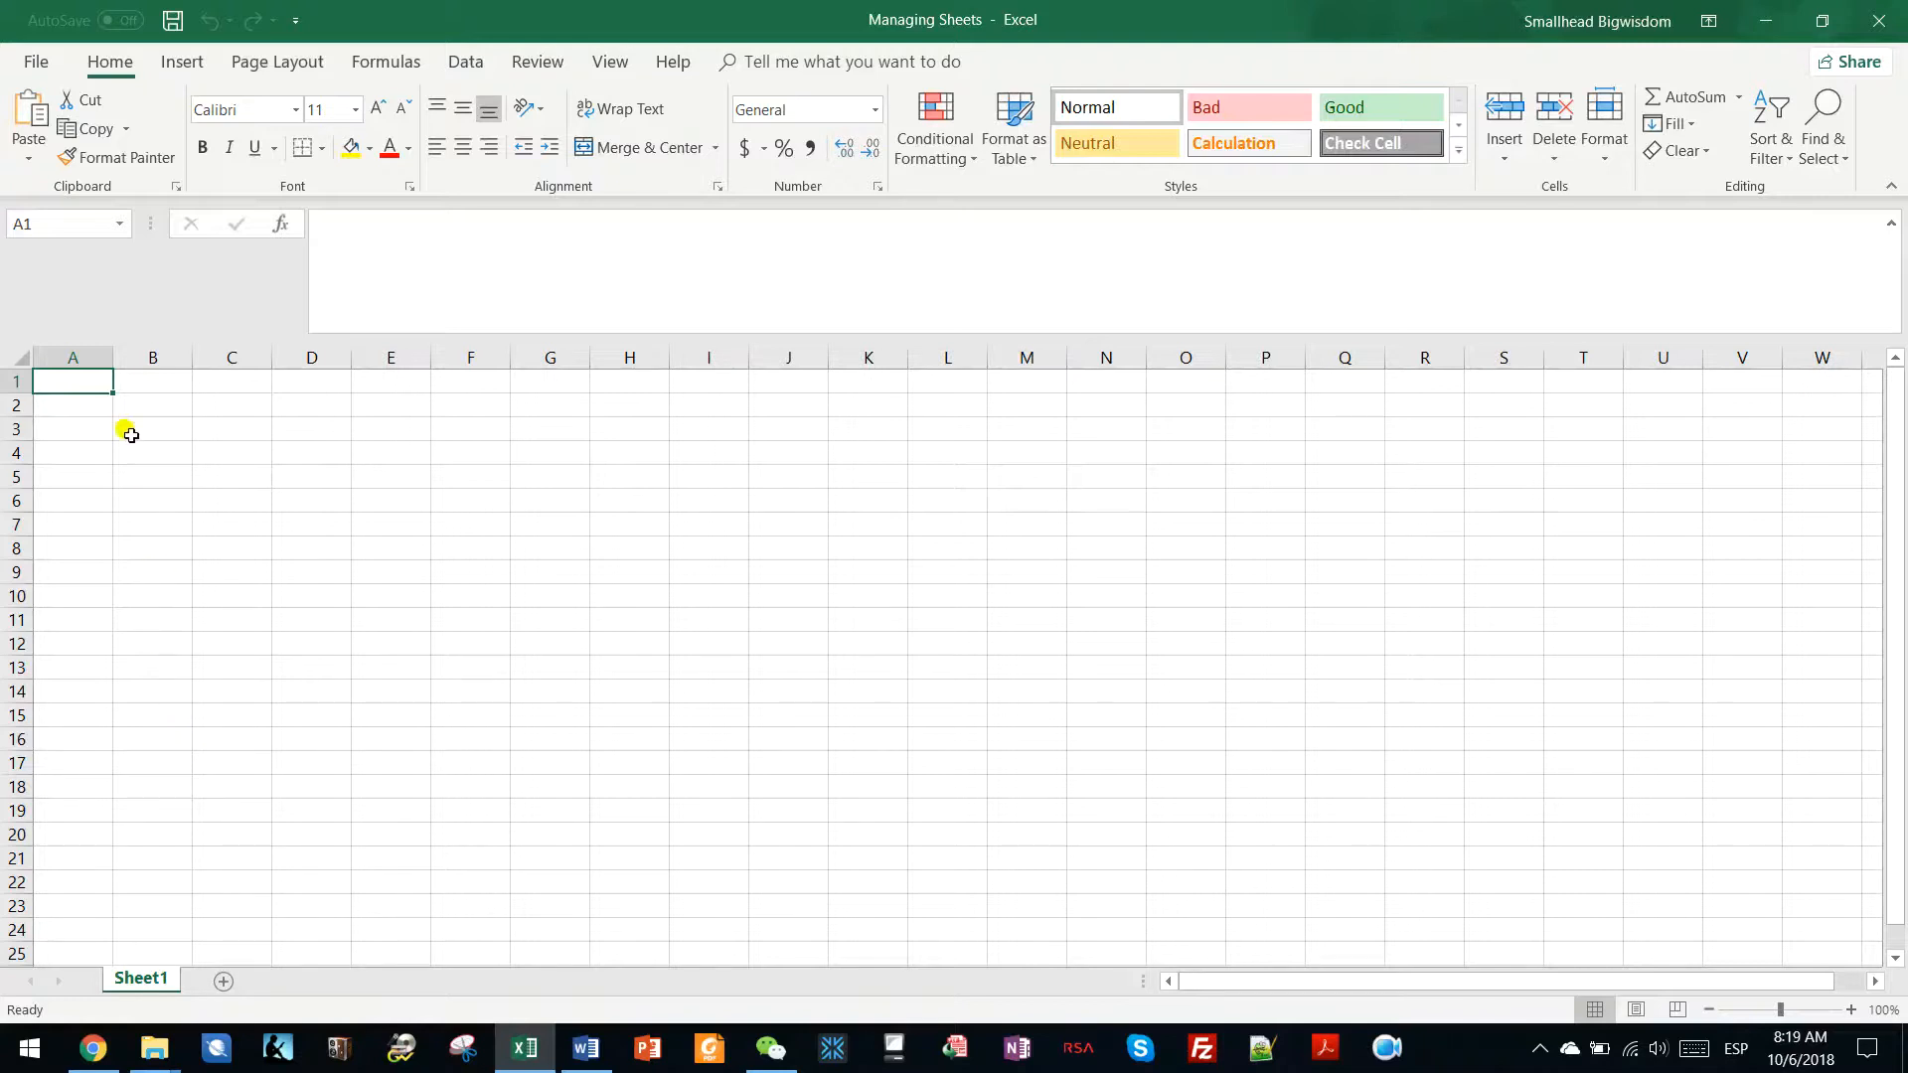
Step: Enter the headers First name in A1 and Last name in B1, and widen columns A and B
scroll(159, 489, "up", 1)
scroll(159, 488, "up", 2)
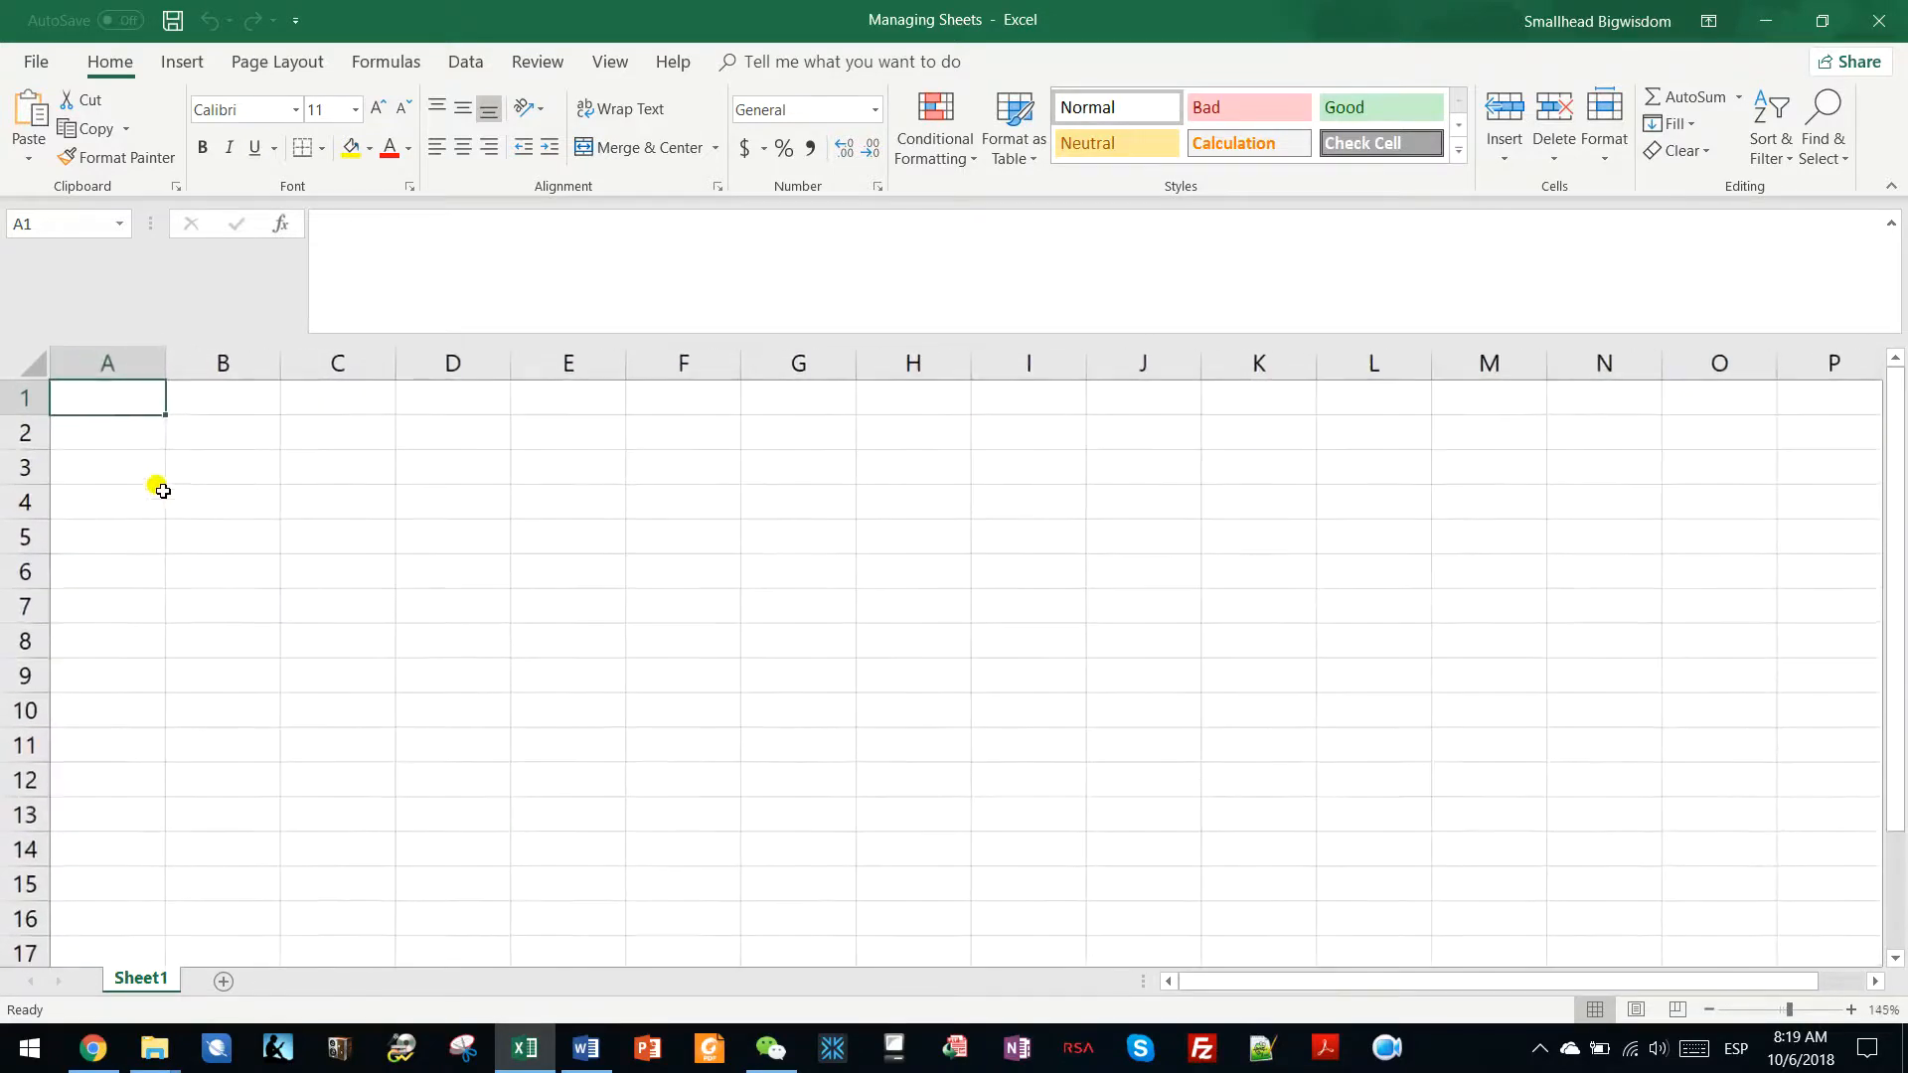
left_click_drag(163, 368, 220, 364)
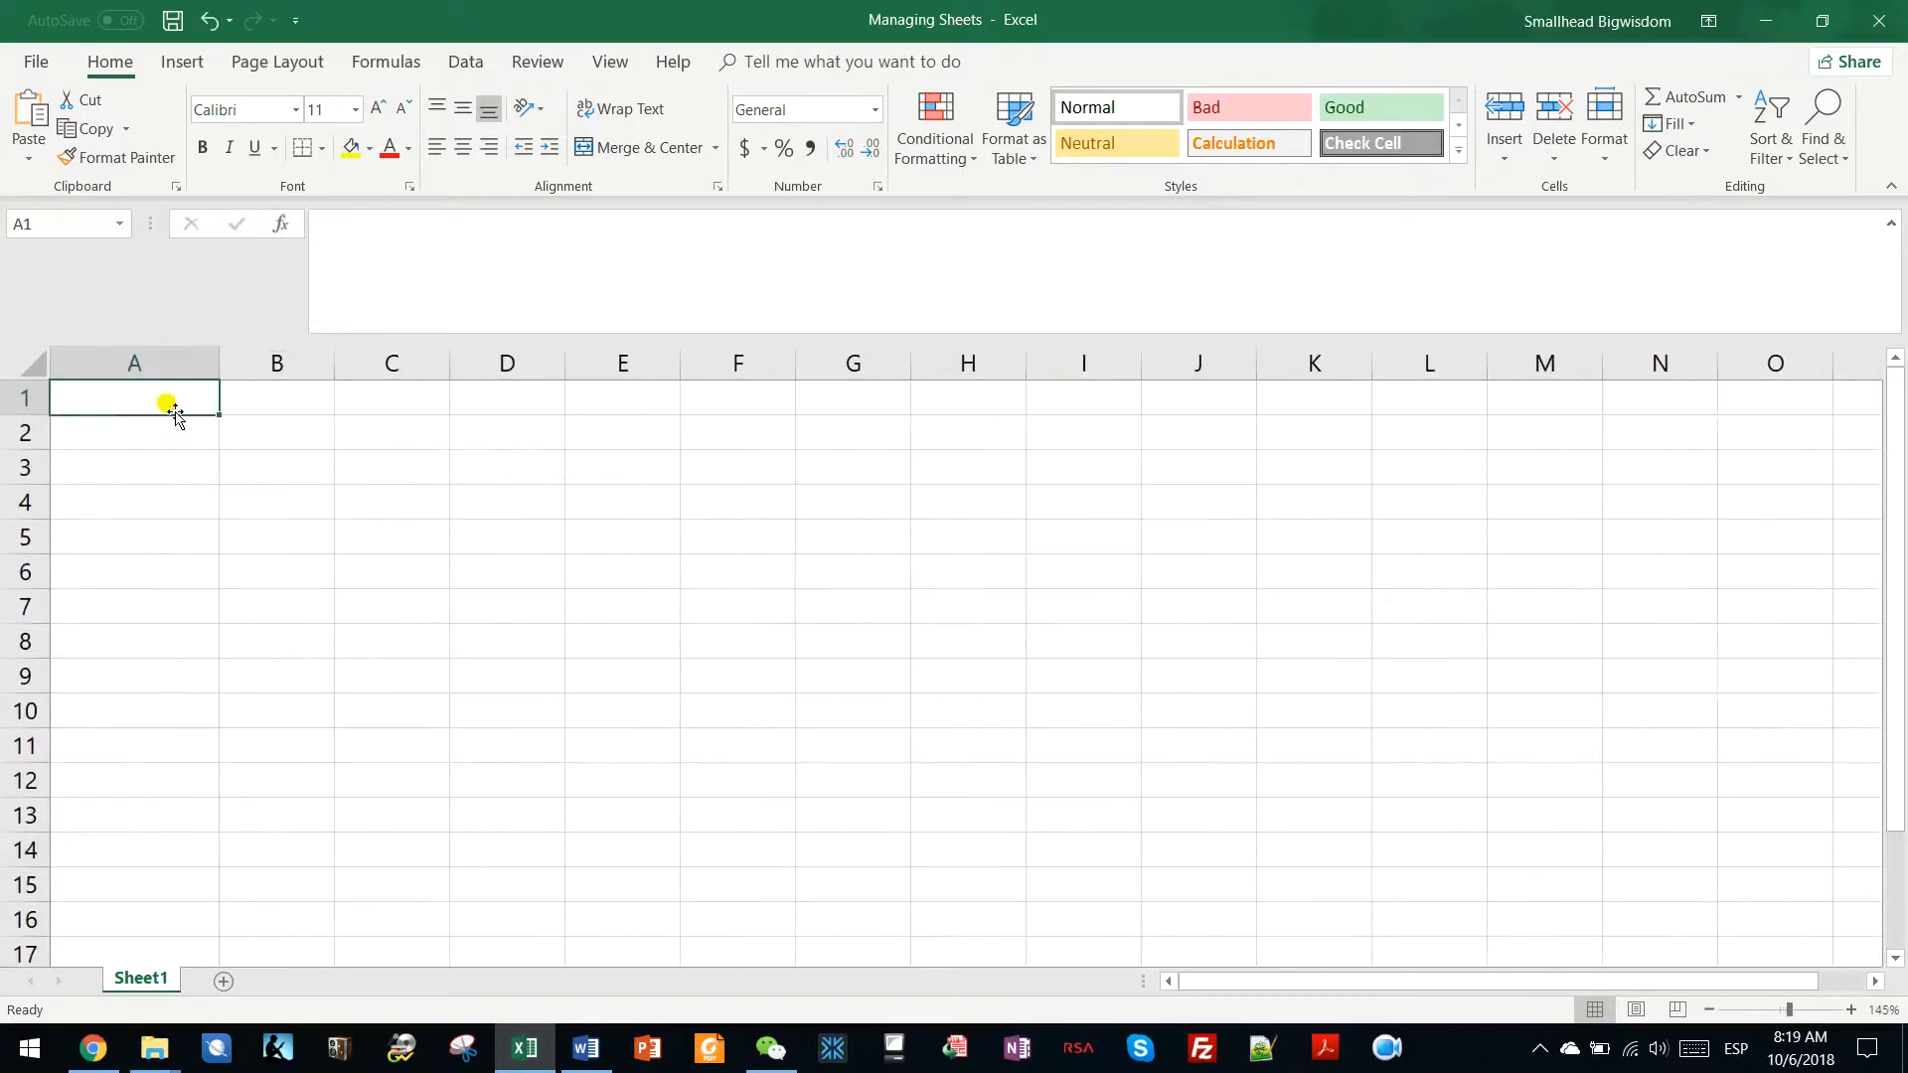
type("Firs")
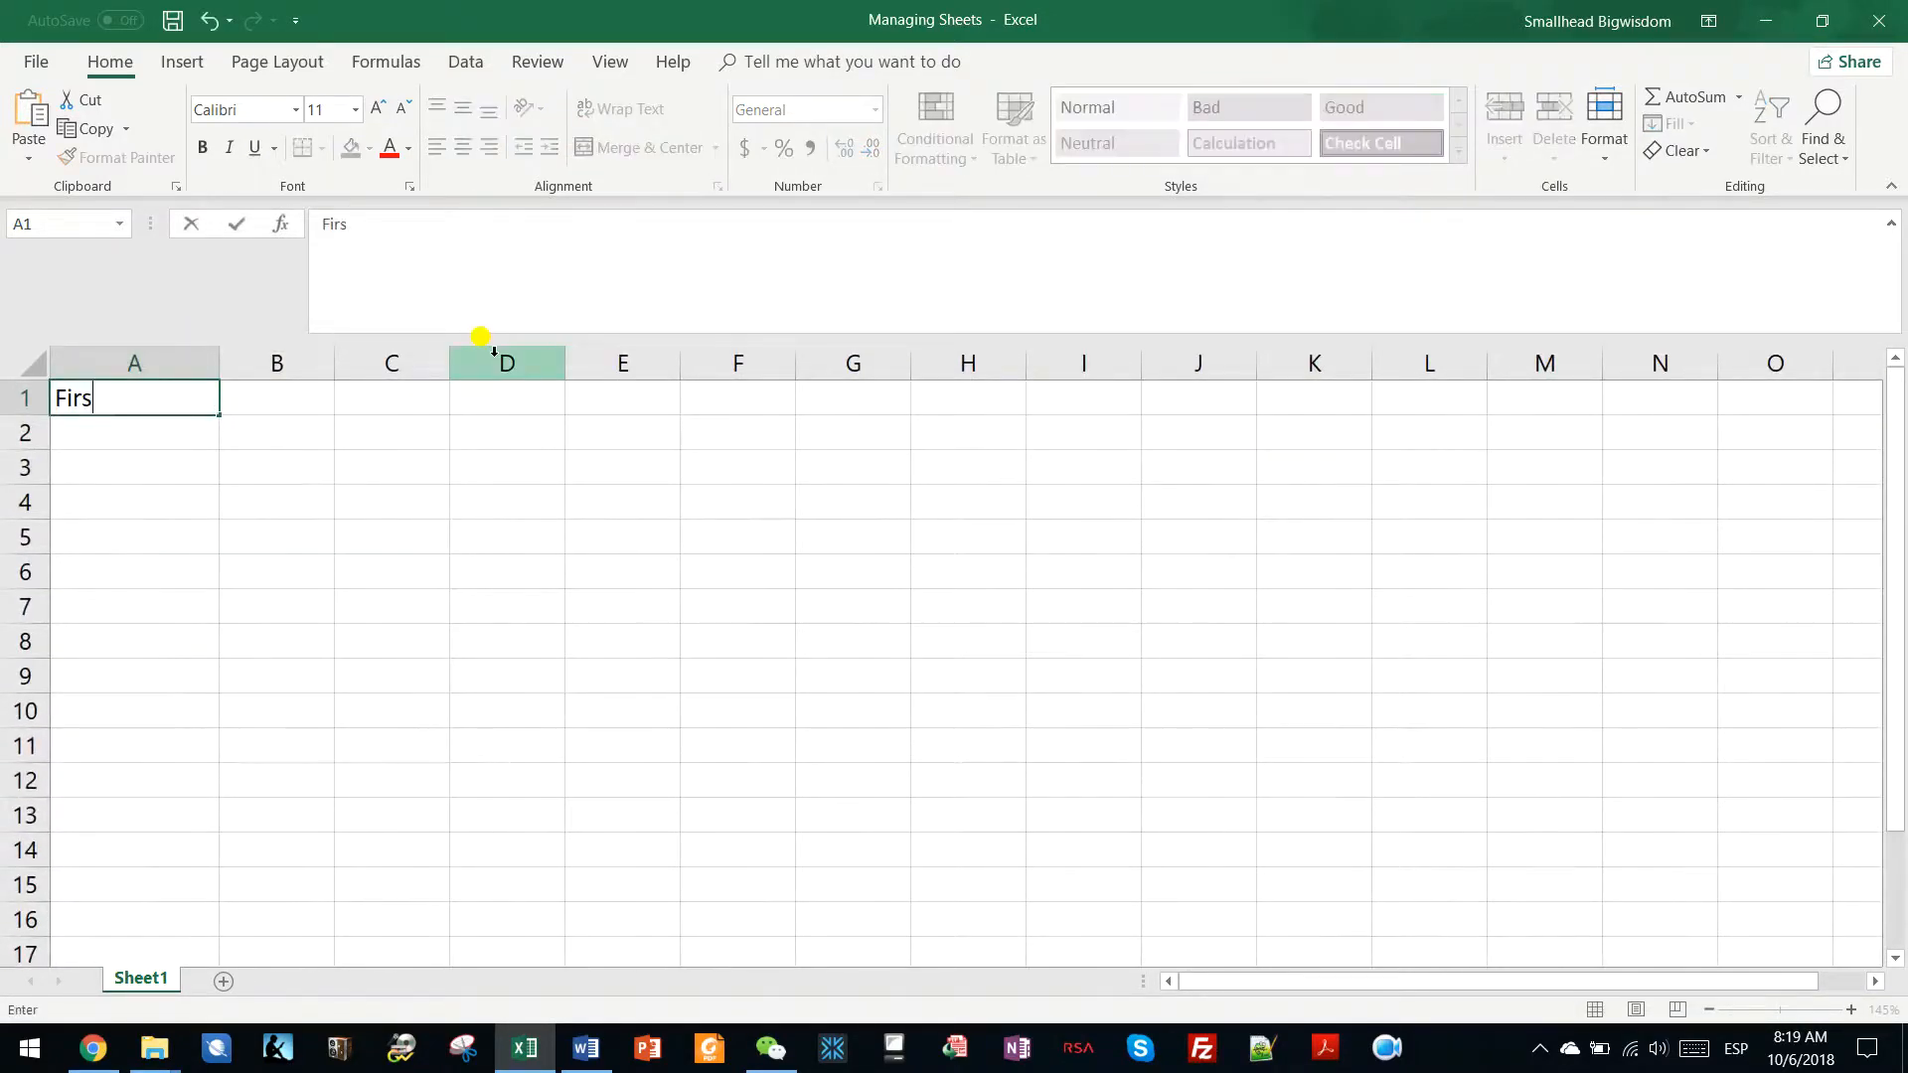
type("t name")
key("Return")
key("Up")
key("Right")
type("Last name")
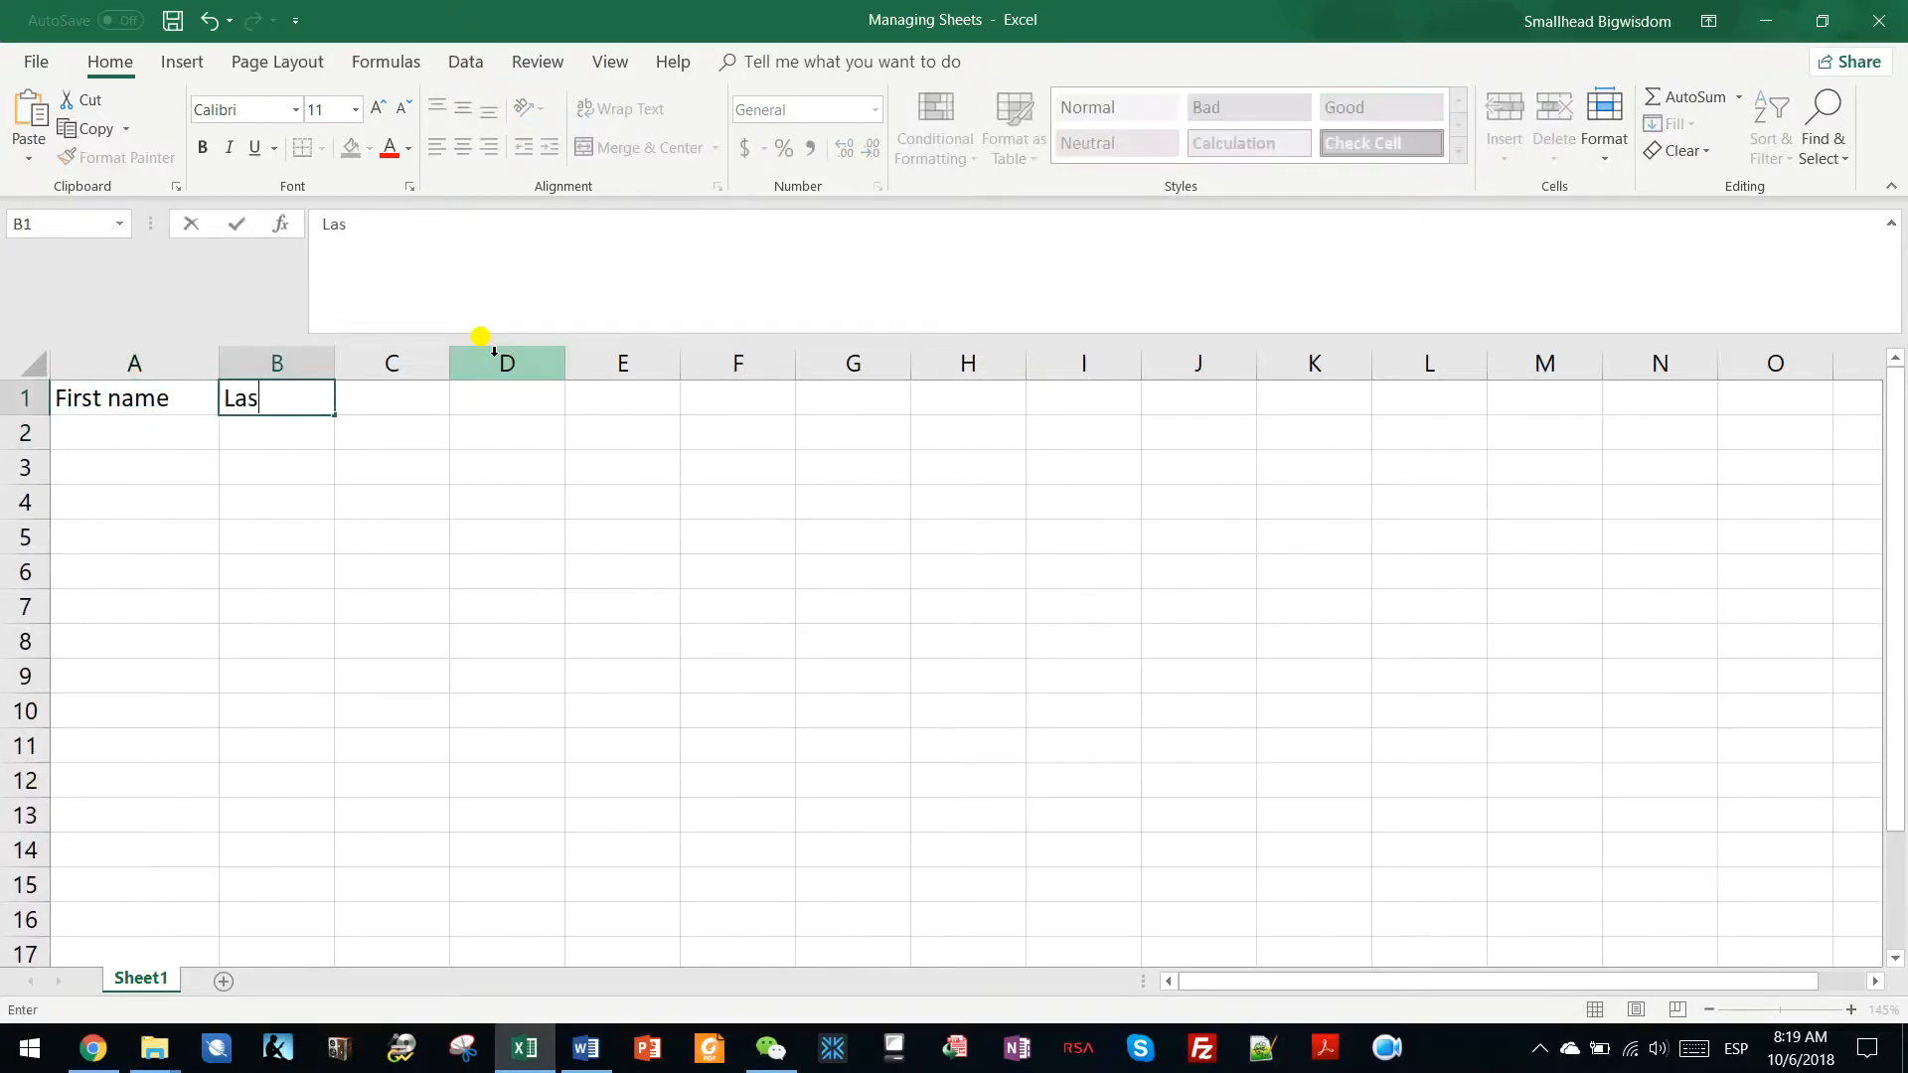
key("Return")
left_click_drag(335, 363, 403, 364)
Step: Fill in the first person's first and last name in cells A2 and B2
left_click(162, 435)
type("Ro se")
key("Return")
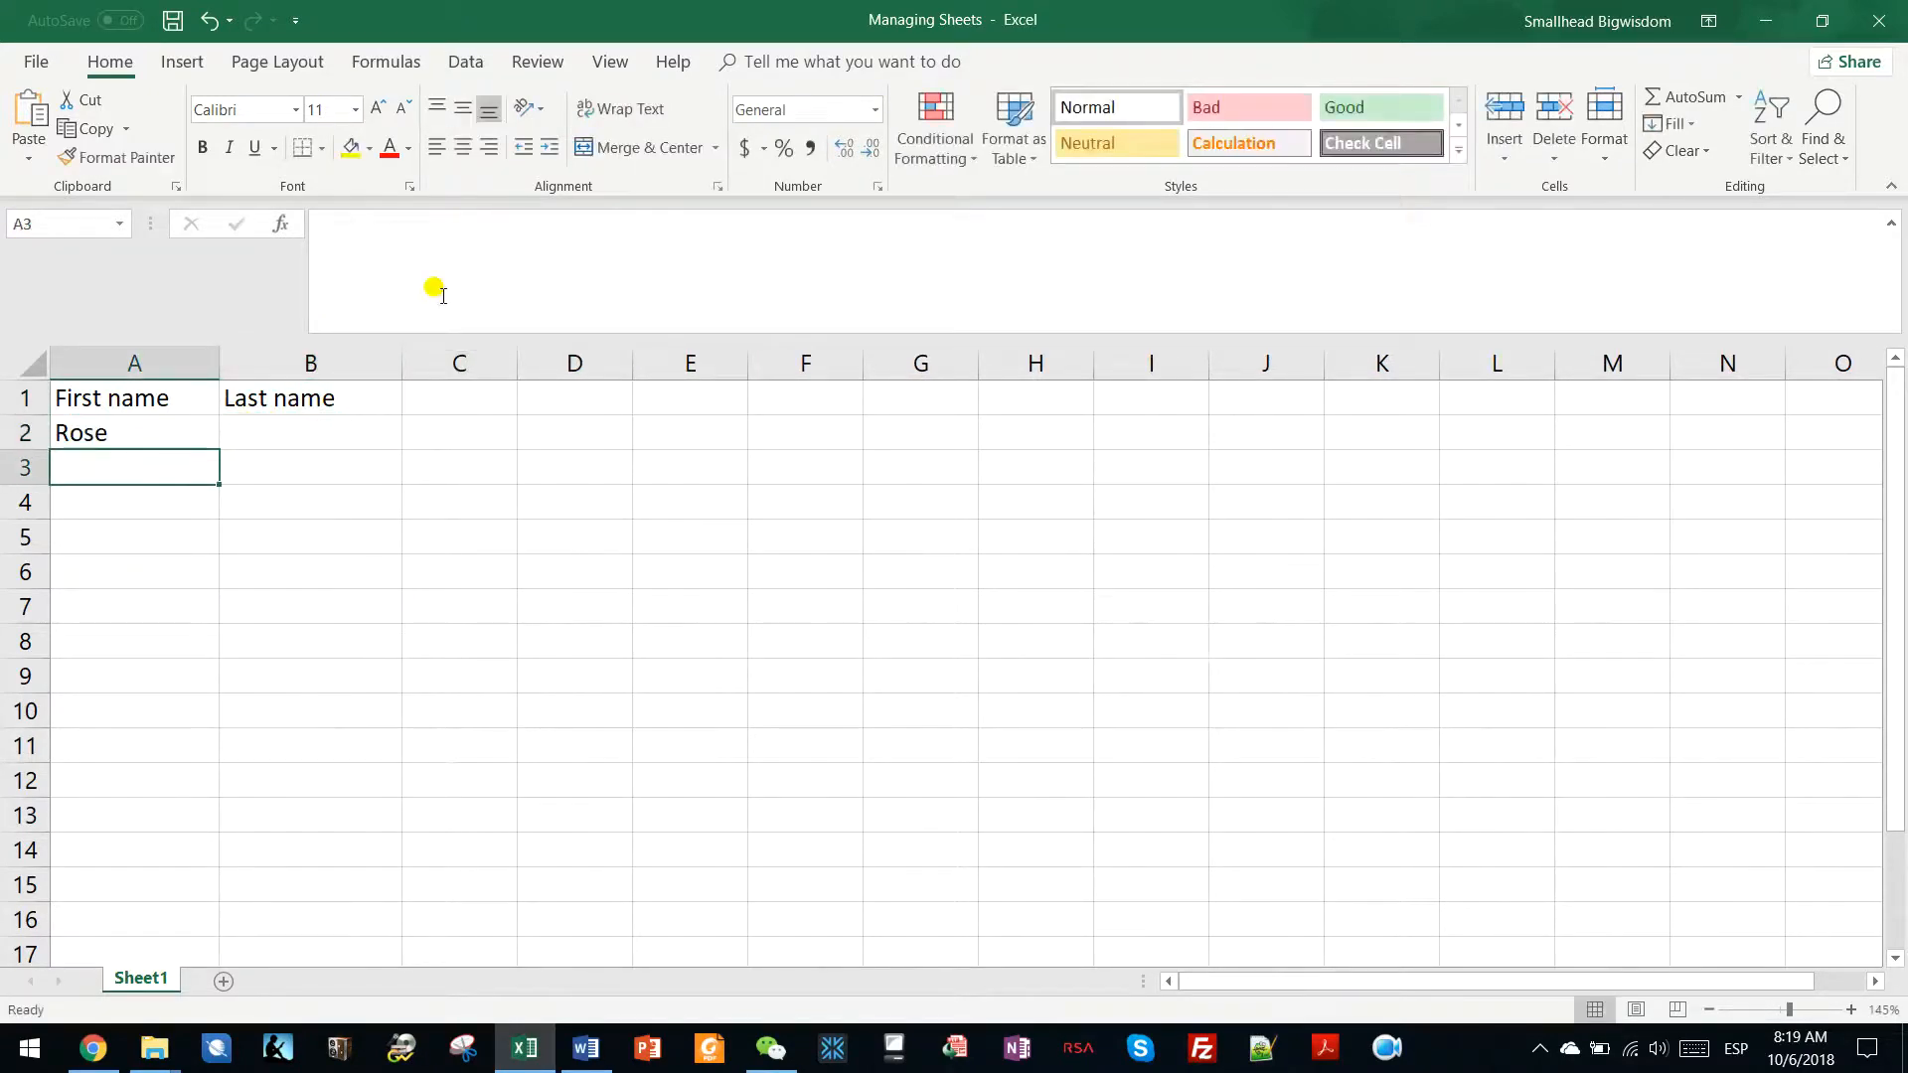
key("Up")
key("Right")
type("Smith")
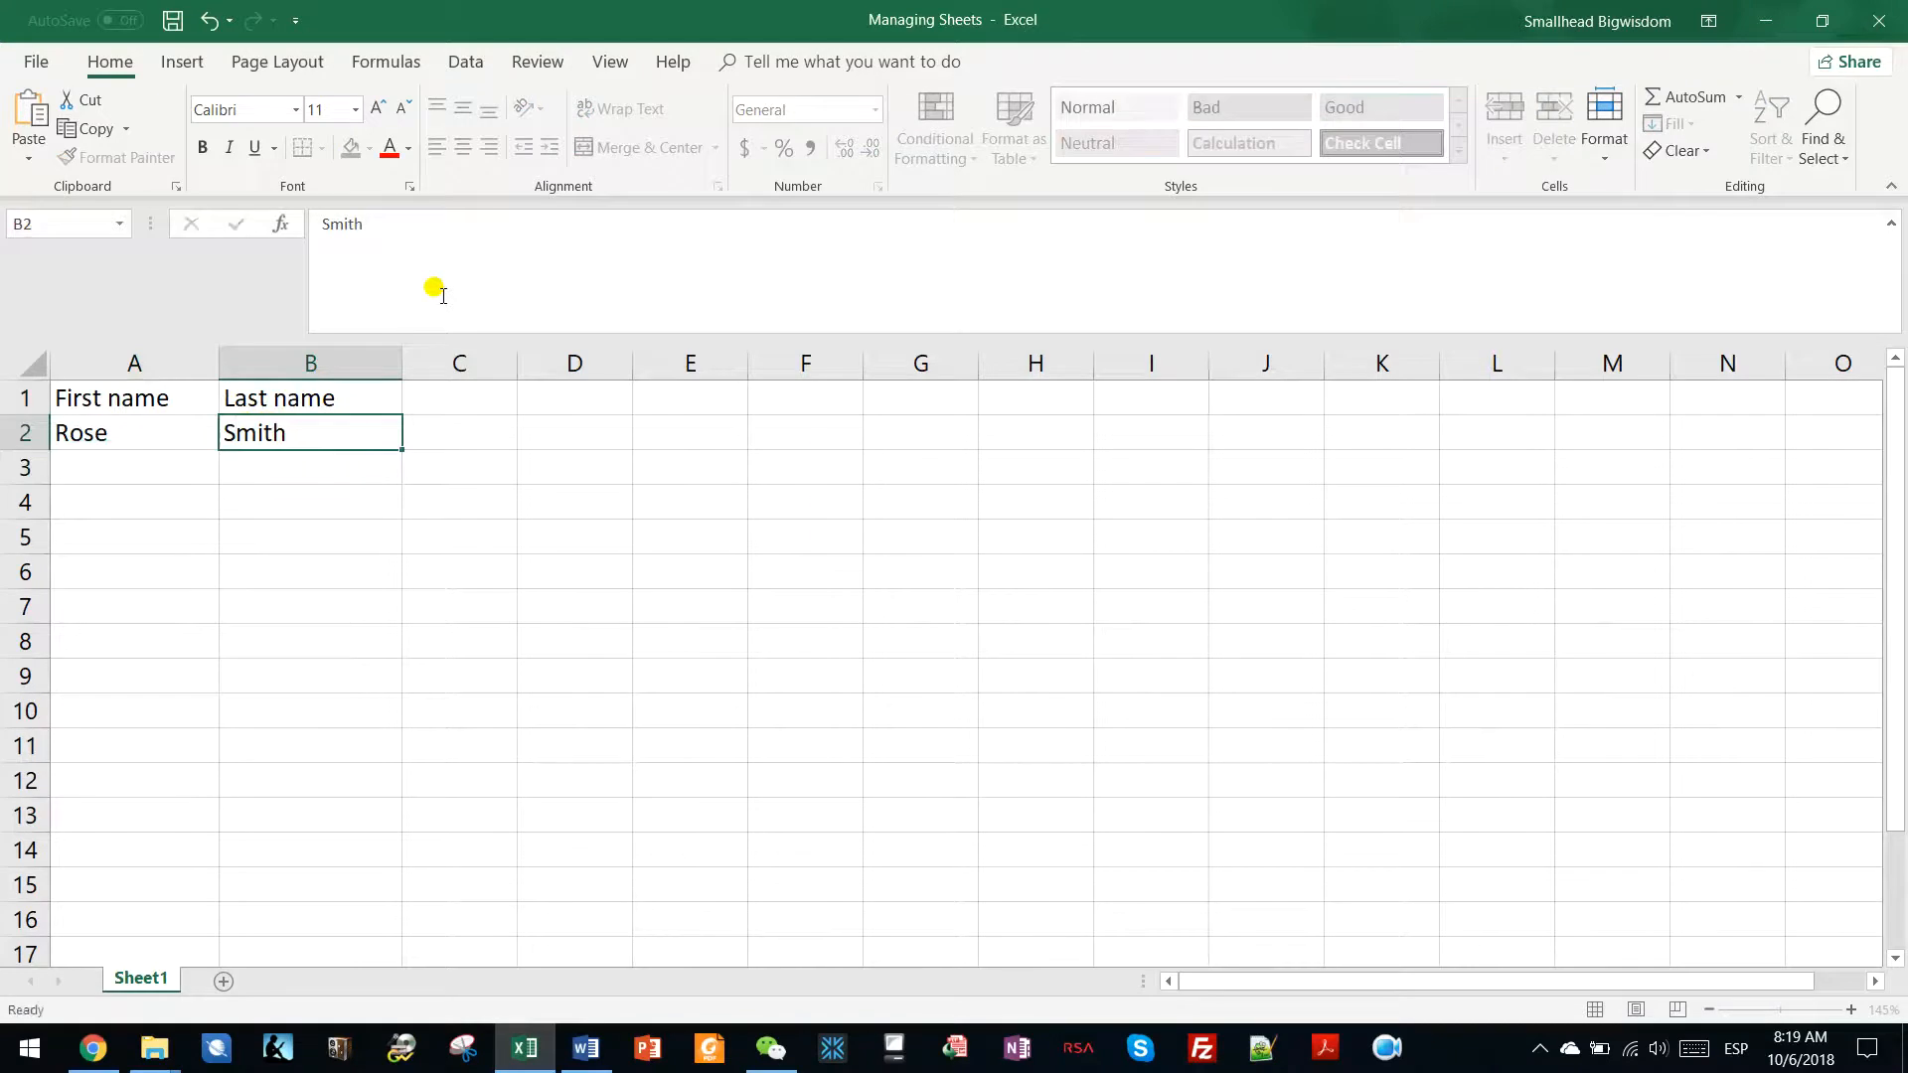
Step: Fill in the second person's first and last name in cells A3 and B3
key("Return")
key("Left")
type("Paul")
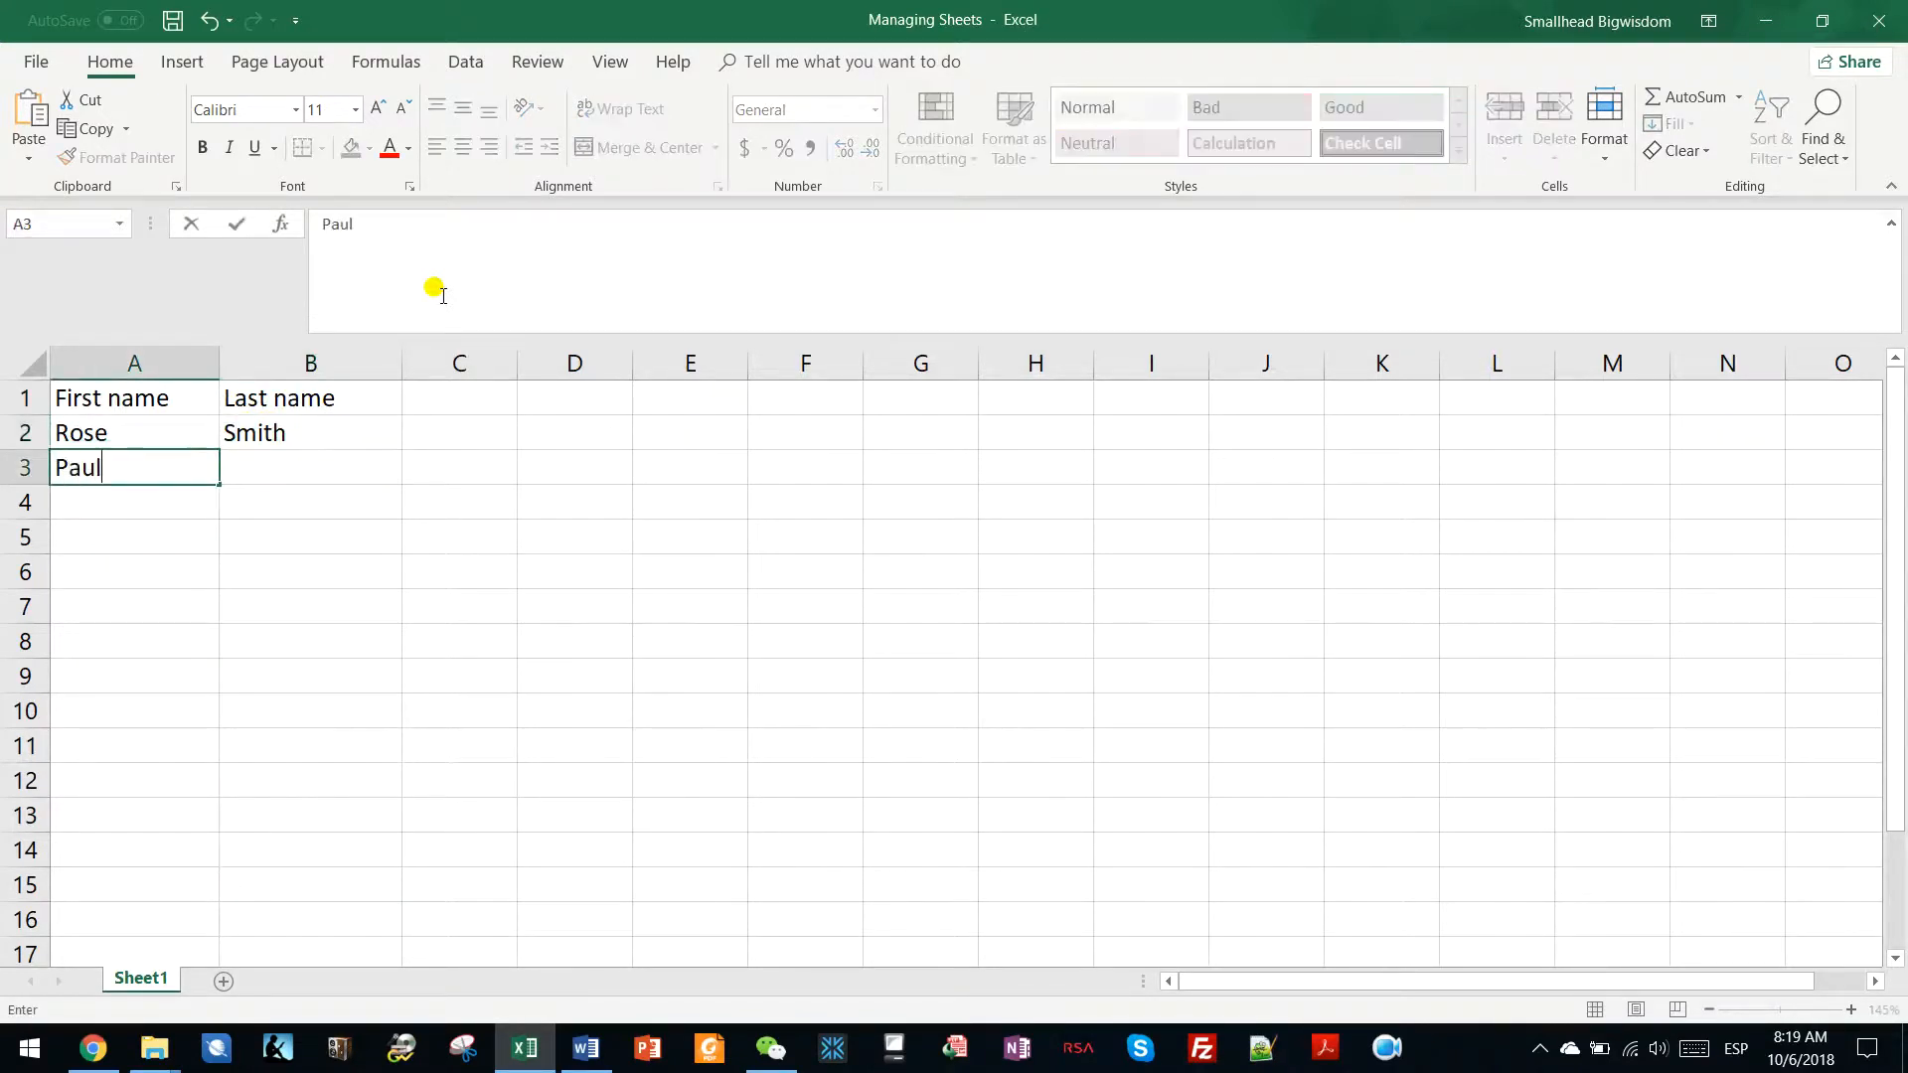
key("Tab")
type("Williams")
key("Return")
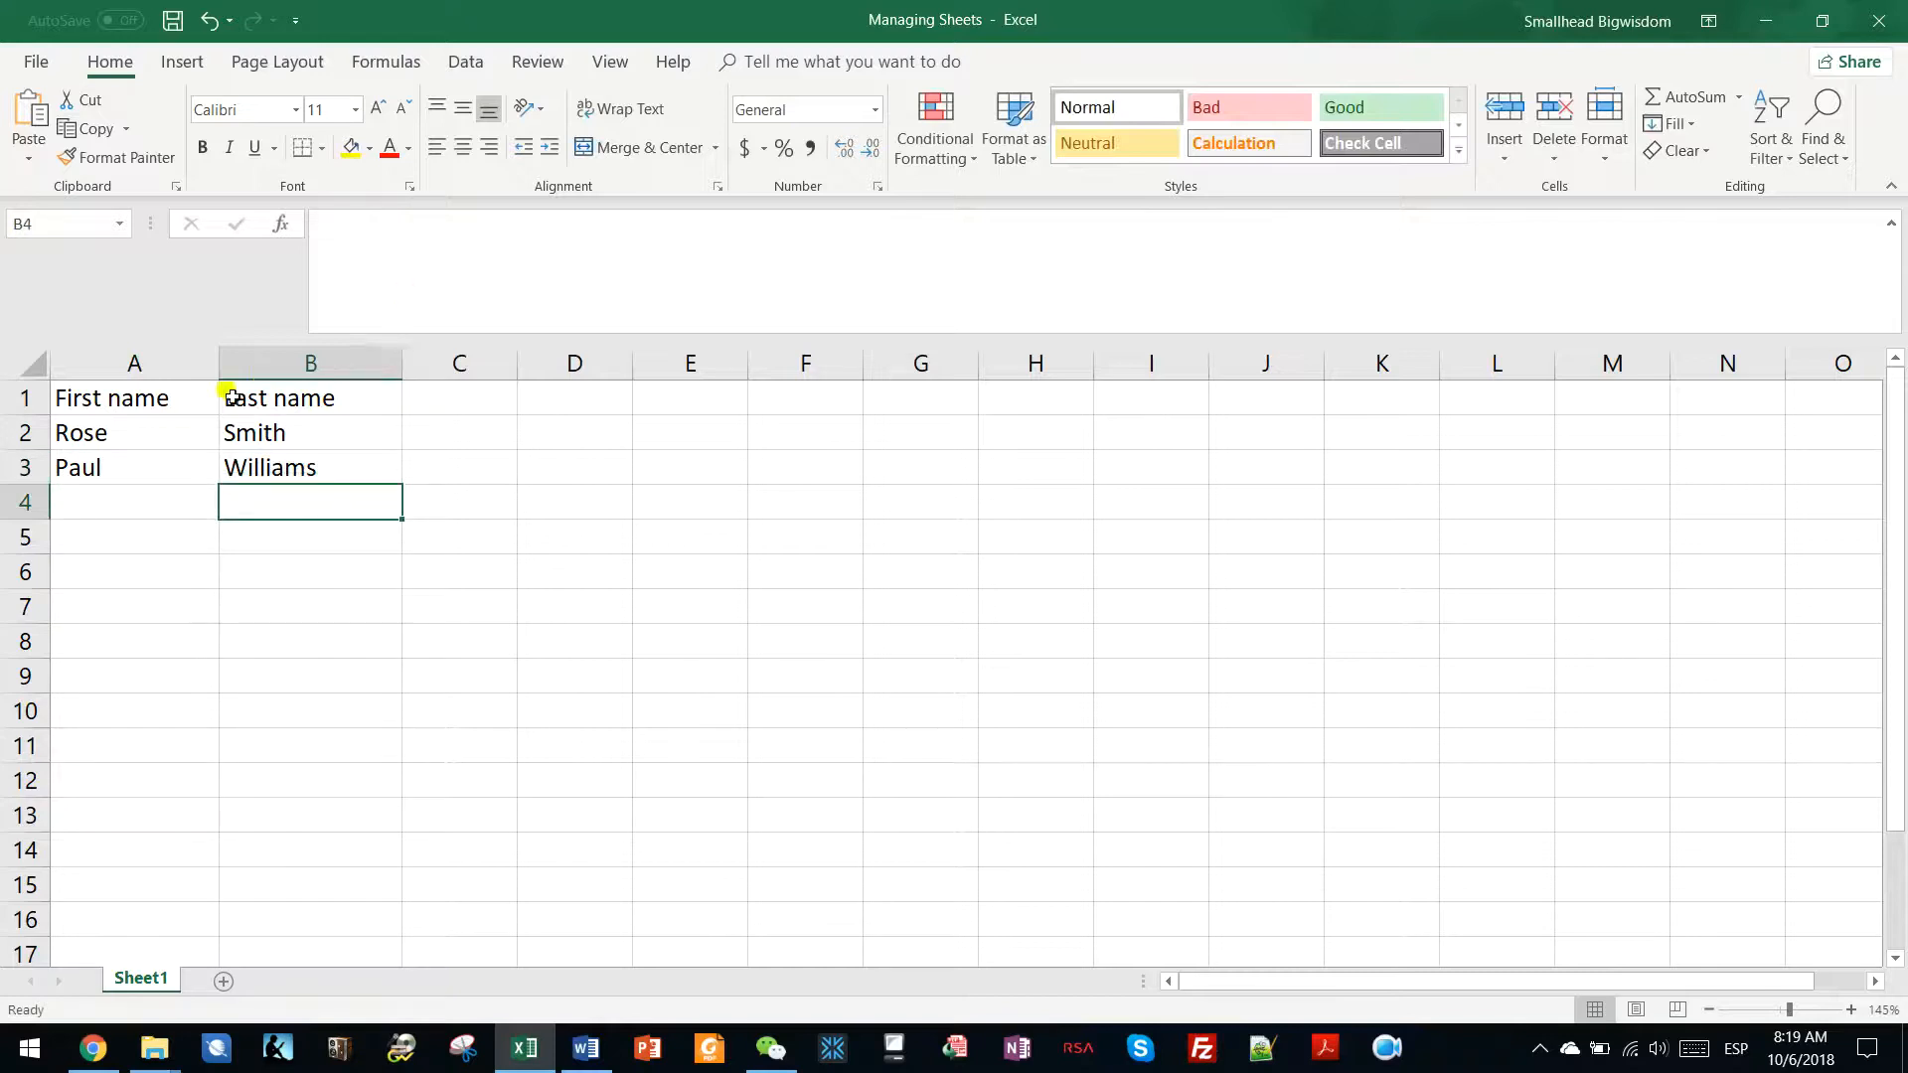
left_click(137, 426)
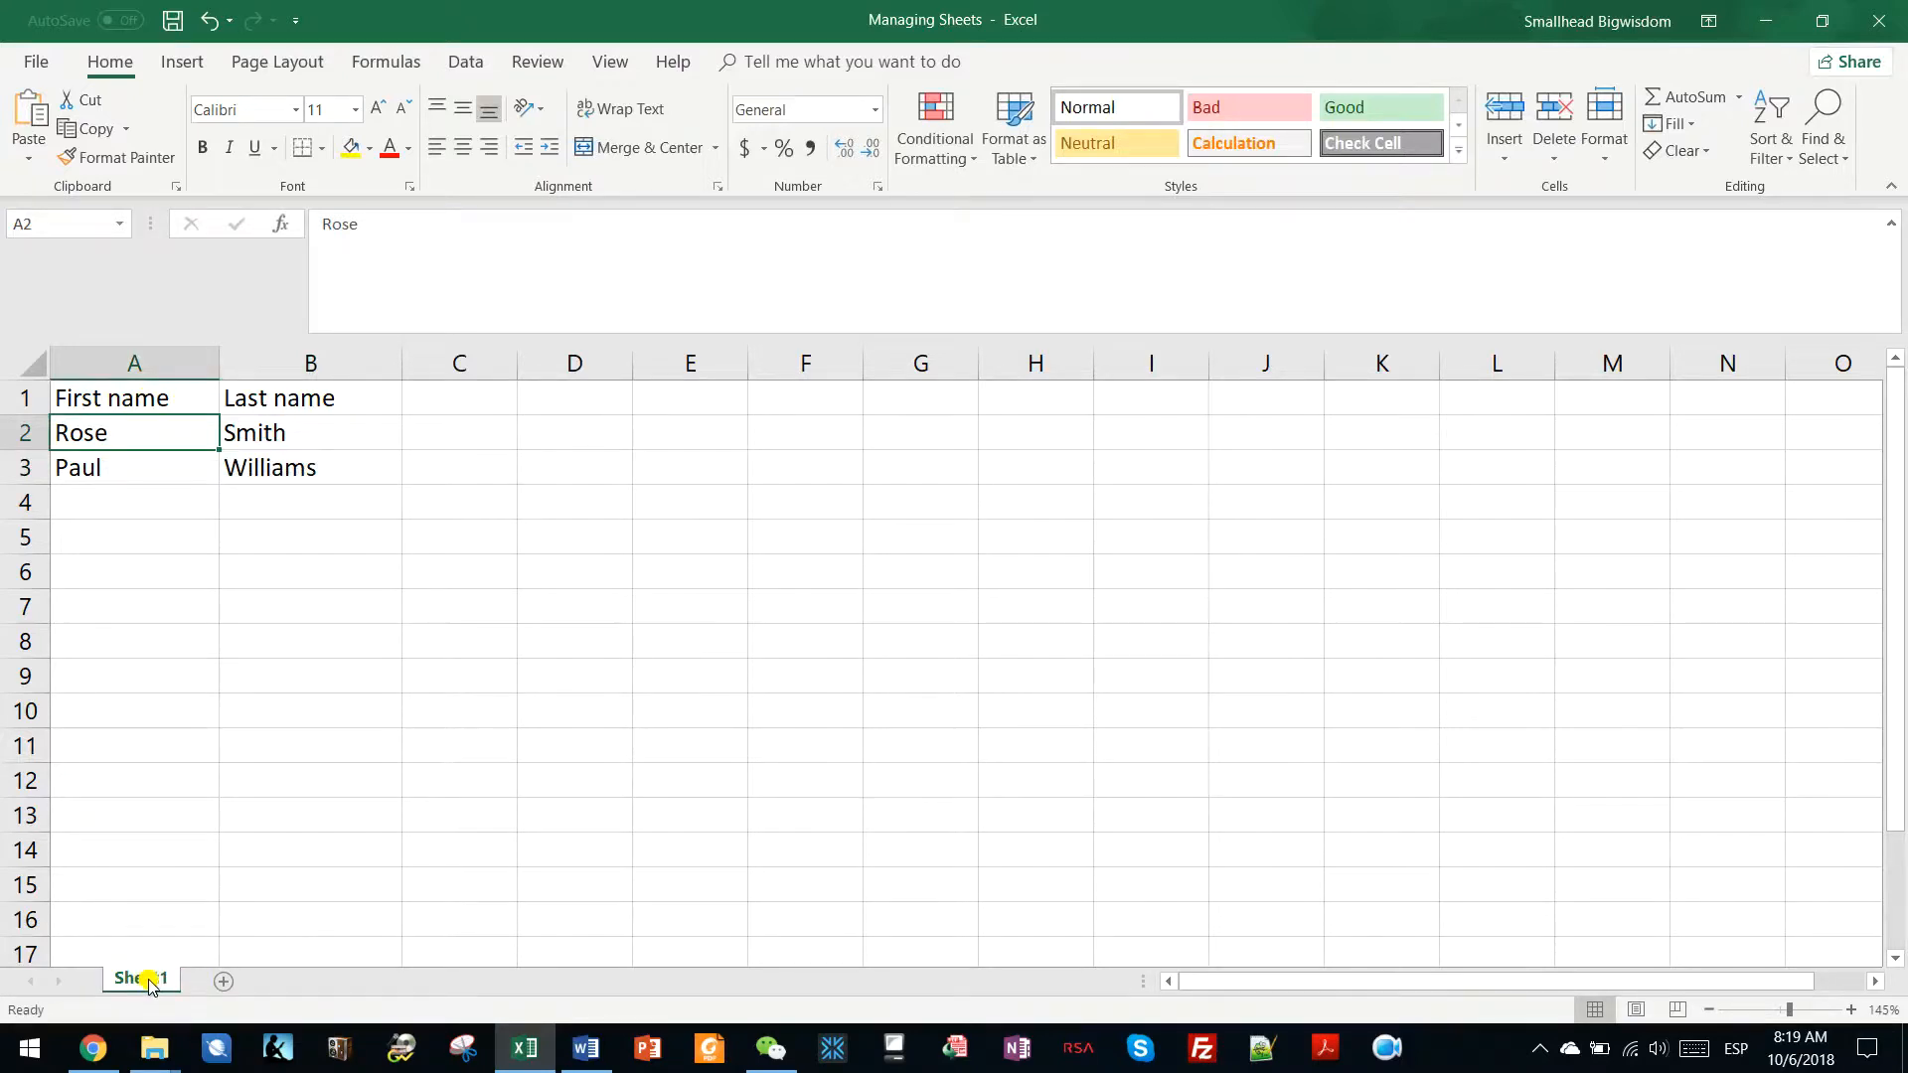
Step: Rename Sheet1 as January
double_click(147, 980)
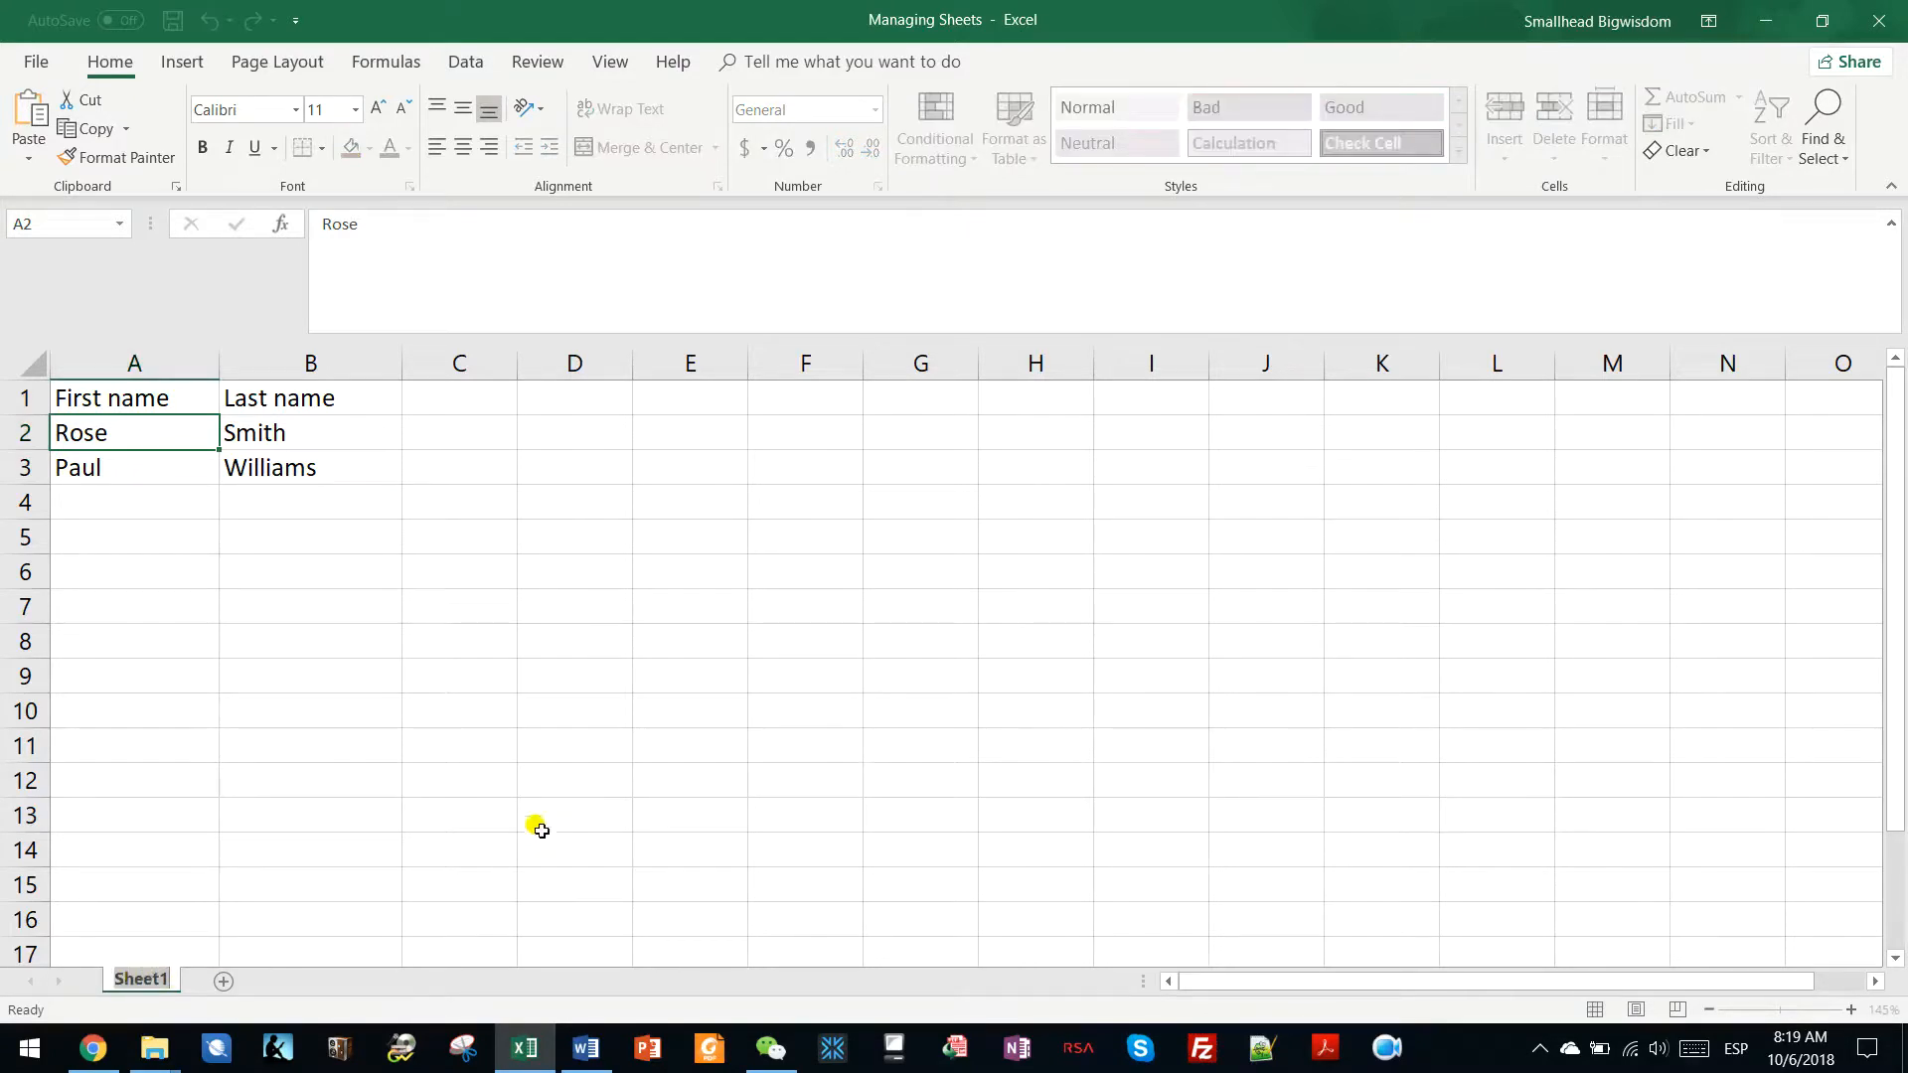
type("January")
key("Return")
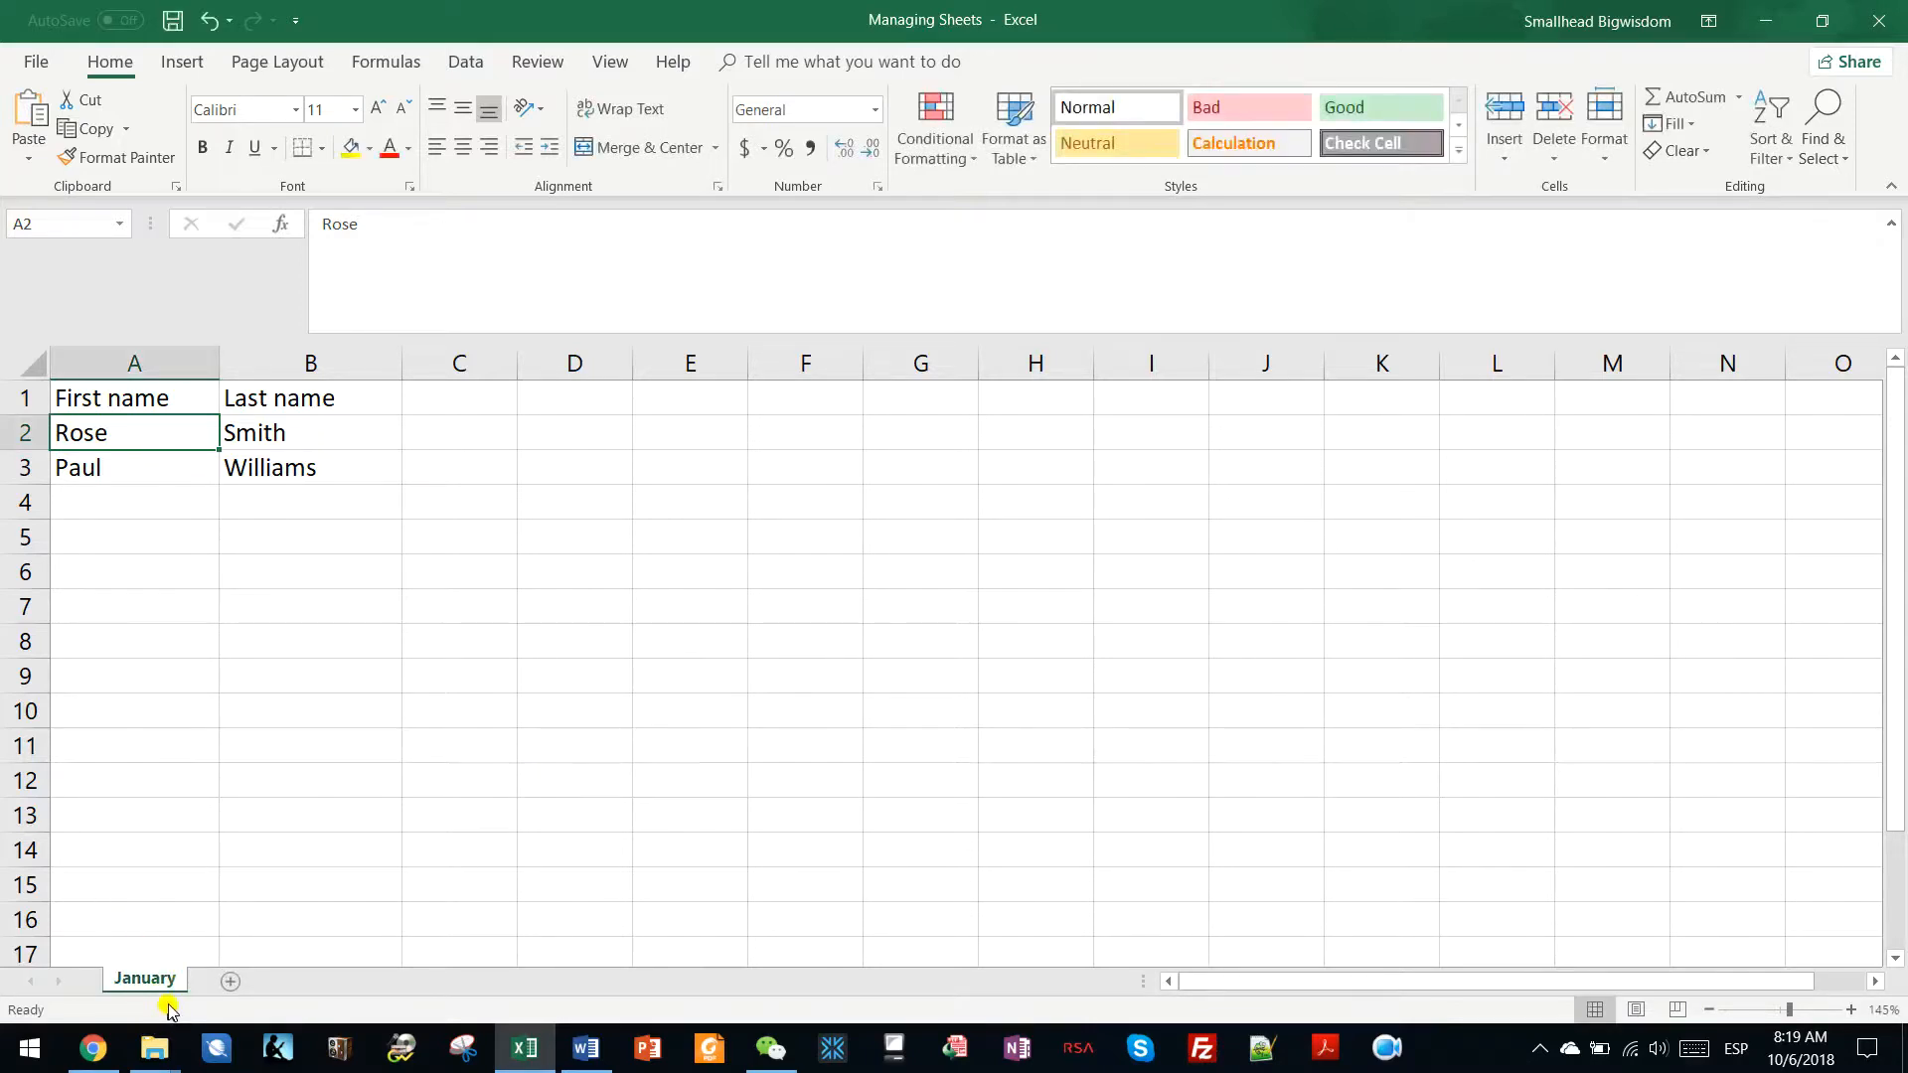
left_click(147, 475)
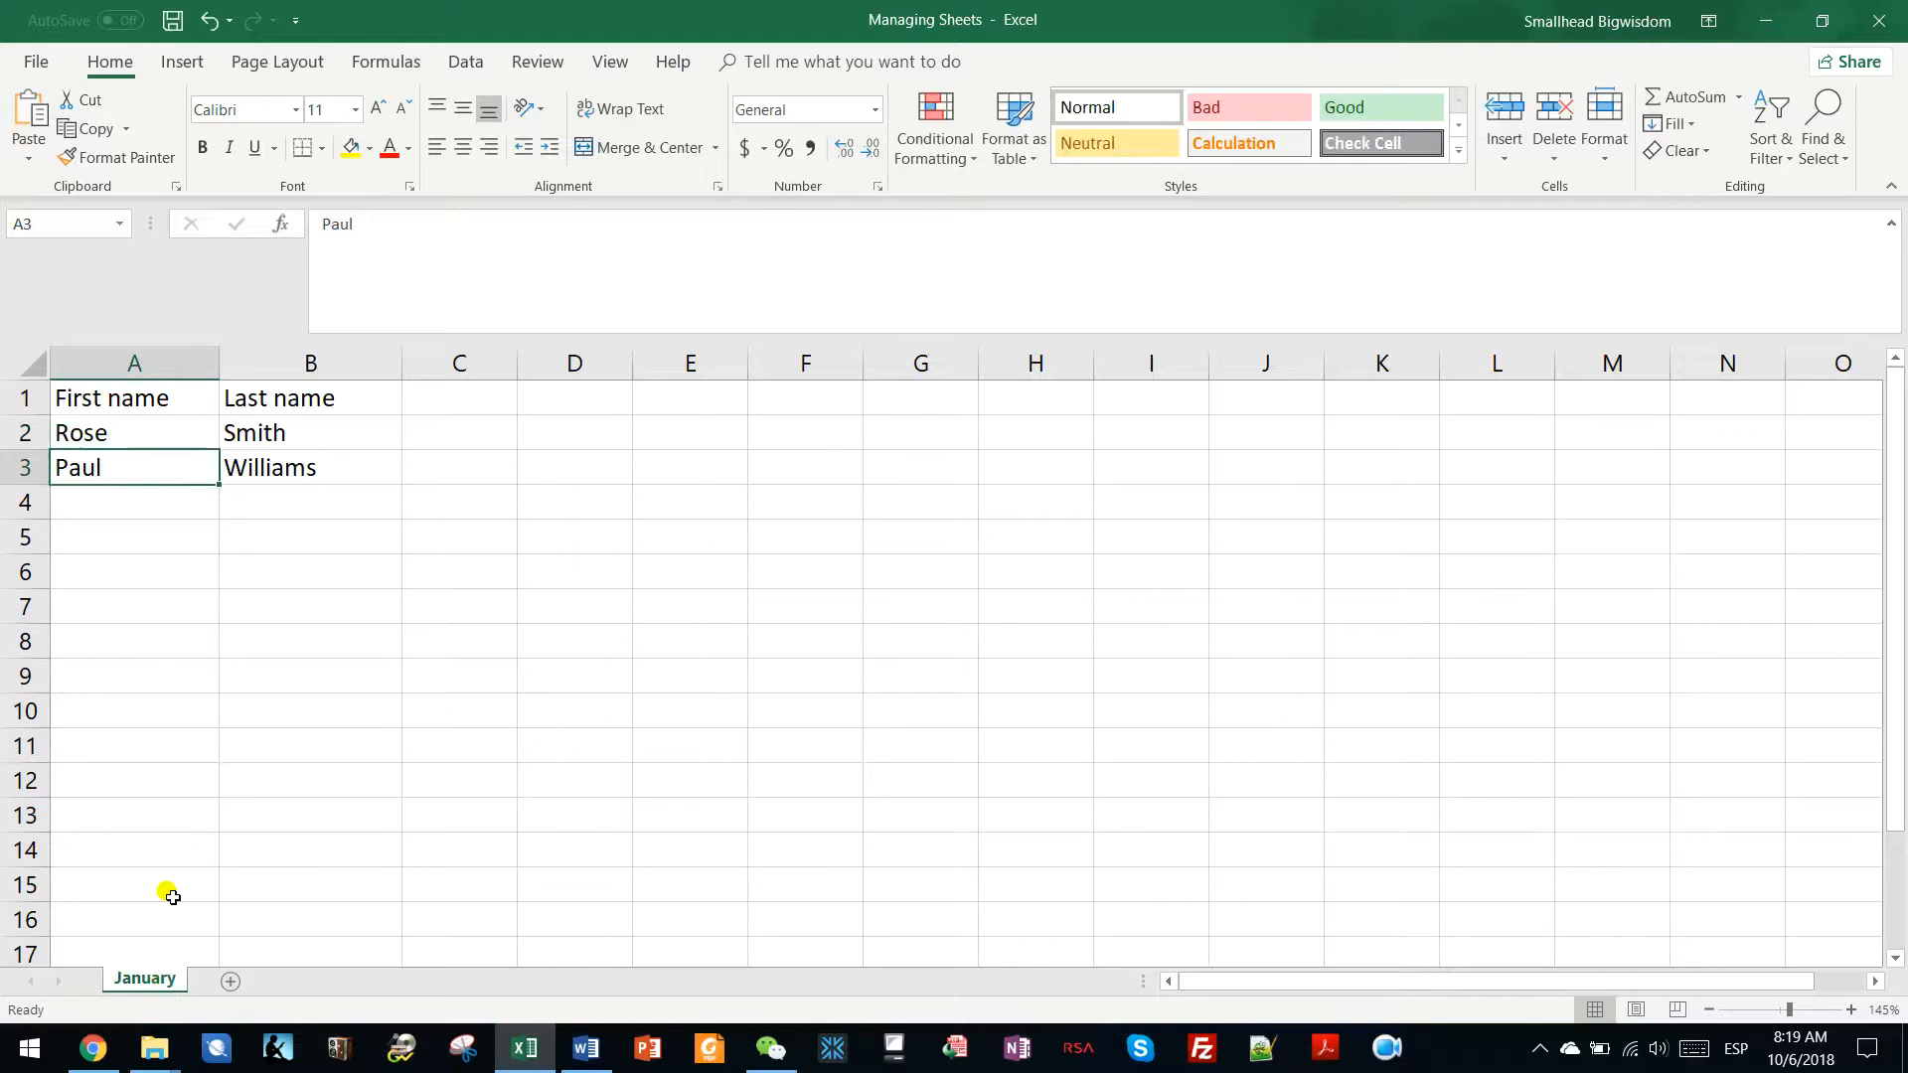
key("ctrl+super+o")
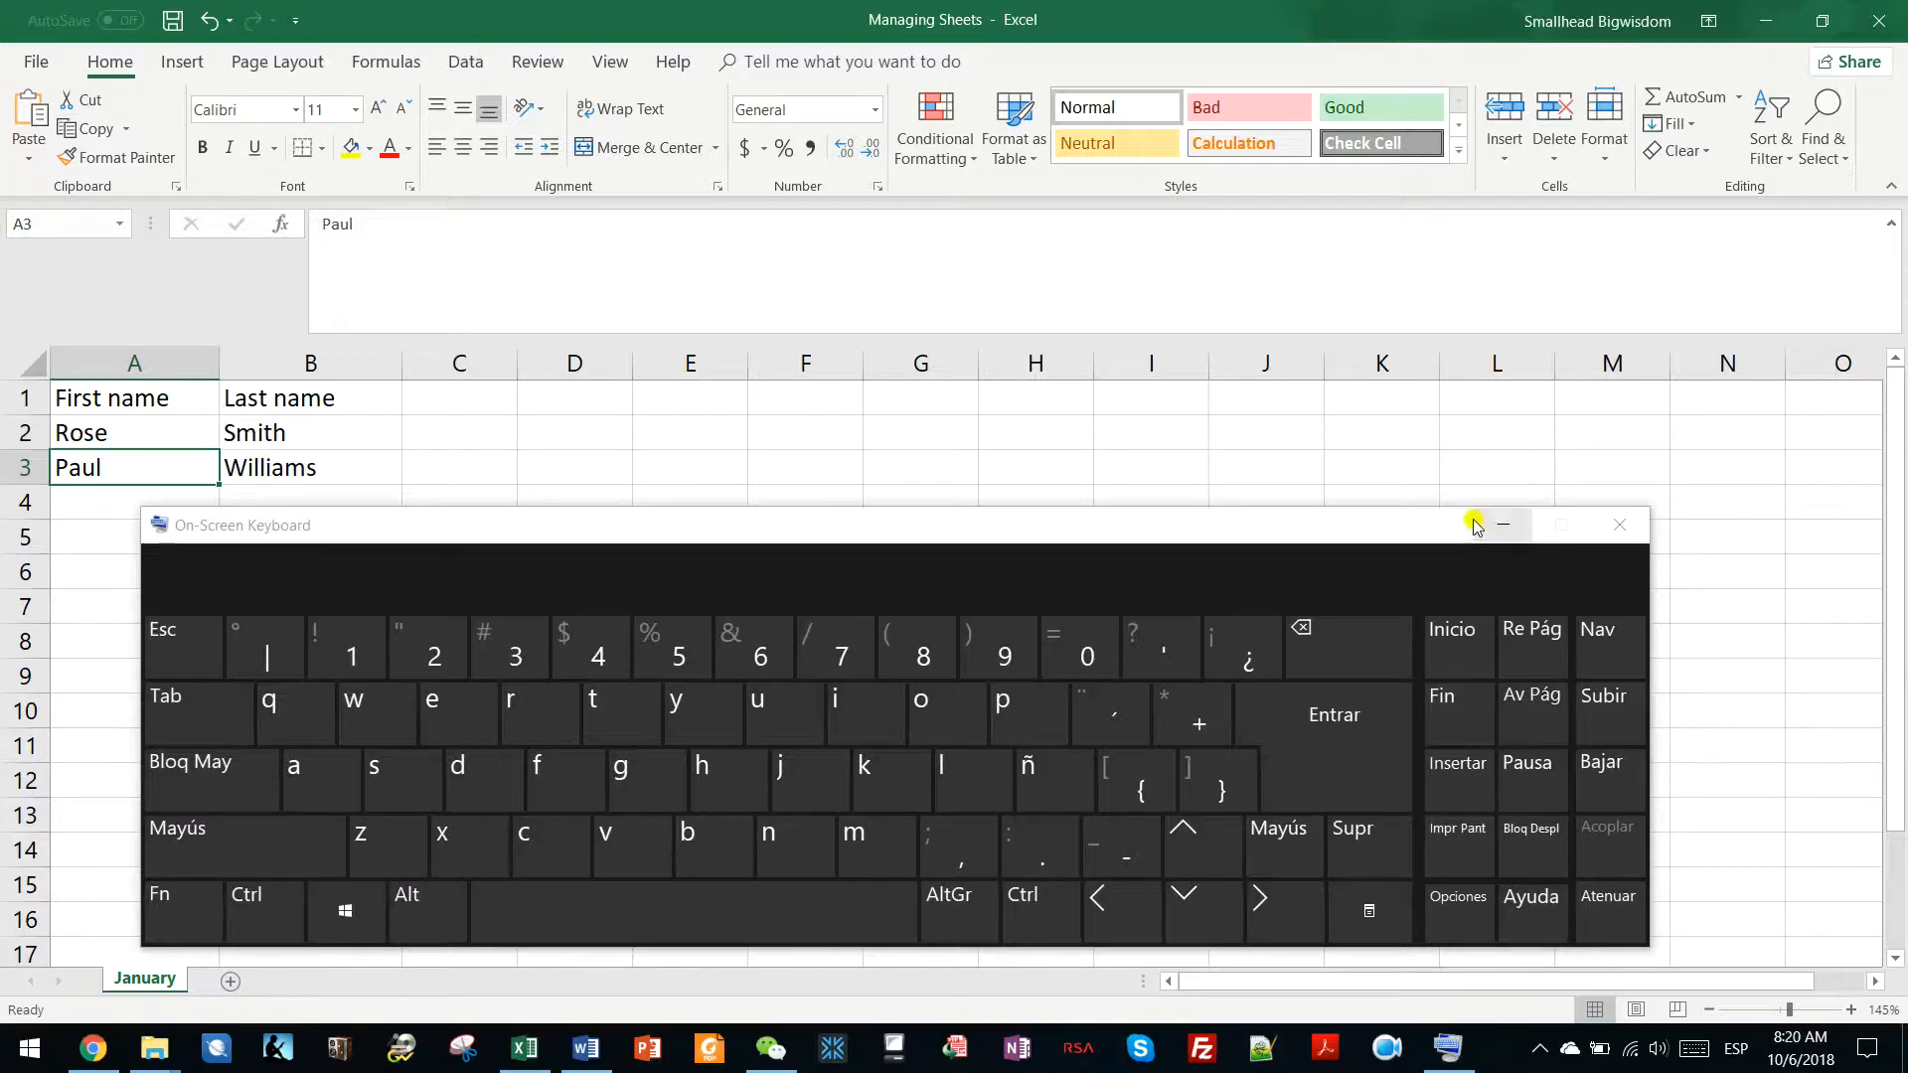
left_click(1618, 523)
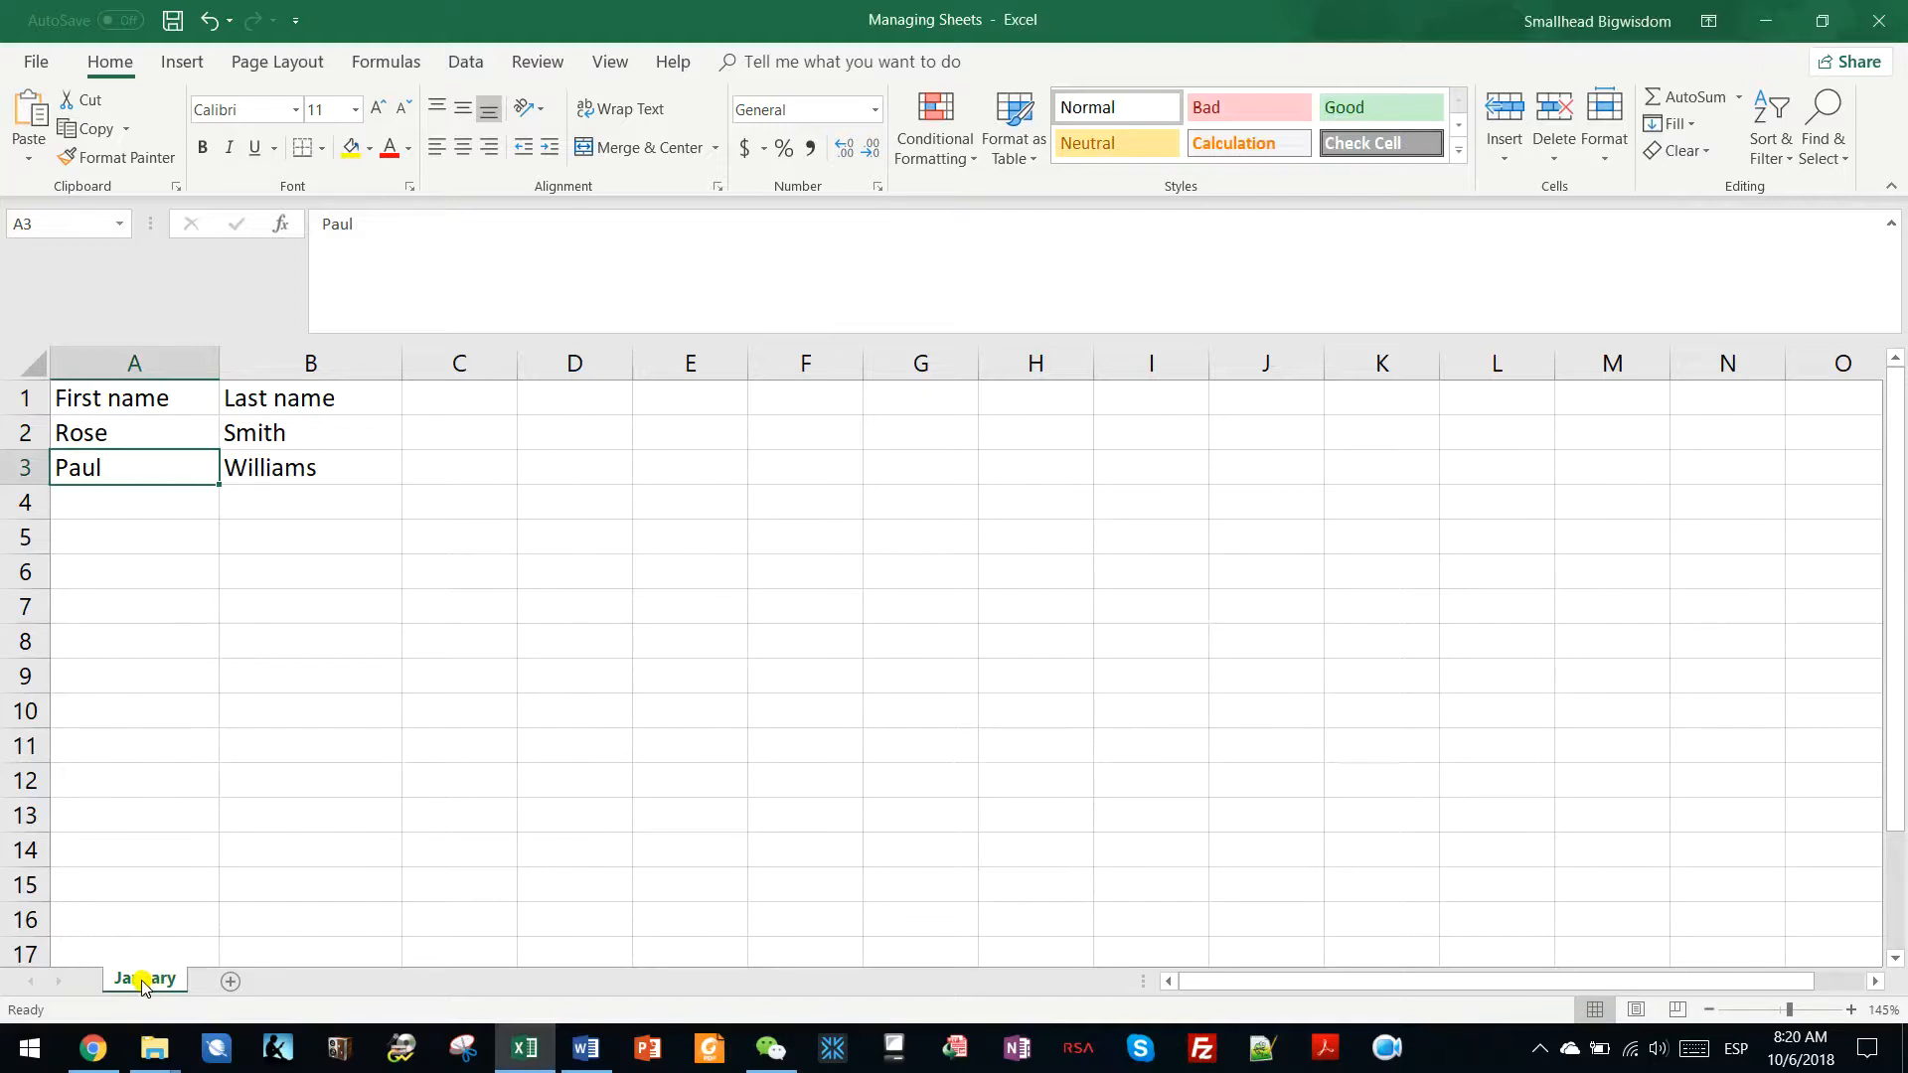
Step: Duplicate the January sheet, placing the copy directly after it
left_click_drag(151, 980, 221, 974)
left_click_drag(219, 972, 221, 979)
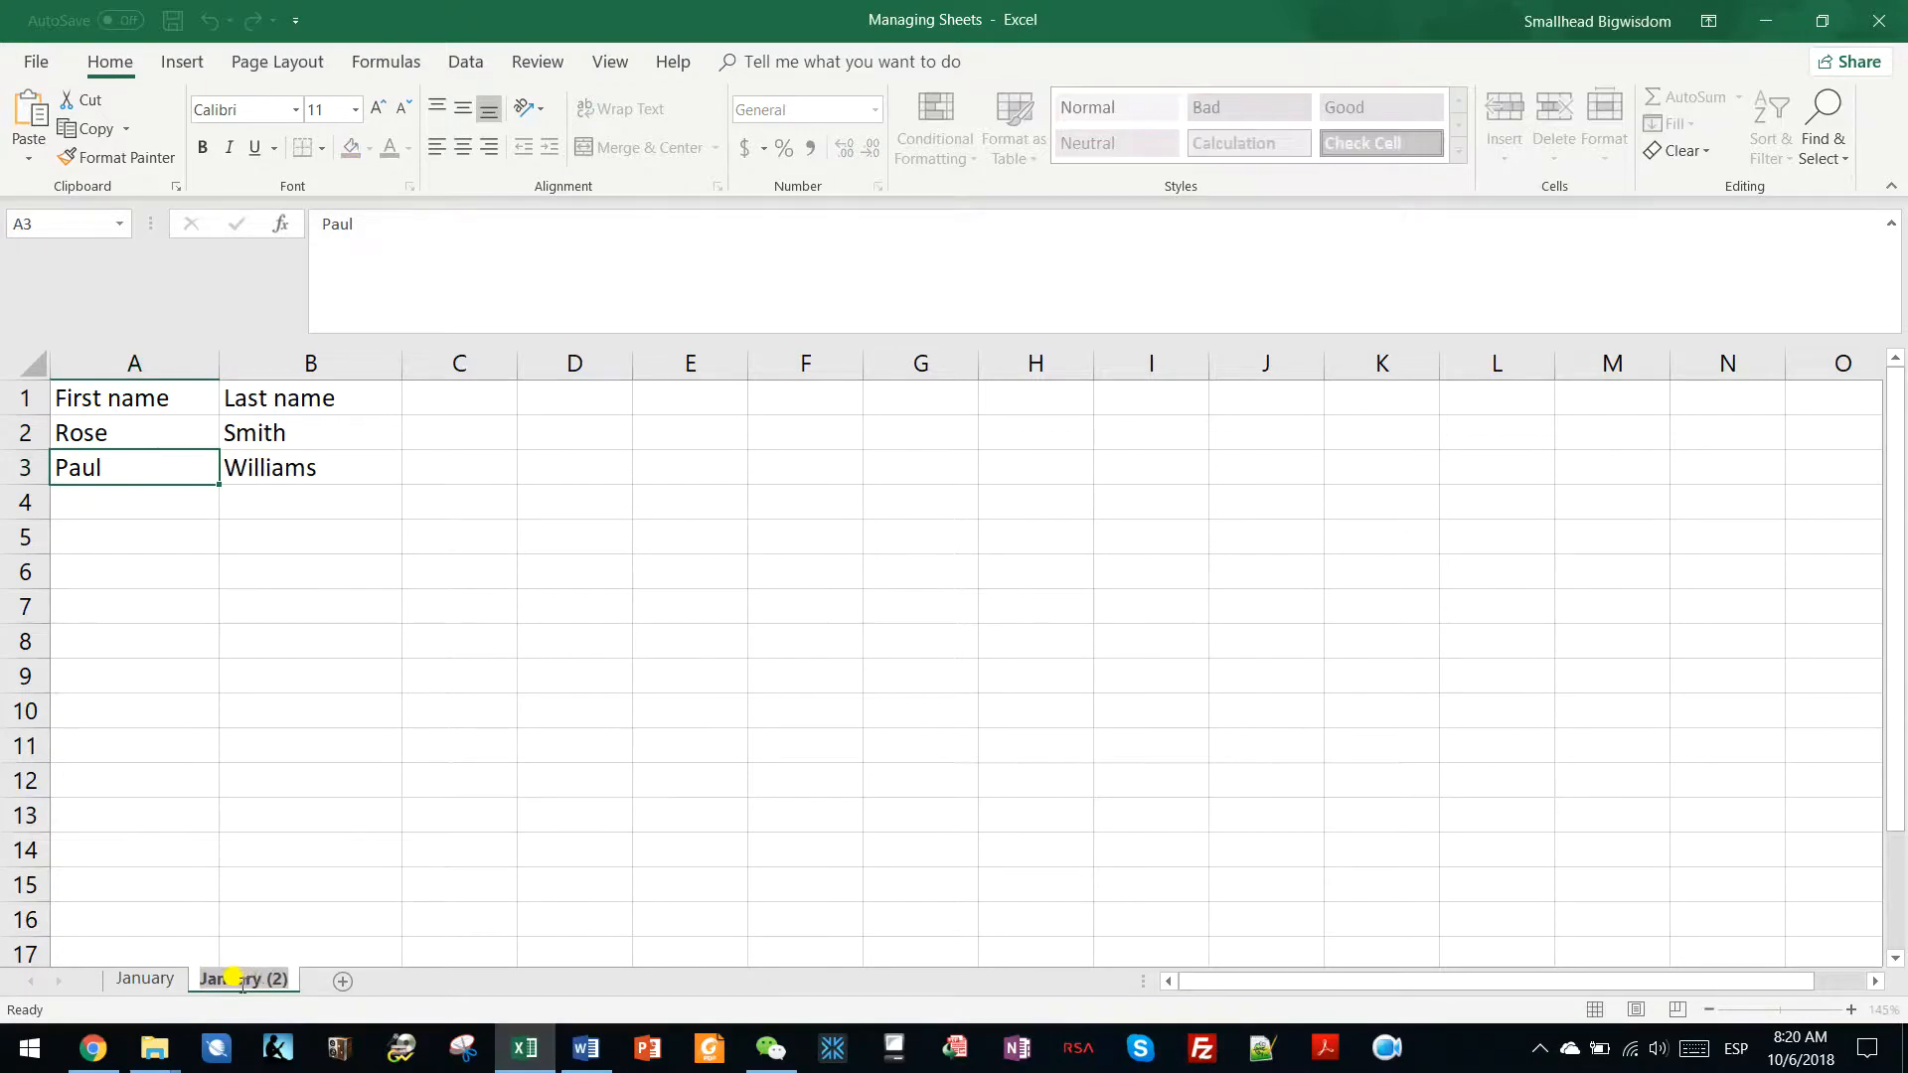
left_click(255, 878)
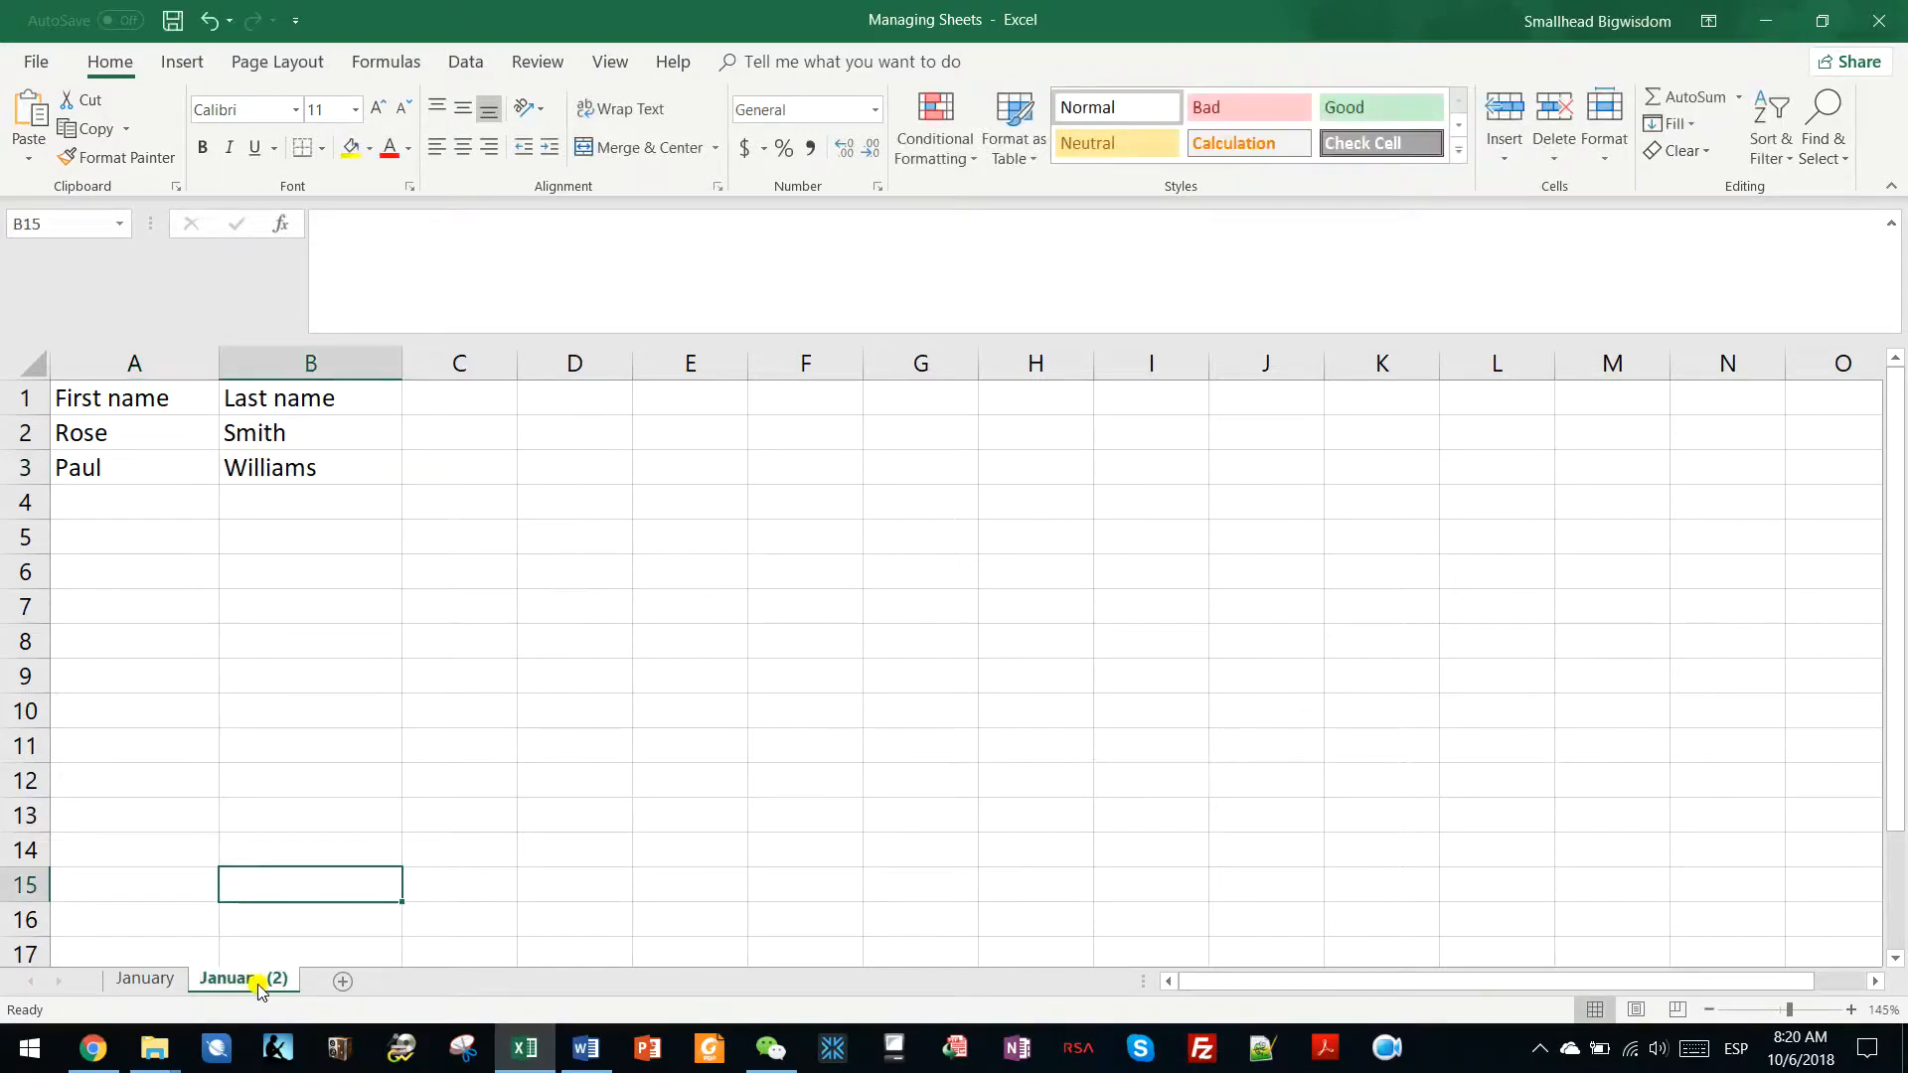
Step: Rename the copied January sheet as February
right_click(259, 989)
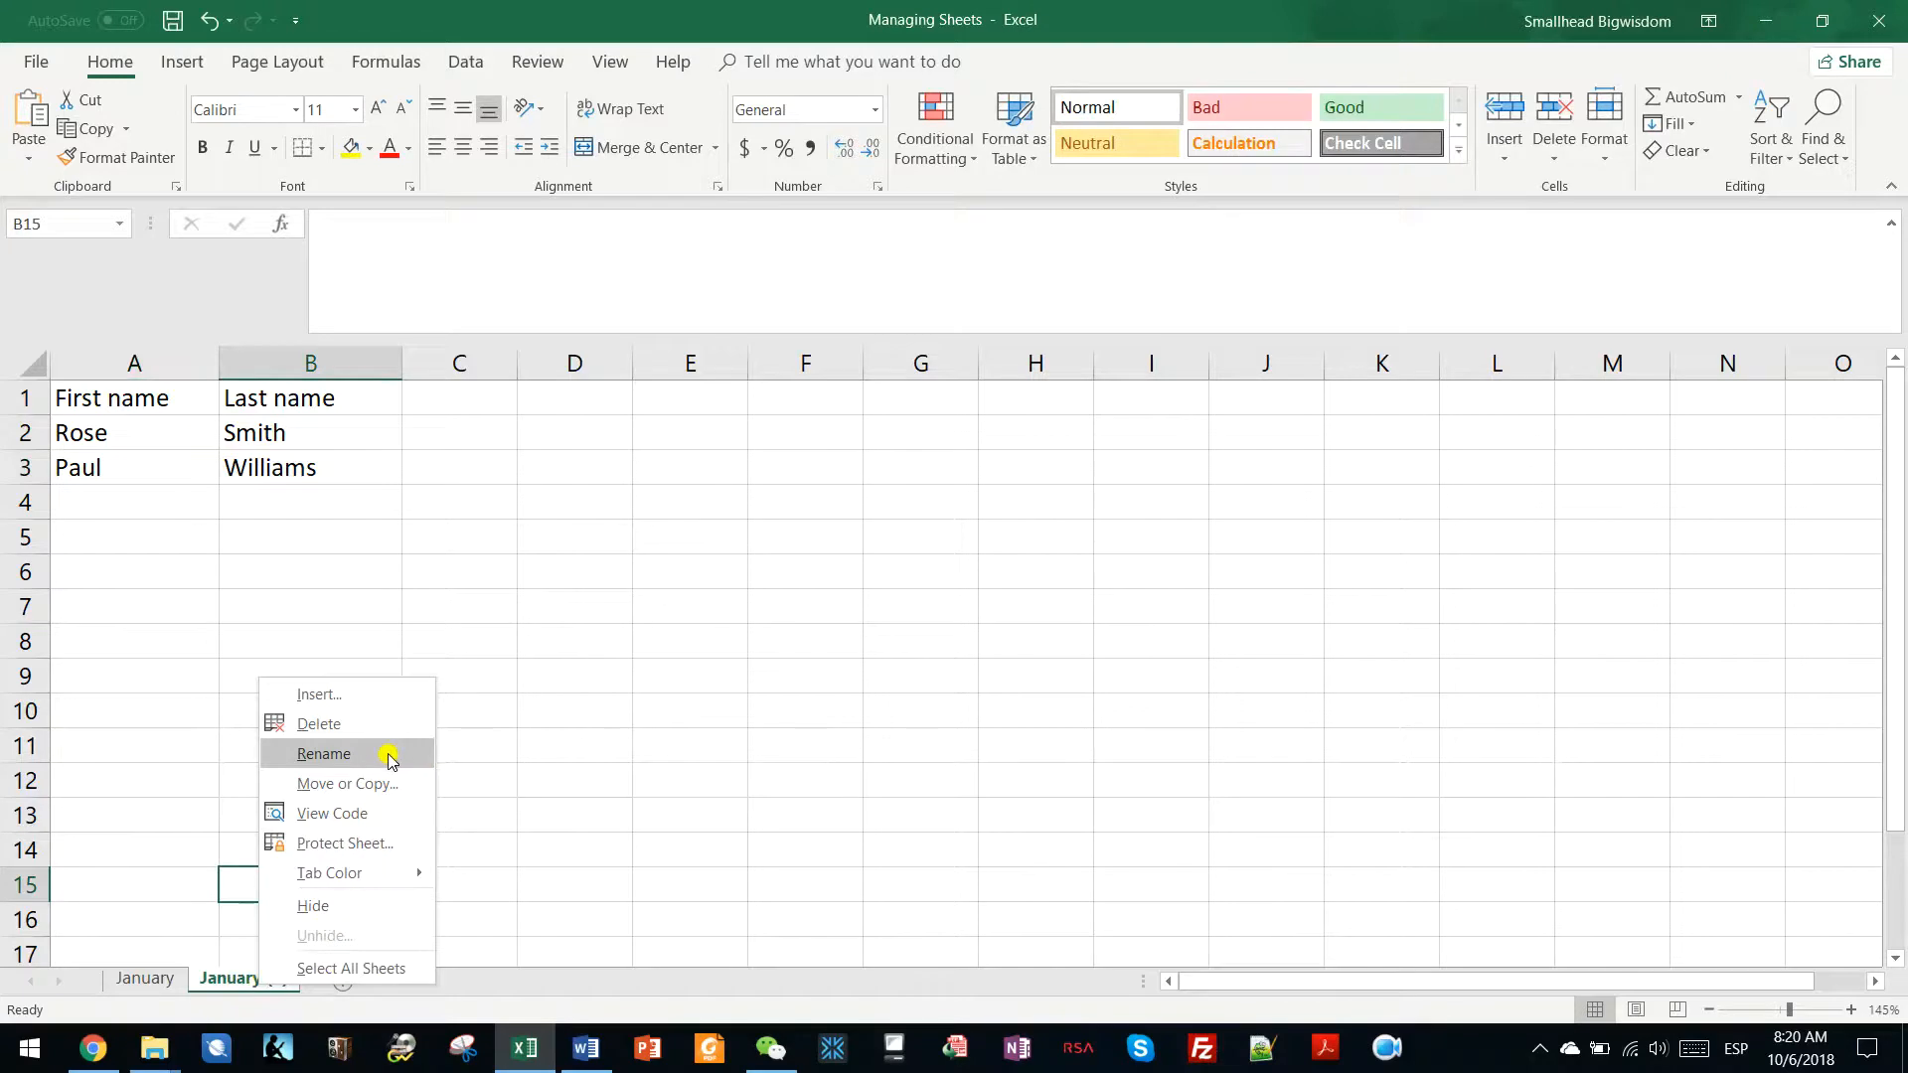
left_click(324, 754)
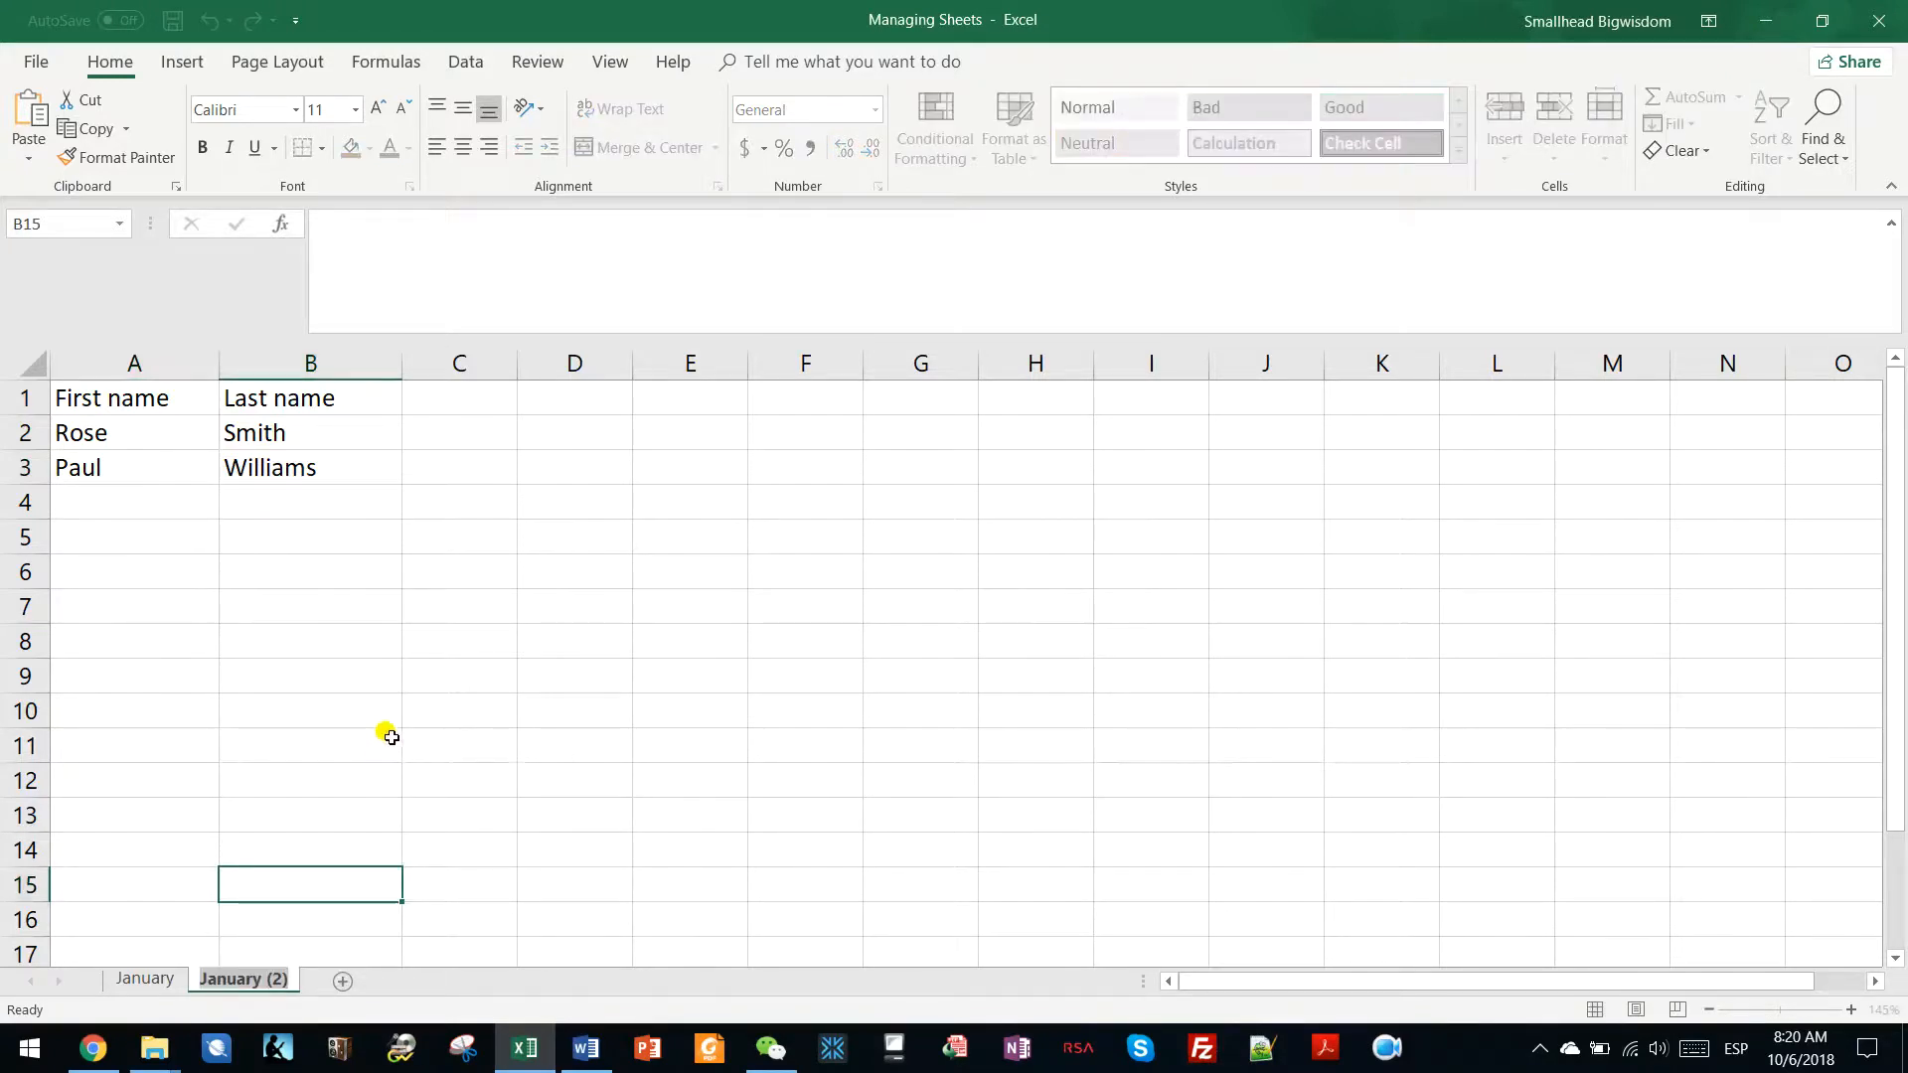
type("February")
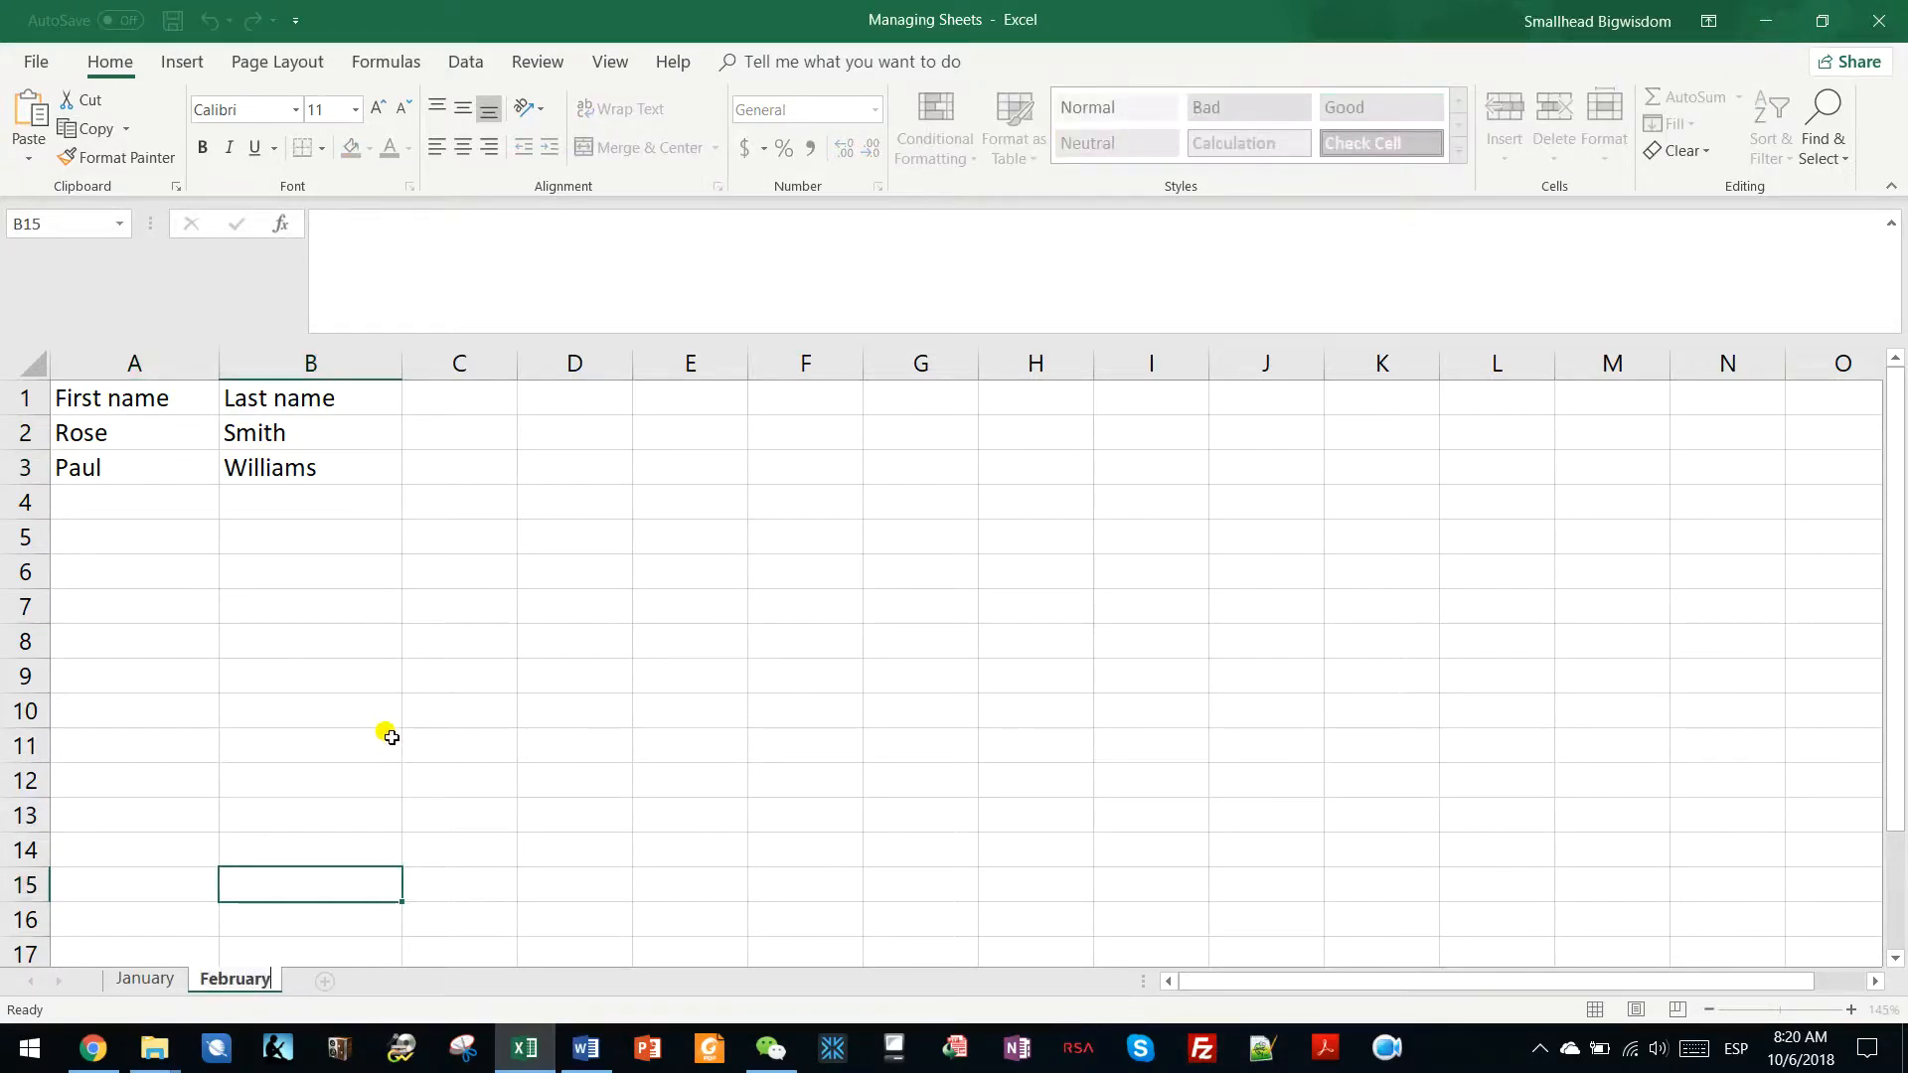
key("Return")
left_click(159, 986)
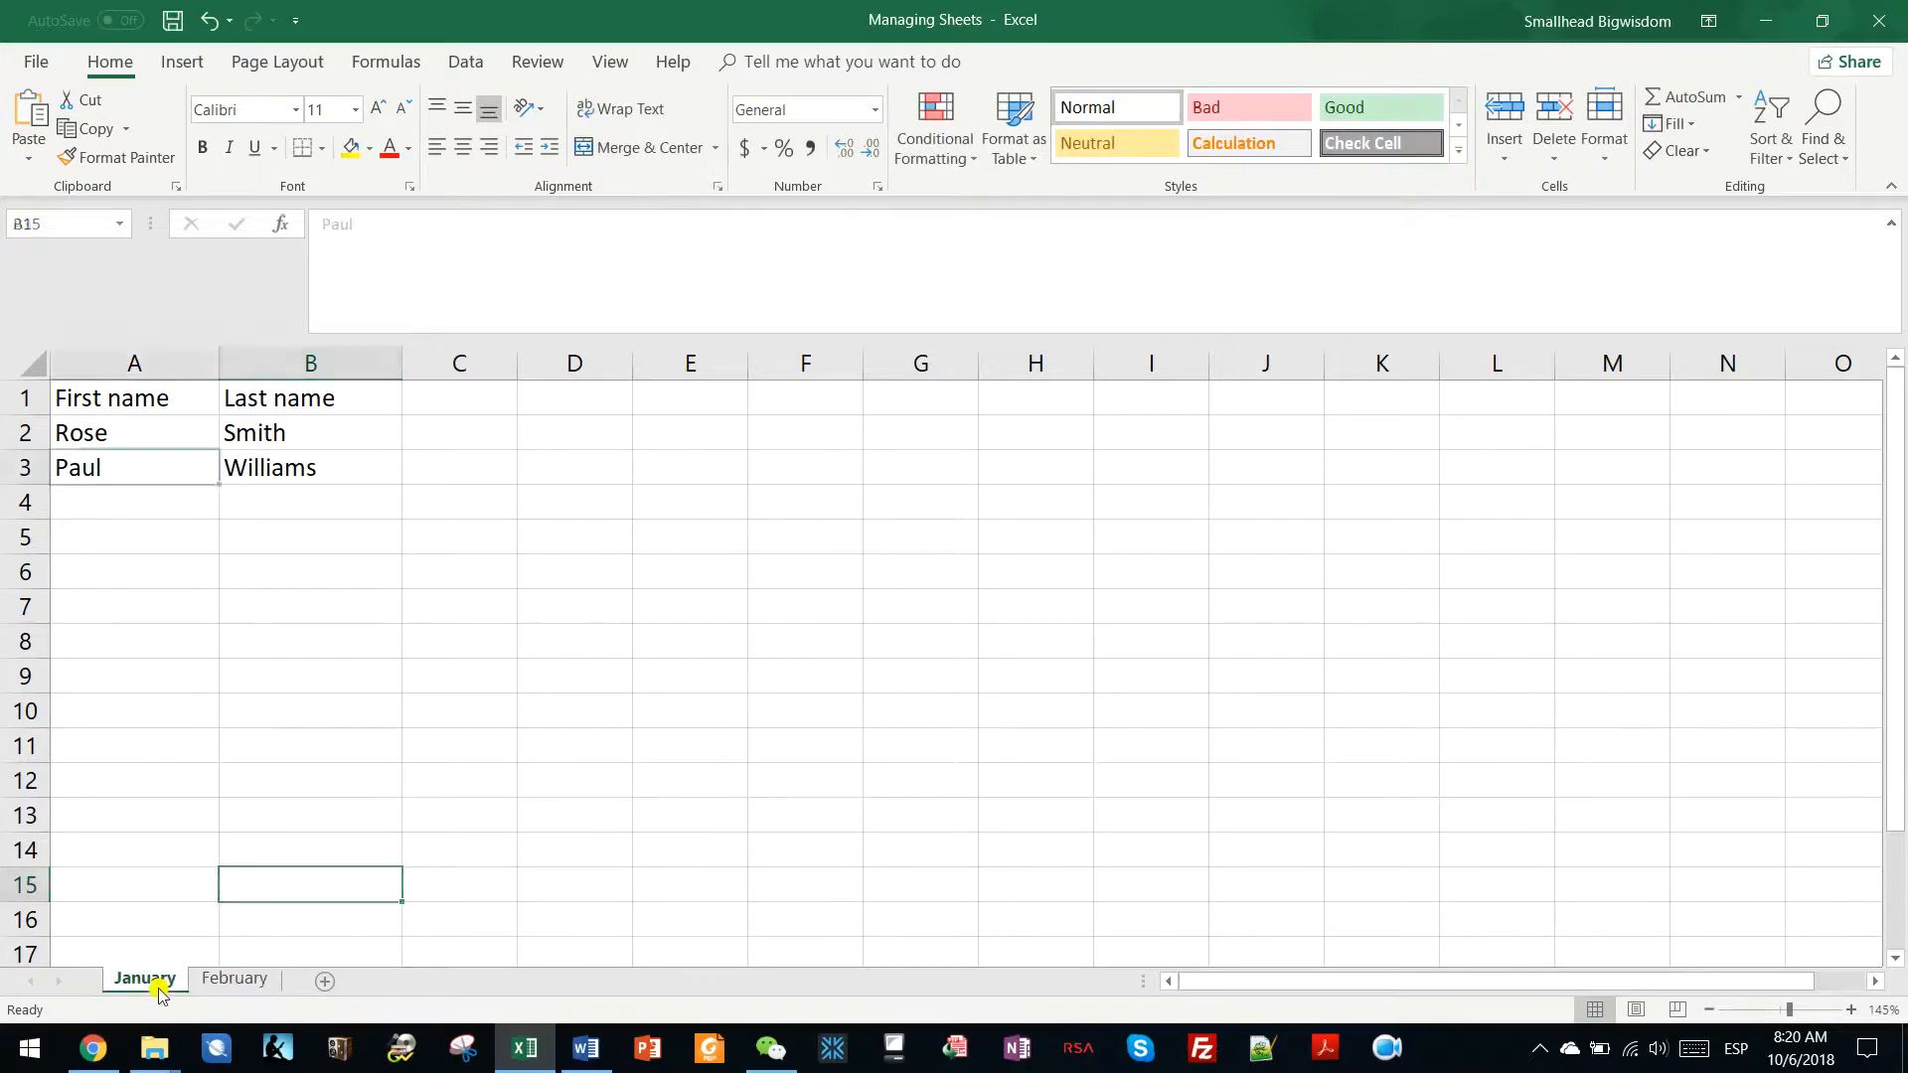
left_click(232, 986)
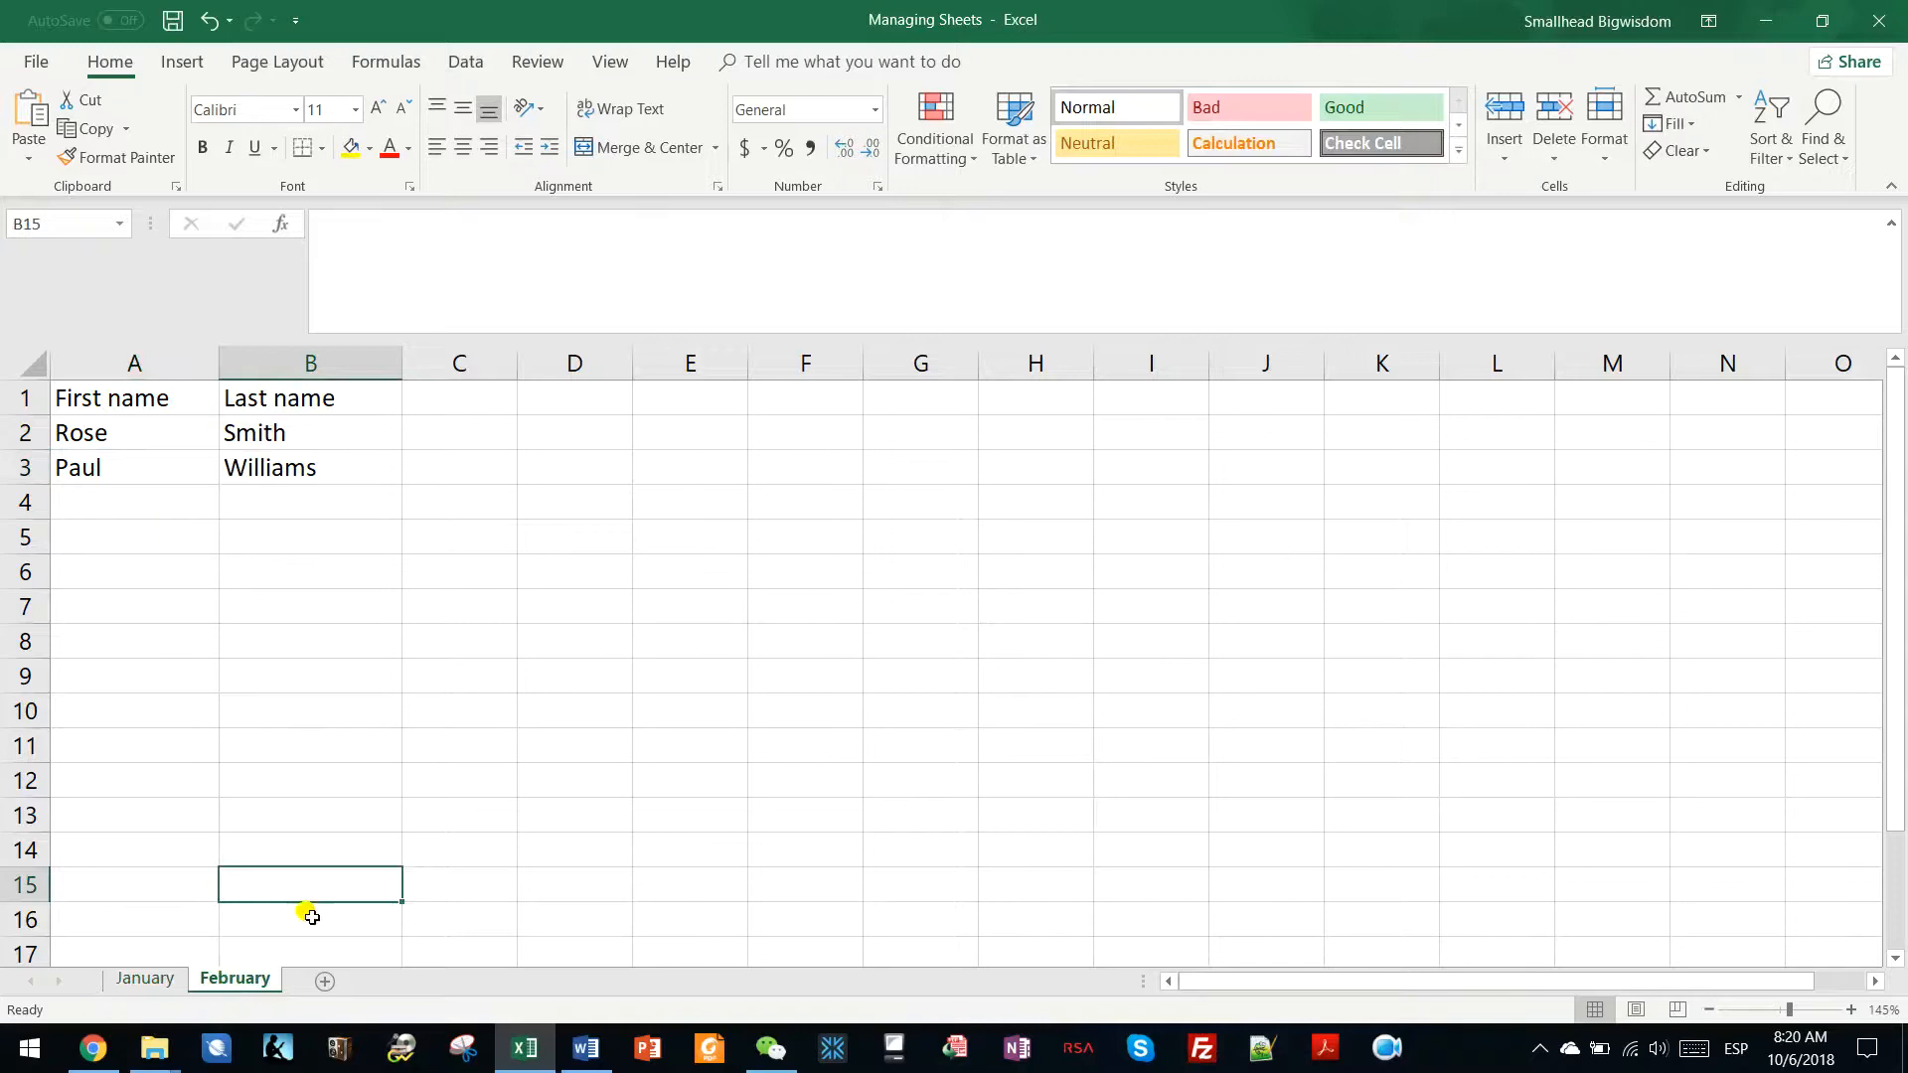
Step: Set the tab color of the January sheet to red and of the February sheet to light blue
right_click(140, 984)
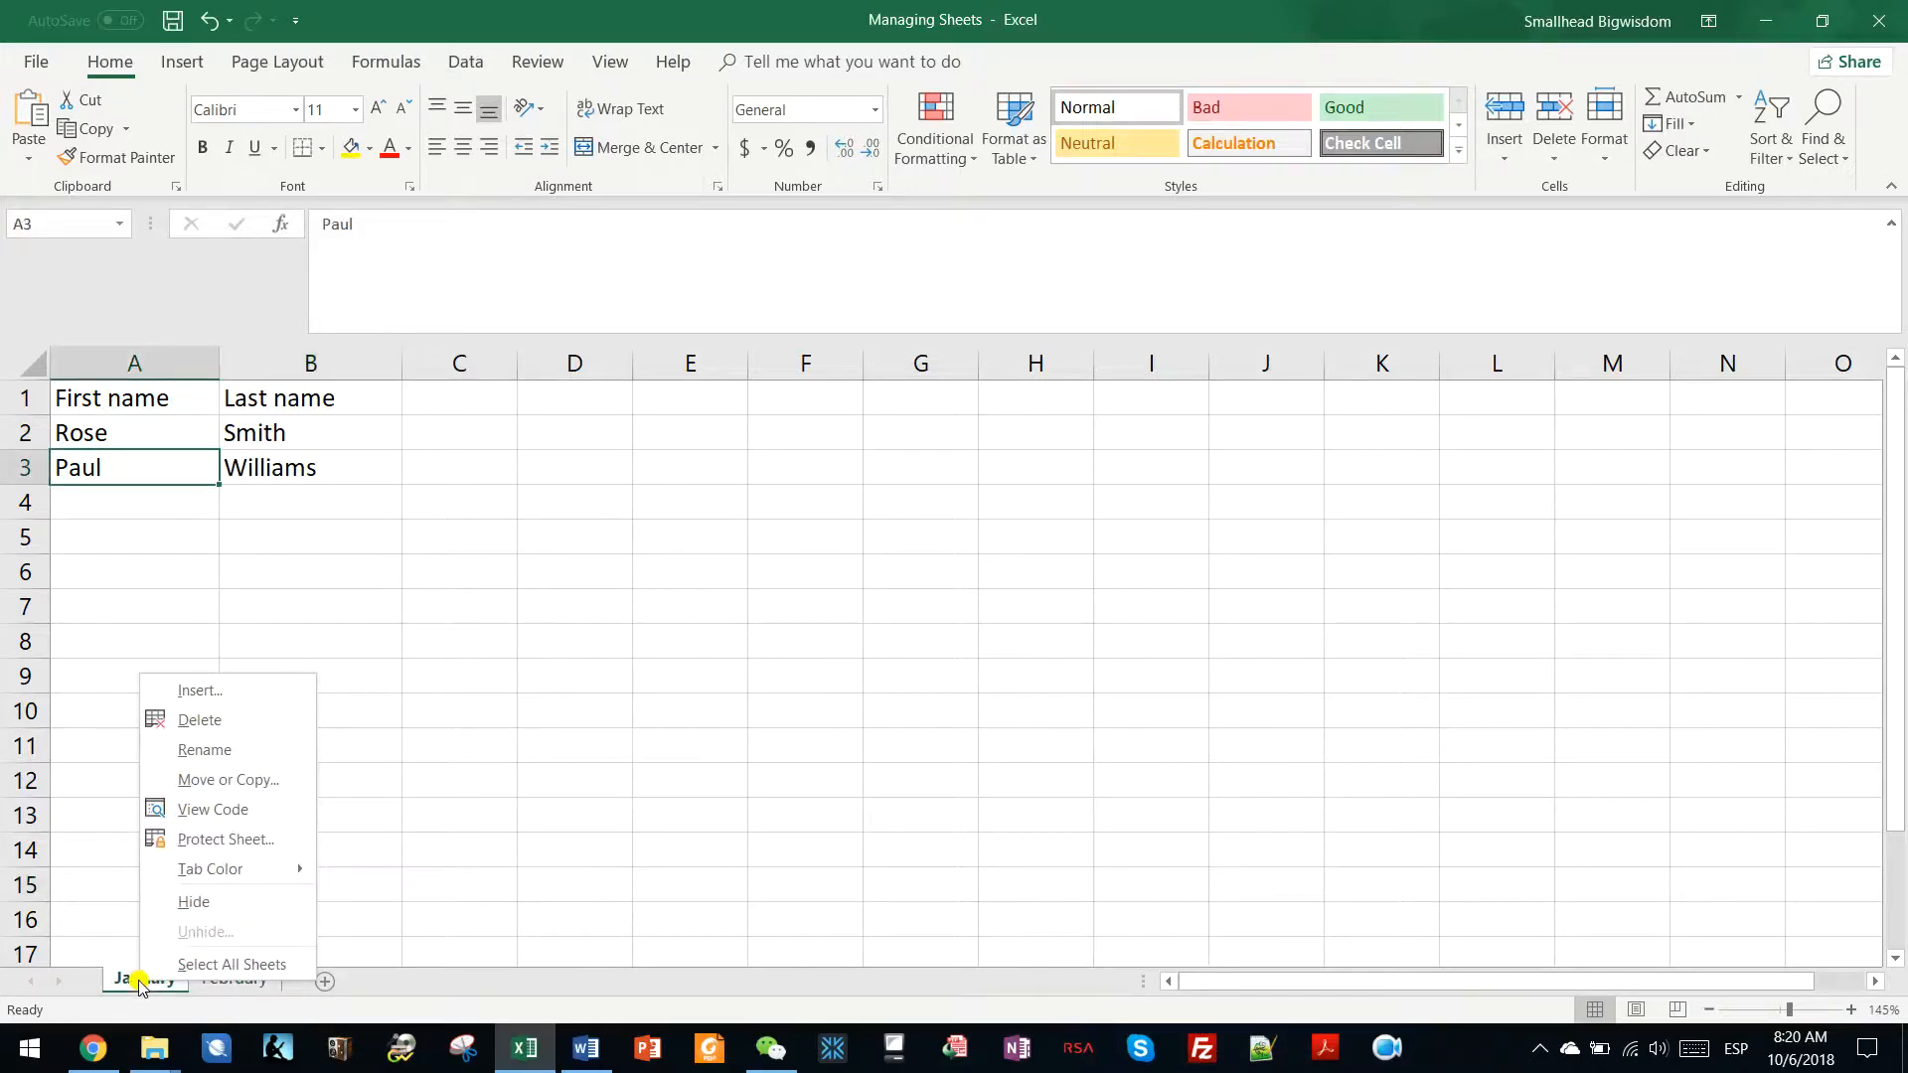
mouse_move(212, 869)
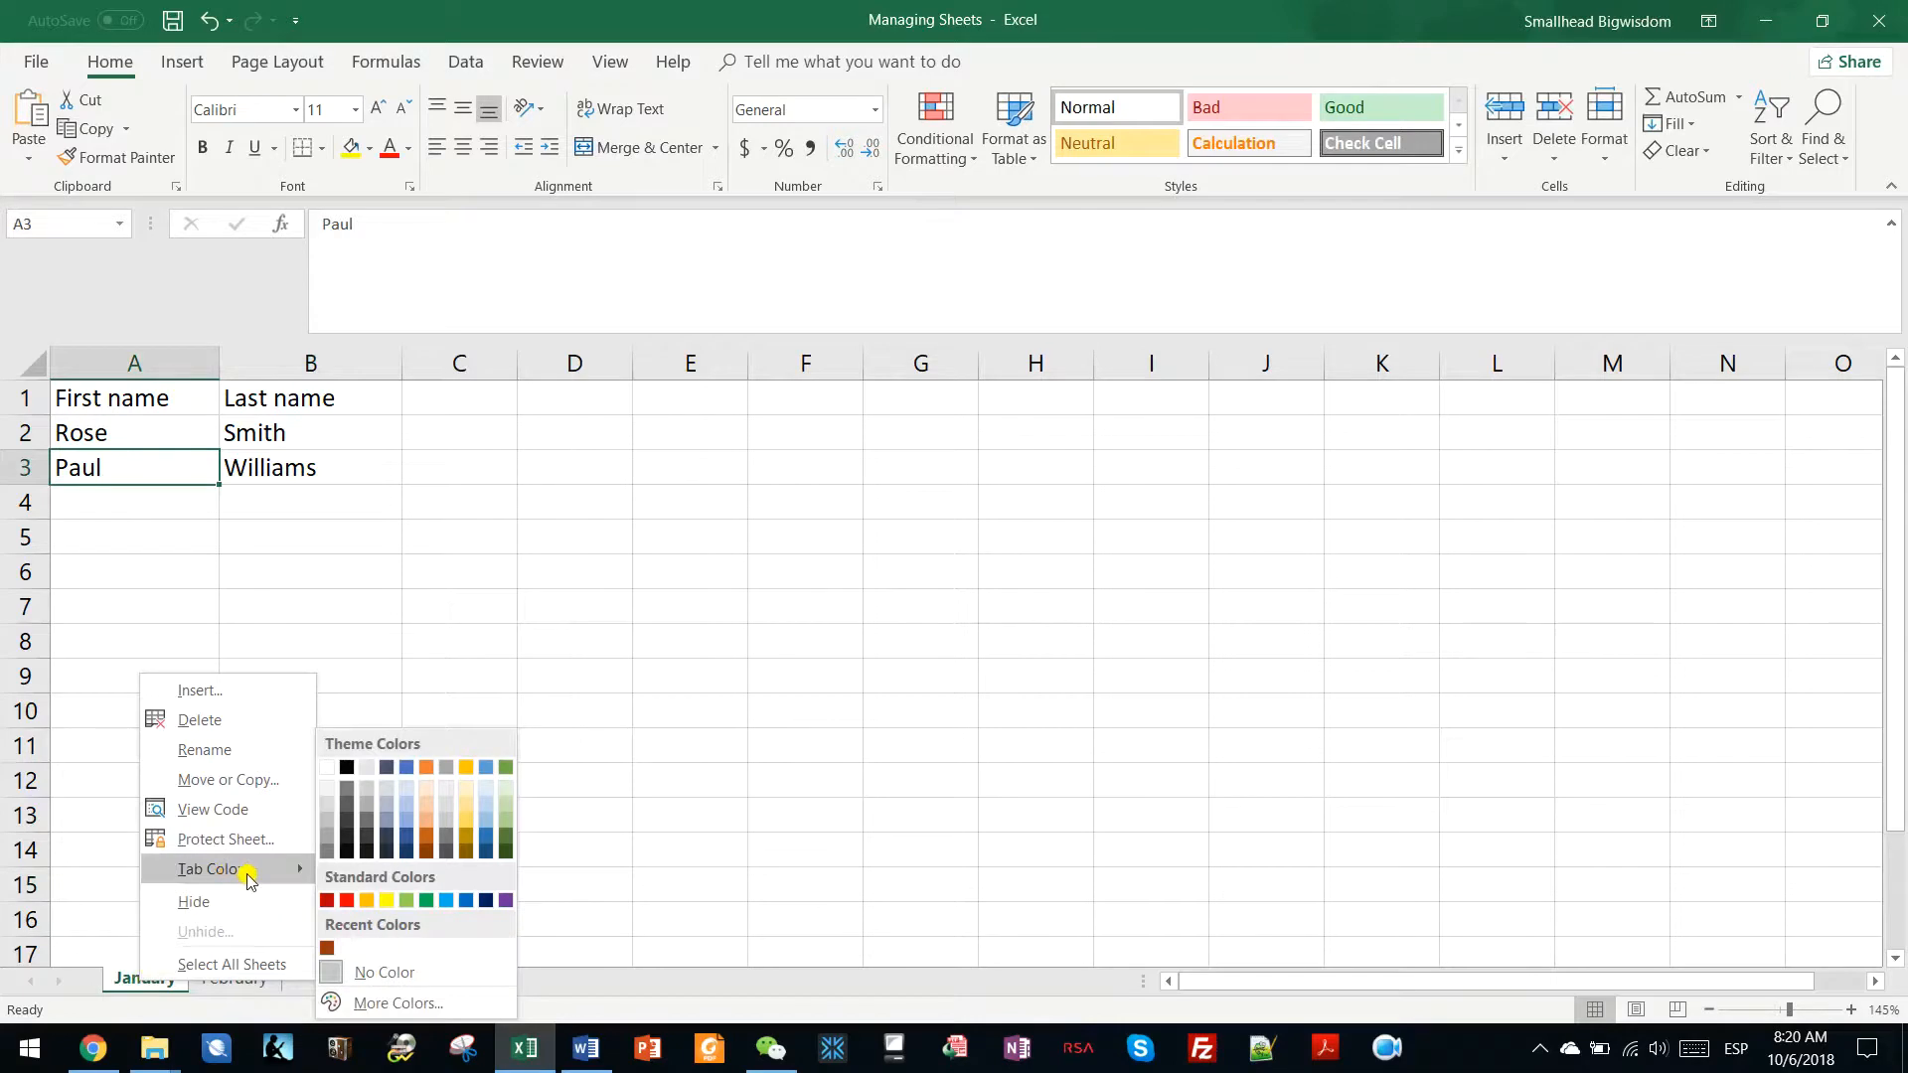
left_click(345, 900)
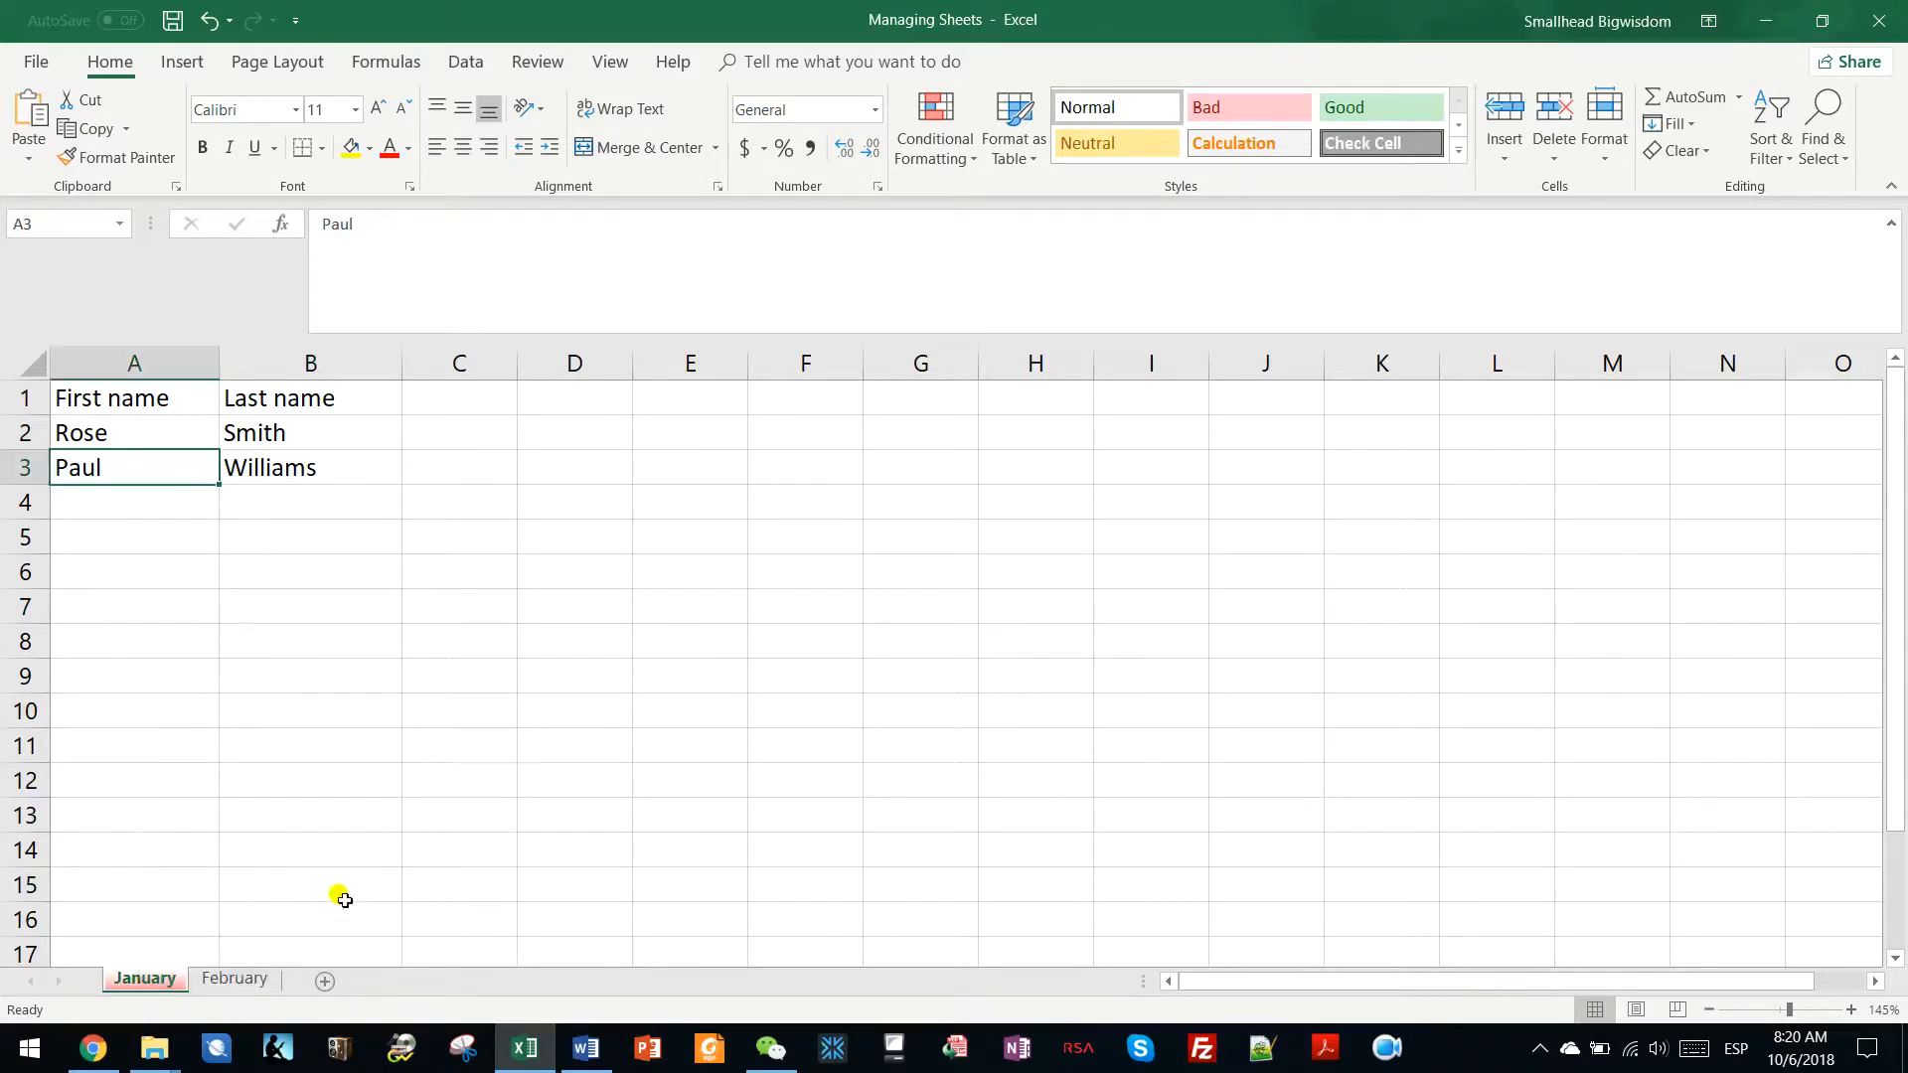
left_click(236, 980)
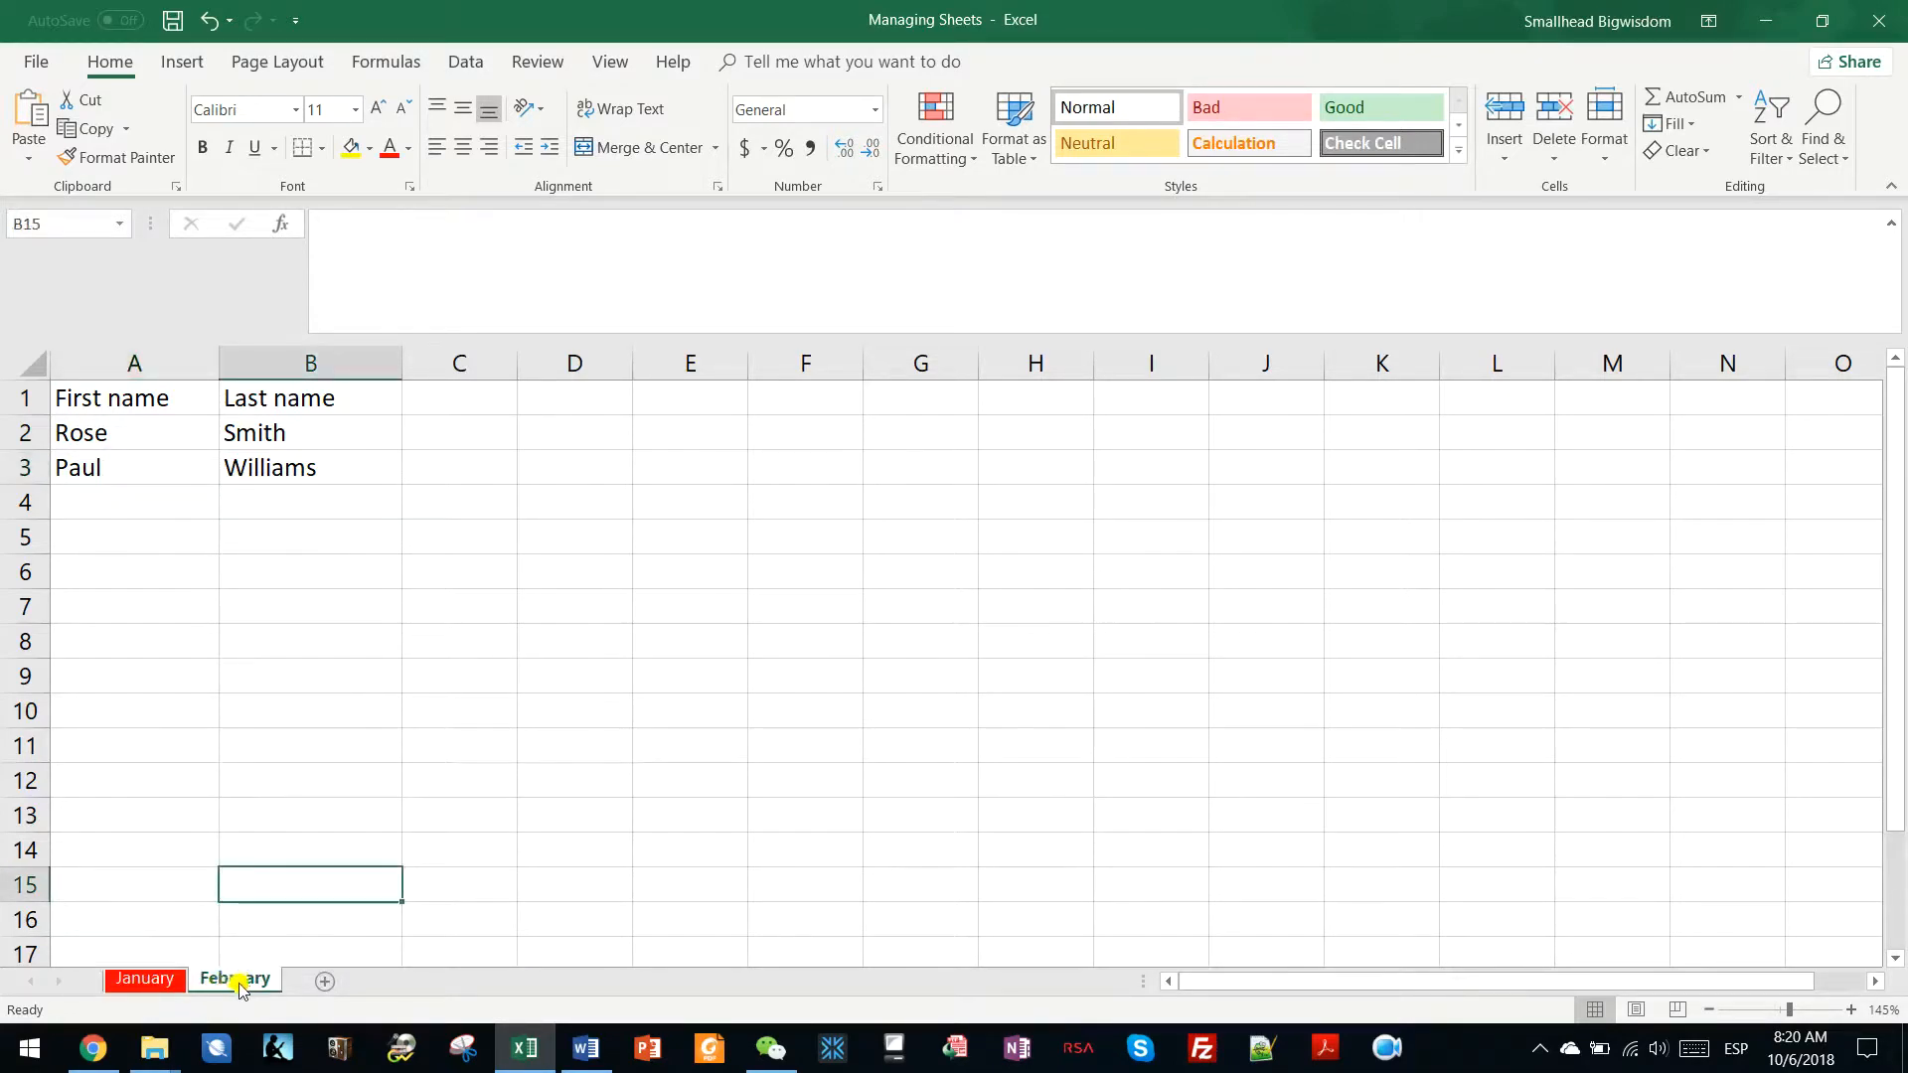
right_click(238, 982)
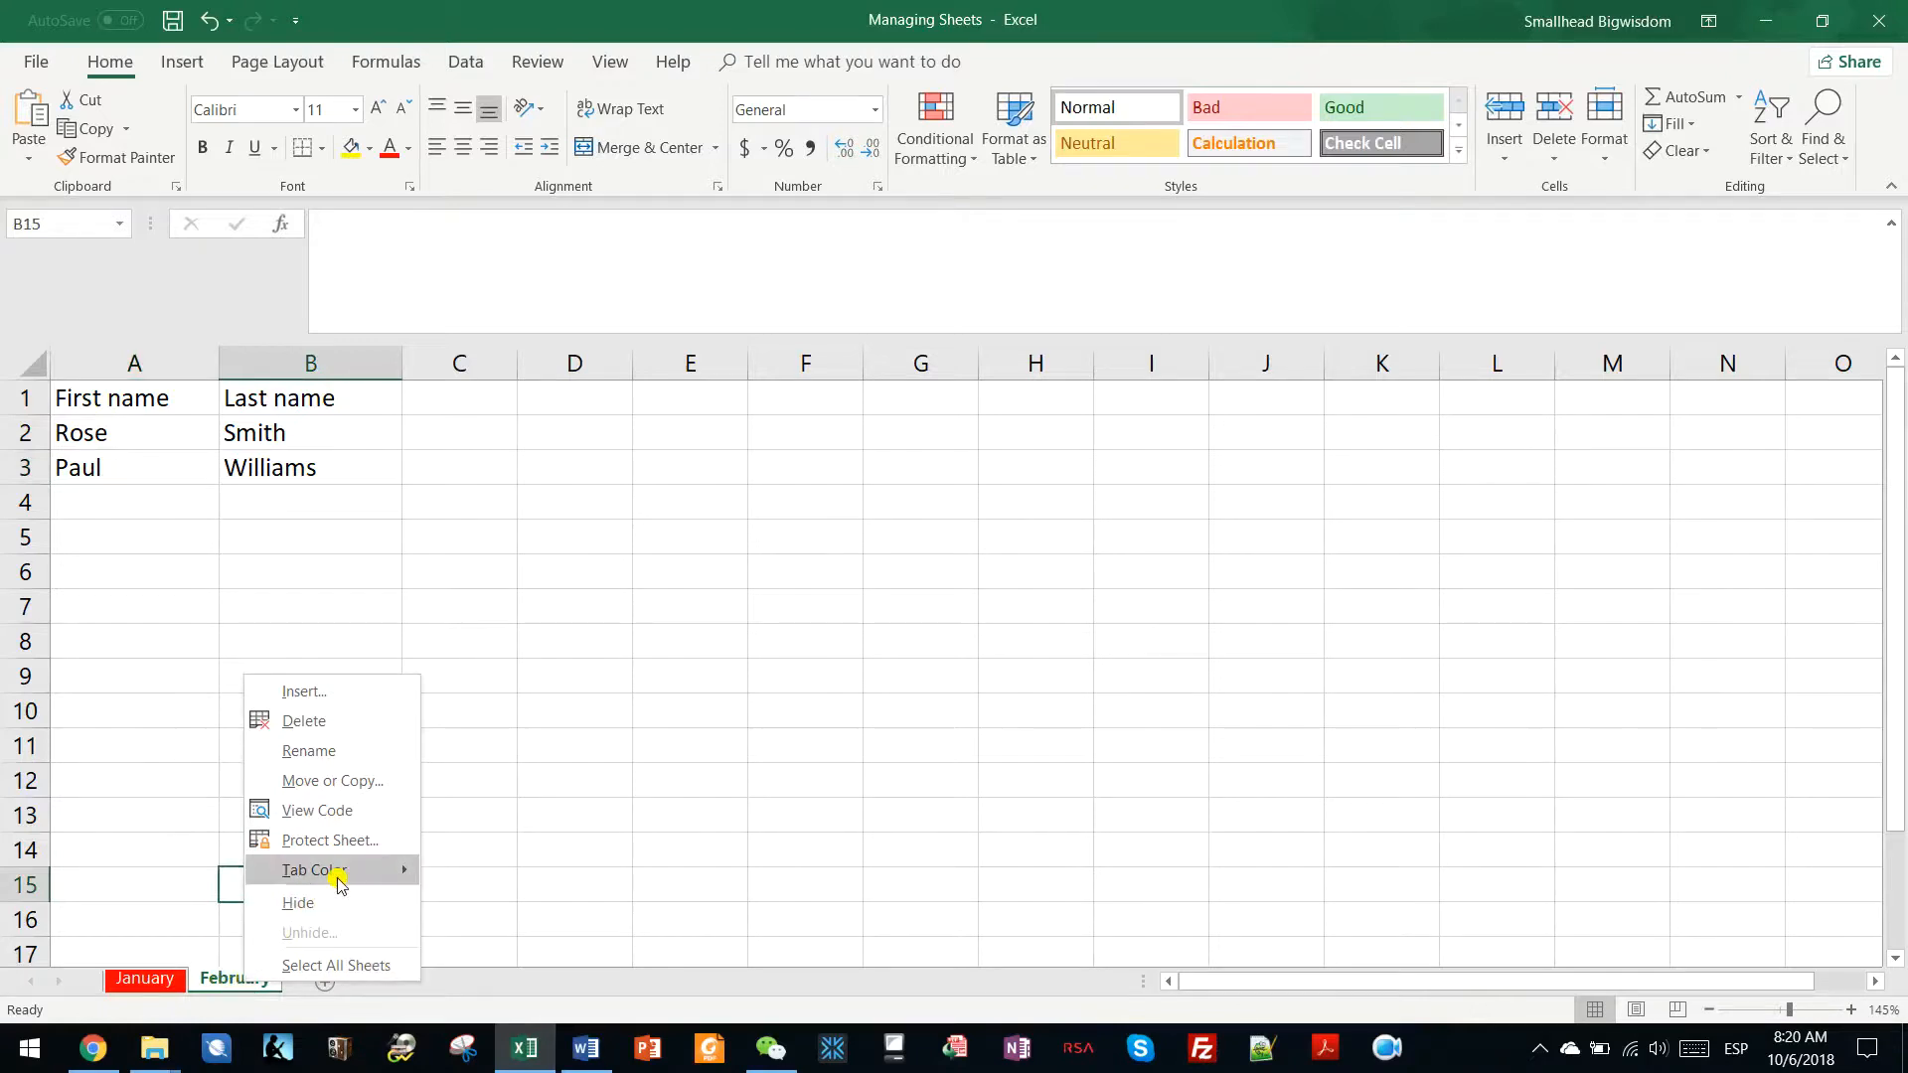
mouse_move(337, 880)
left_click(550, 904)
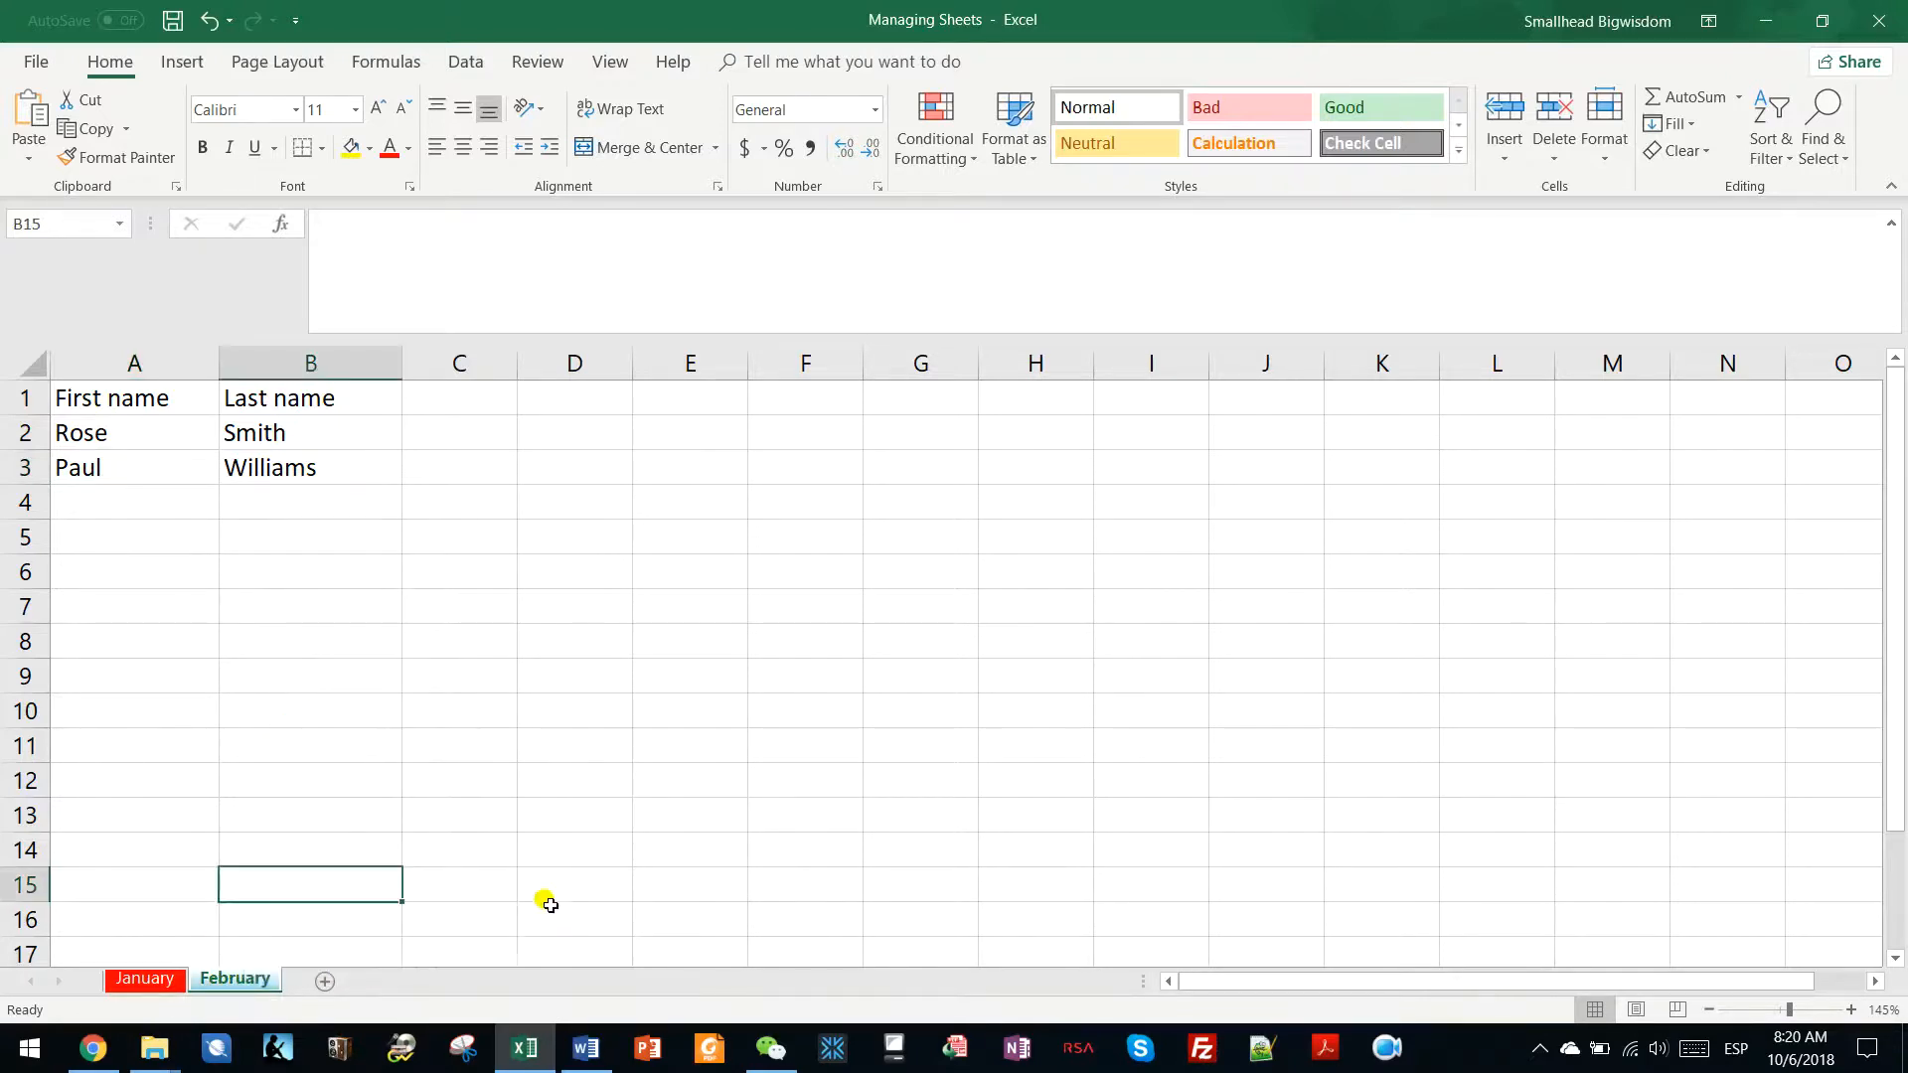
left_click(139, 979)
left_click(236, 981)
left_click(149, 980)
left_click(221, 981)
left_click(151, 980)
Step: Duplicate the February sheet directly after it and rename the copy as March
left_click(236, 981)
left_click_drag(255, 987, 319, 983)
left_click_drag(319, 981, 321, 982)
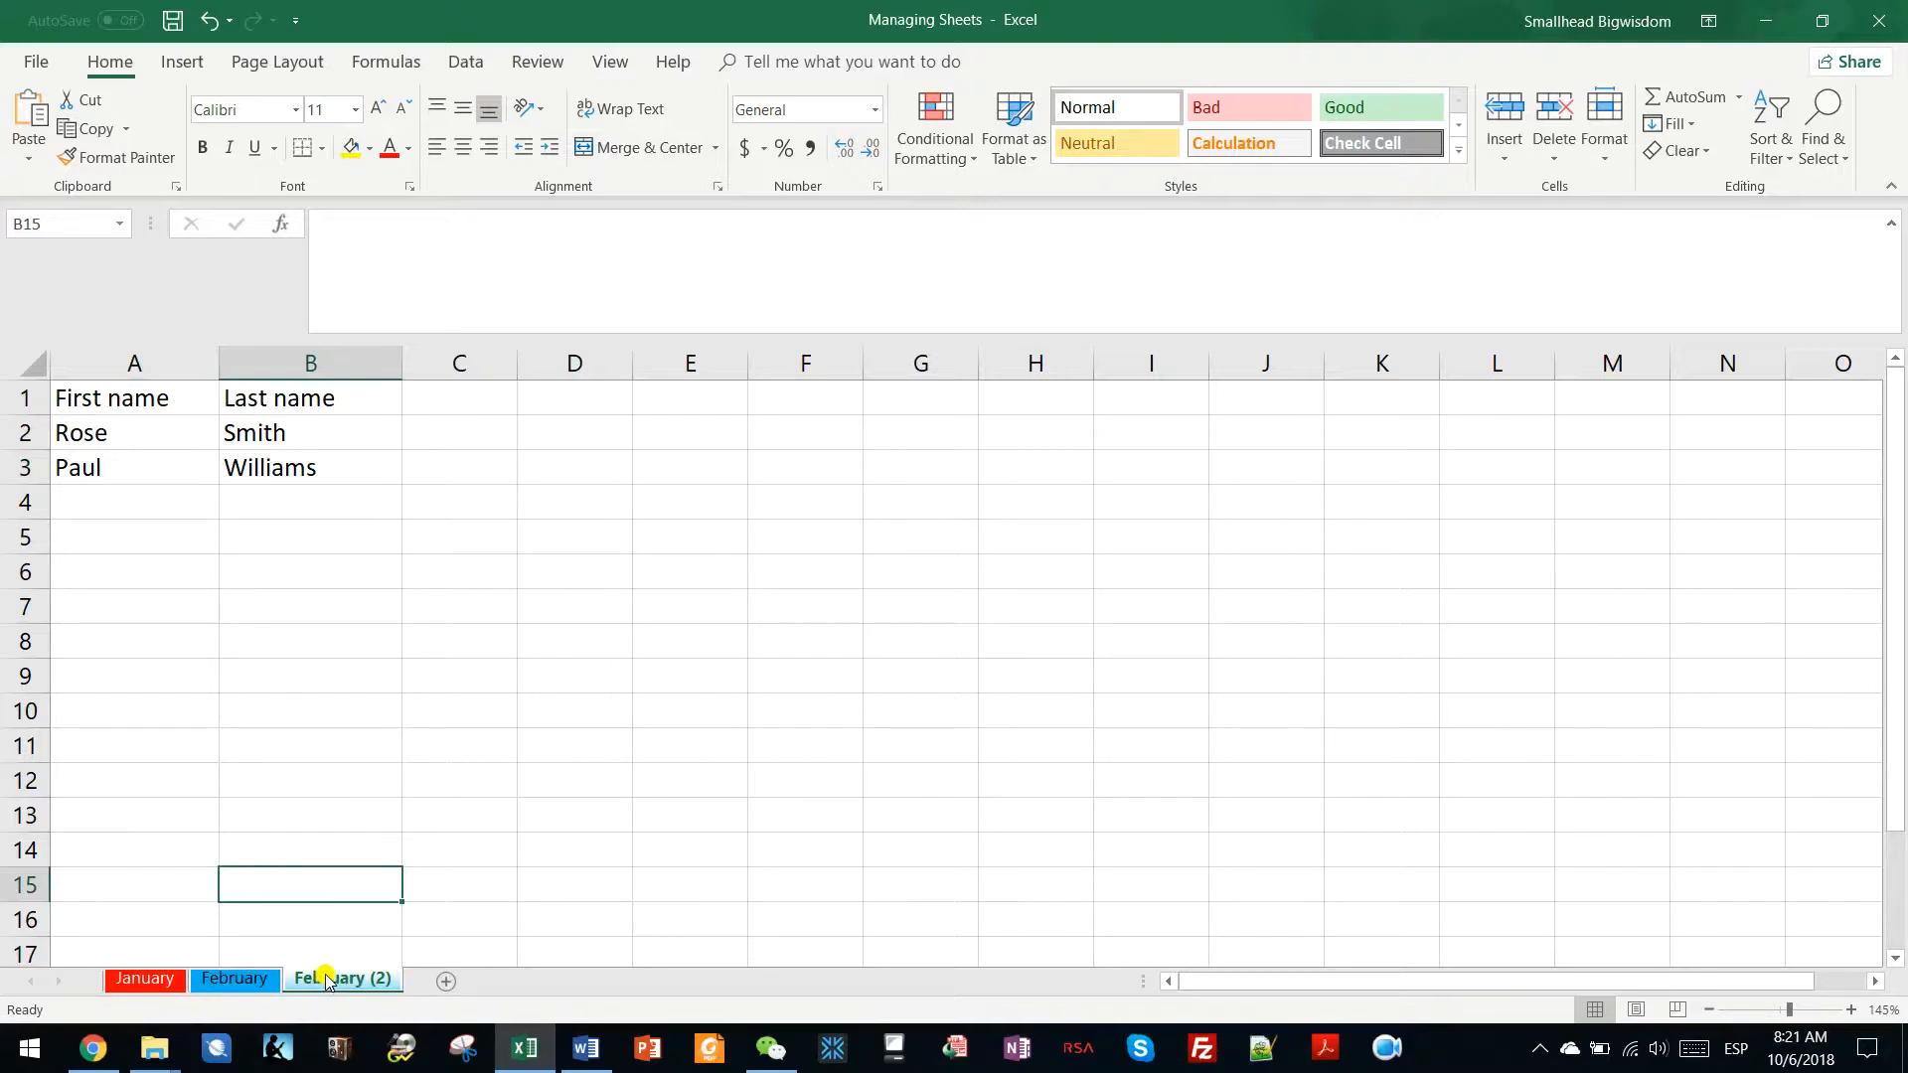
double_click(328, 980)
type("March")
key("Return")
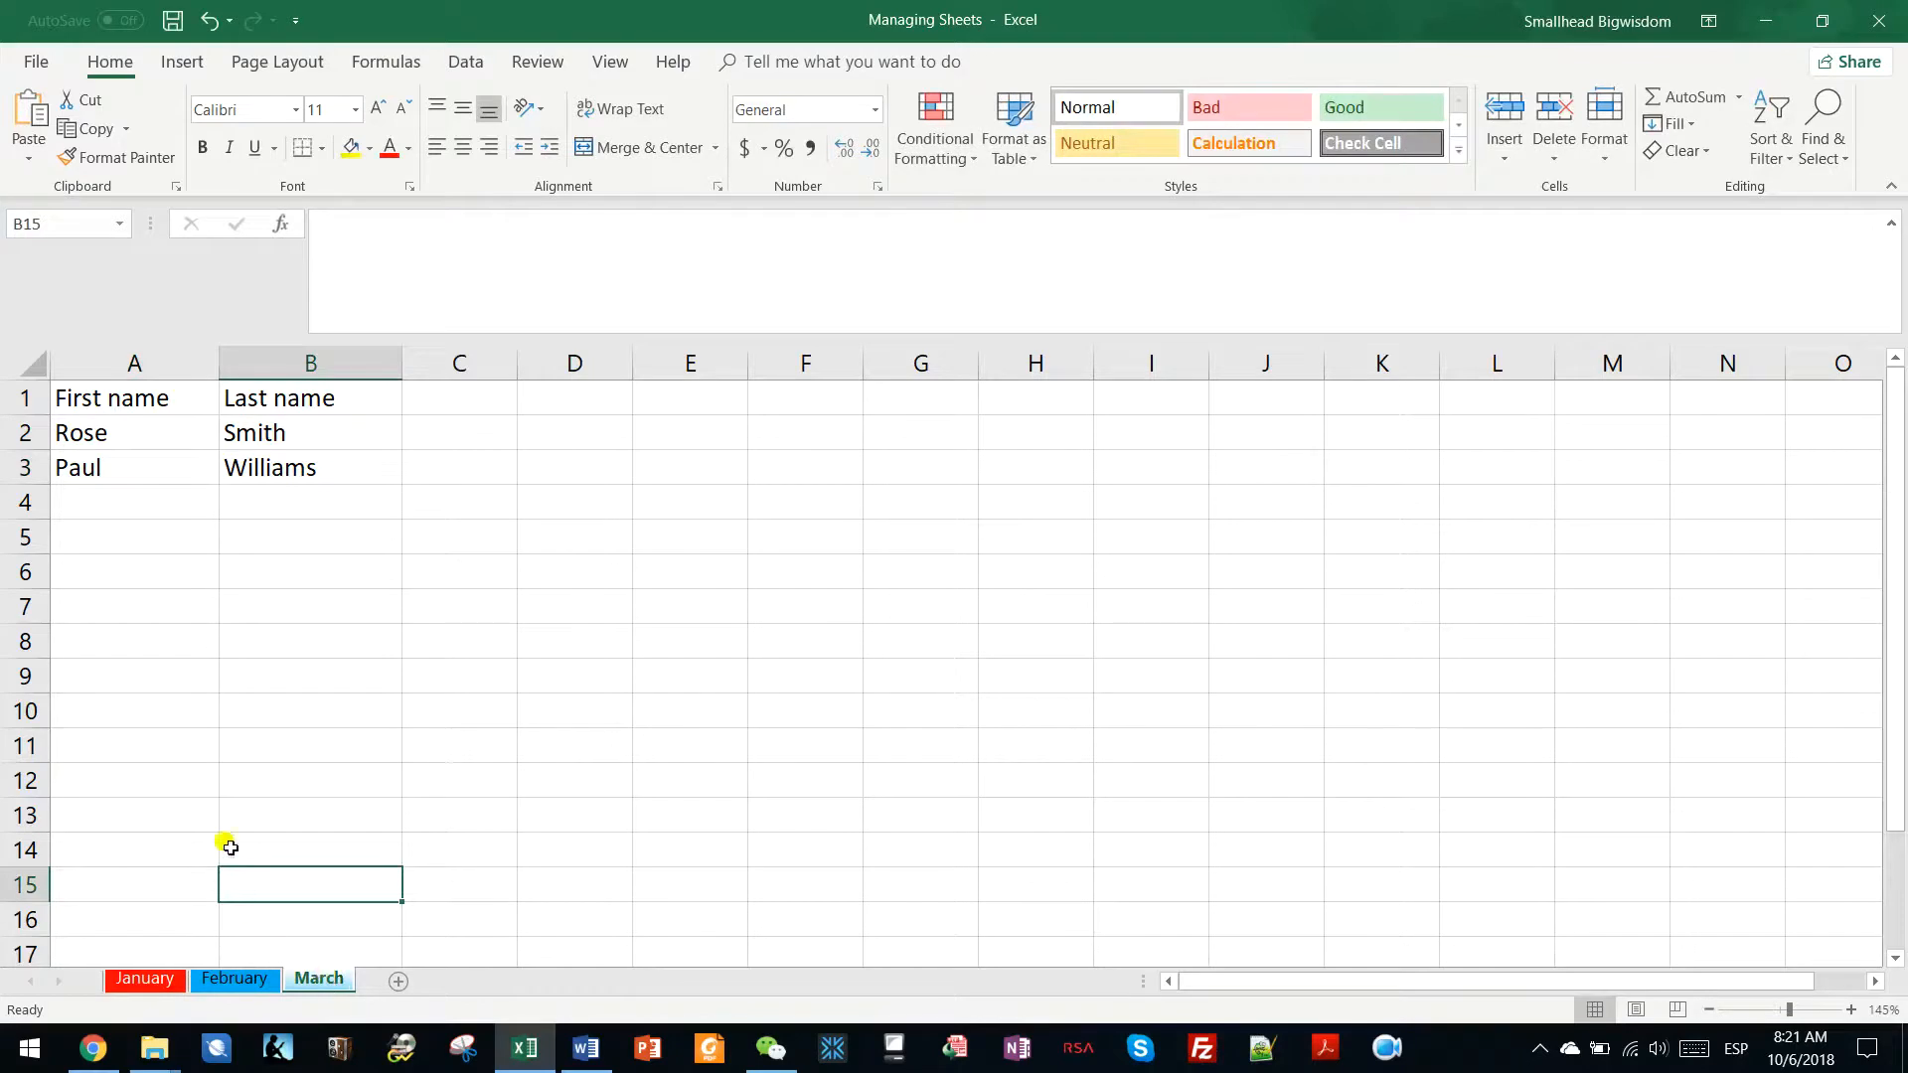
left_click(235, 979)
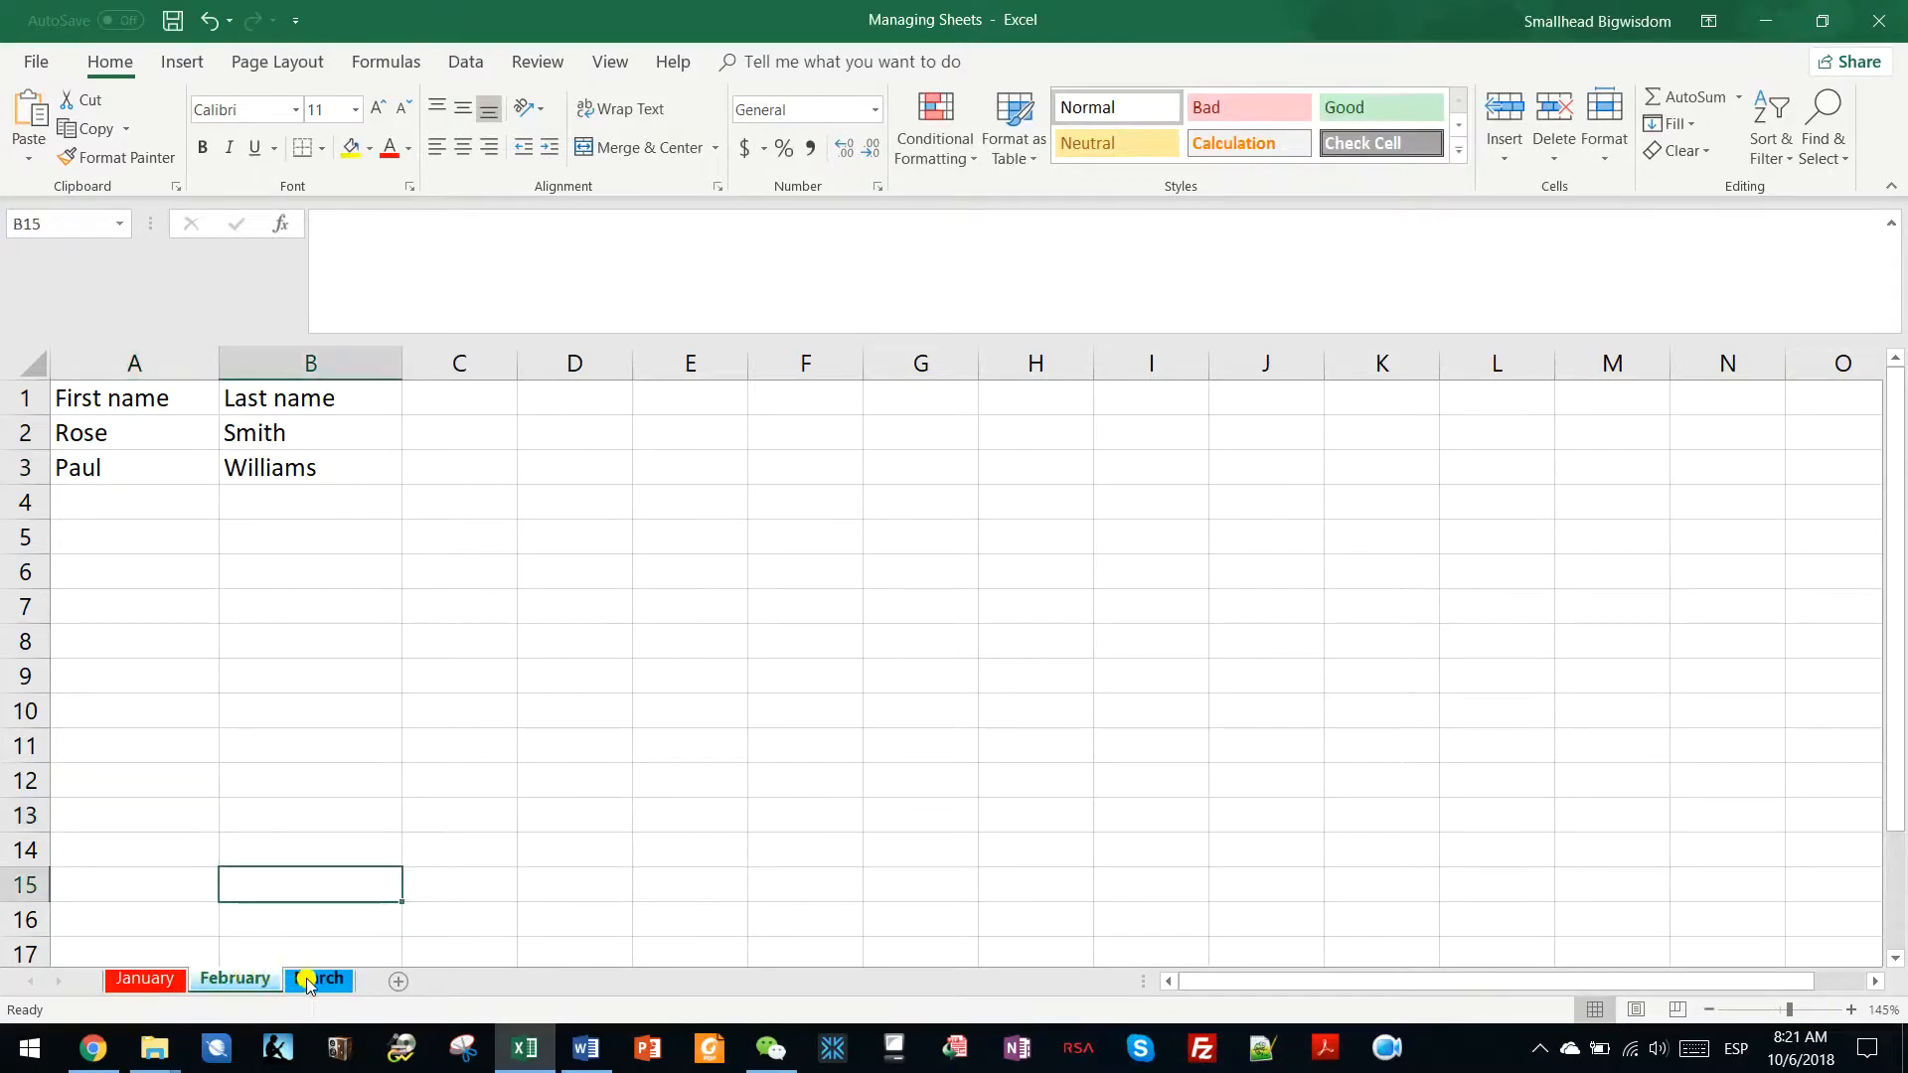
left_click(308, 980)
left_click(260, 980)
left_click(142, 978)
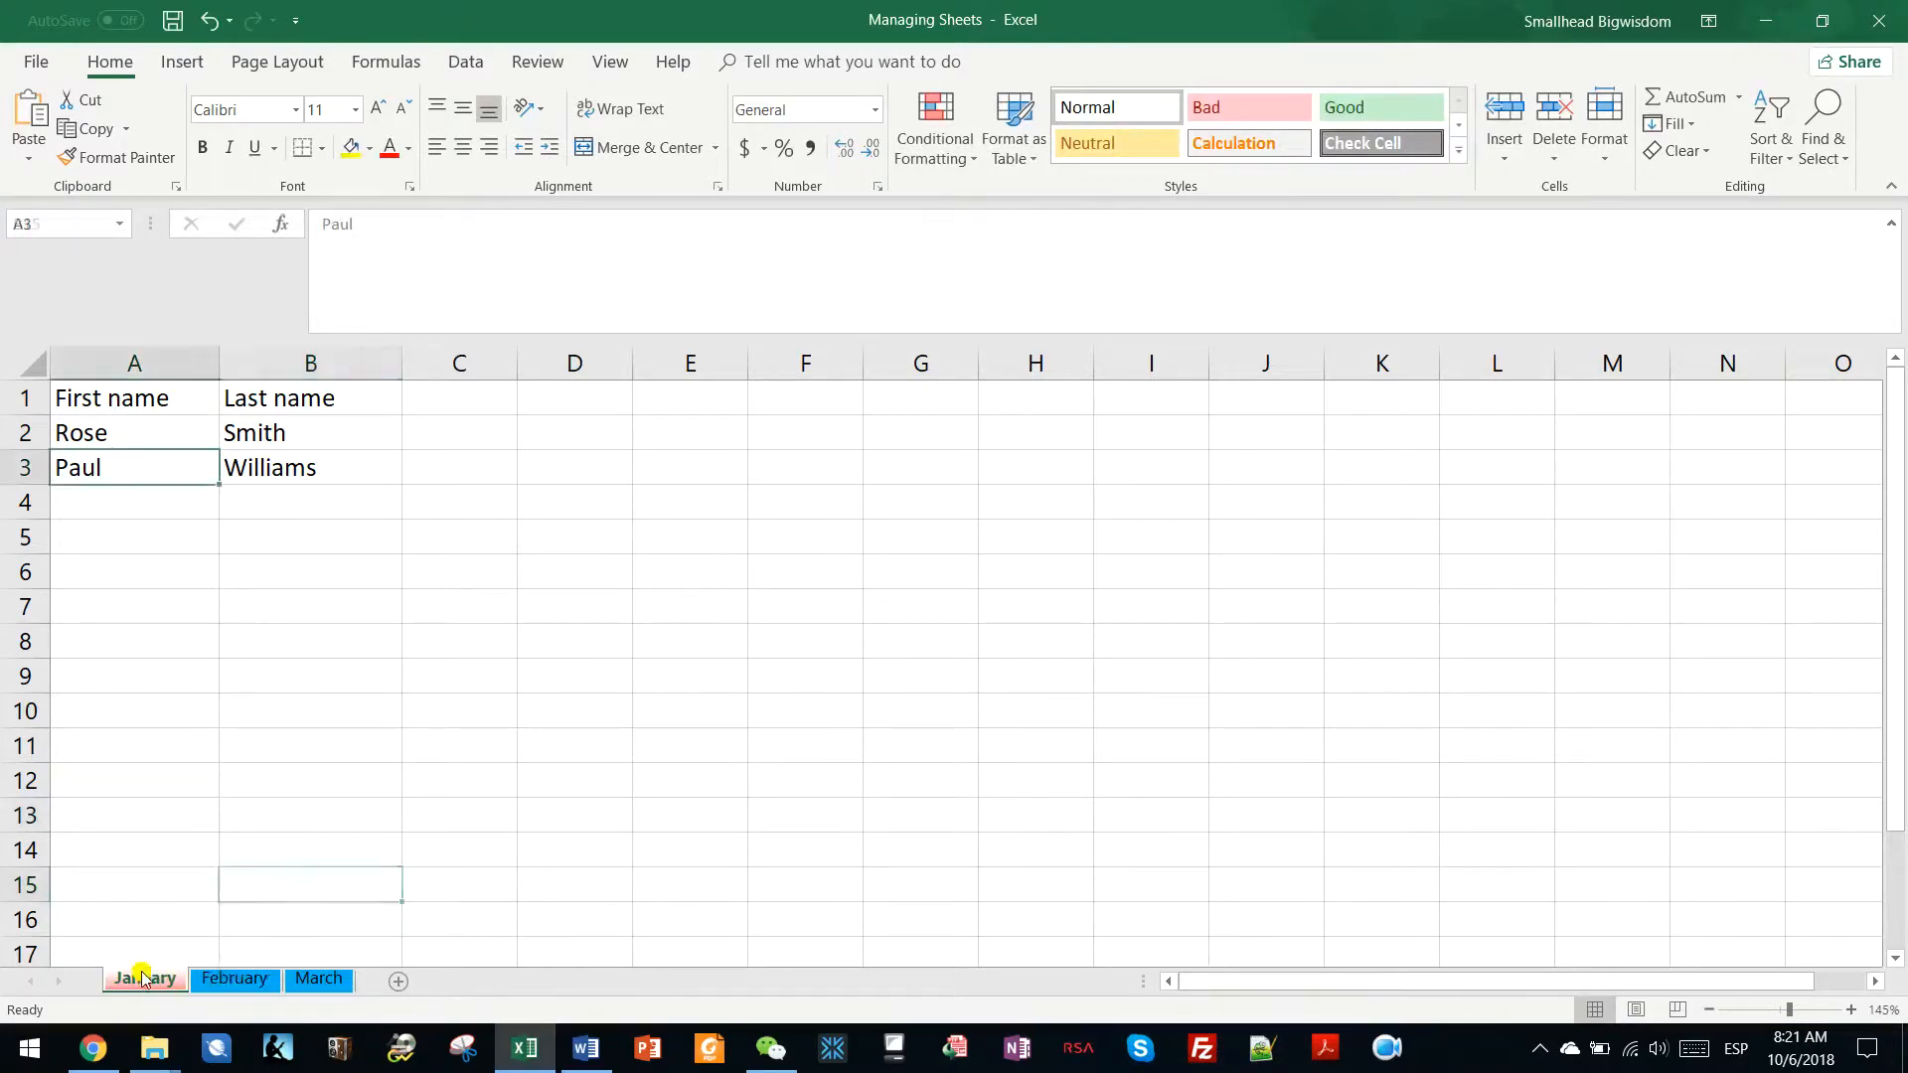
left_click(310, 978)
left_click(252, 984)
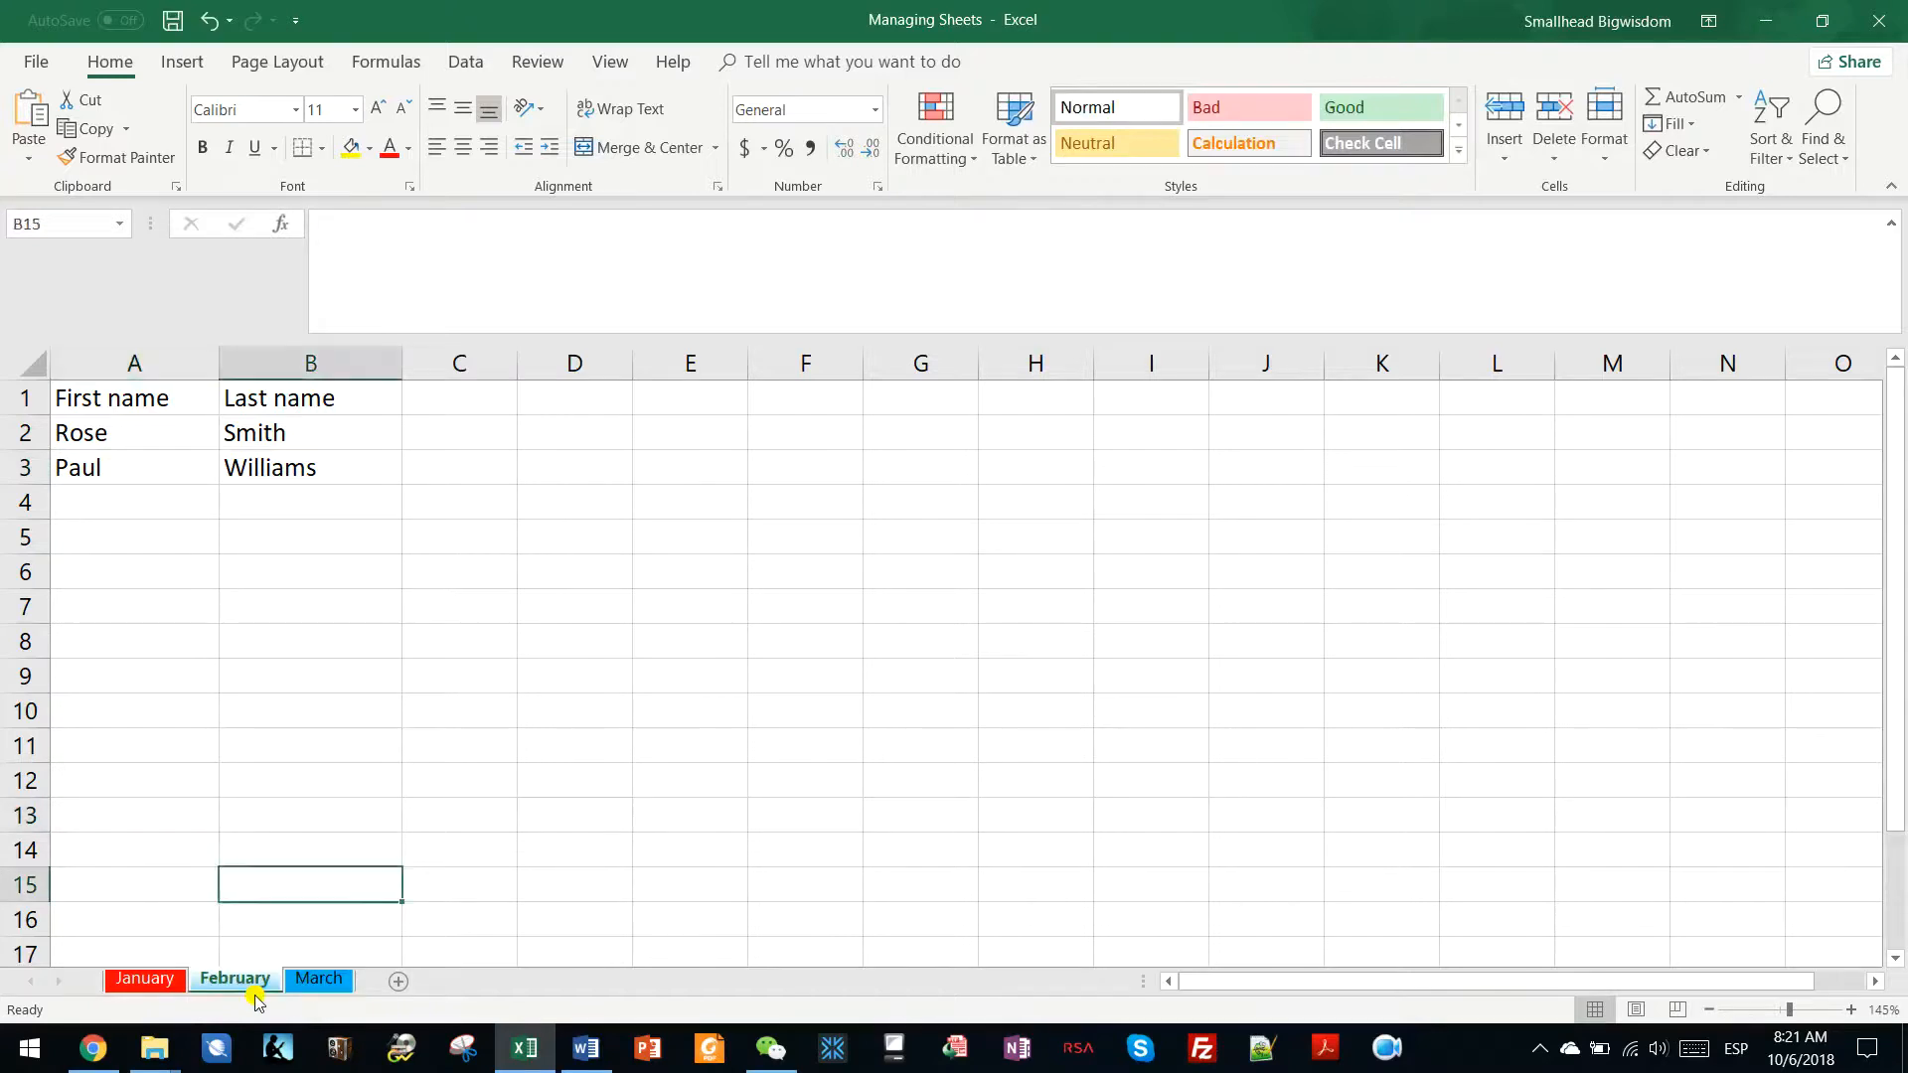
left_click(310, 981)
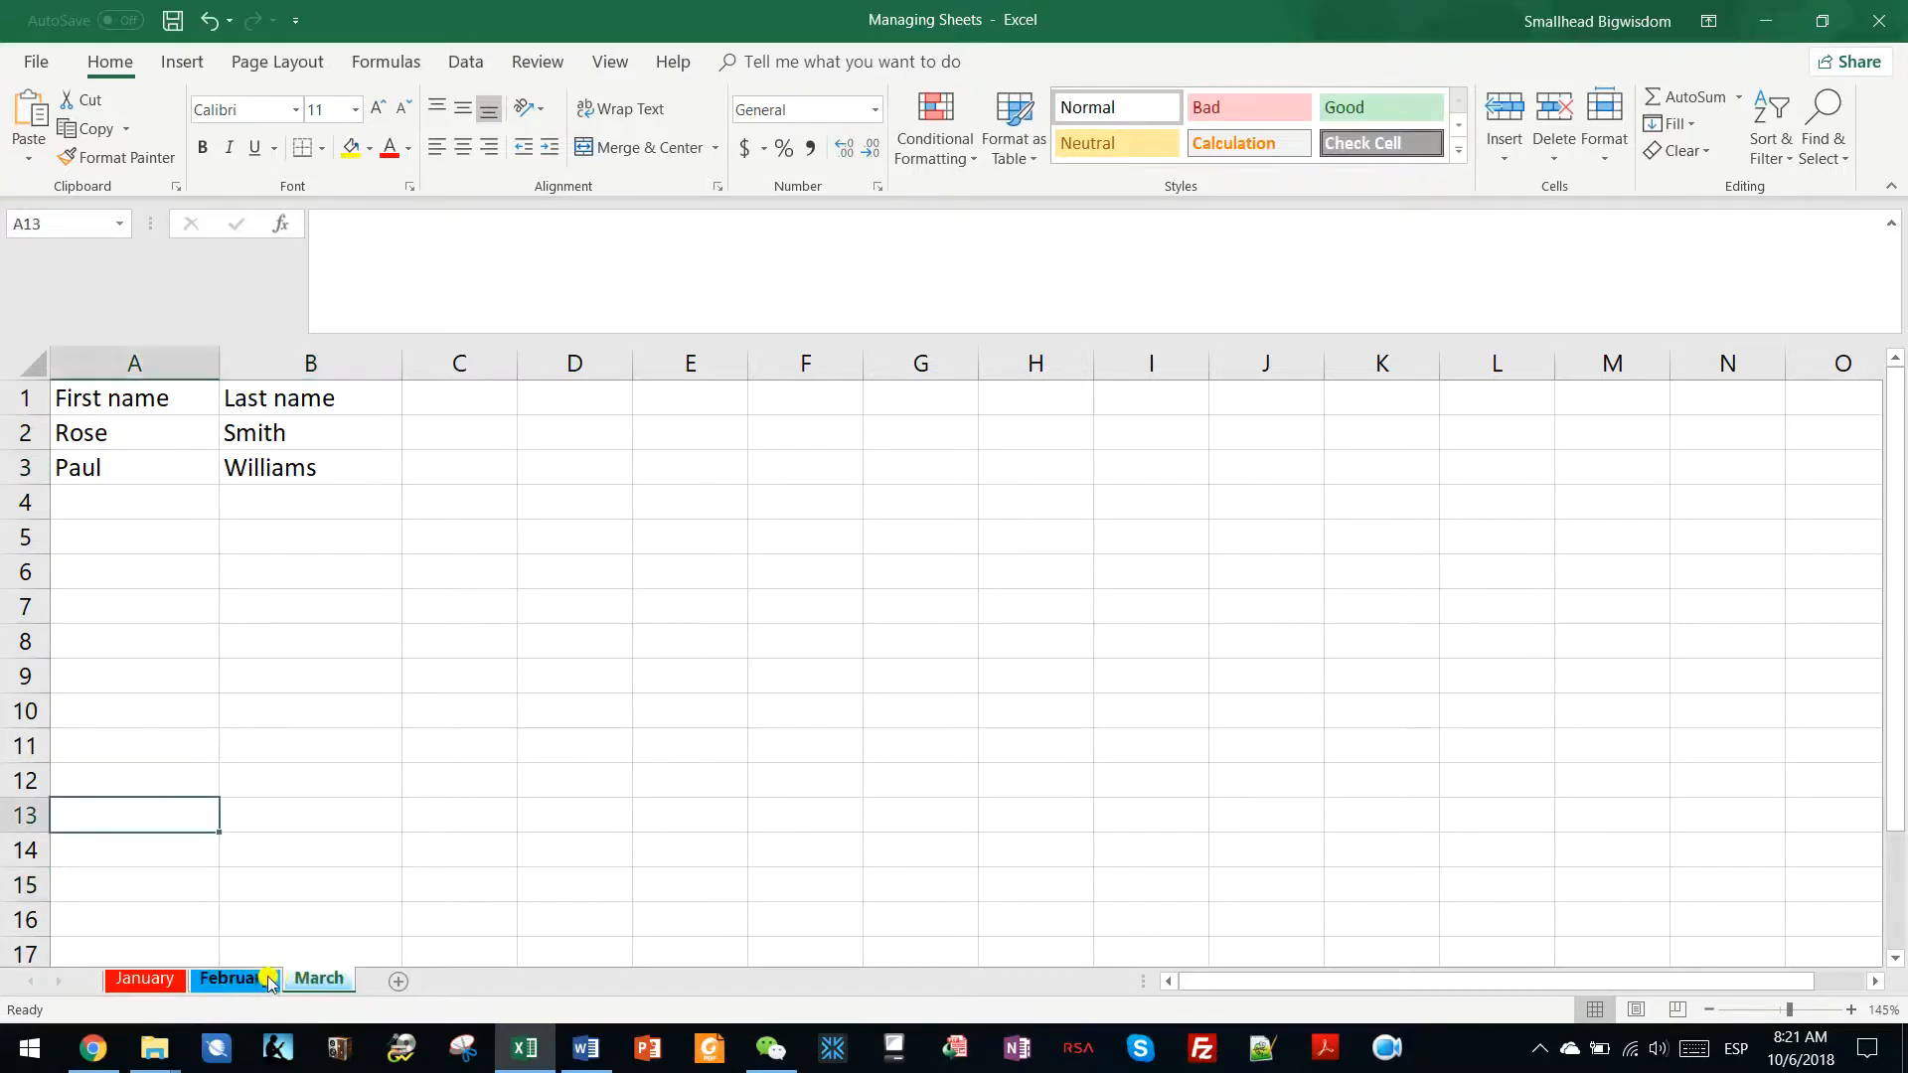
Step: Group the January, February and March sheets and set their tab color to No Color
left_click(149, 979)
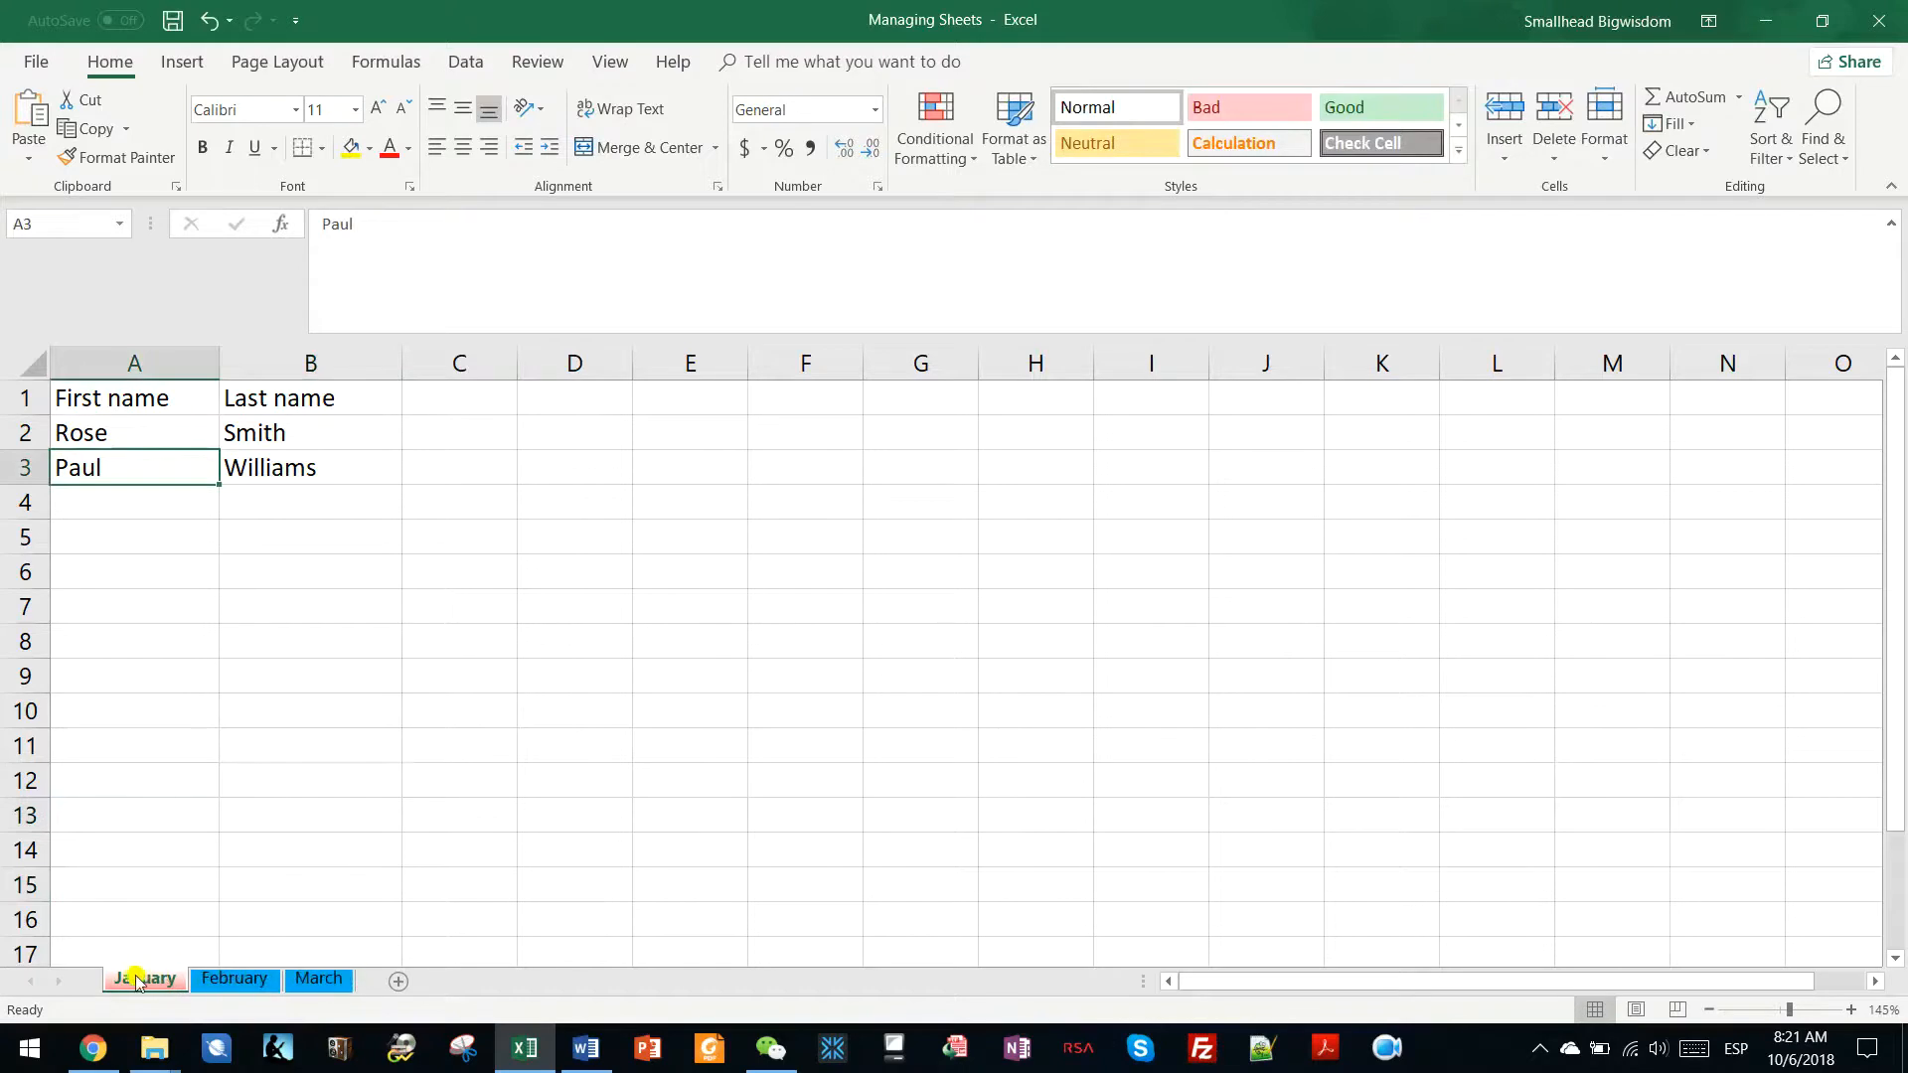
left_click(239, 980, "ctrl")
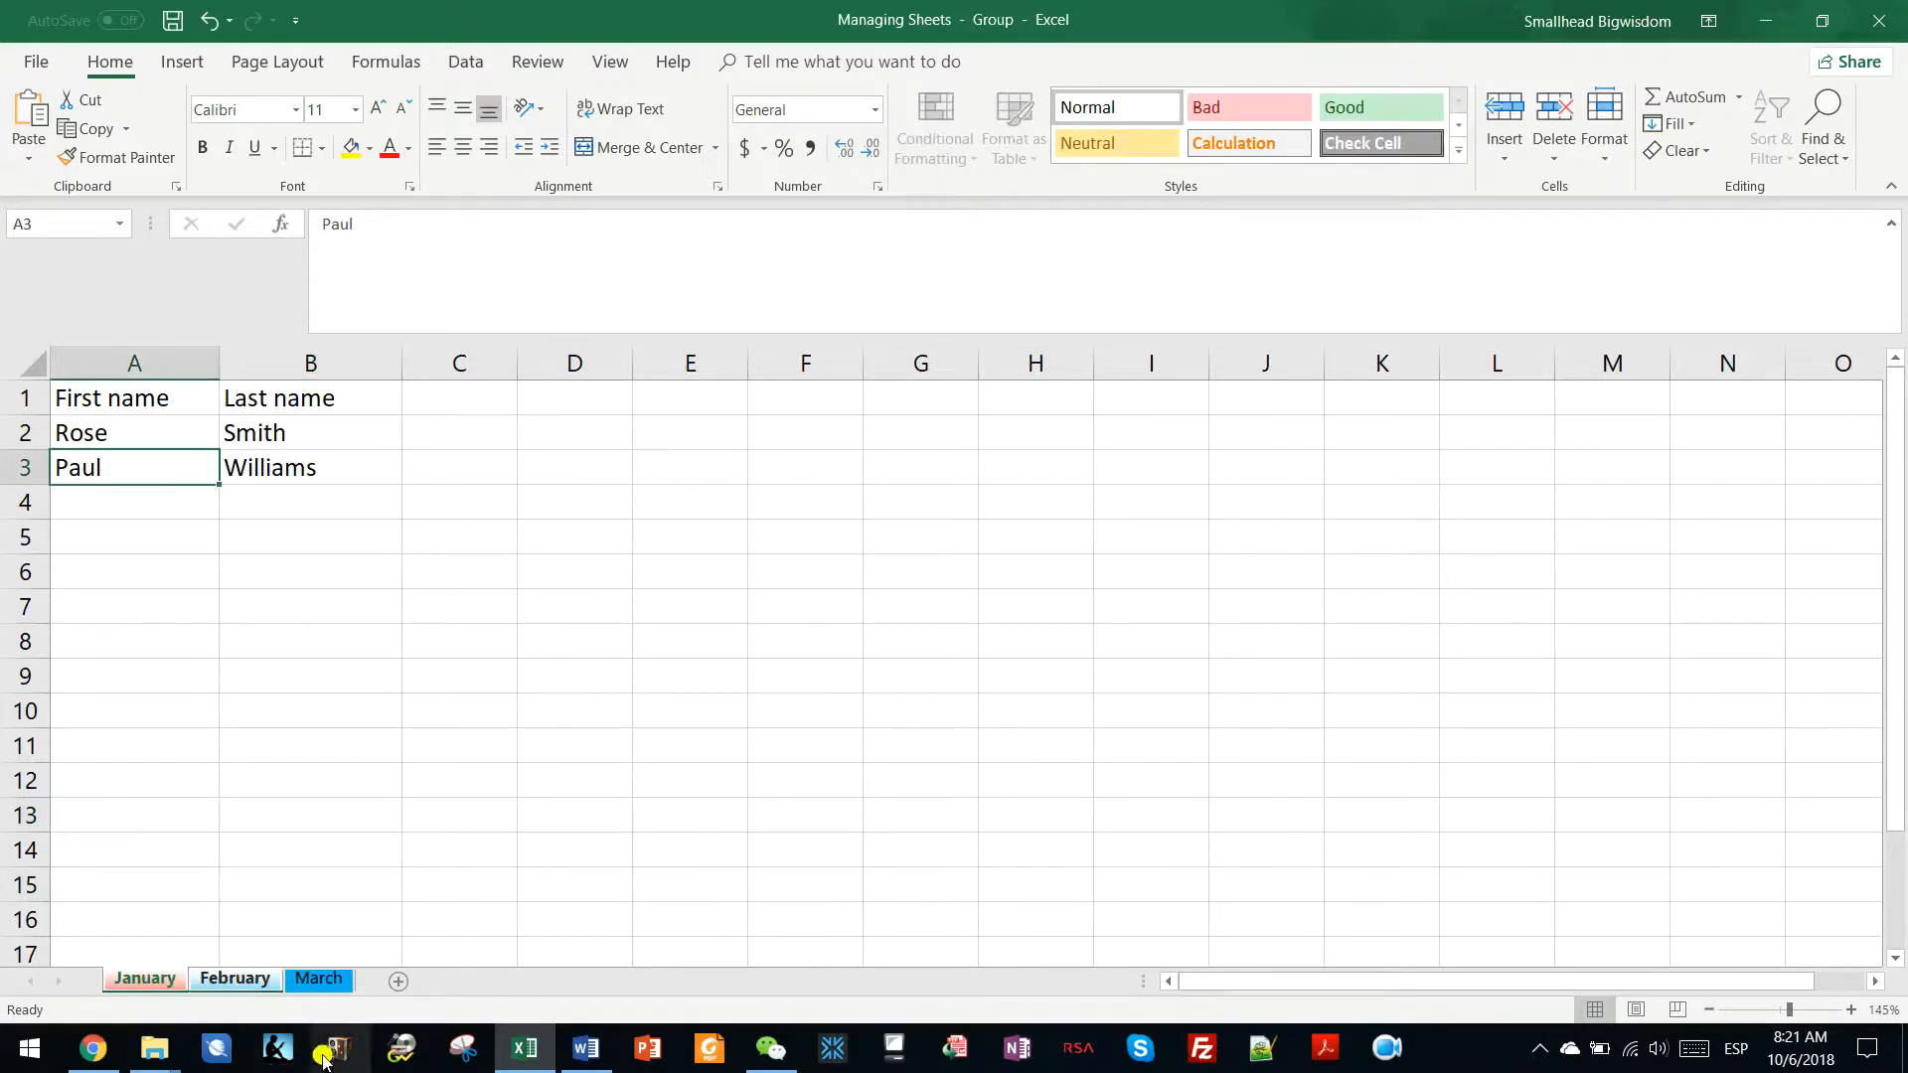
left_click(328, 982, "ctrl")
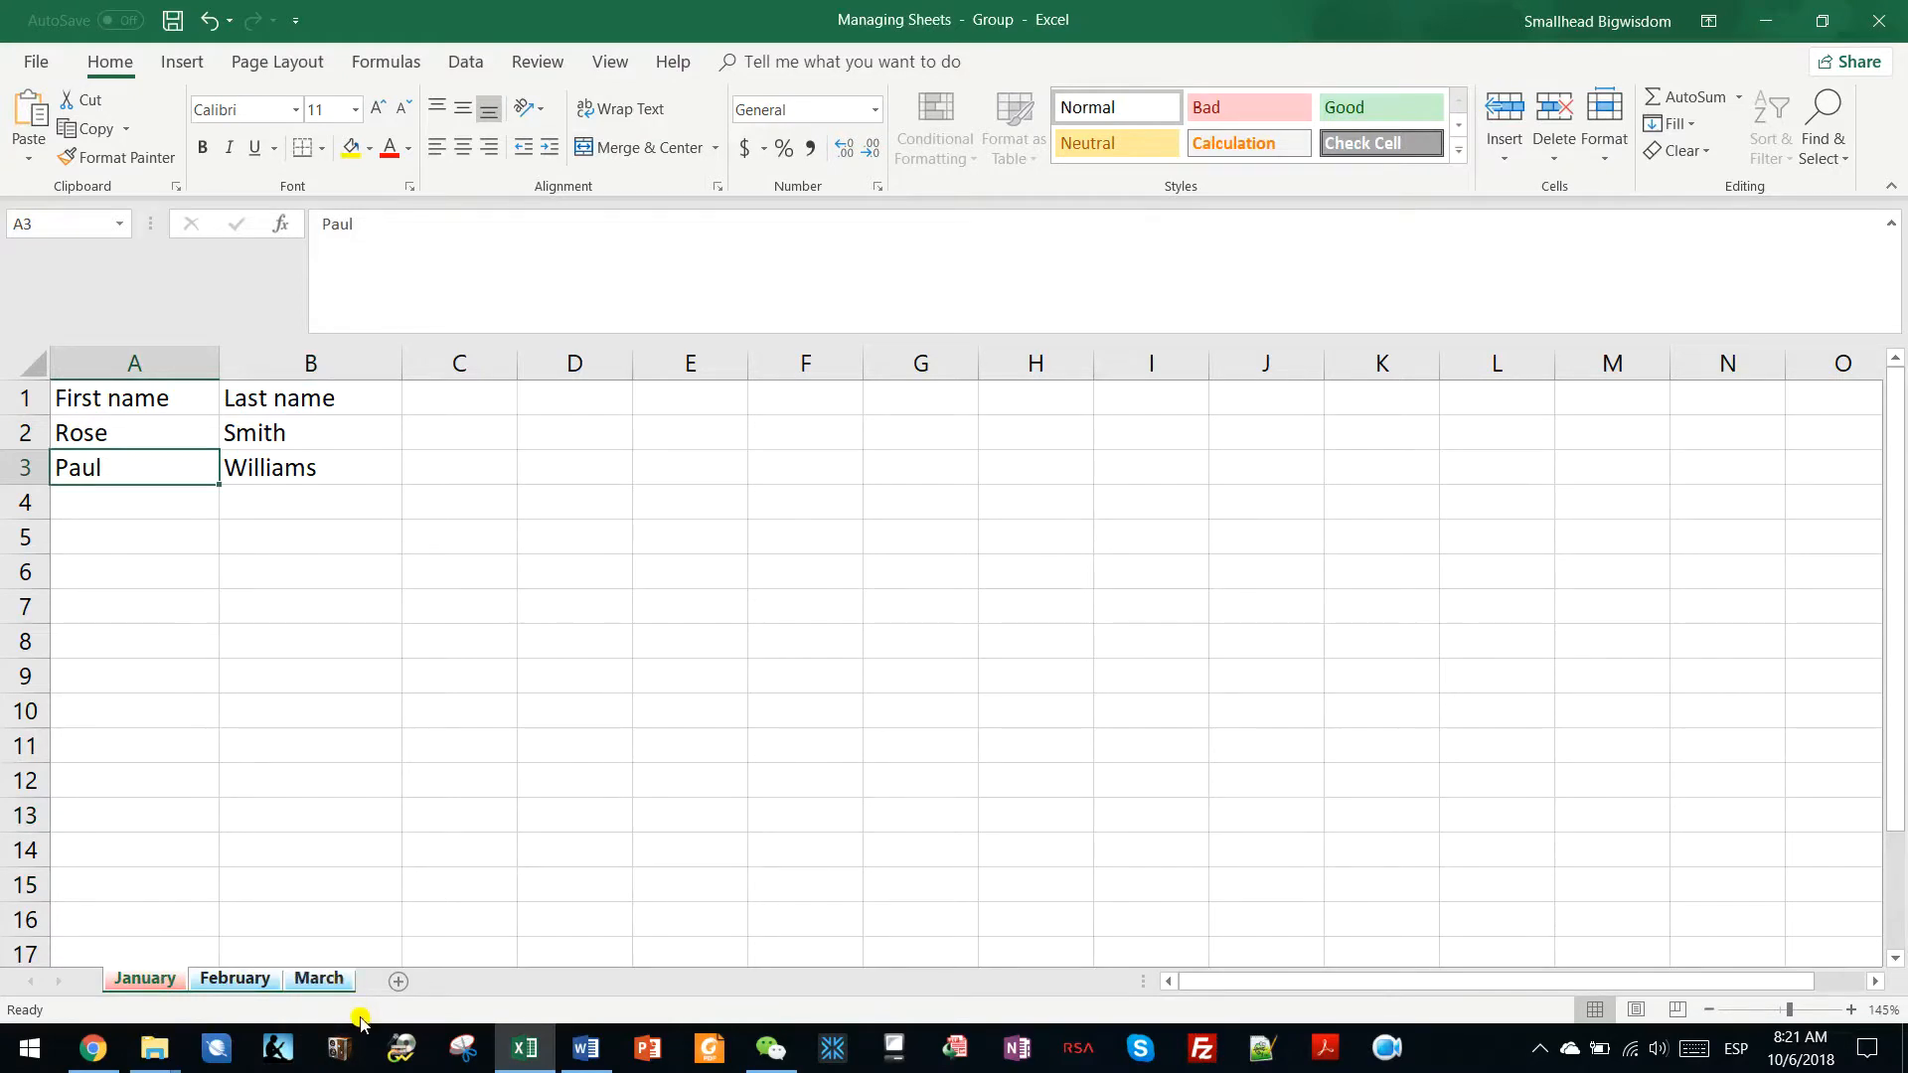
right_click(318, 984)
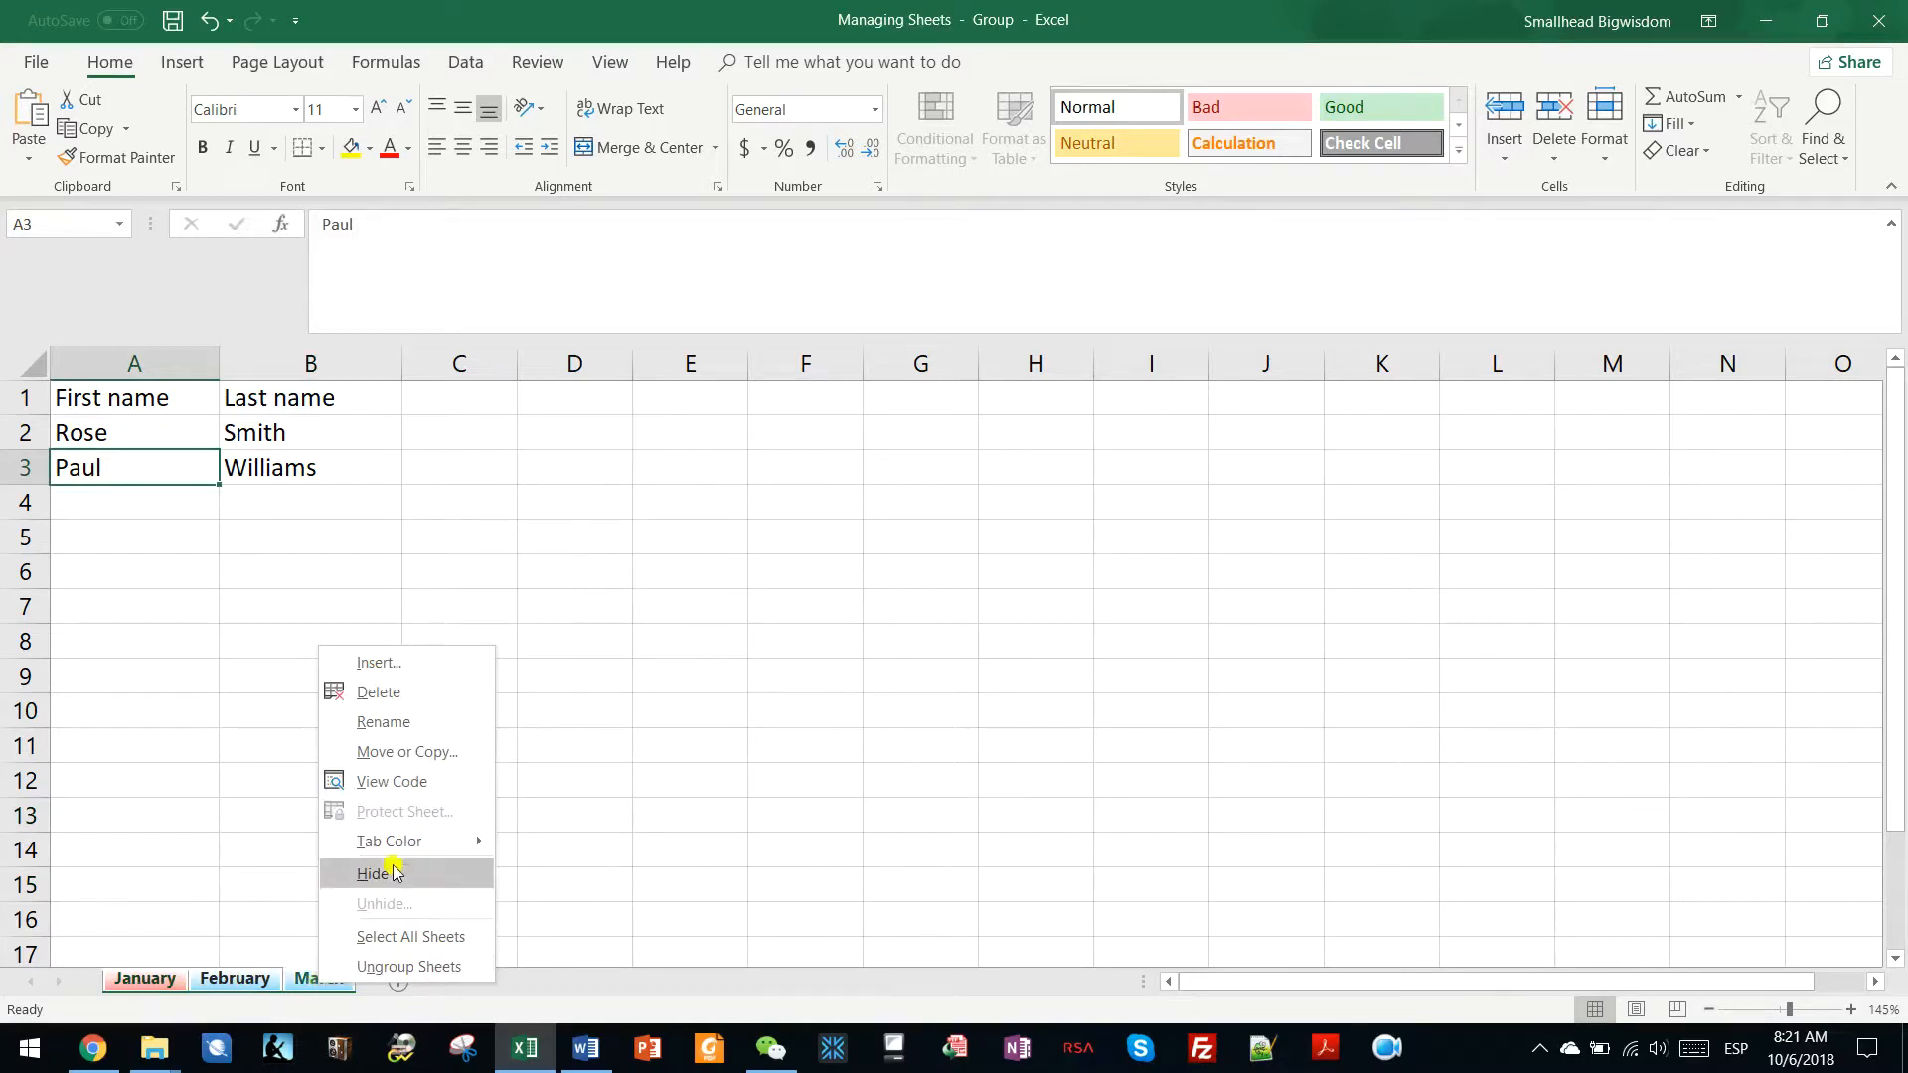
mouse_move(408, 841)
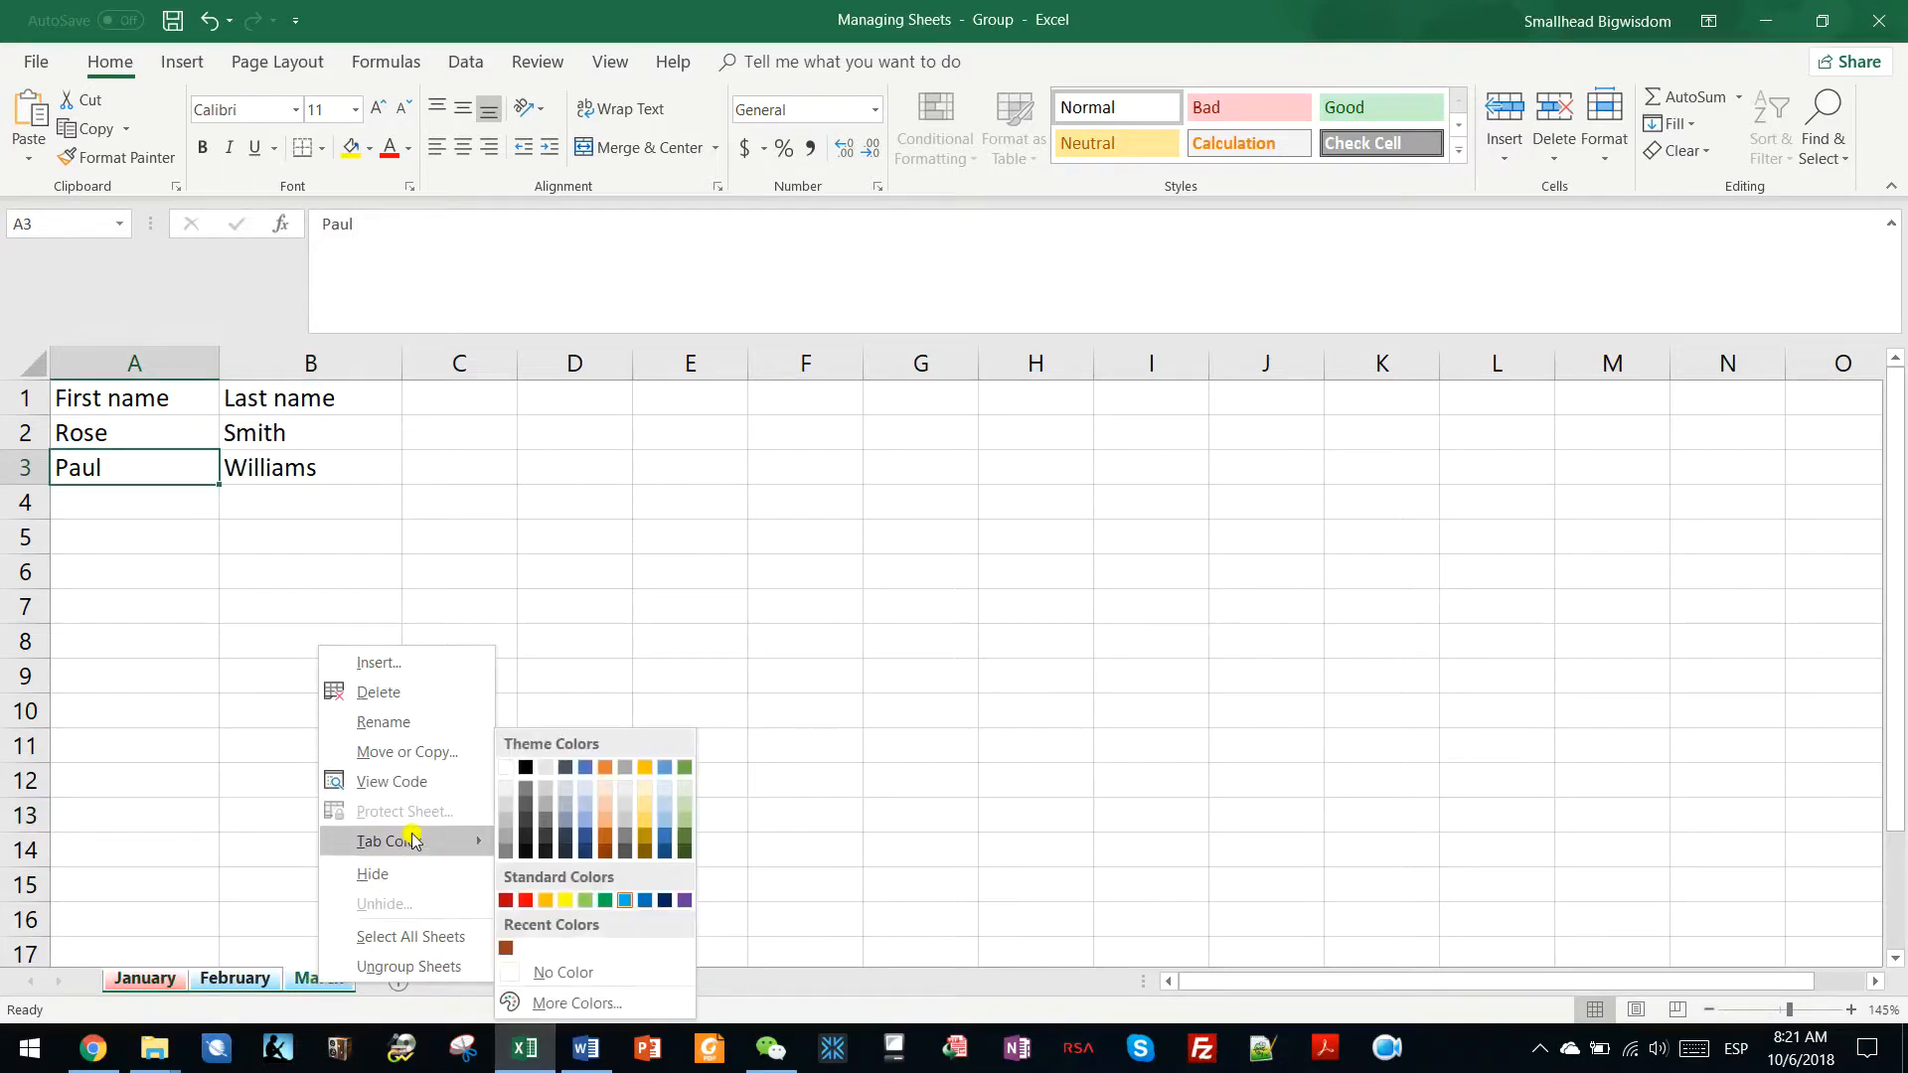
left_click(573, 973)
left_click(255, 880)
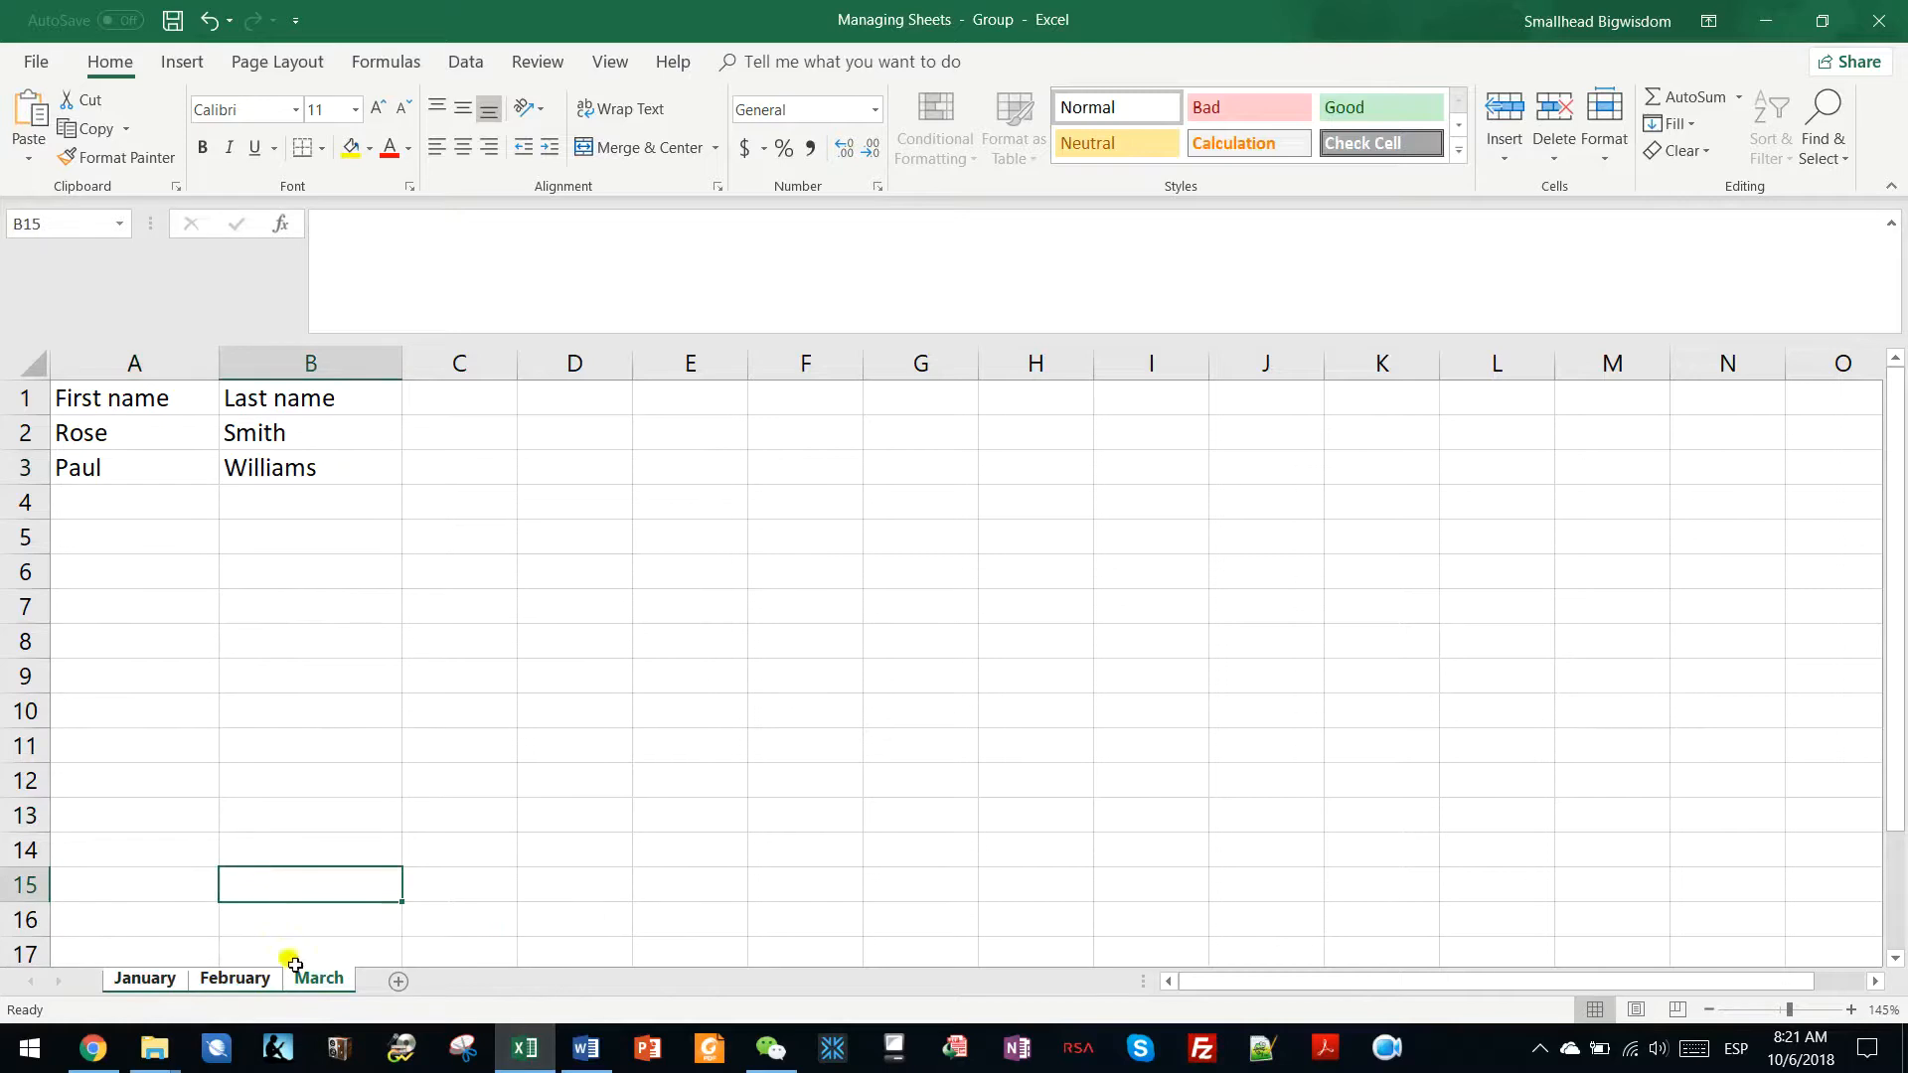
Step: Ungroup the monthly sheets and check each tab in turn, ending on the January sheet
left_click(263, 982)
left_click(157, 981)
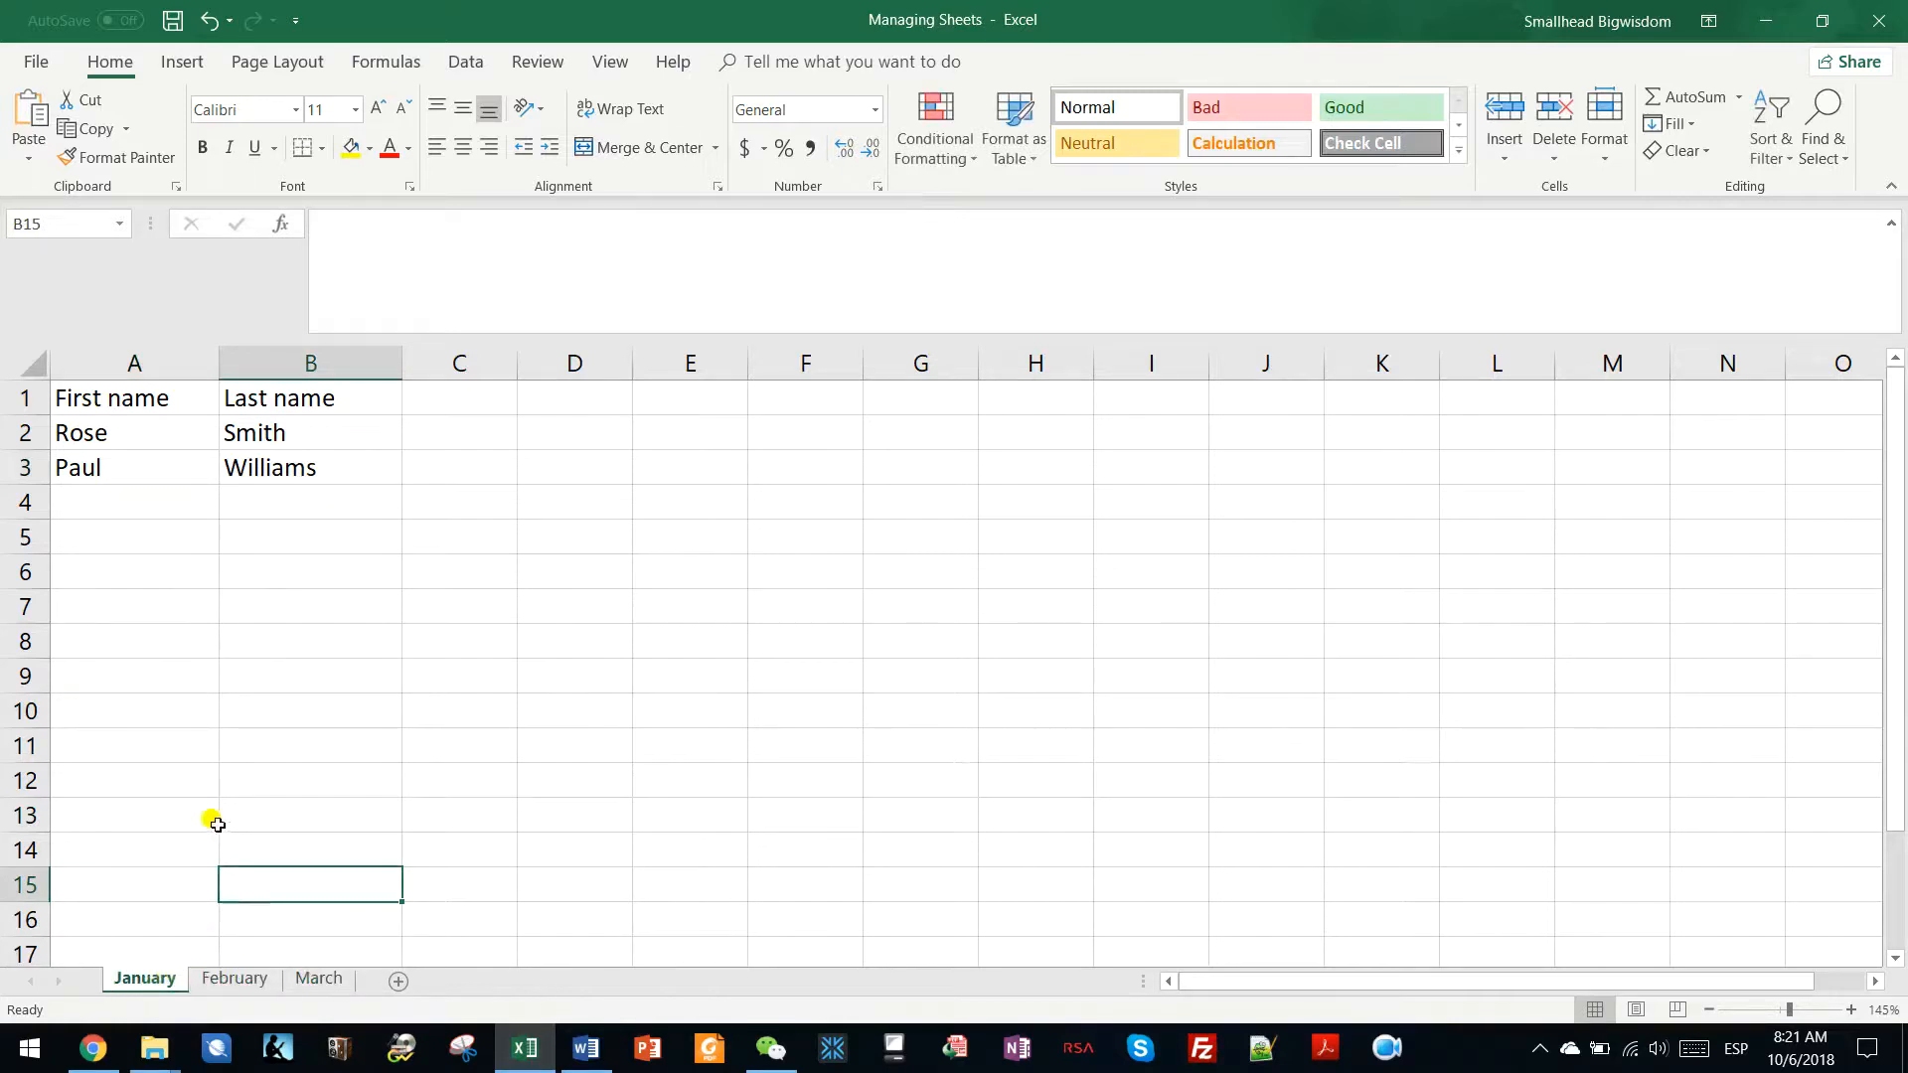
left_click(224, 983)
left_click(319, 979)
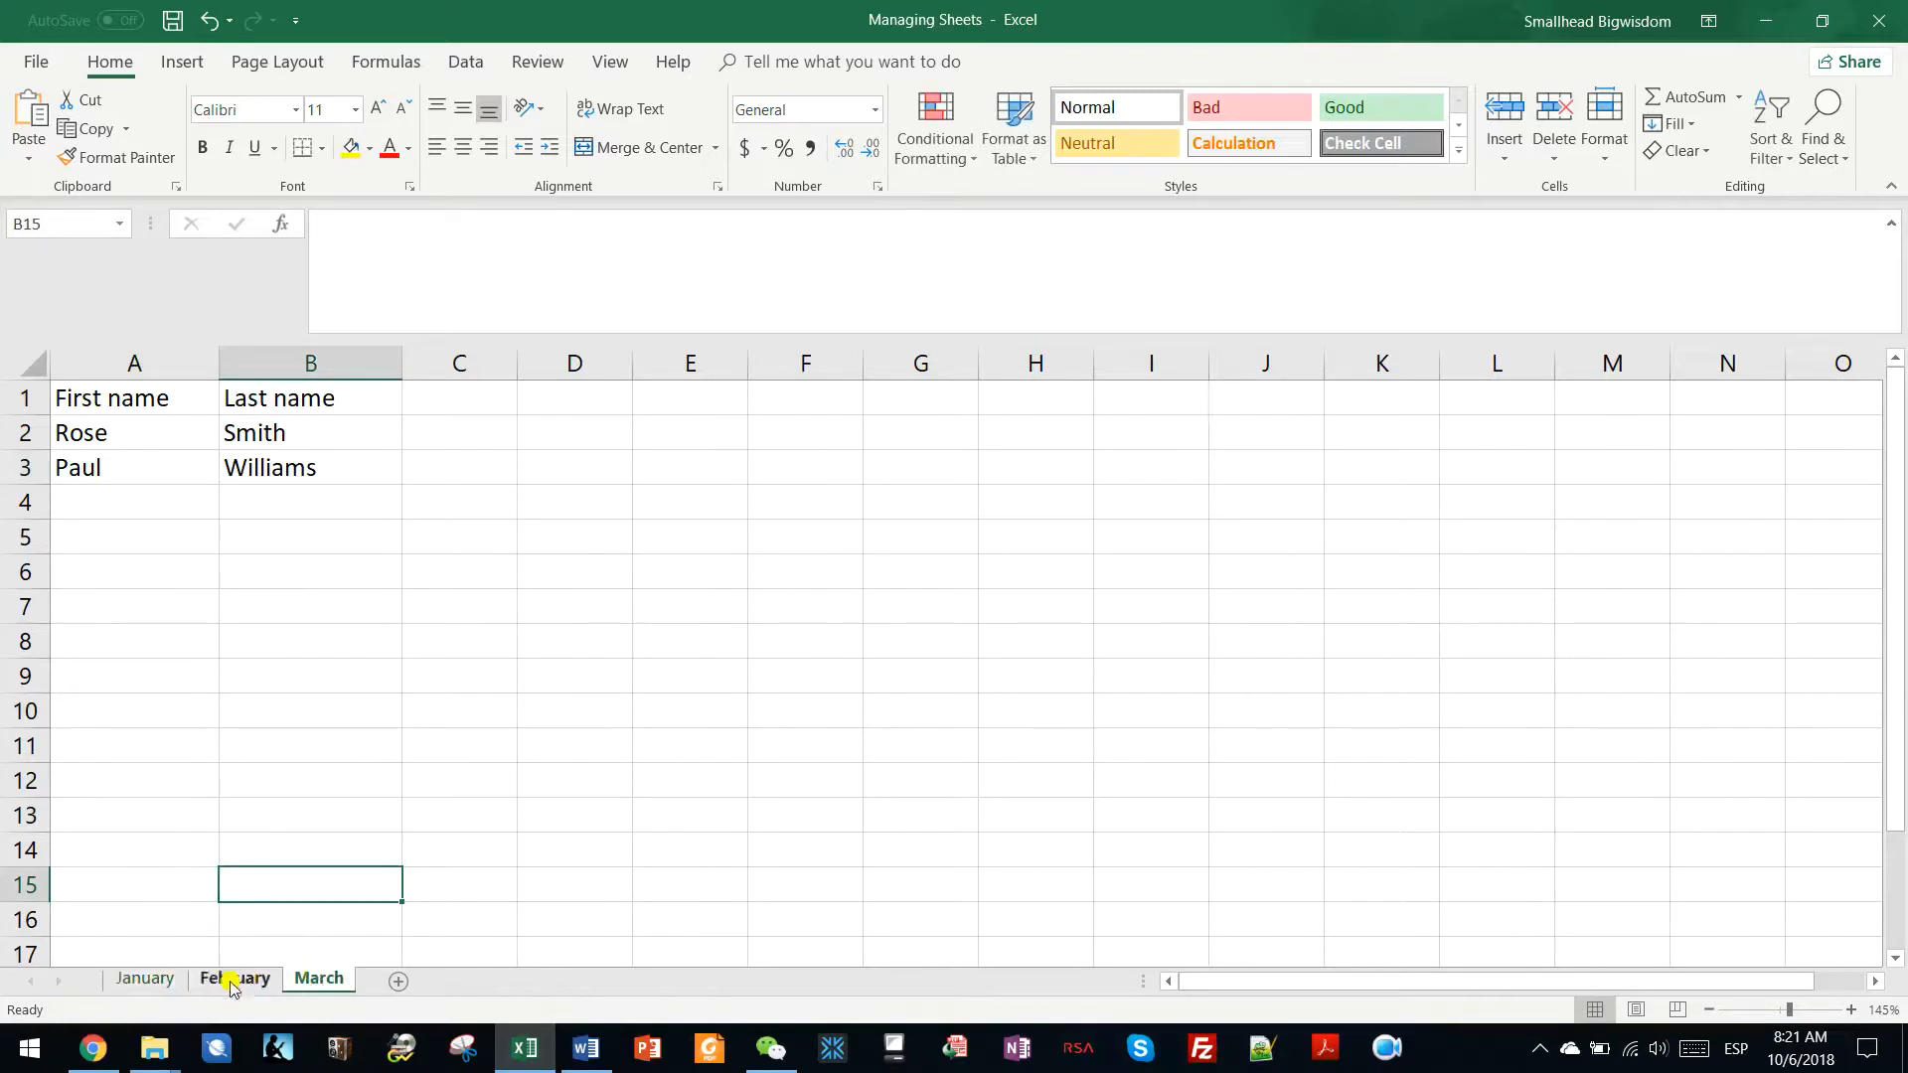
left_click(162, 984)
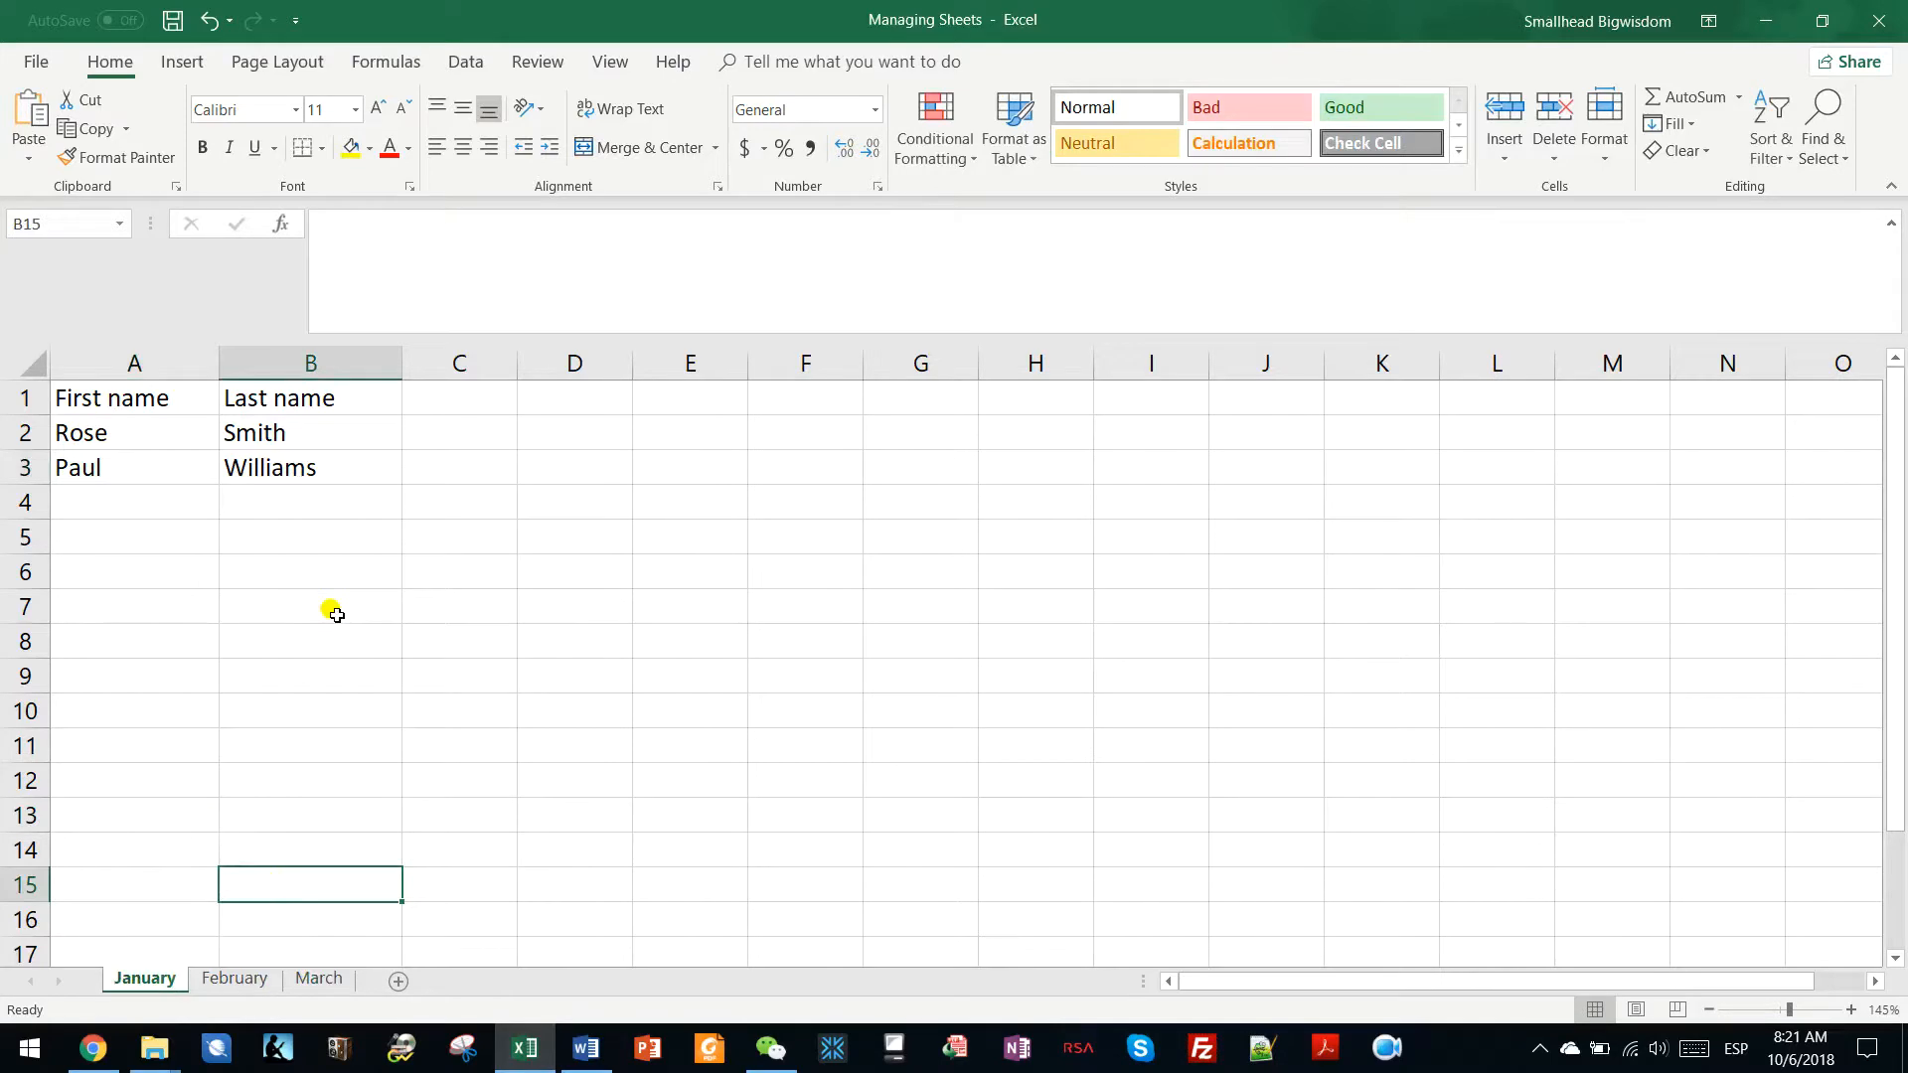
Step: Insert one blank row directly below the header row on the January sheet
scroll(260, 563, "up", 2, "ctrl")
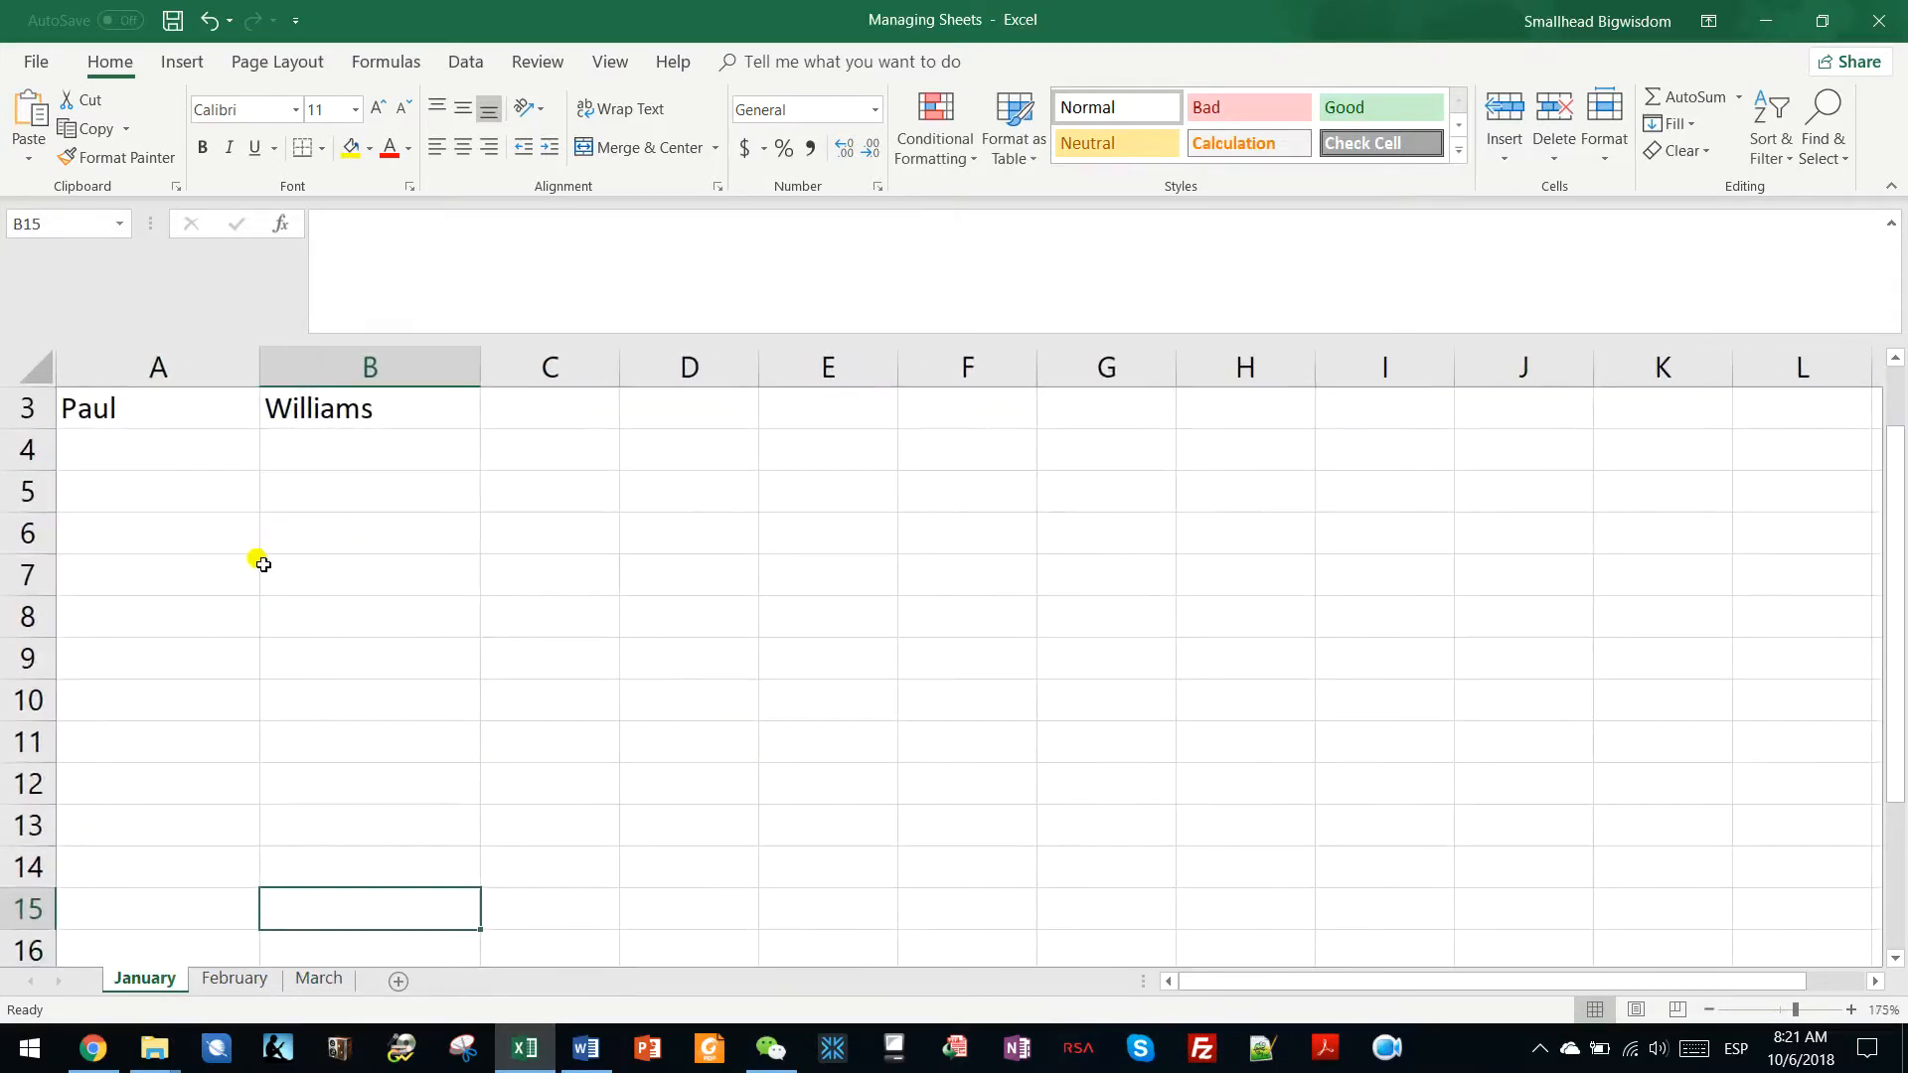
scroll(257, 559, "up", 1)
left_click(329, 451)
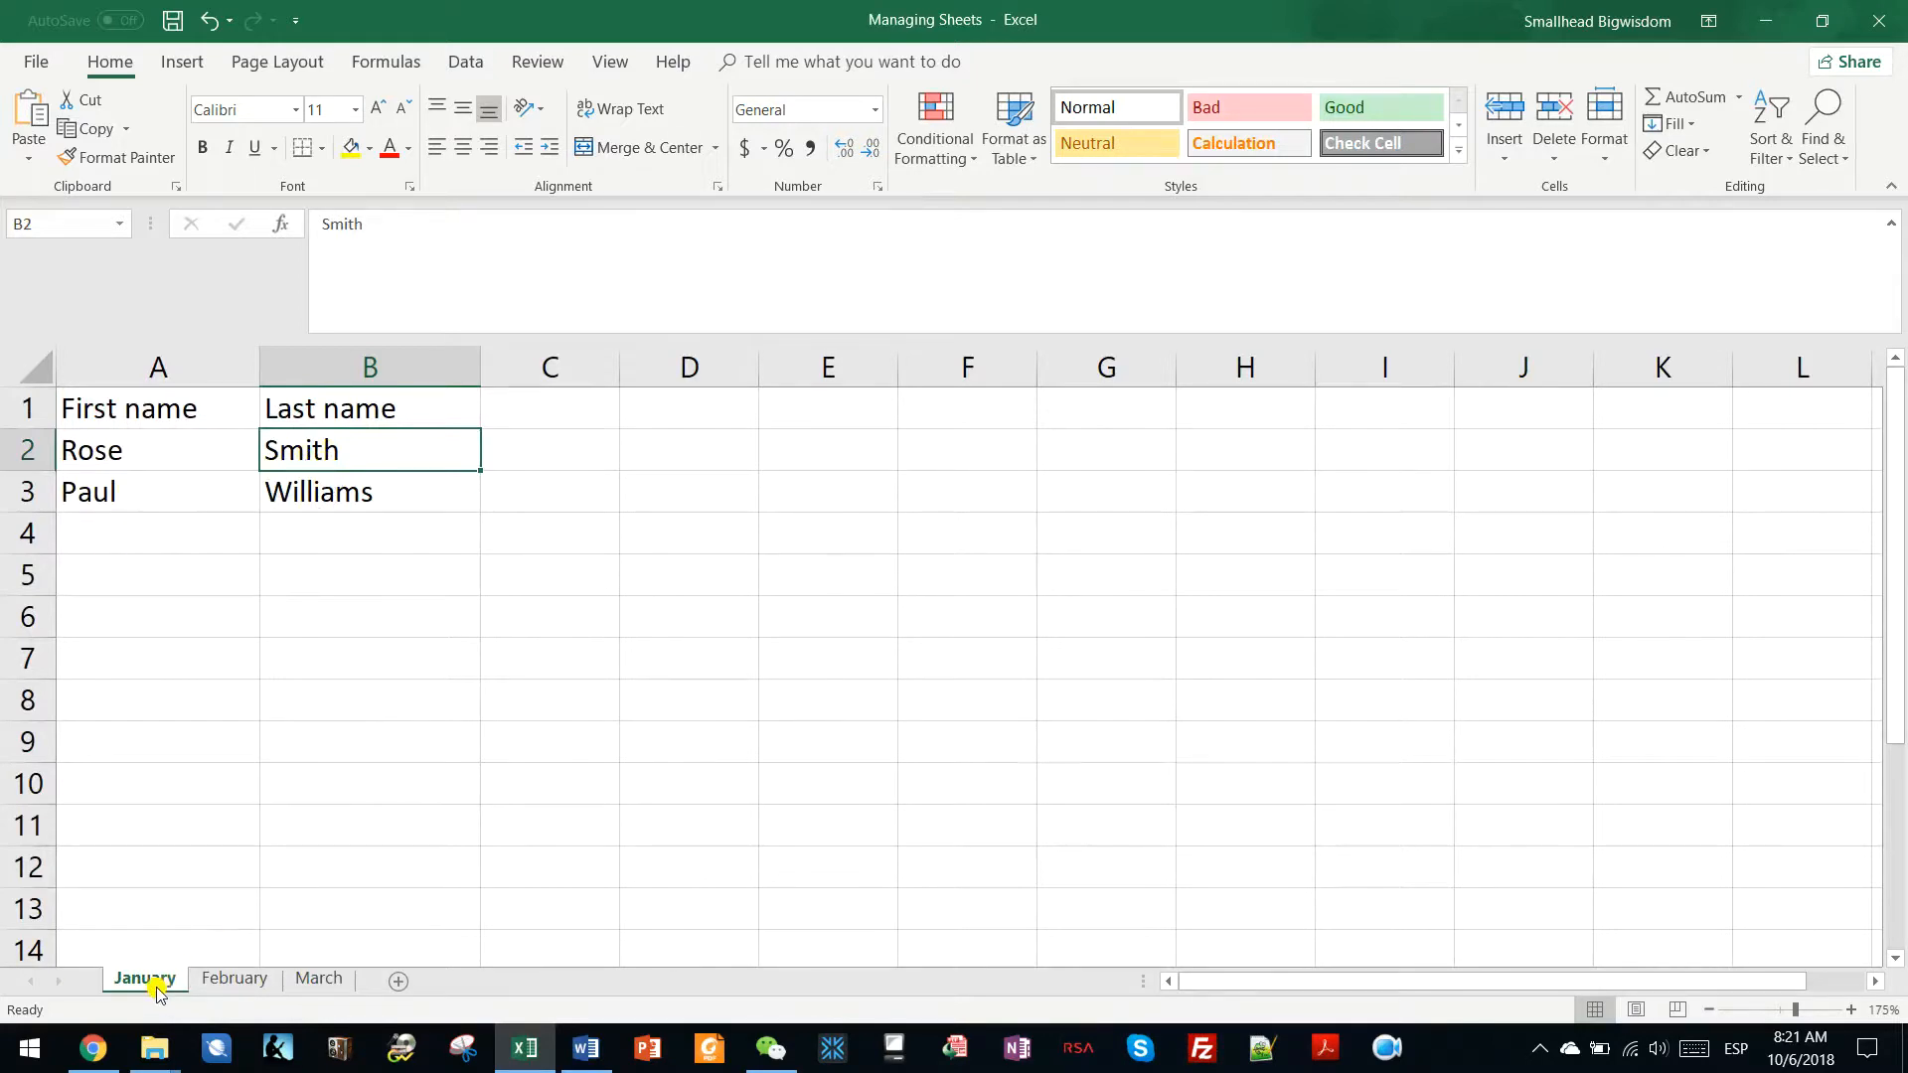
left_click(26, 451)
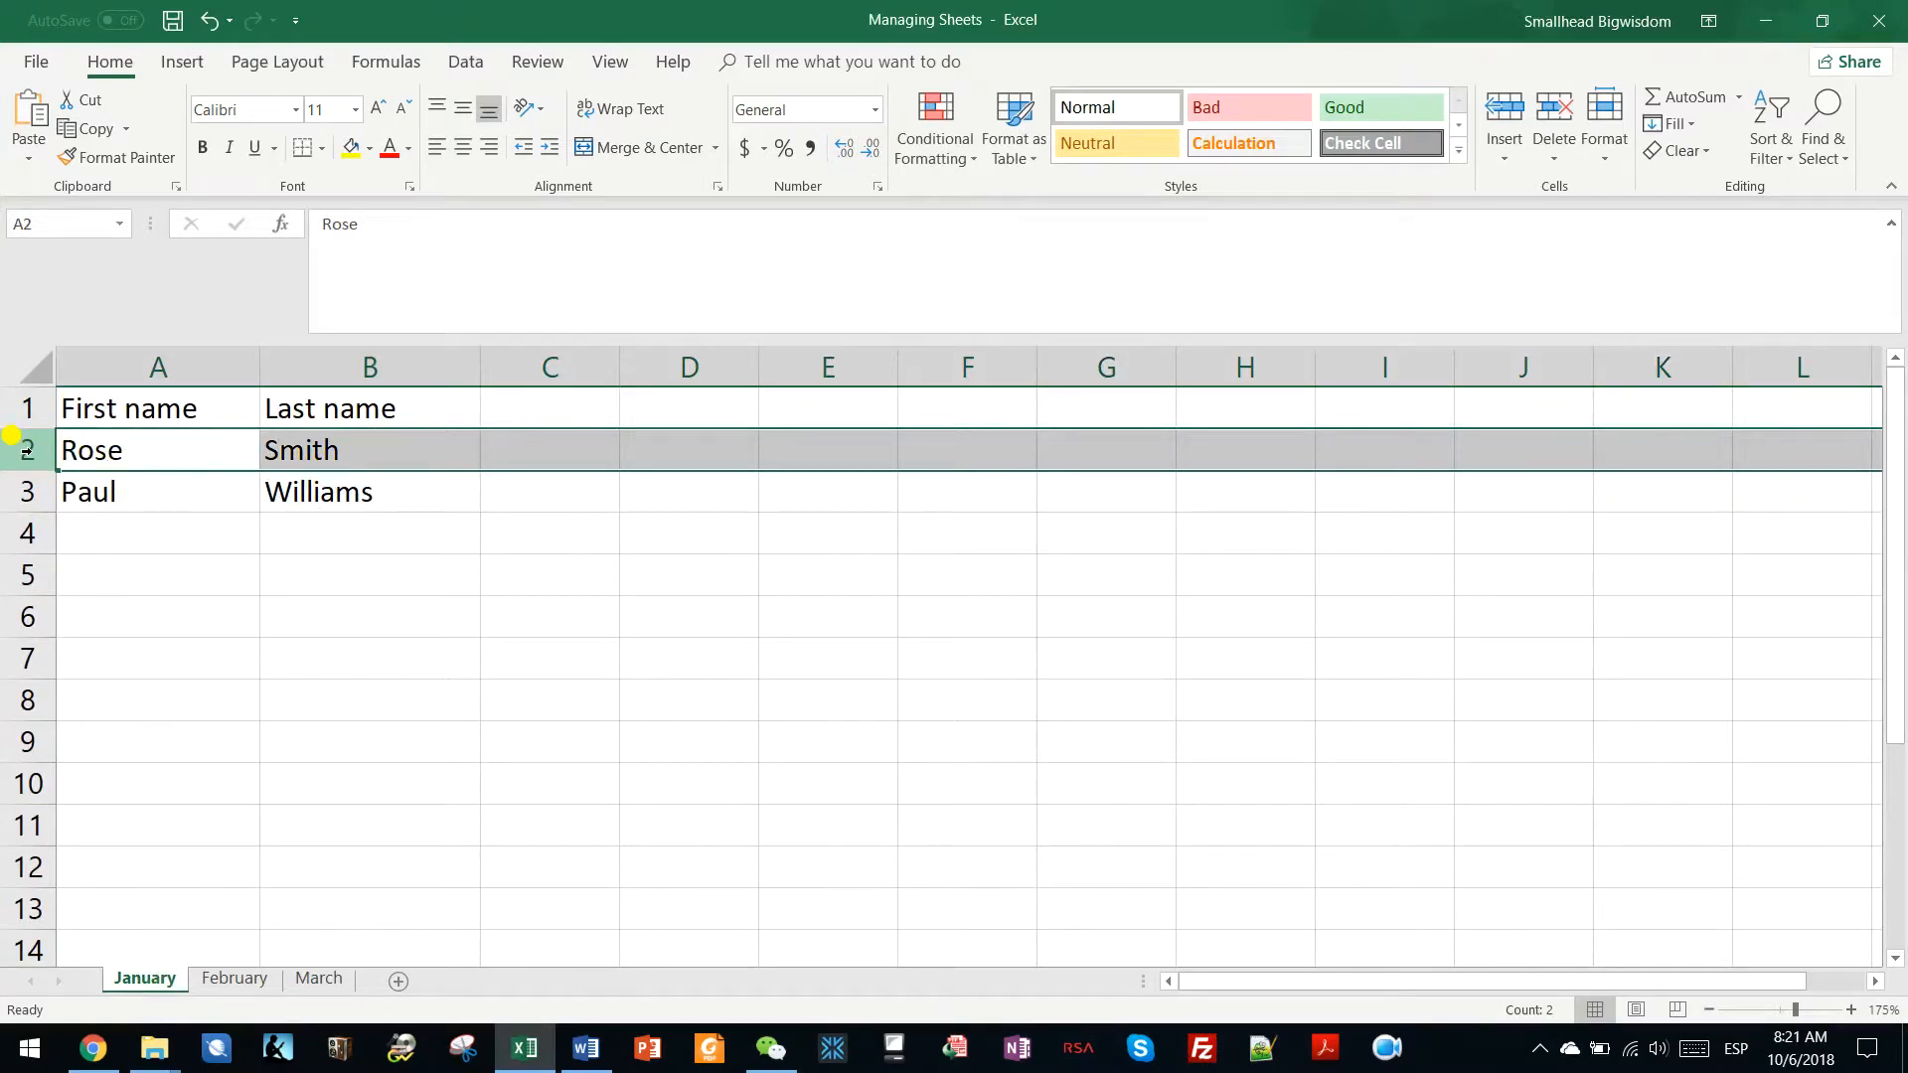
right_click(28, 452)
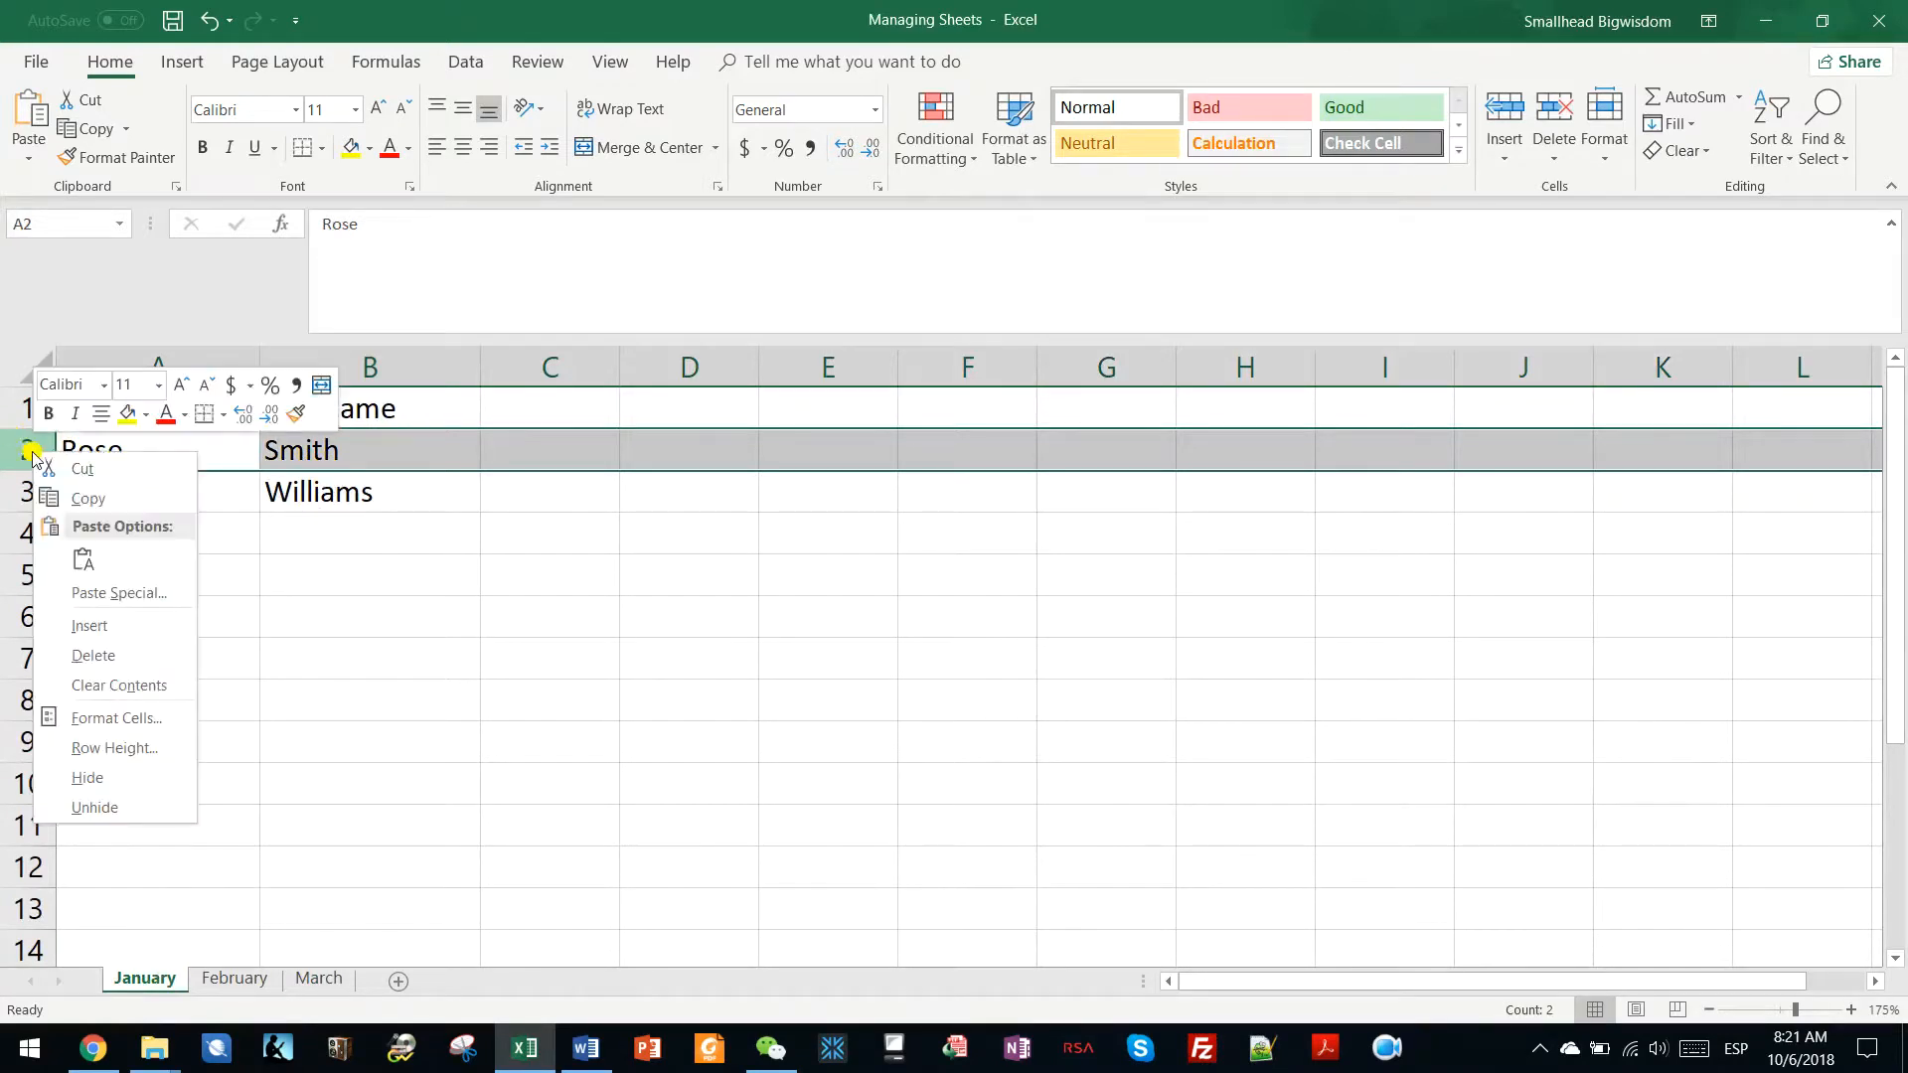
left_click(132, 625)
left_click(120, 433)
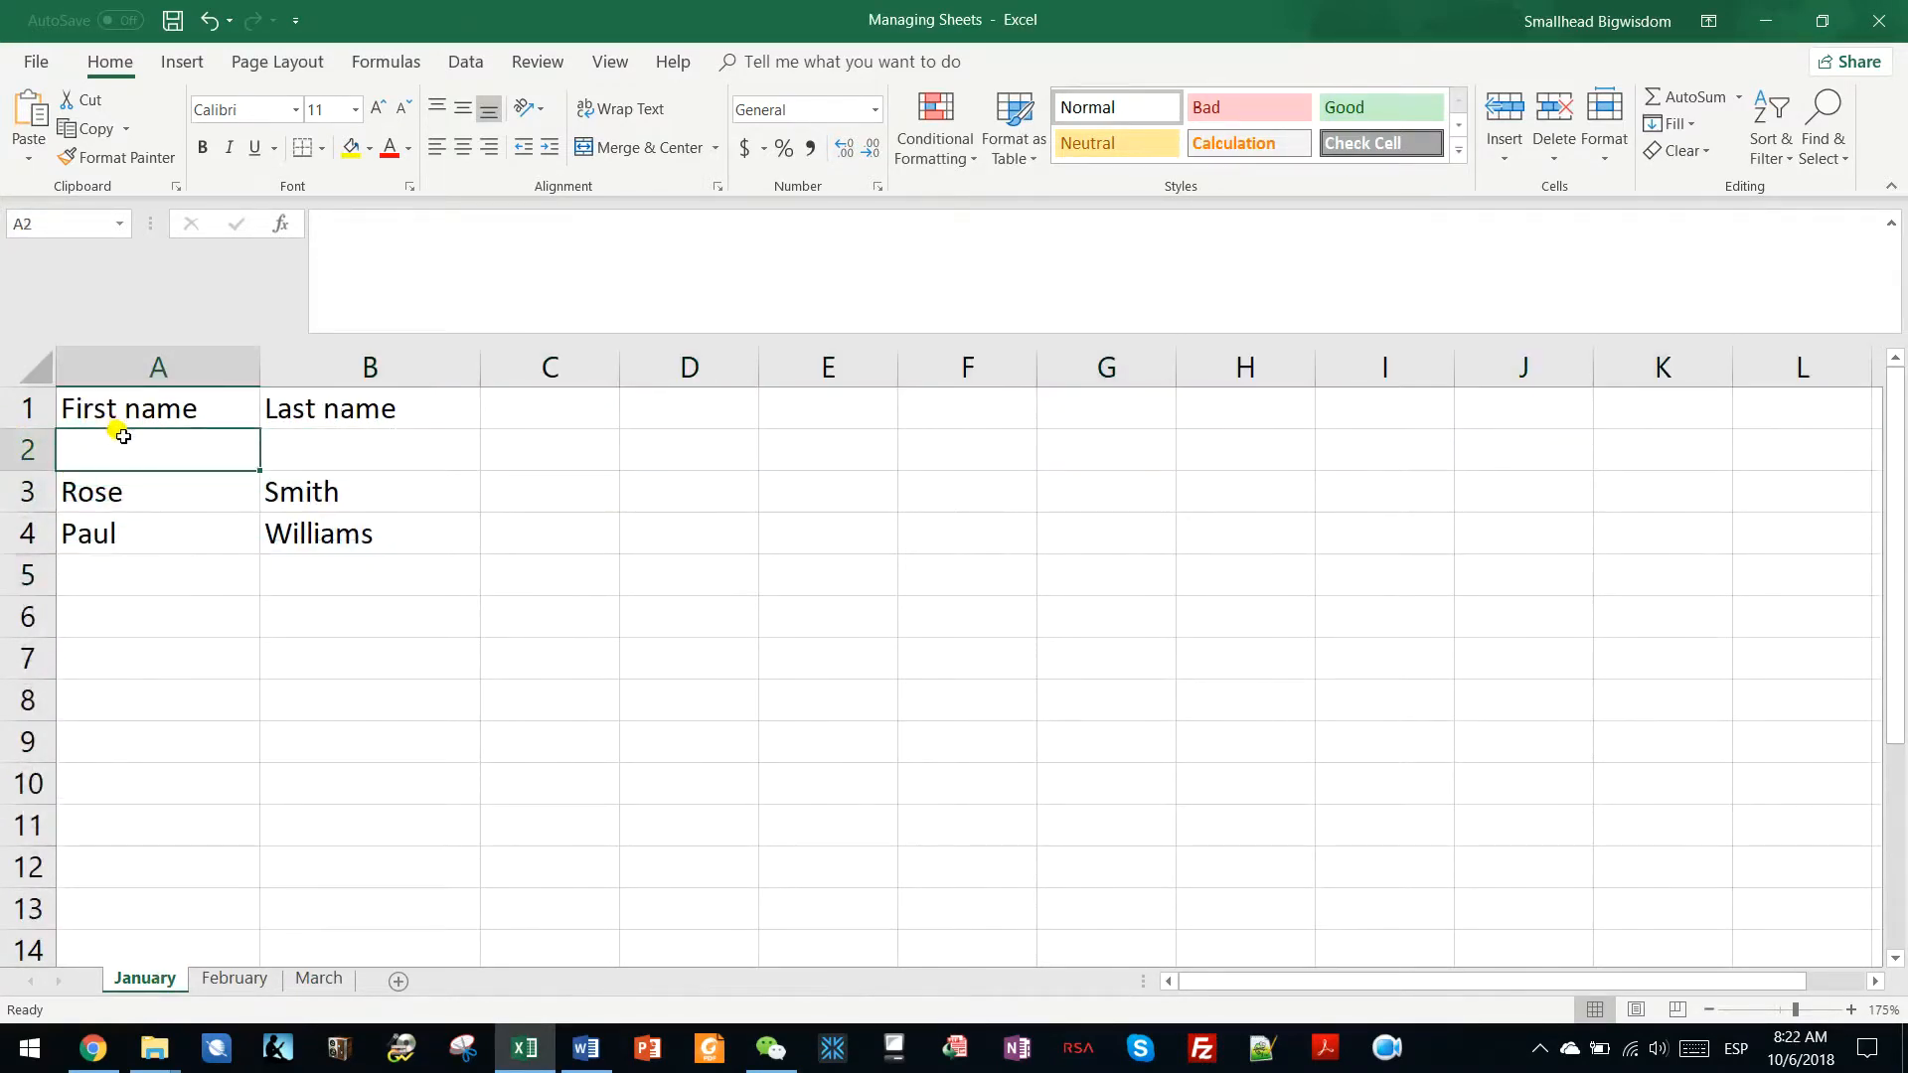
Step: Insert two more blank rows above the name entries in rows 3 and 4 of the January sheet
left_click_drag(22, 490, 22, 535)
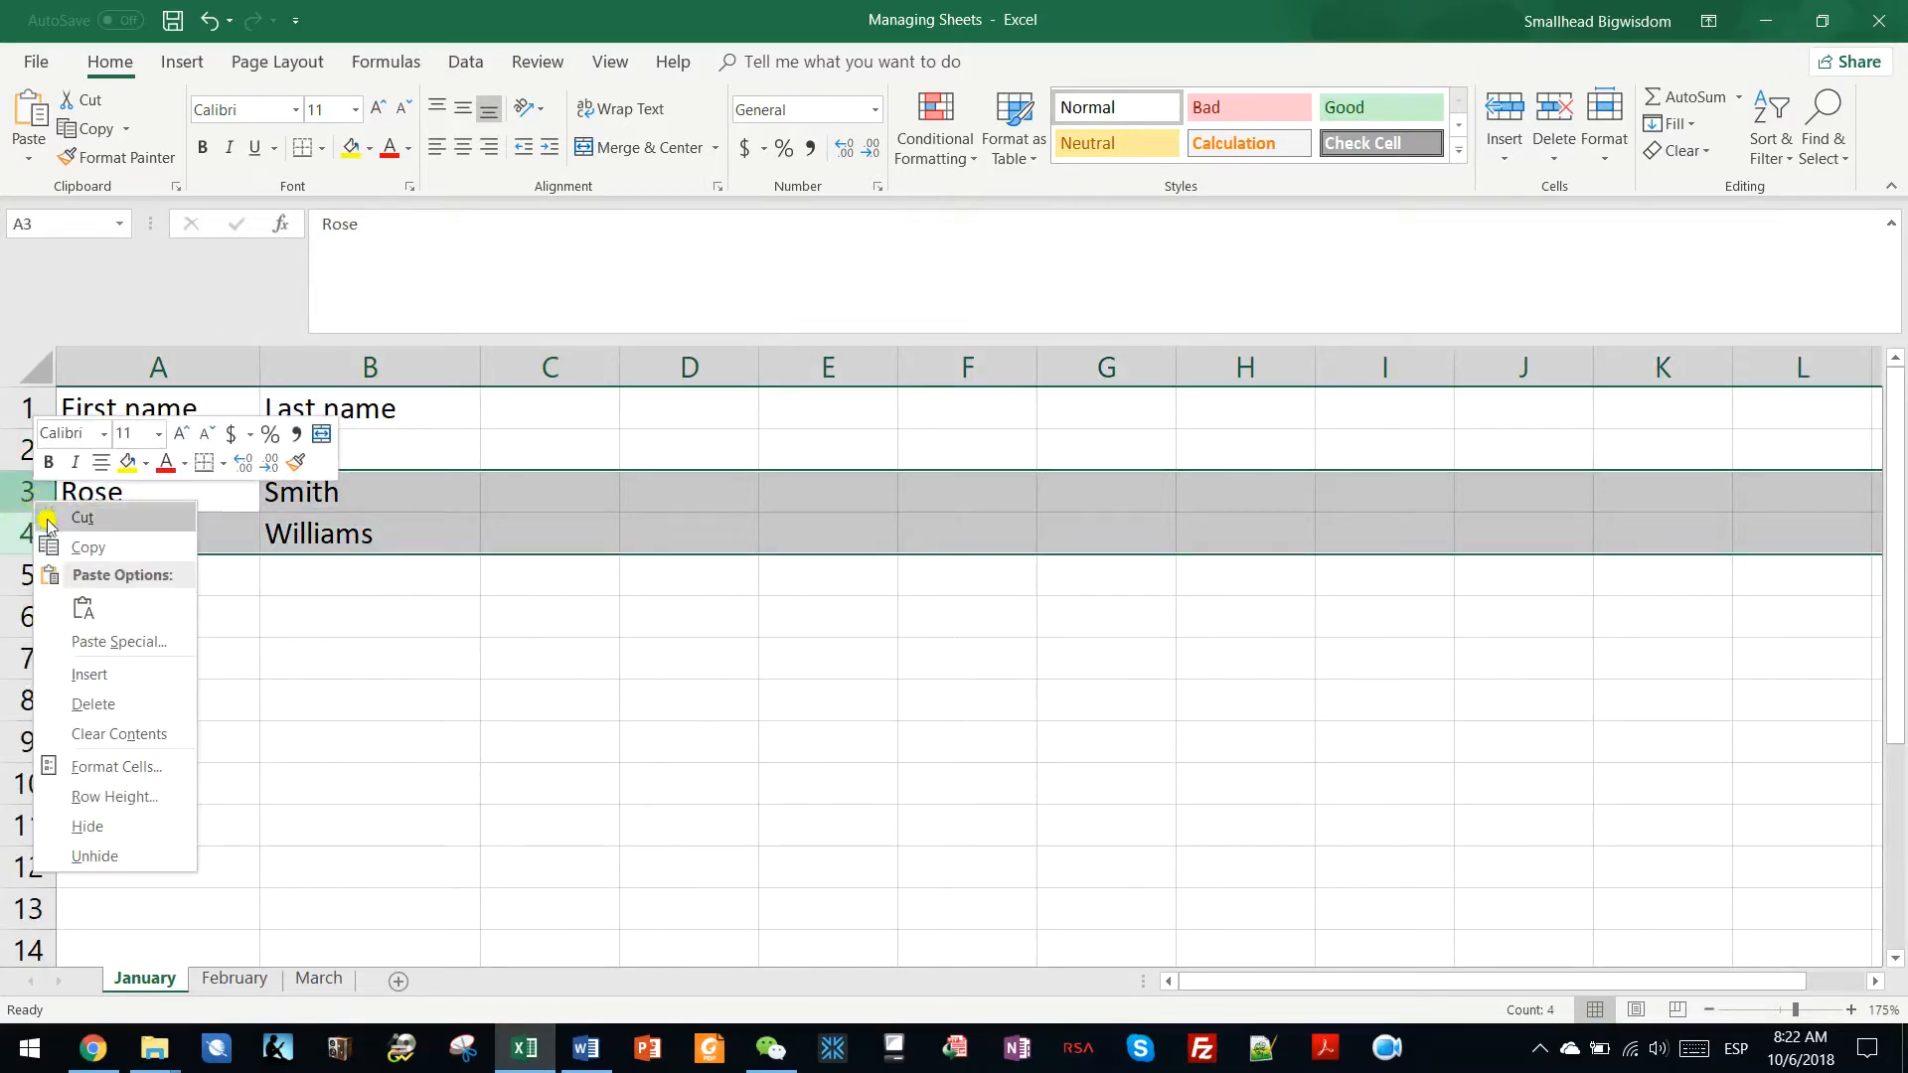
left_click(108, 686)
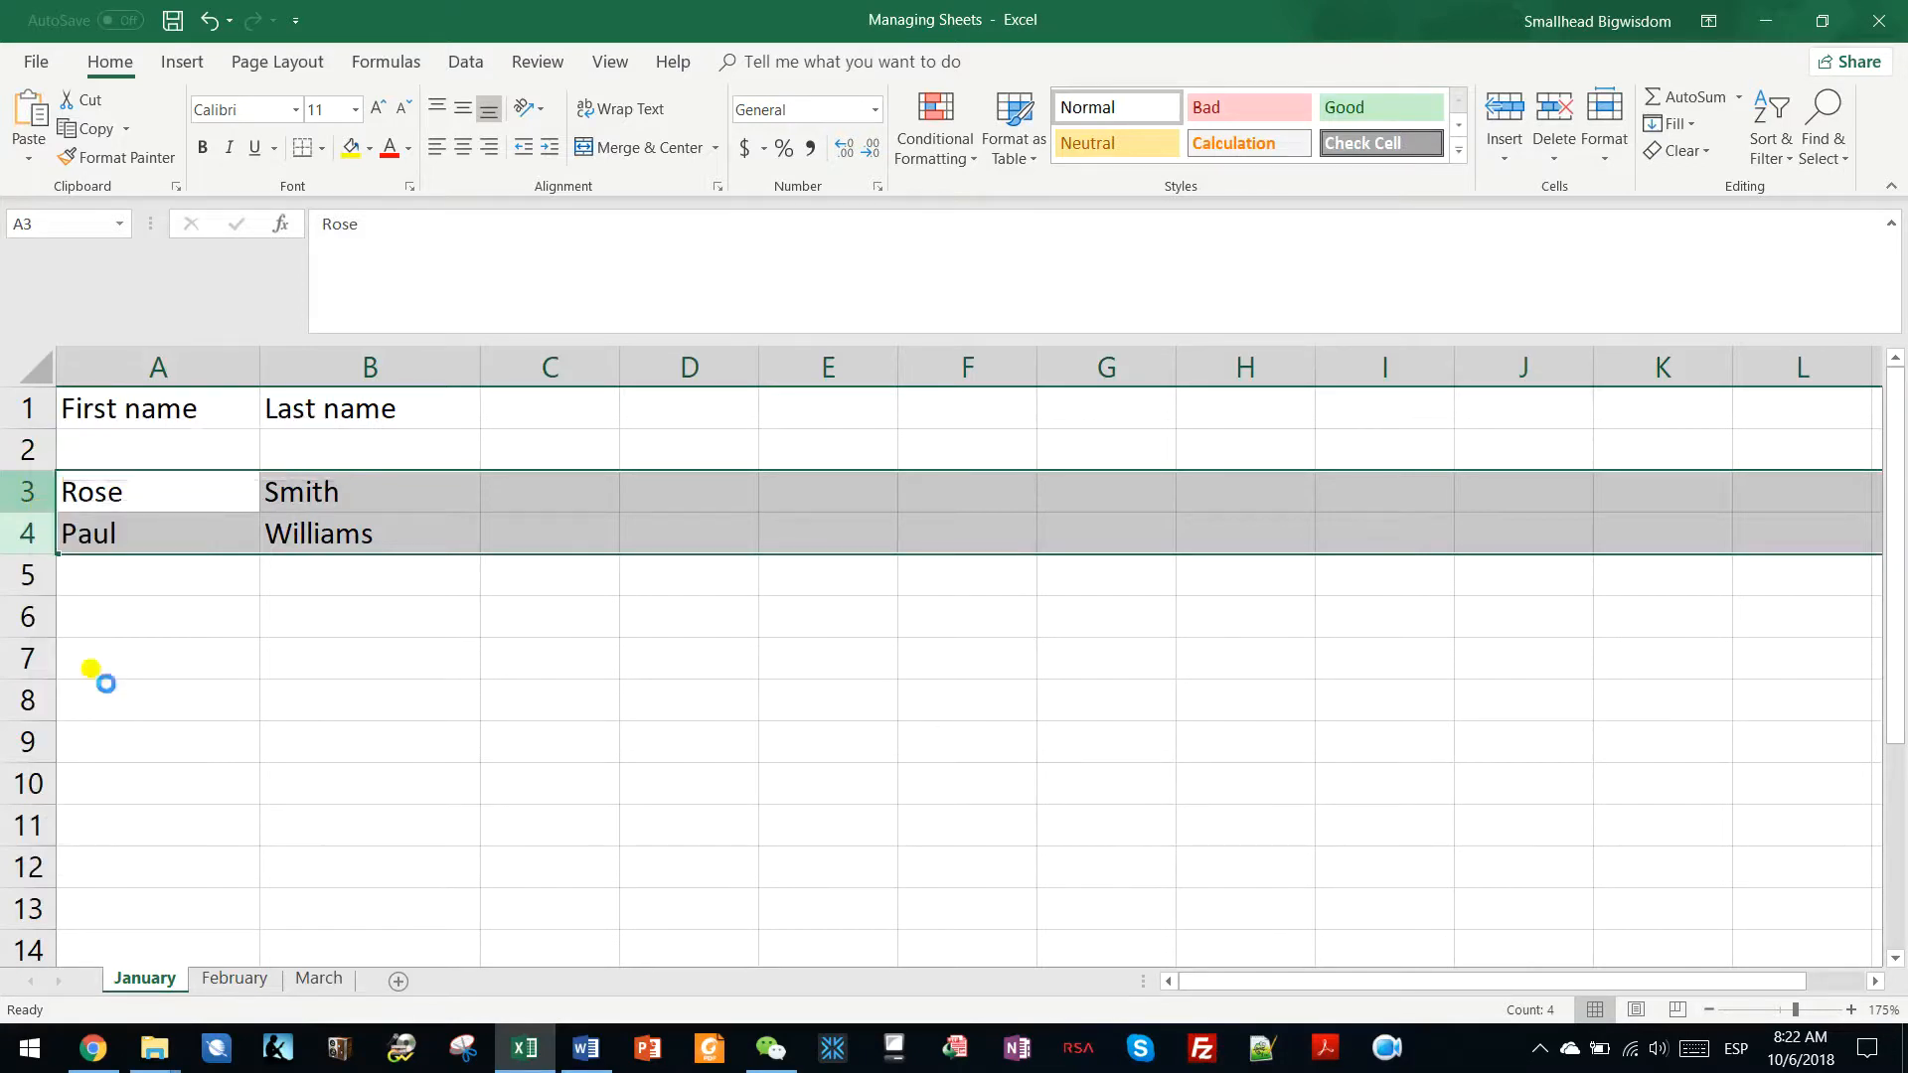
left_click(144, 518)
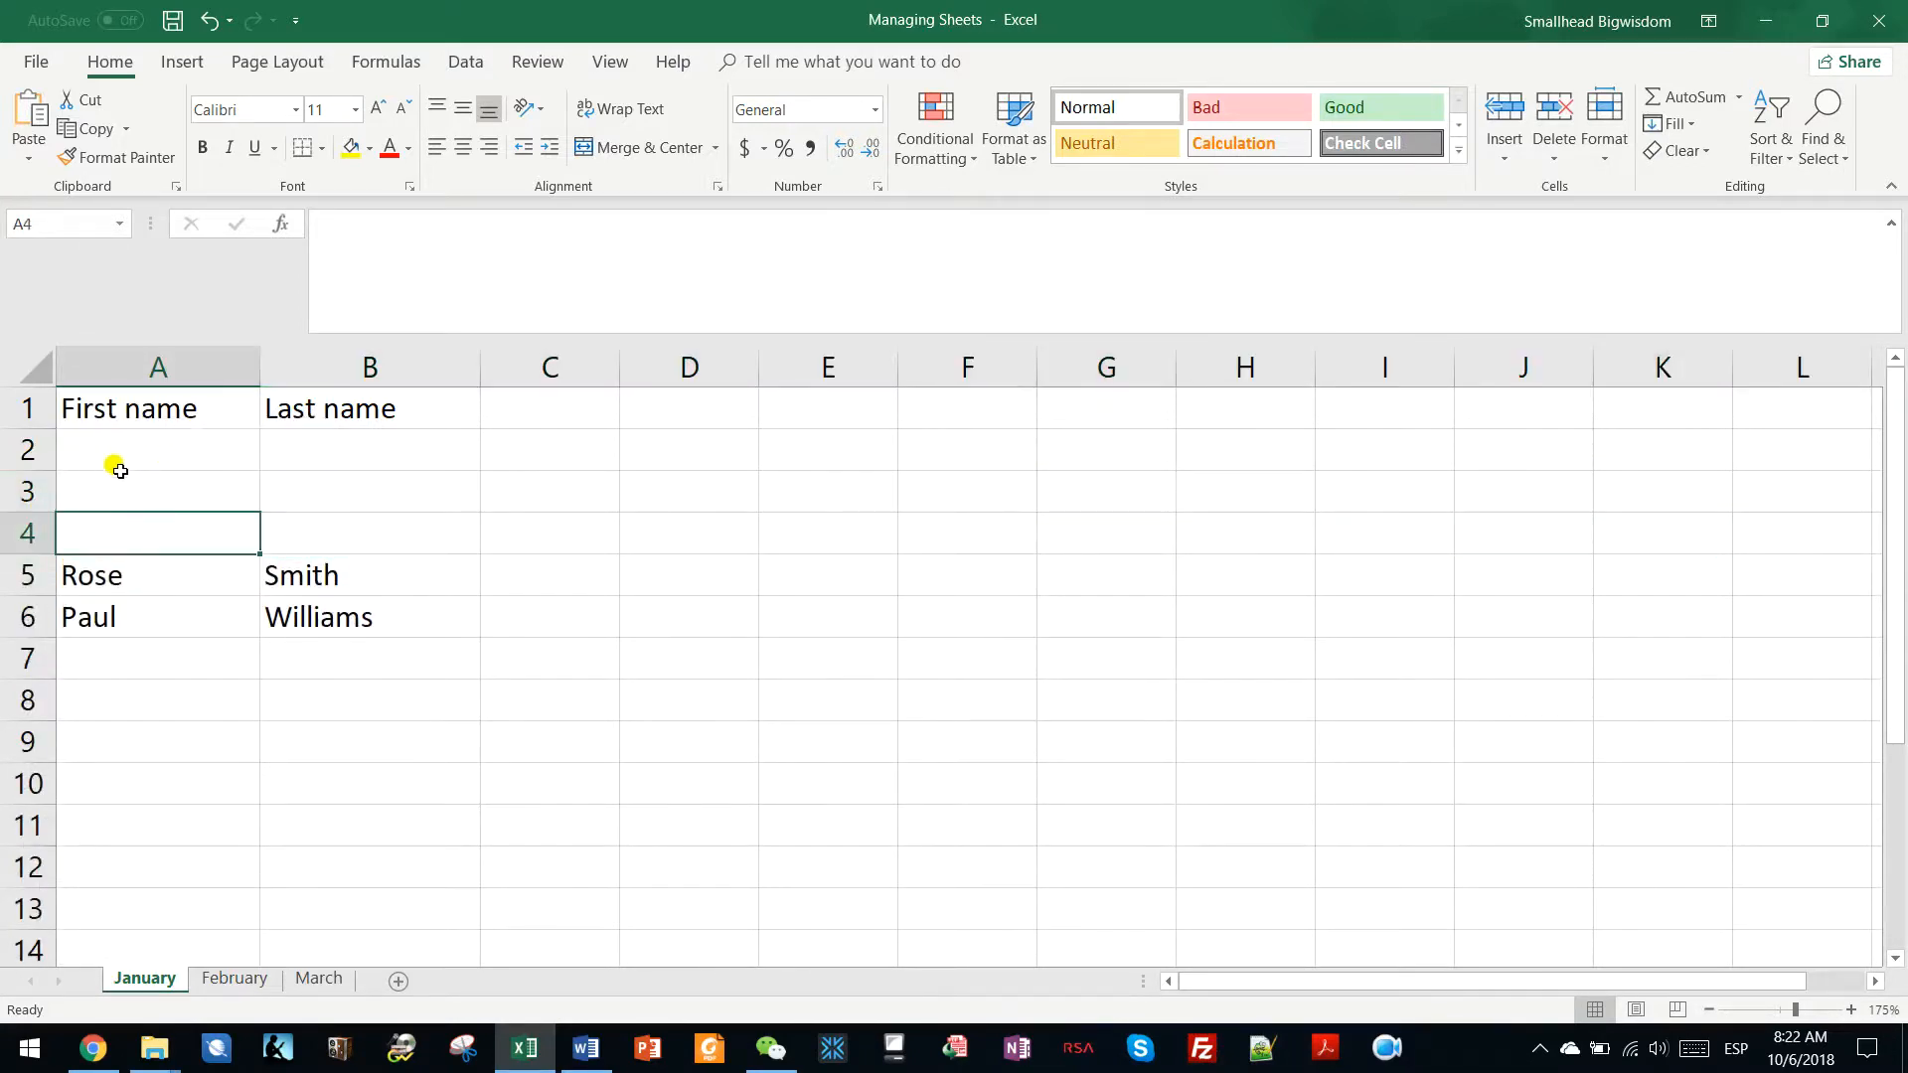
Step: Delete the blank rows 2 to 4 from the January sheet
left_click_drag(29, 444, 24, 534)
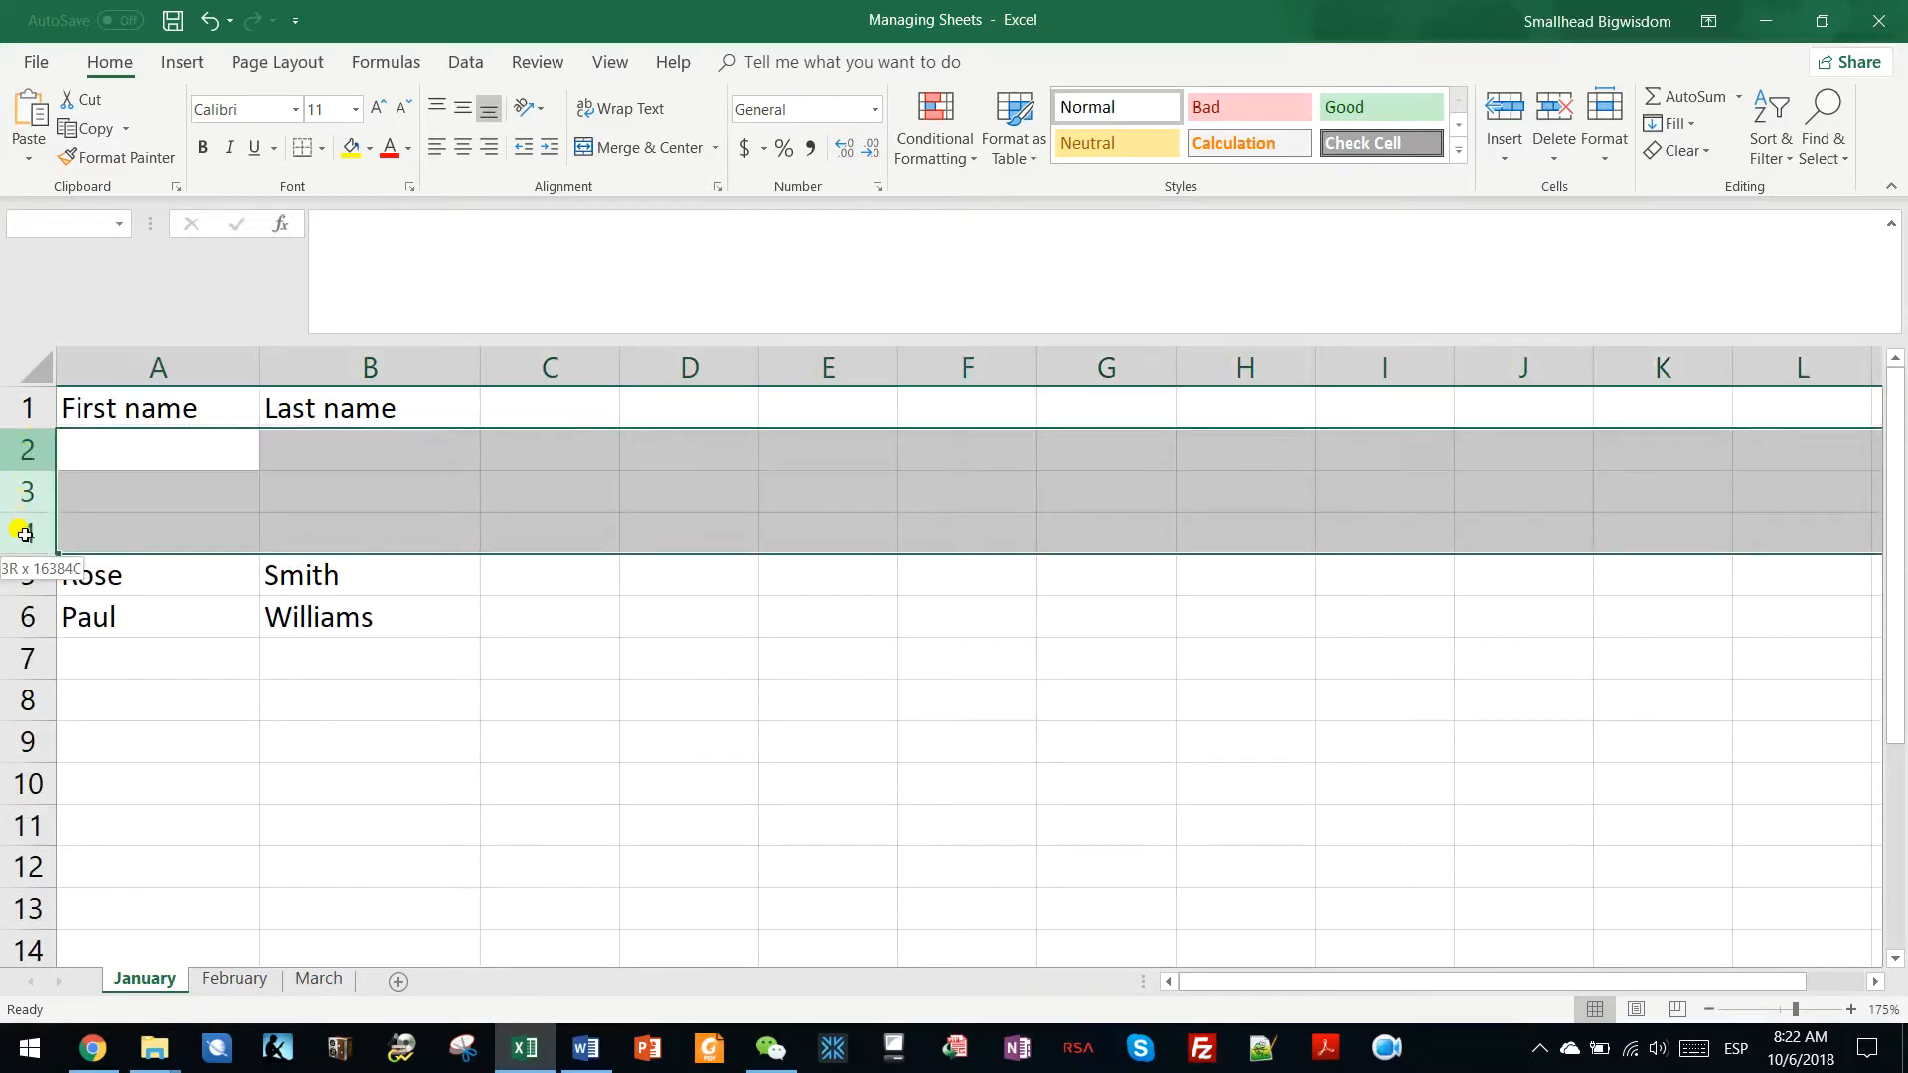
left_click(81, 452)
left_click_drag(110, 437, 126, 537)
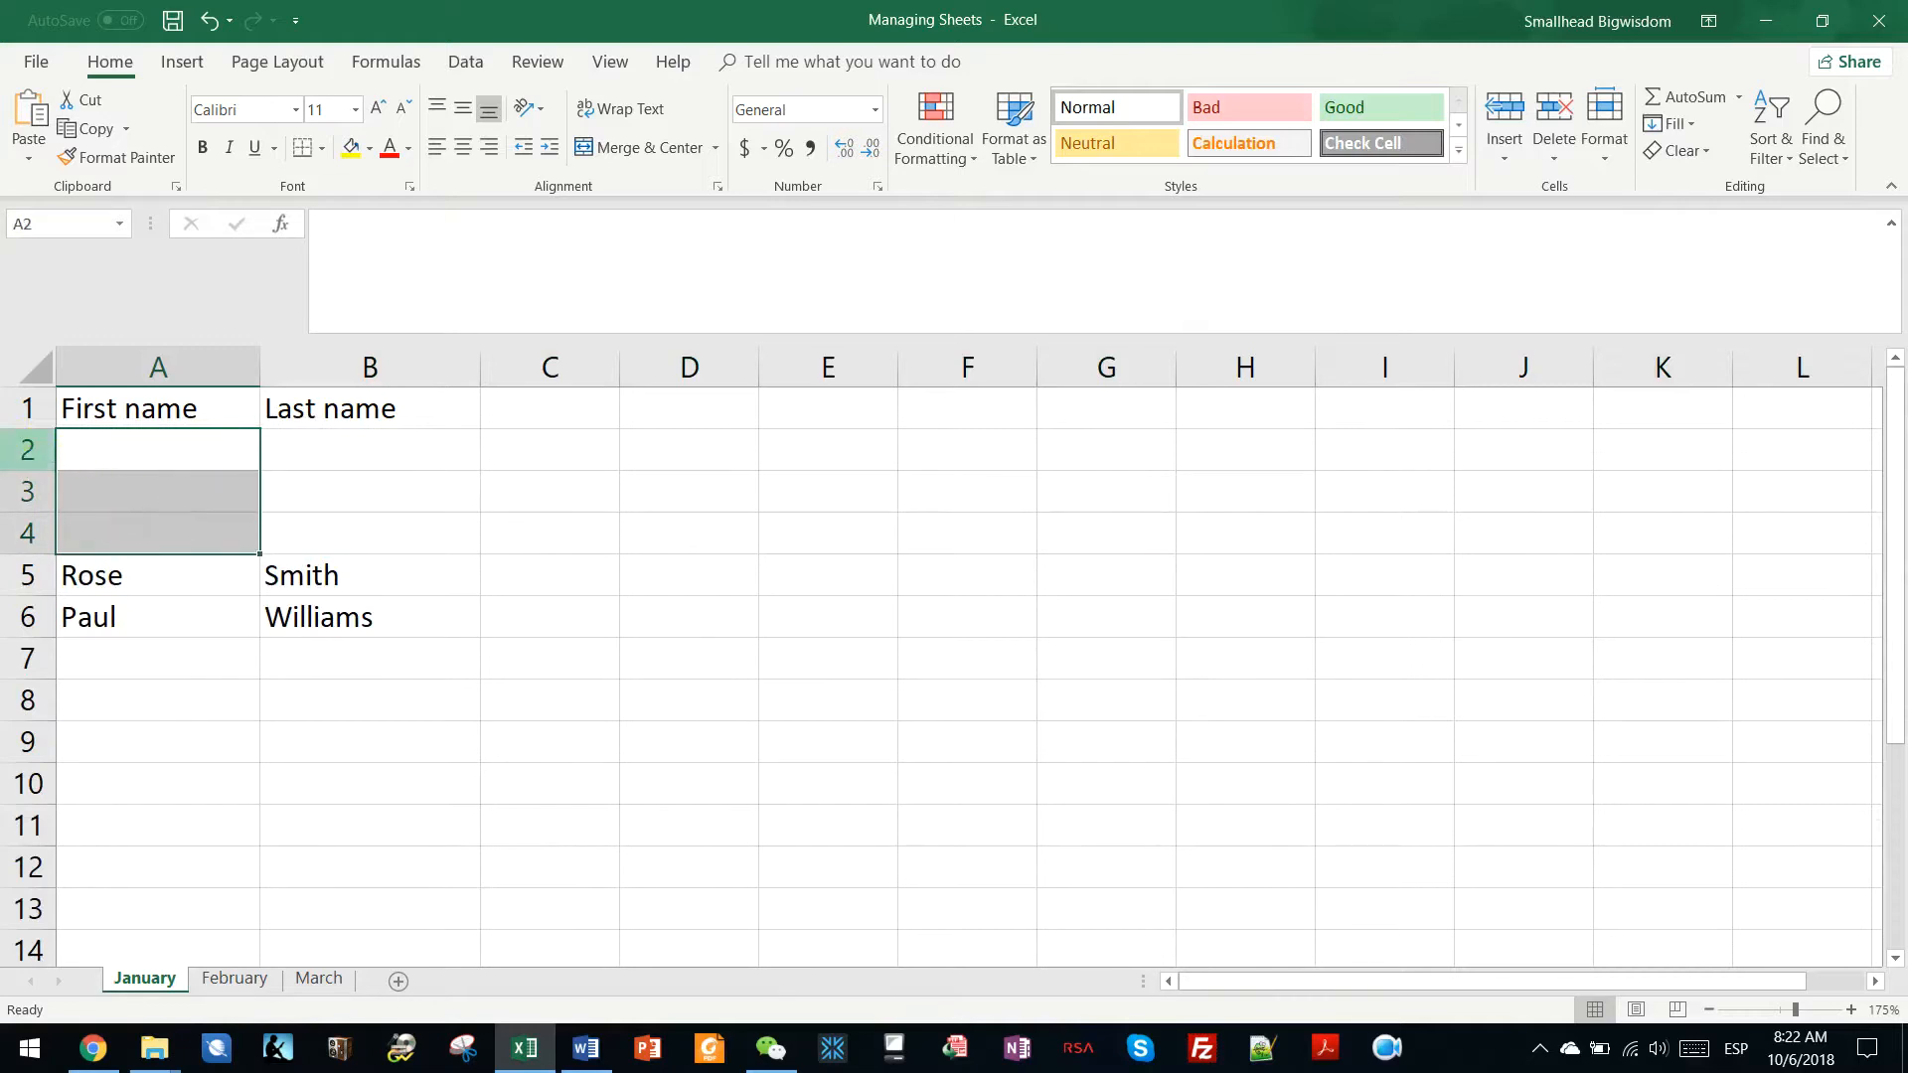
left_click_drag(17, 450, 21, 553)
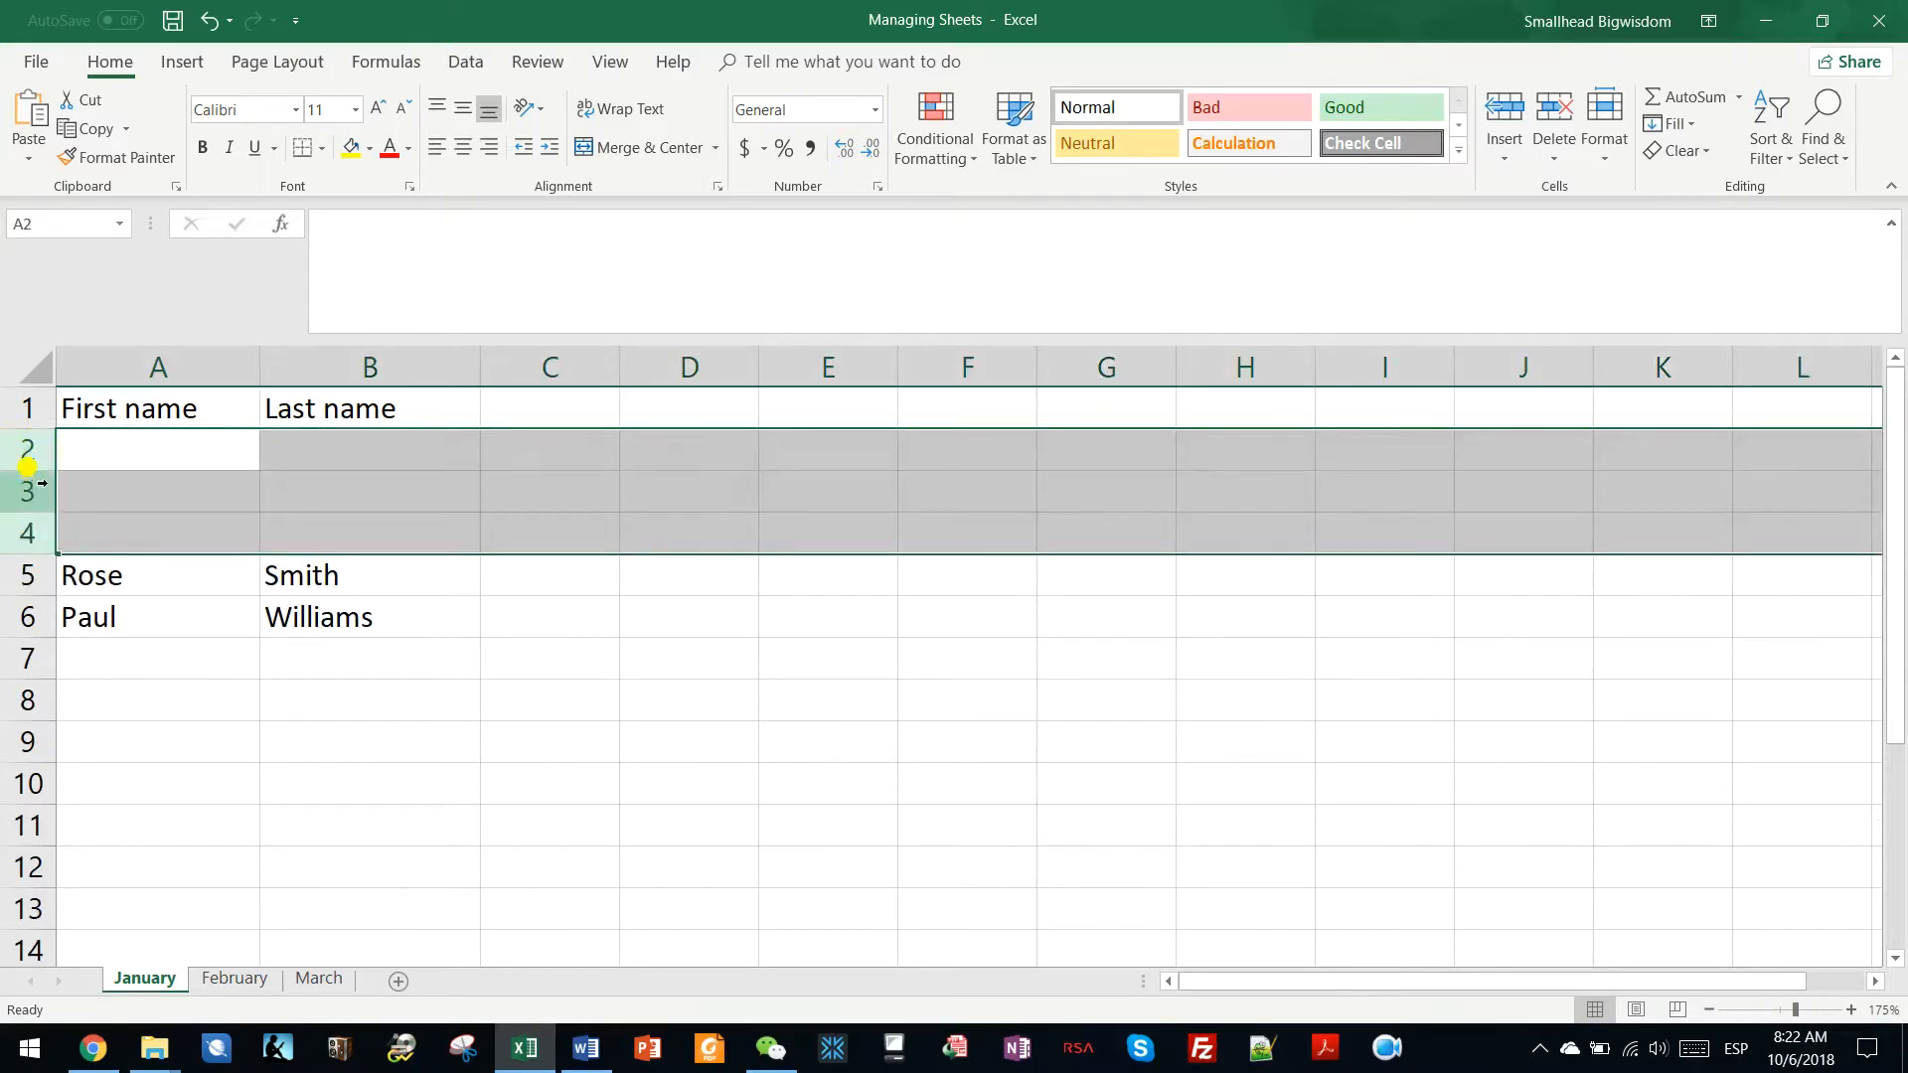
right_click(26, 449)
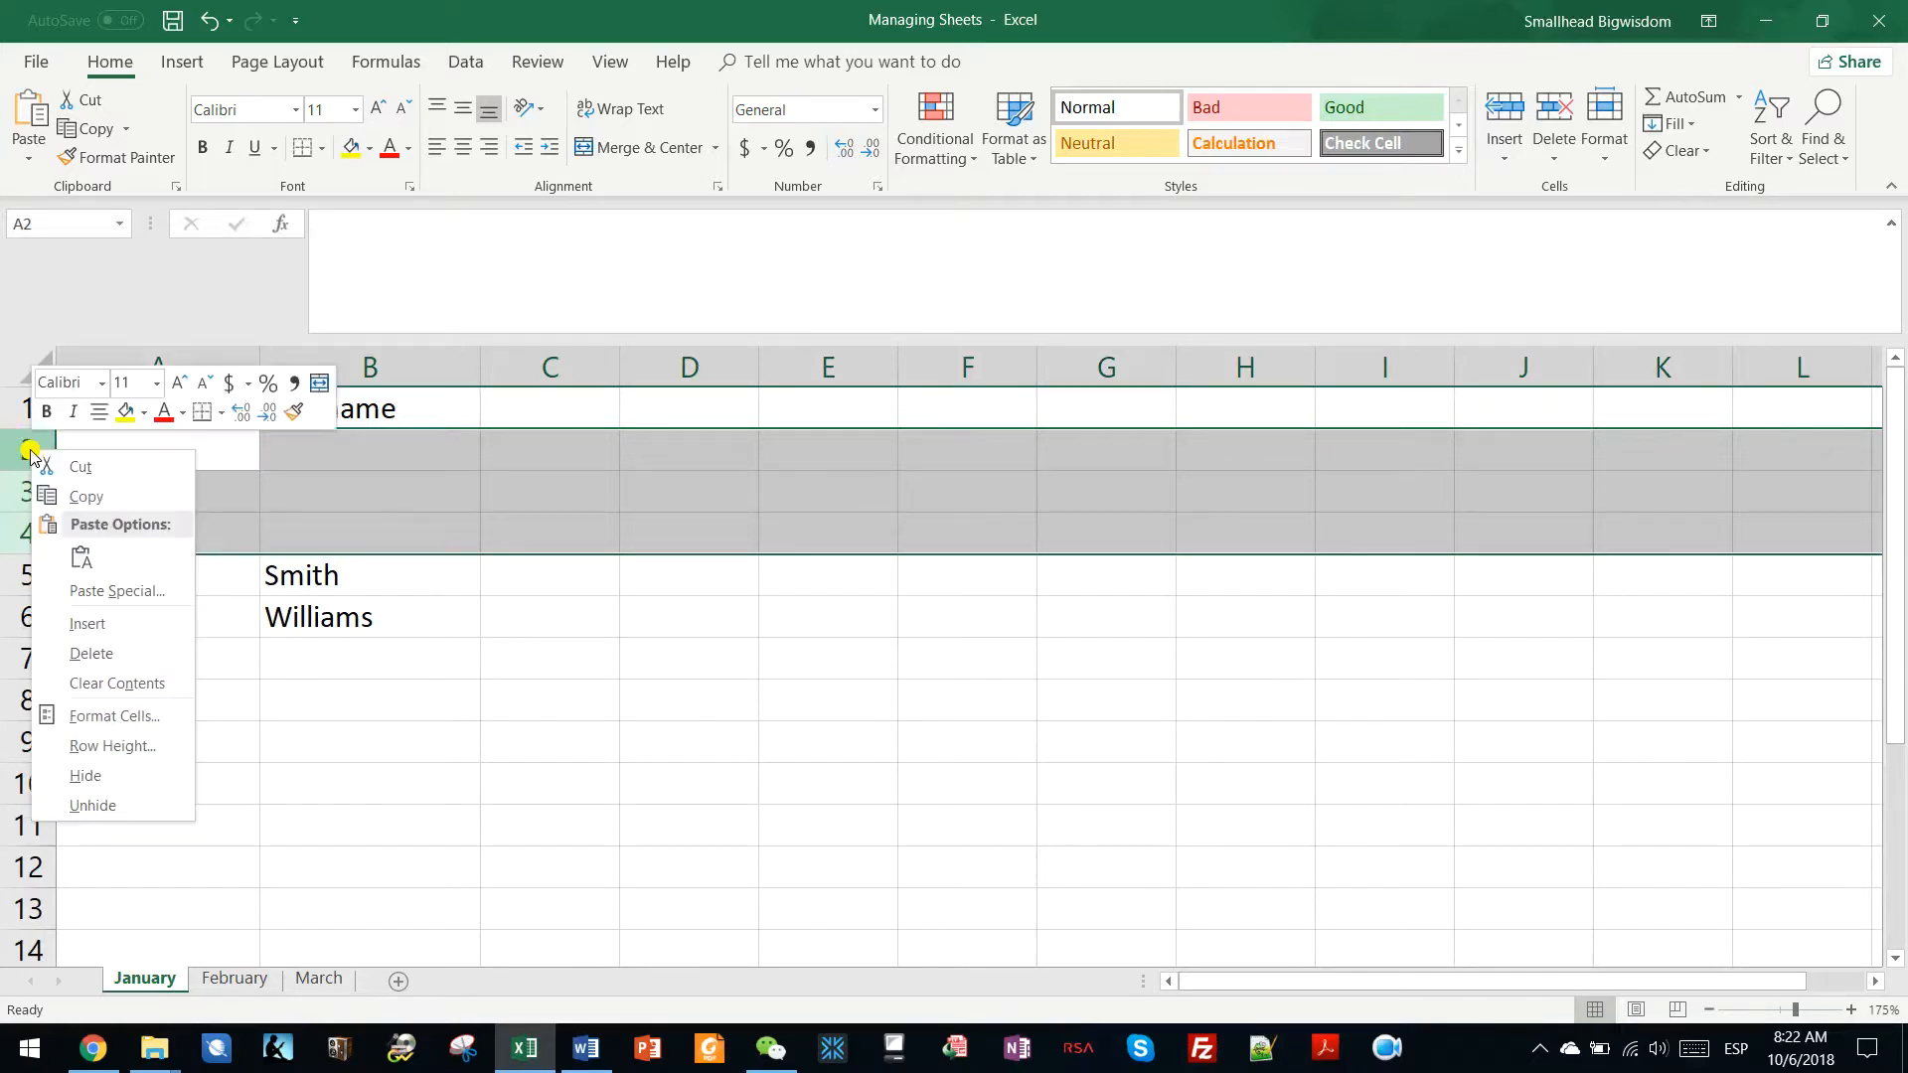
left_click(109, 654)
left_click(161, 569)
left_click(135, 435)
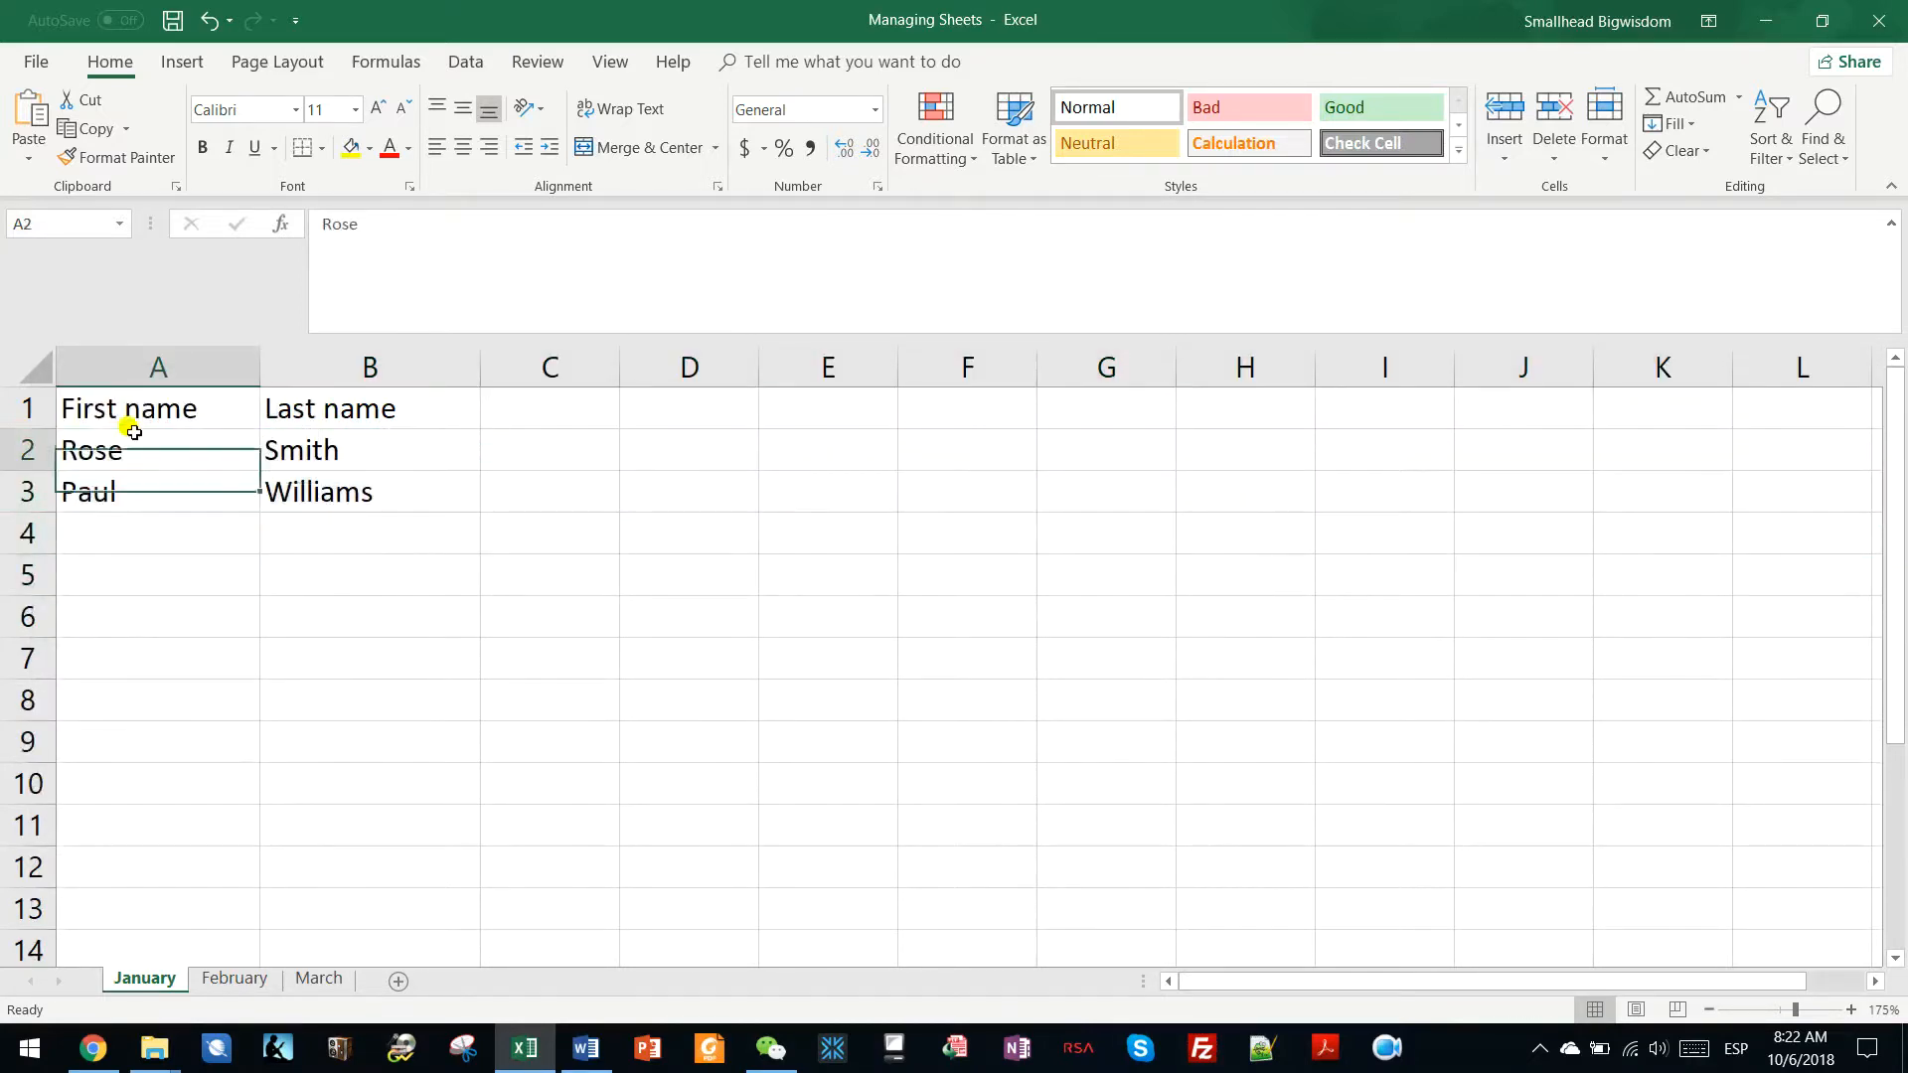
Step: Group the January, February and March sheets and insert two blank rows below their header rows
left_click(234, 980)
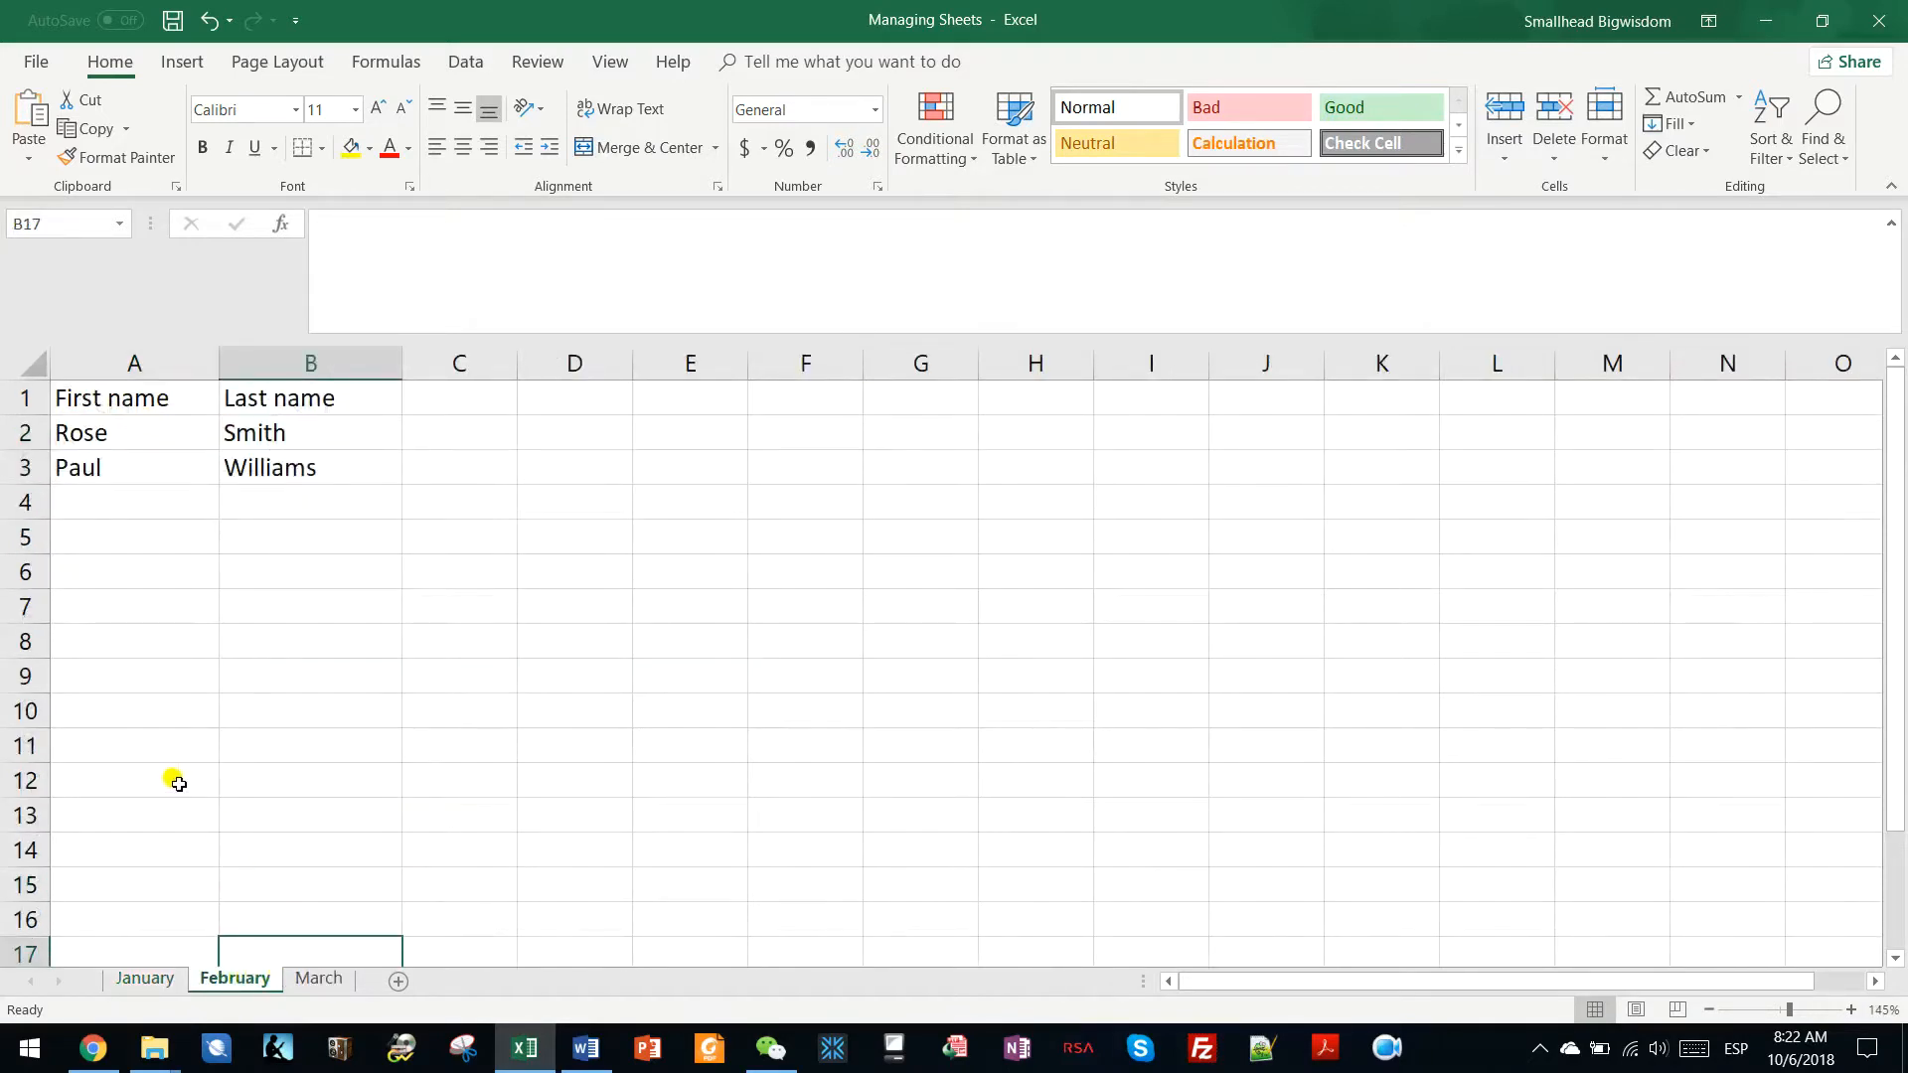
left_click(159, 979)
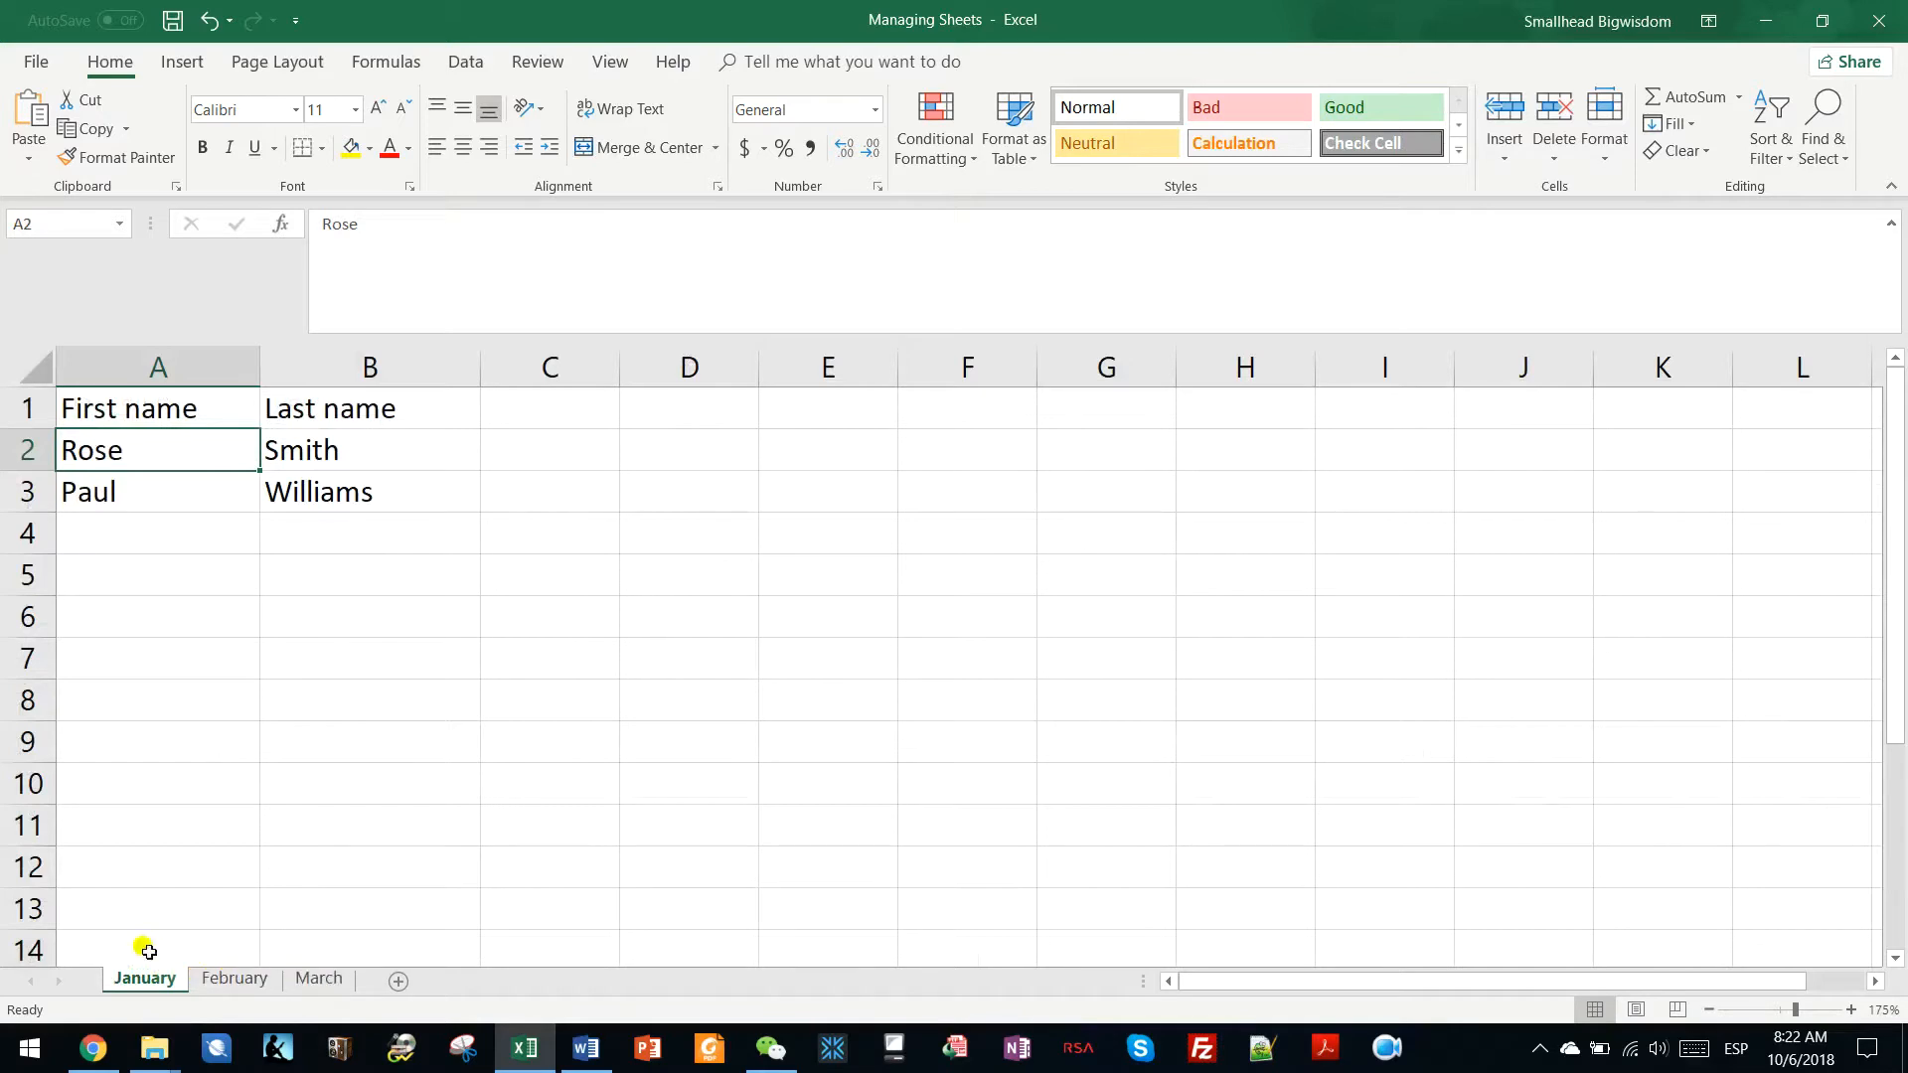
left_click(242, 980, "ctrl")
left_click(319, 978, "ctrl")
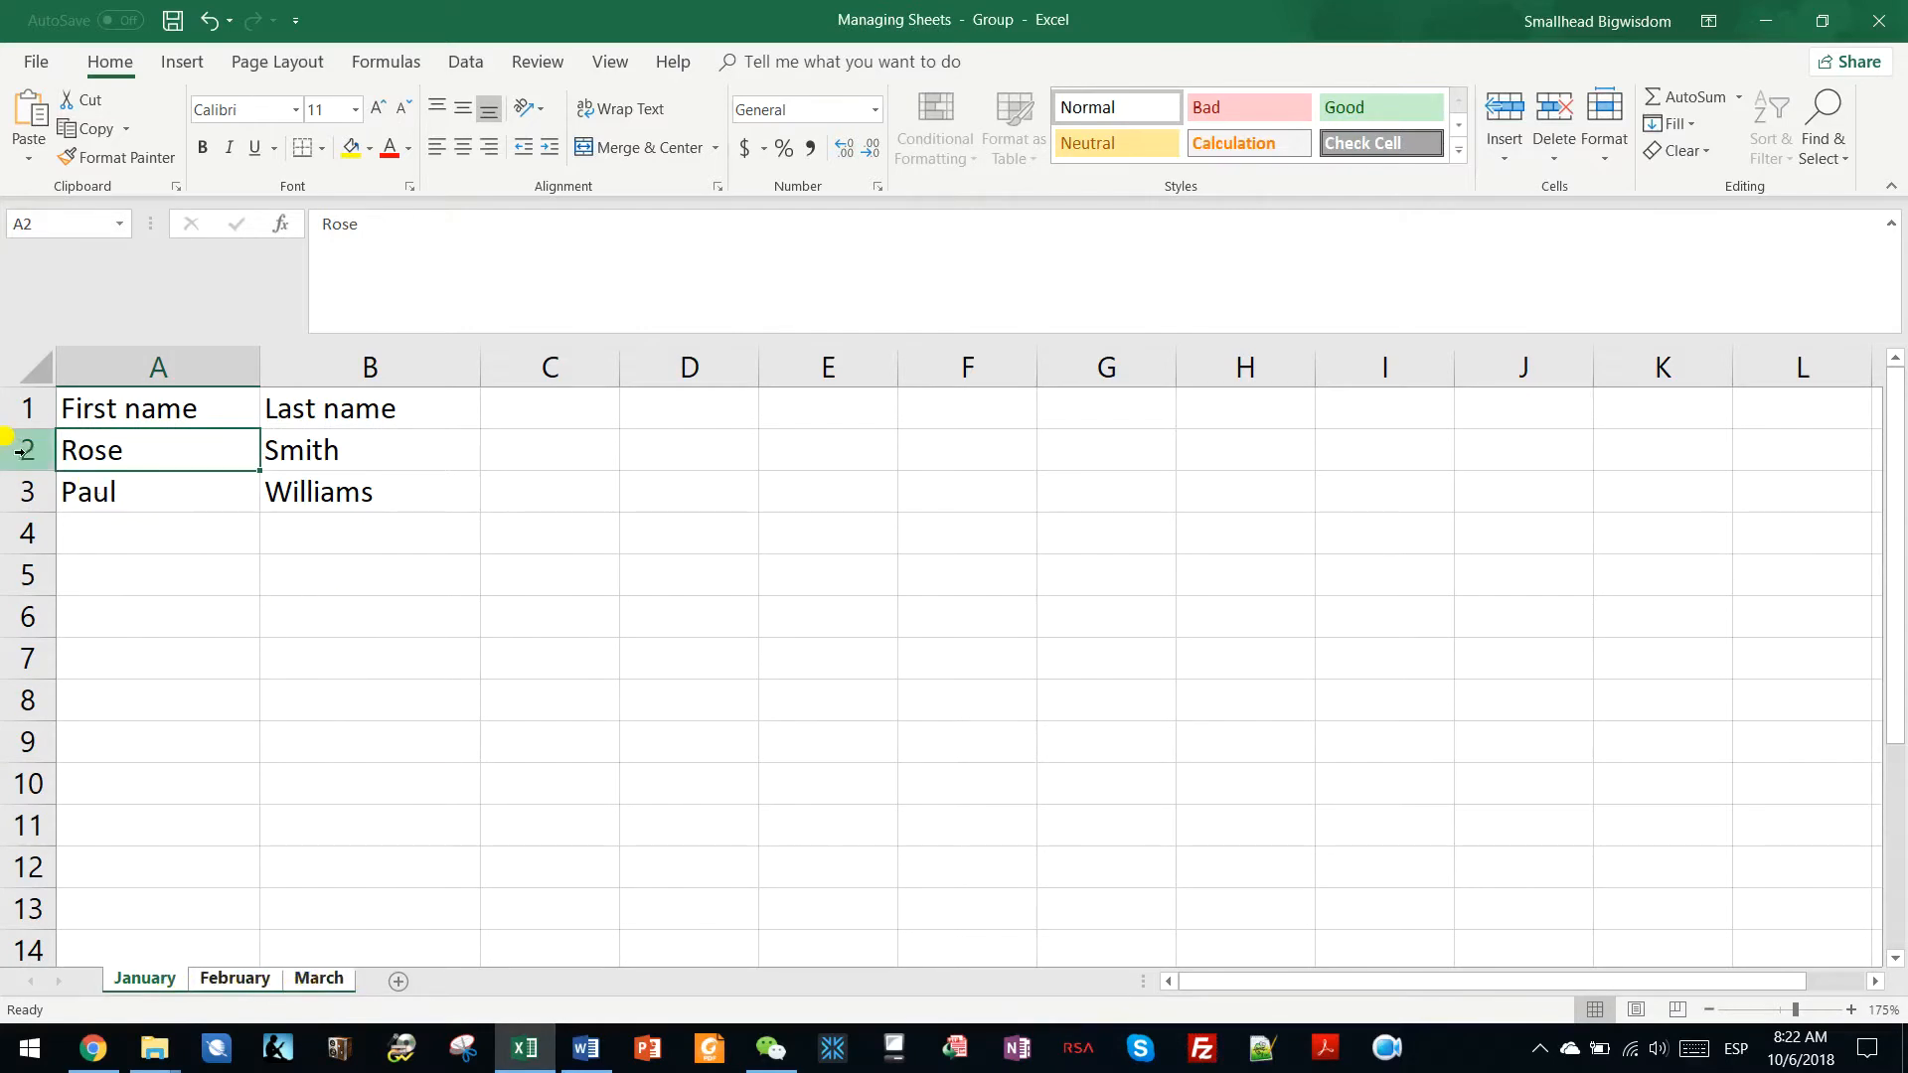
left_click_drag(20, 452, 20, 487)
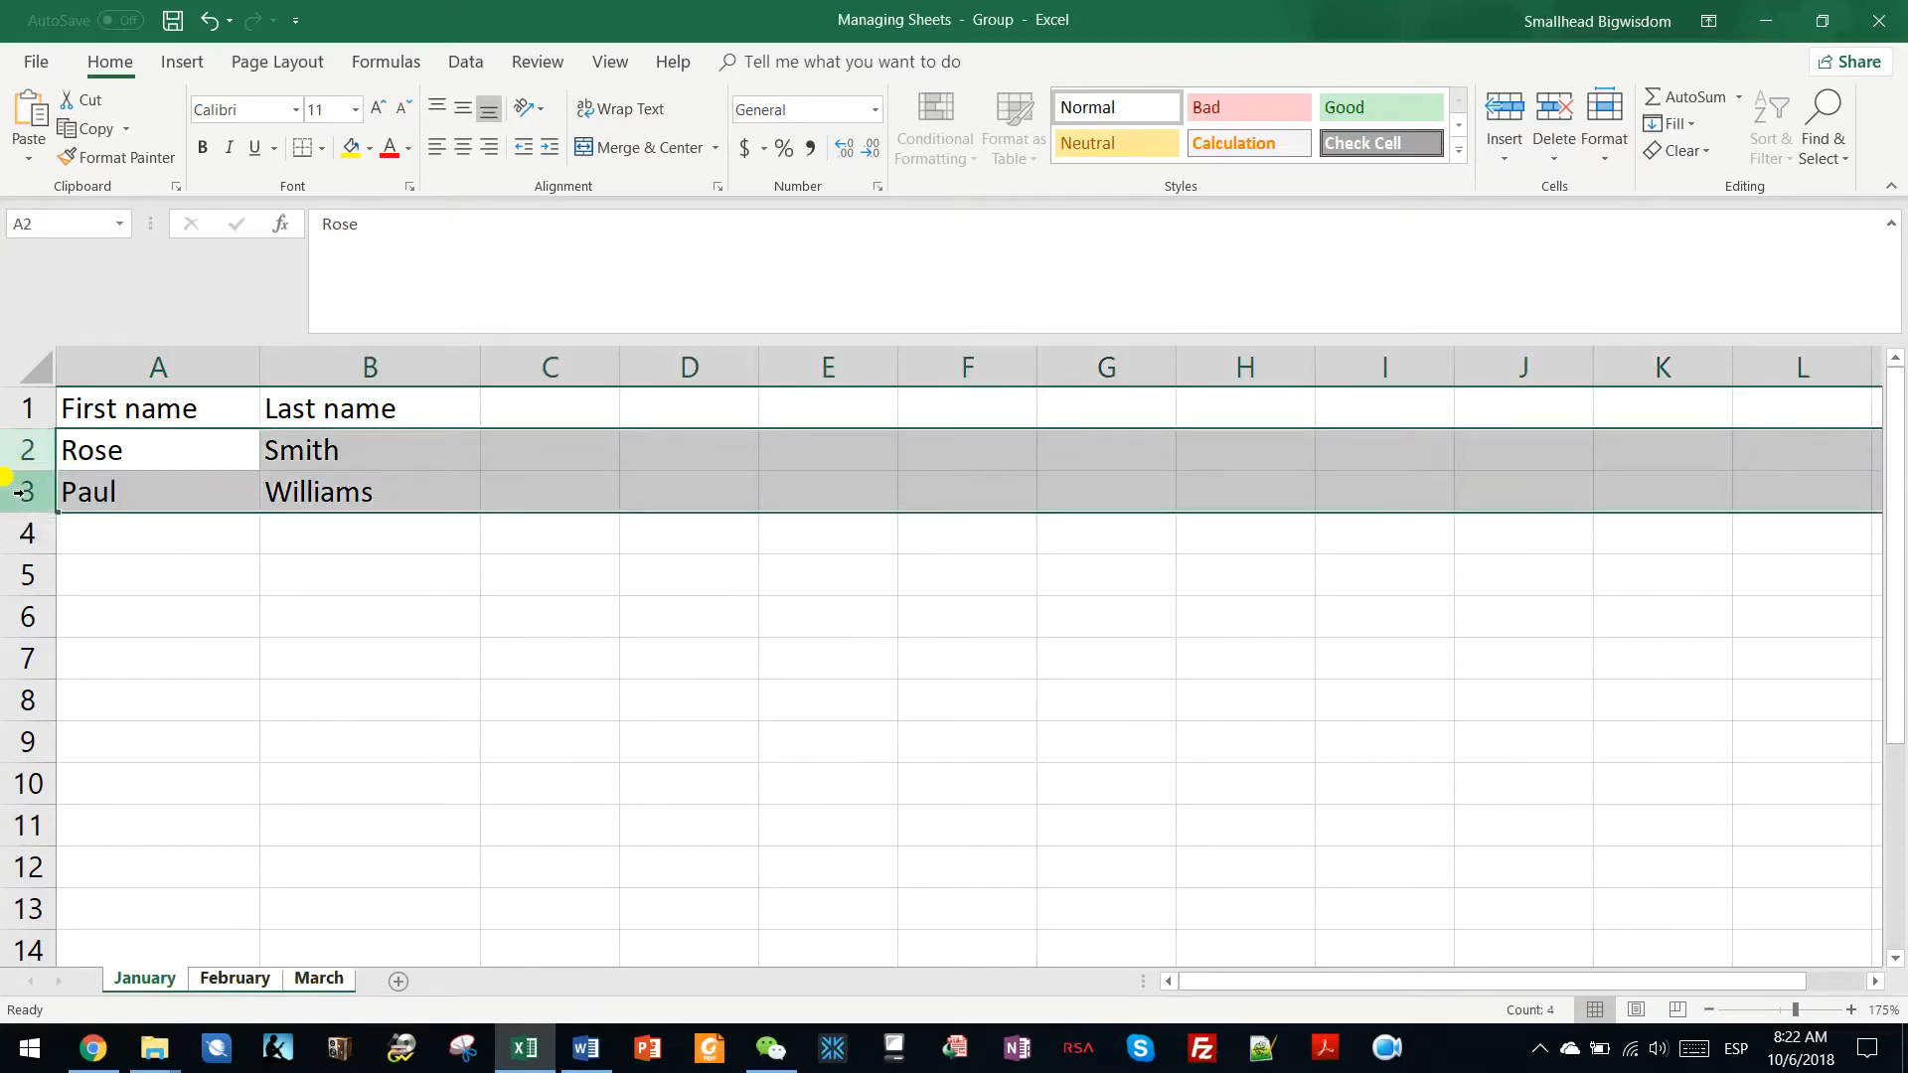
right_click(23, 489)
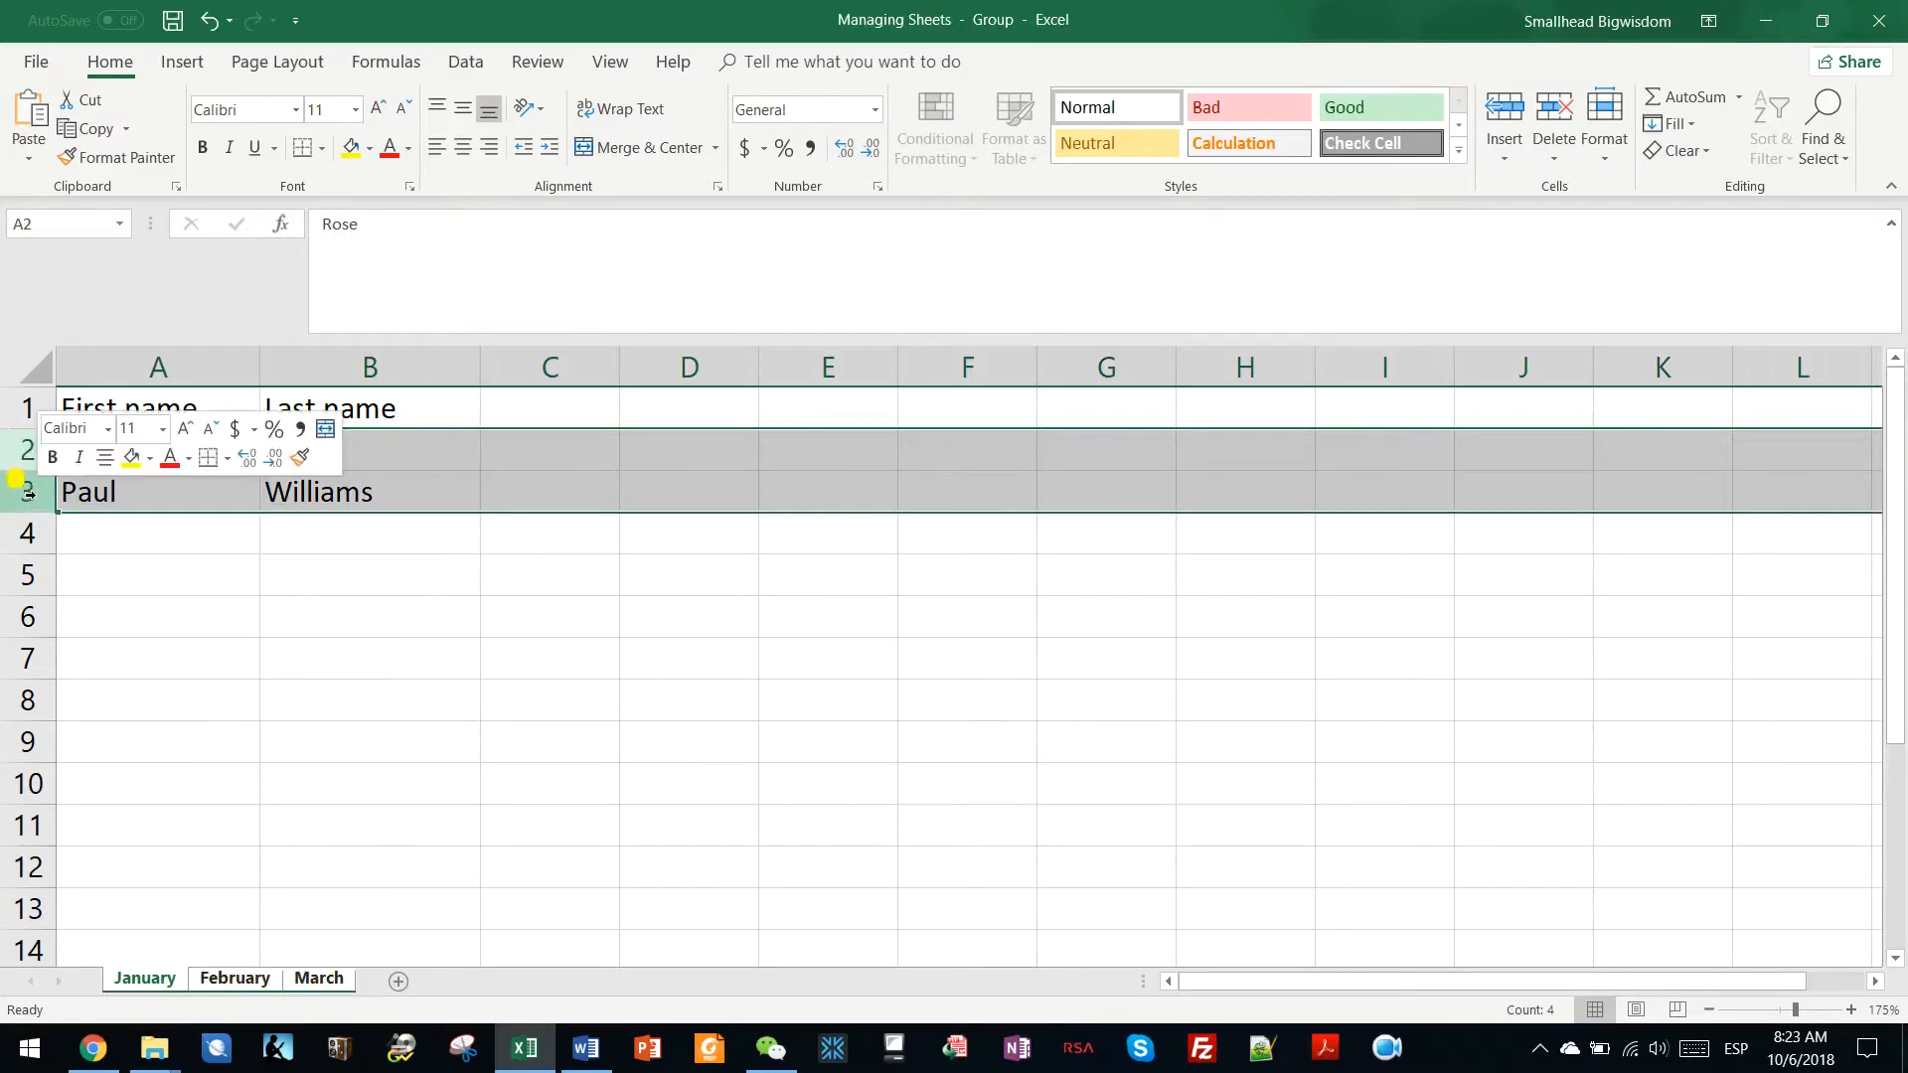
left_click(100, 666)
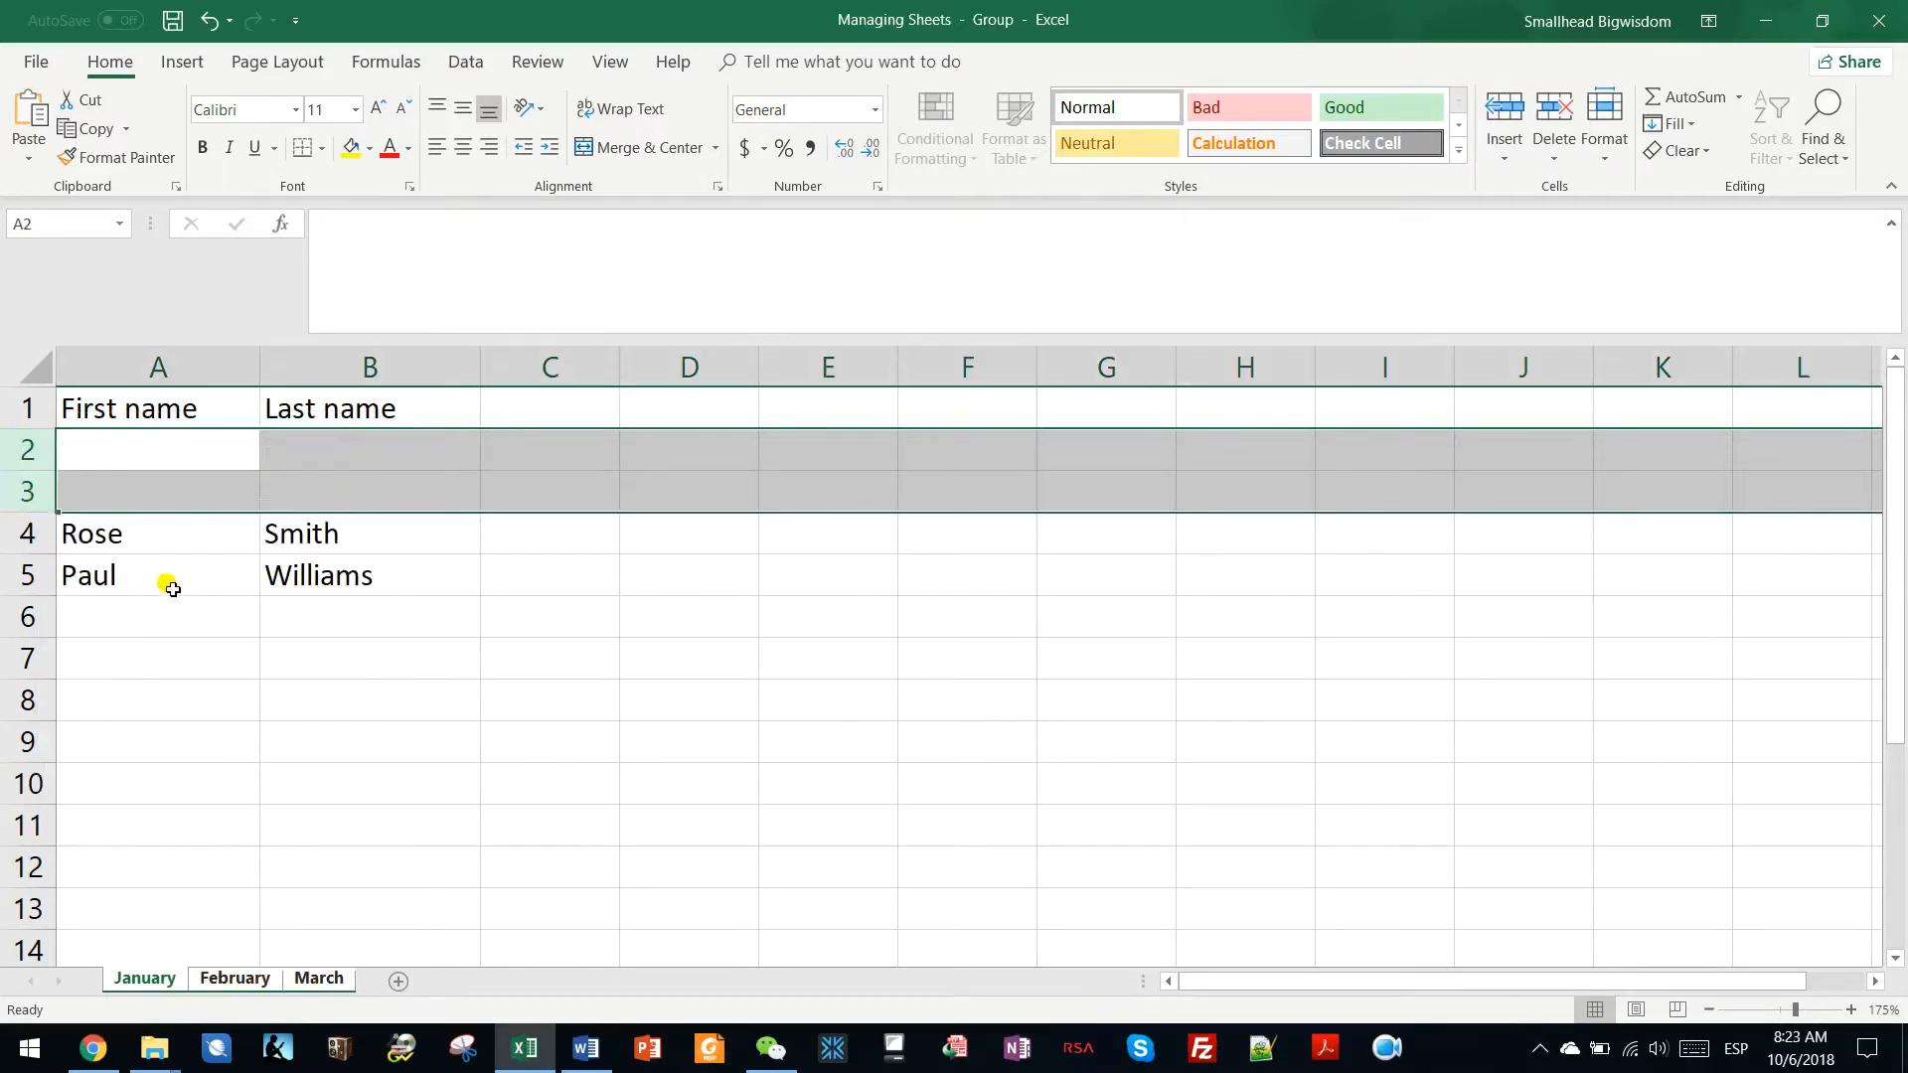
left_click(130, 576)
Step: Examine the row layout on the February, January and March sheets individually, ending on January
left_click(231, 979)
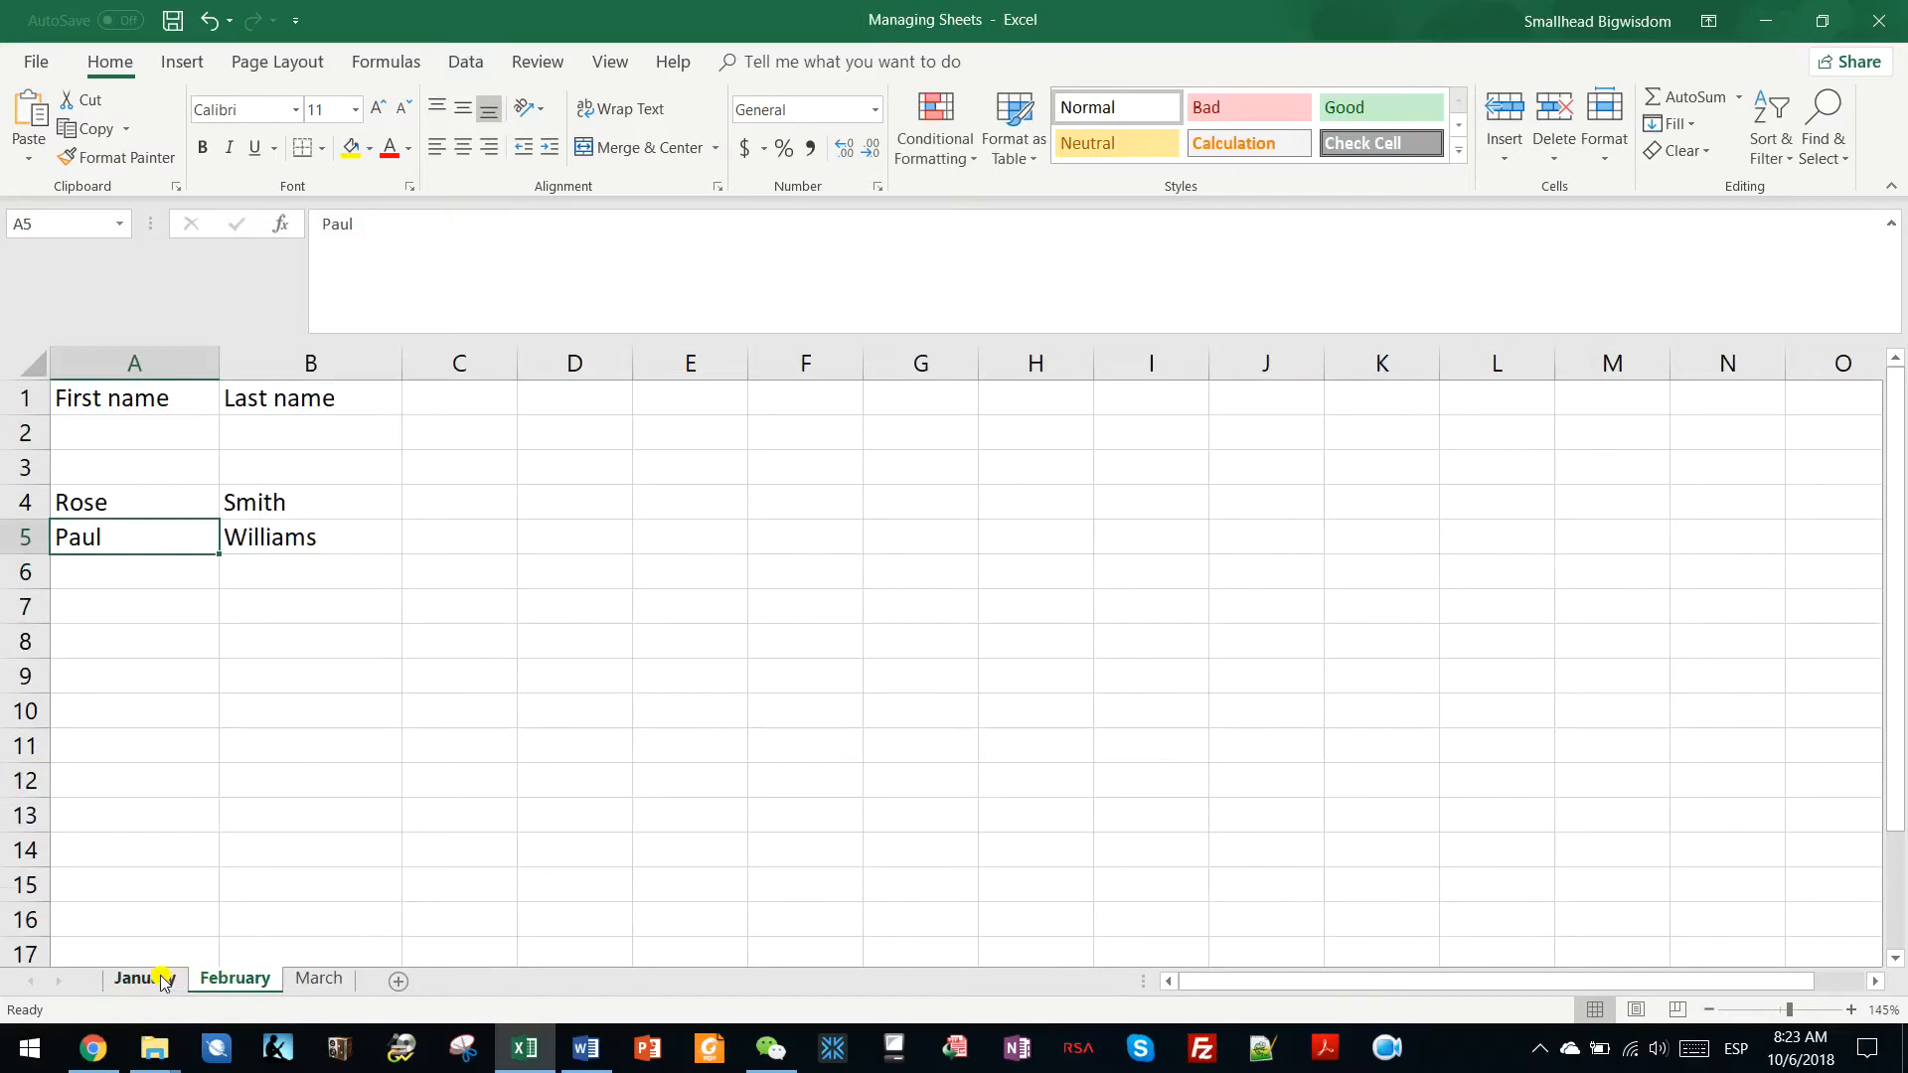
left_click(151, 978)
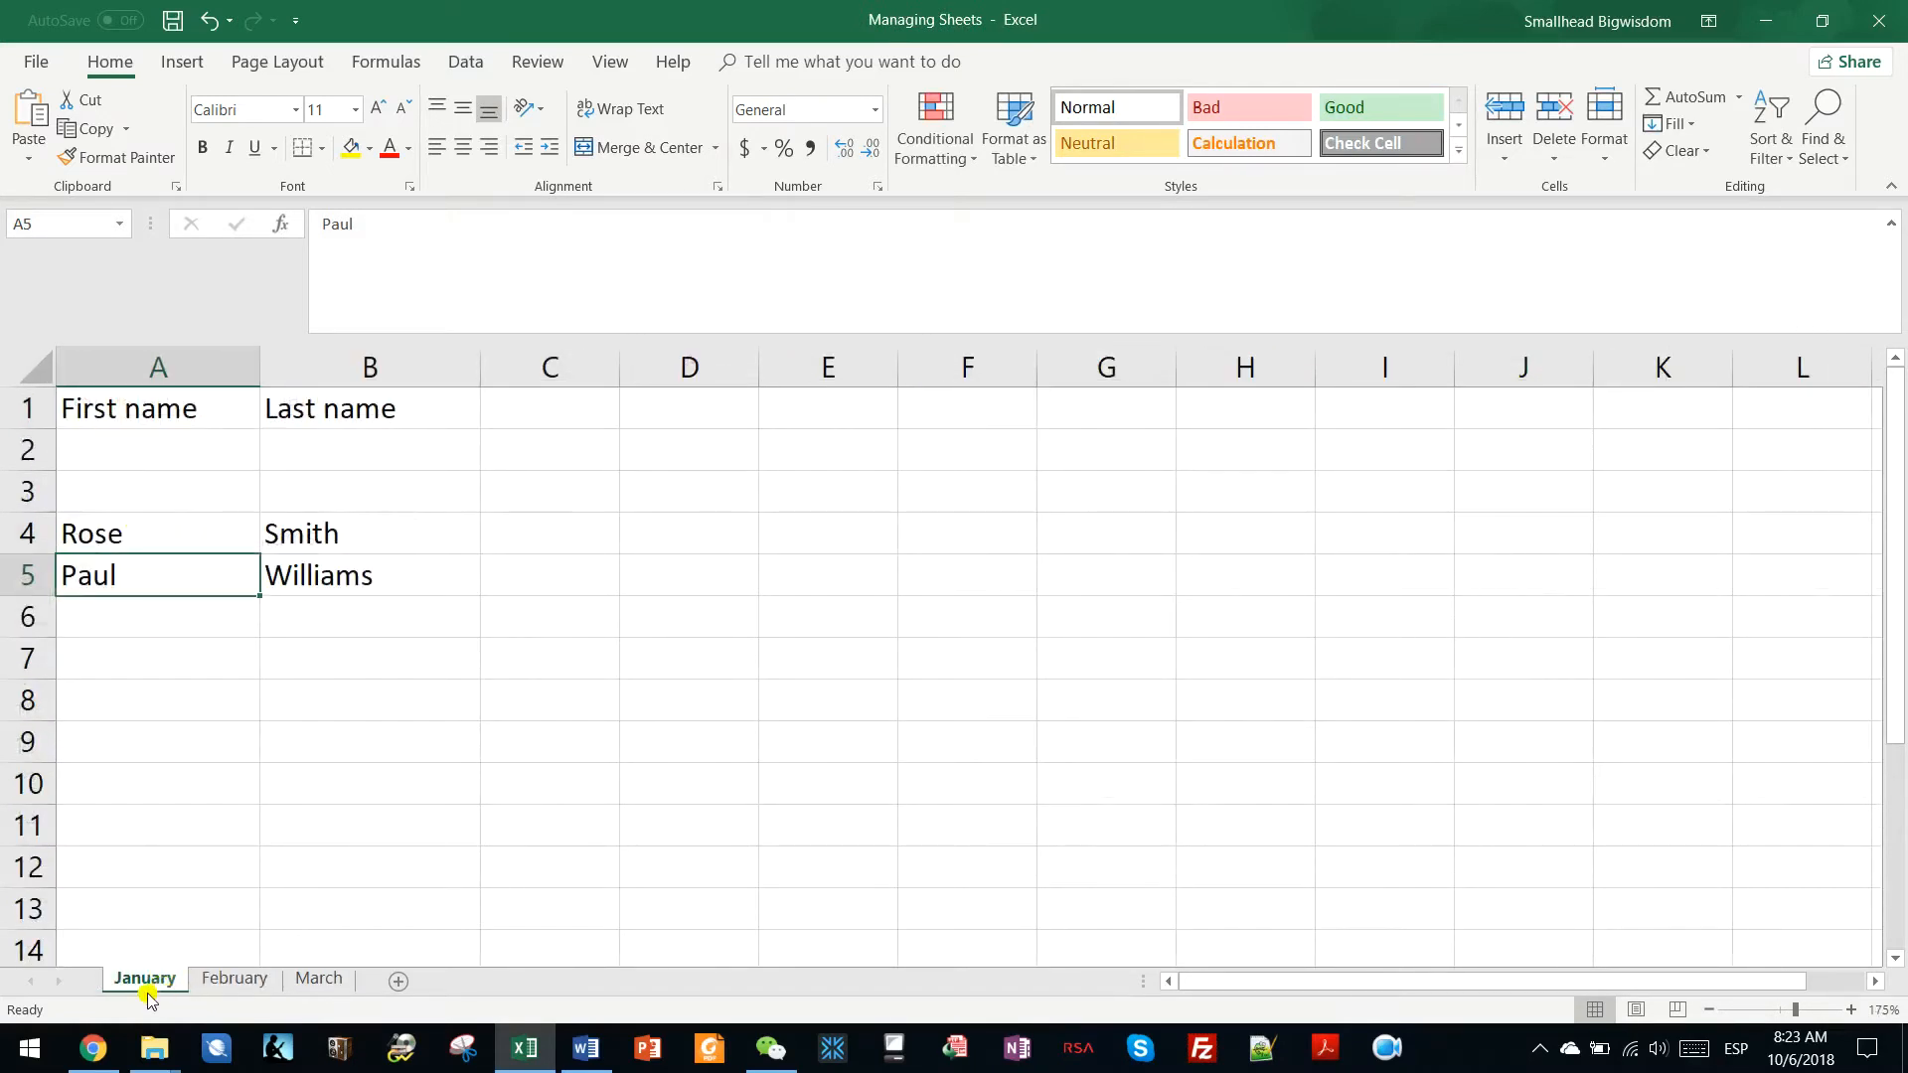
left_click(218, 979)
left_click(302, 982)
left_click(214, 979)
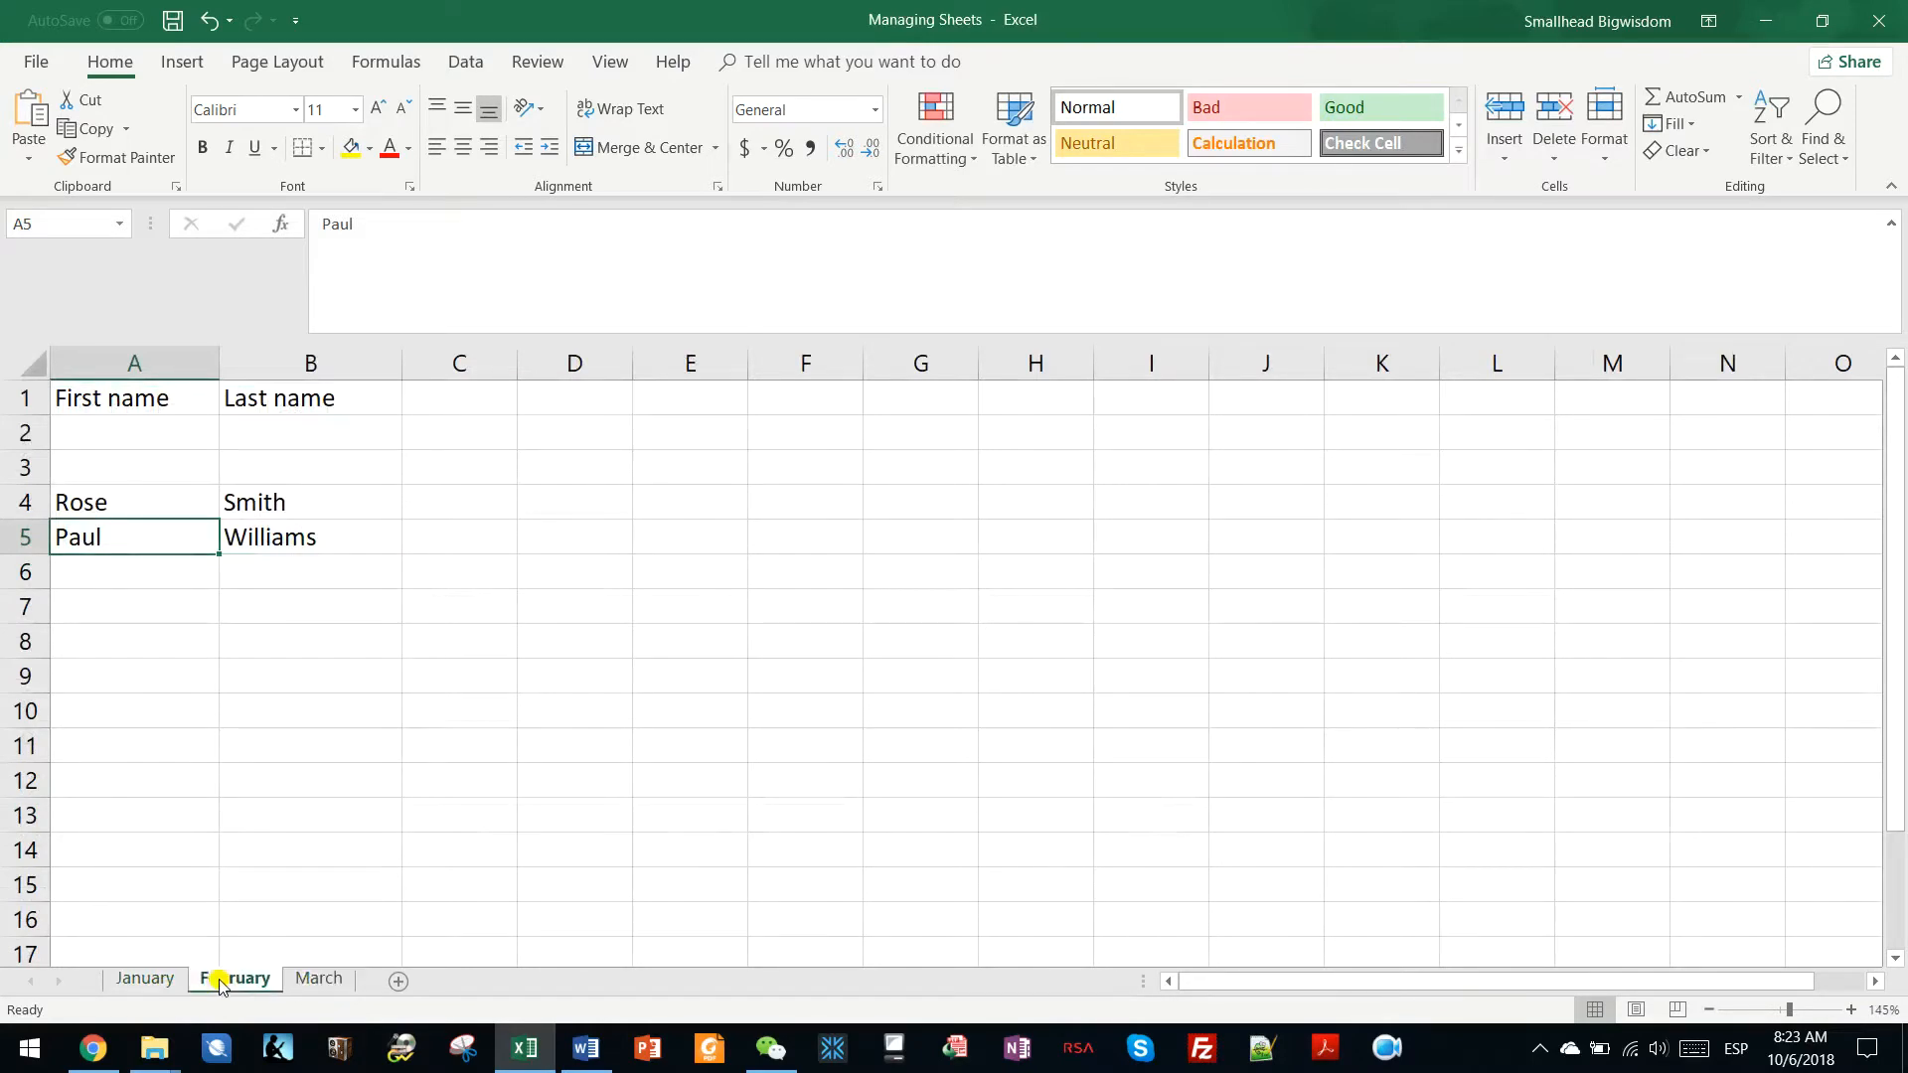
left_click(140, 979)
left_click(171, 507)
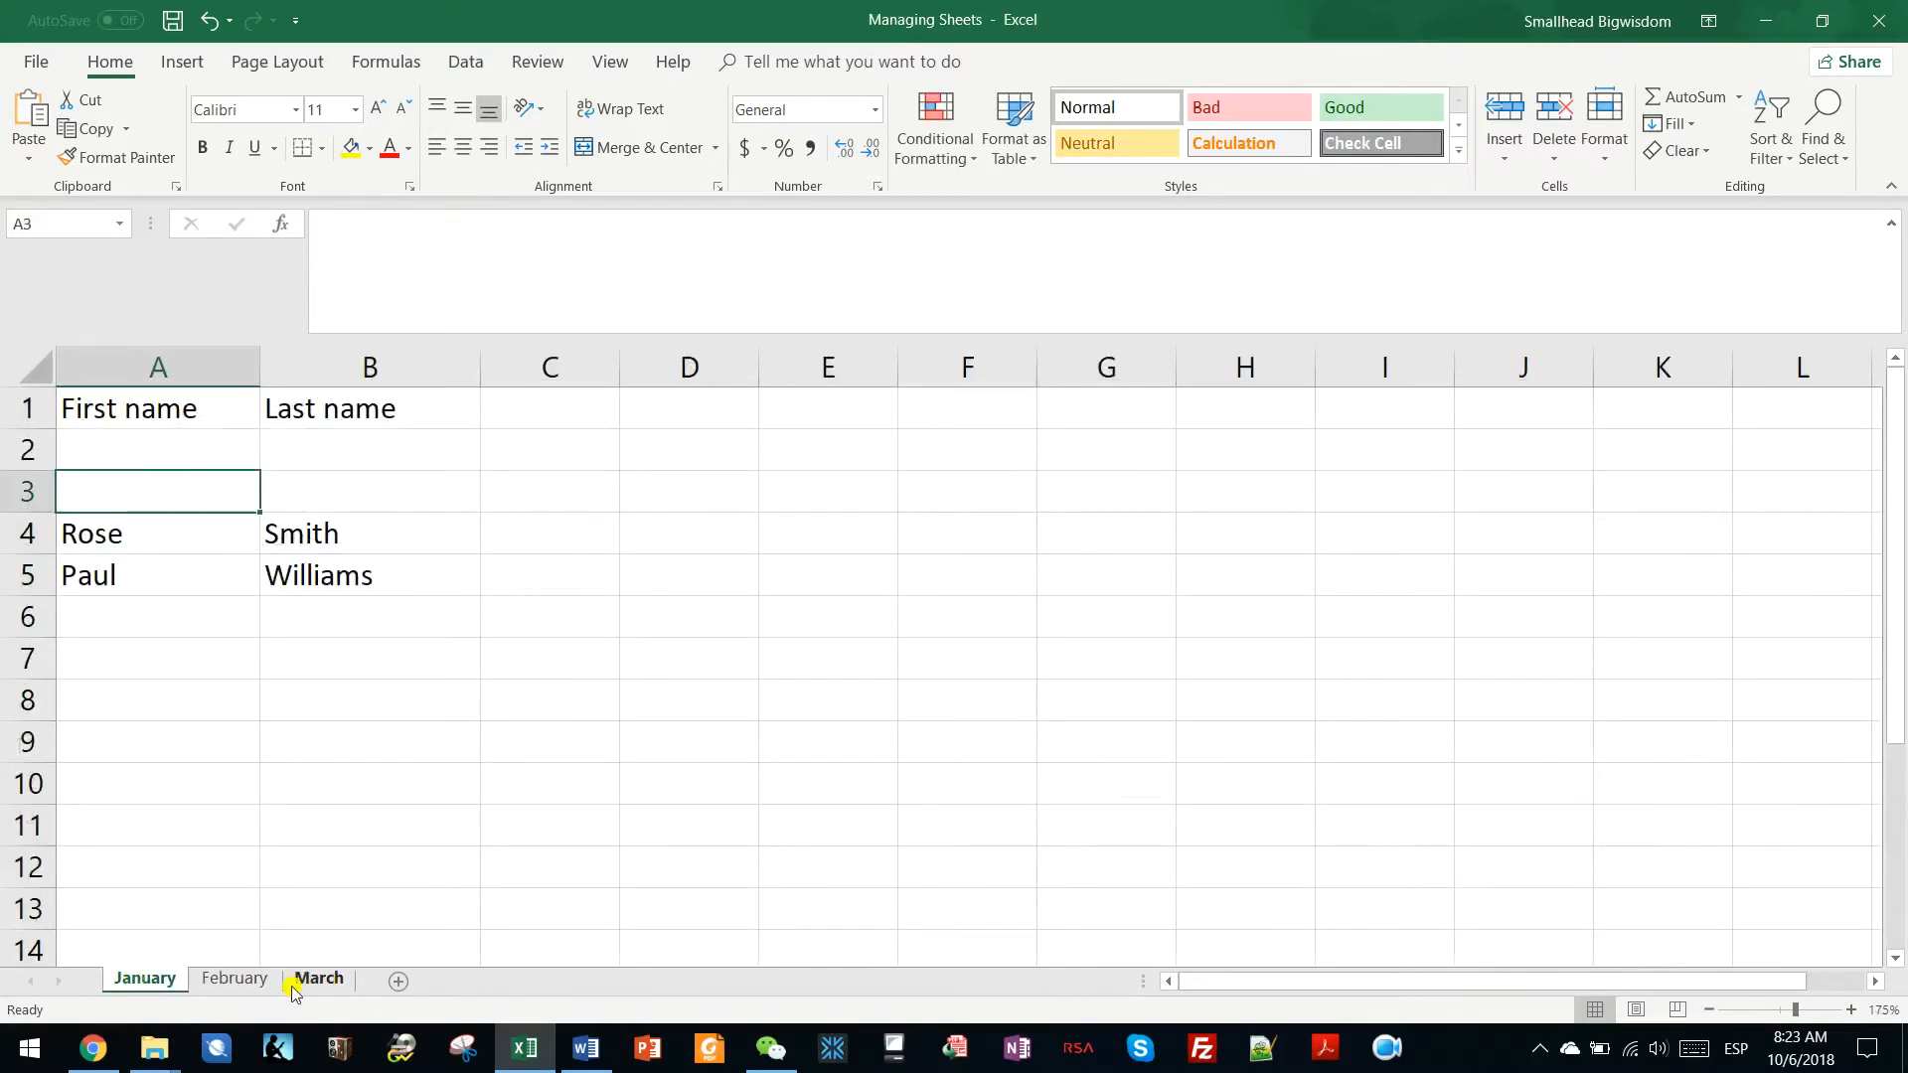
left_click(158, 592)
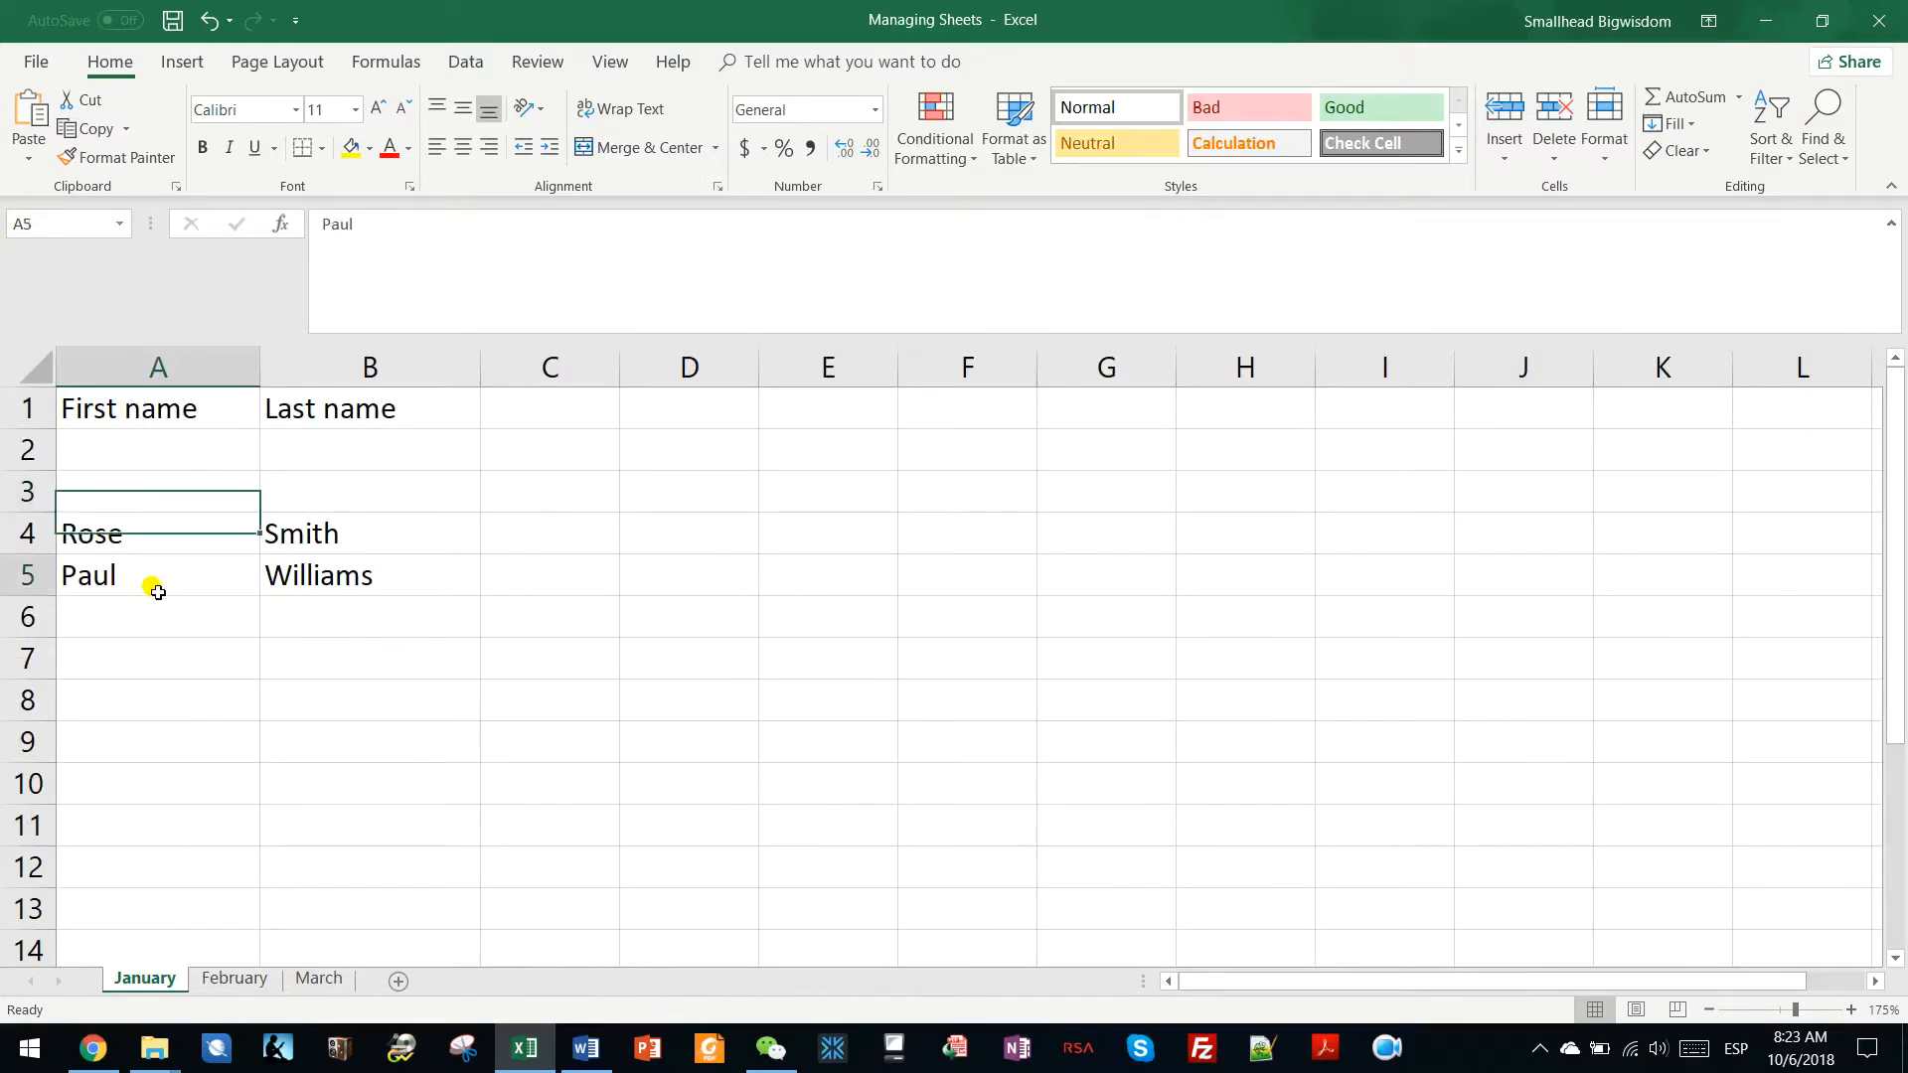
Step: Insert a blank column before the First name column on the January sheet
left_click(186, 361)
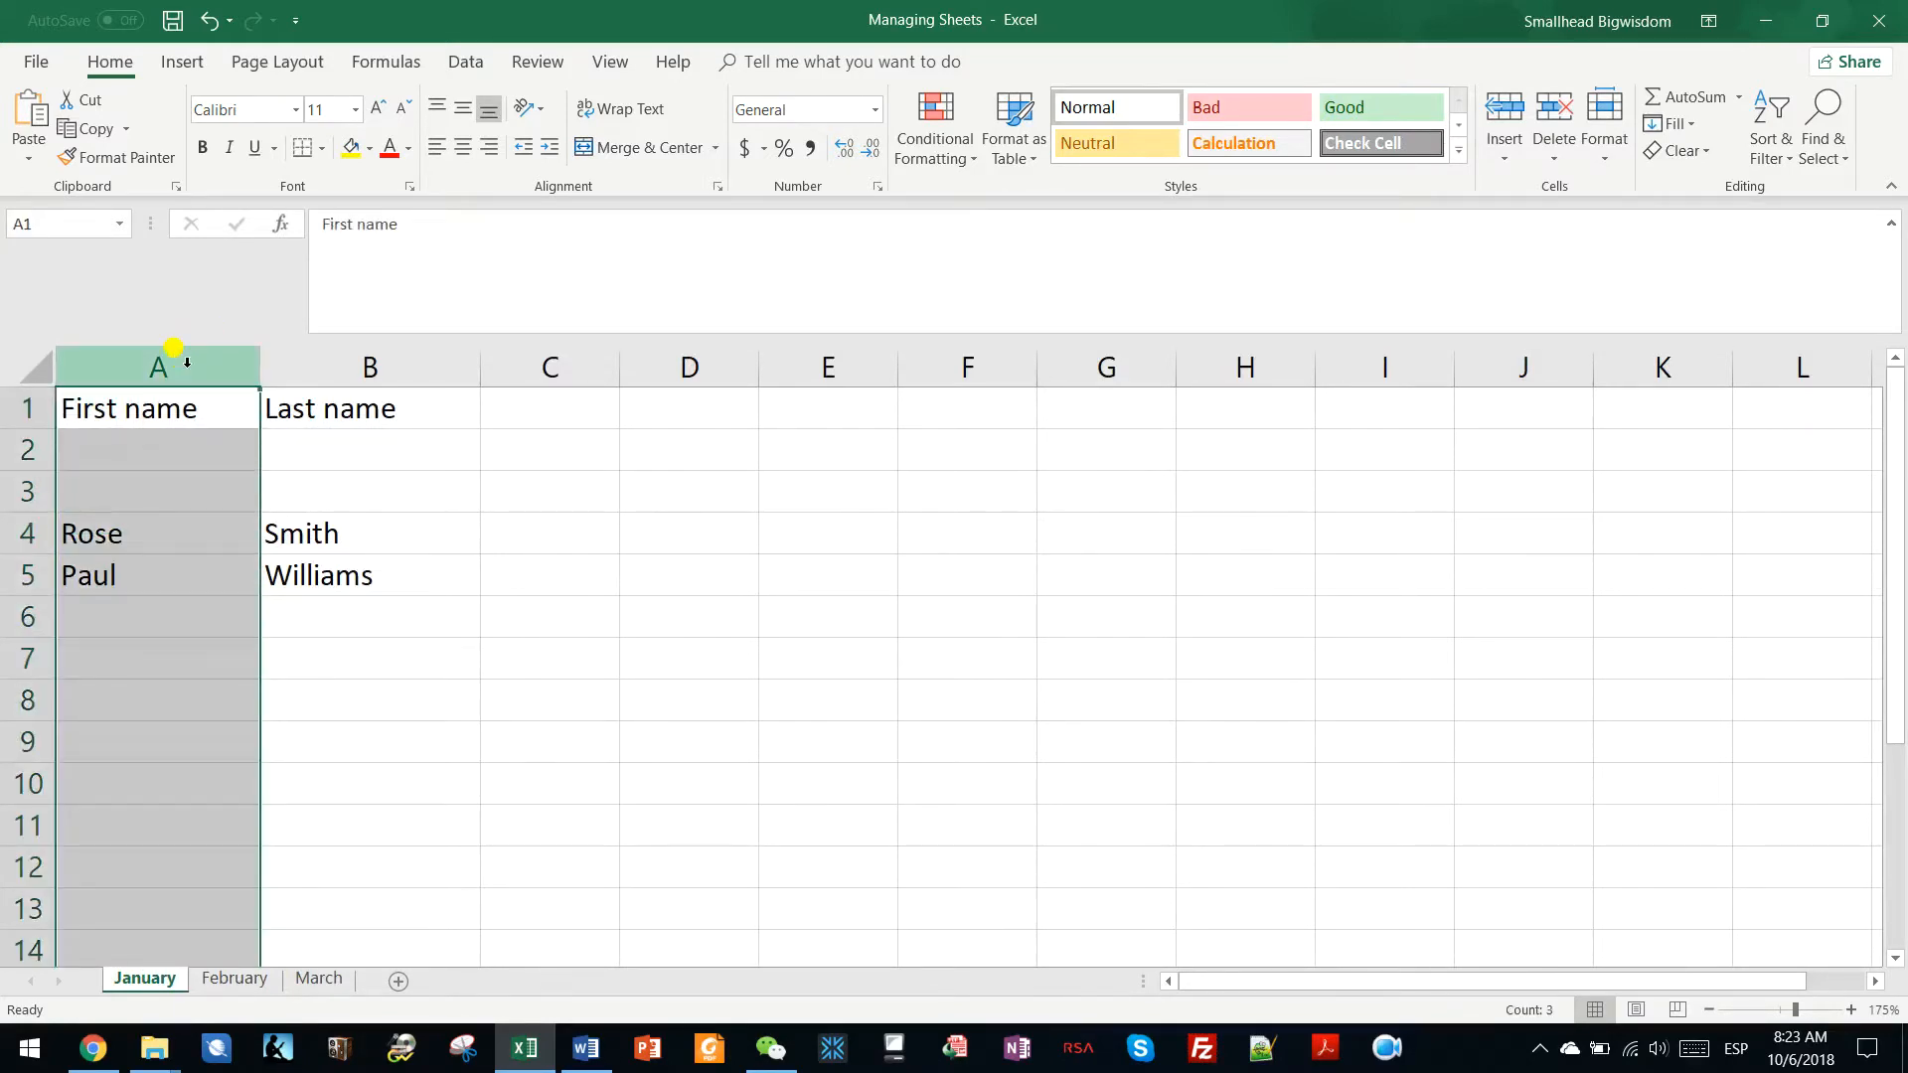
right_click(186, 364)
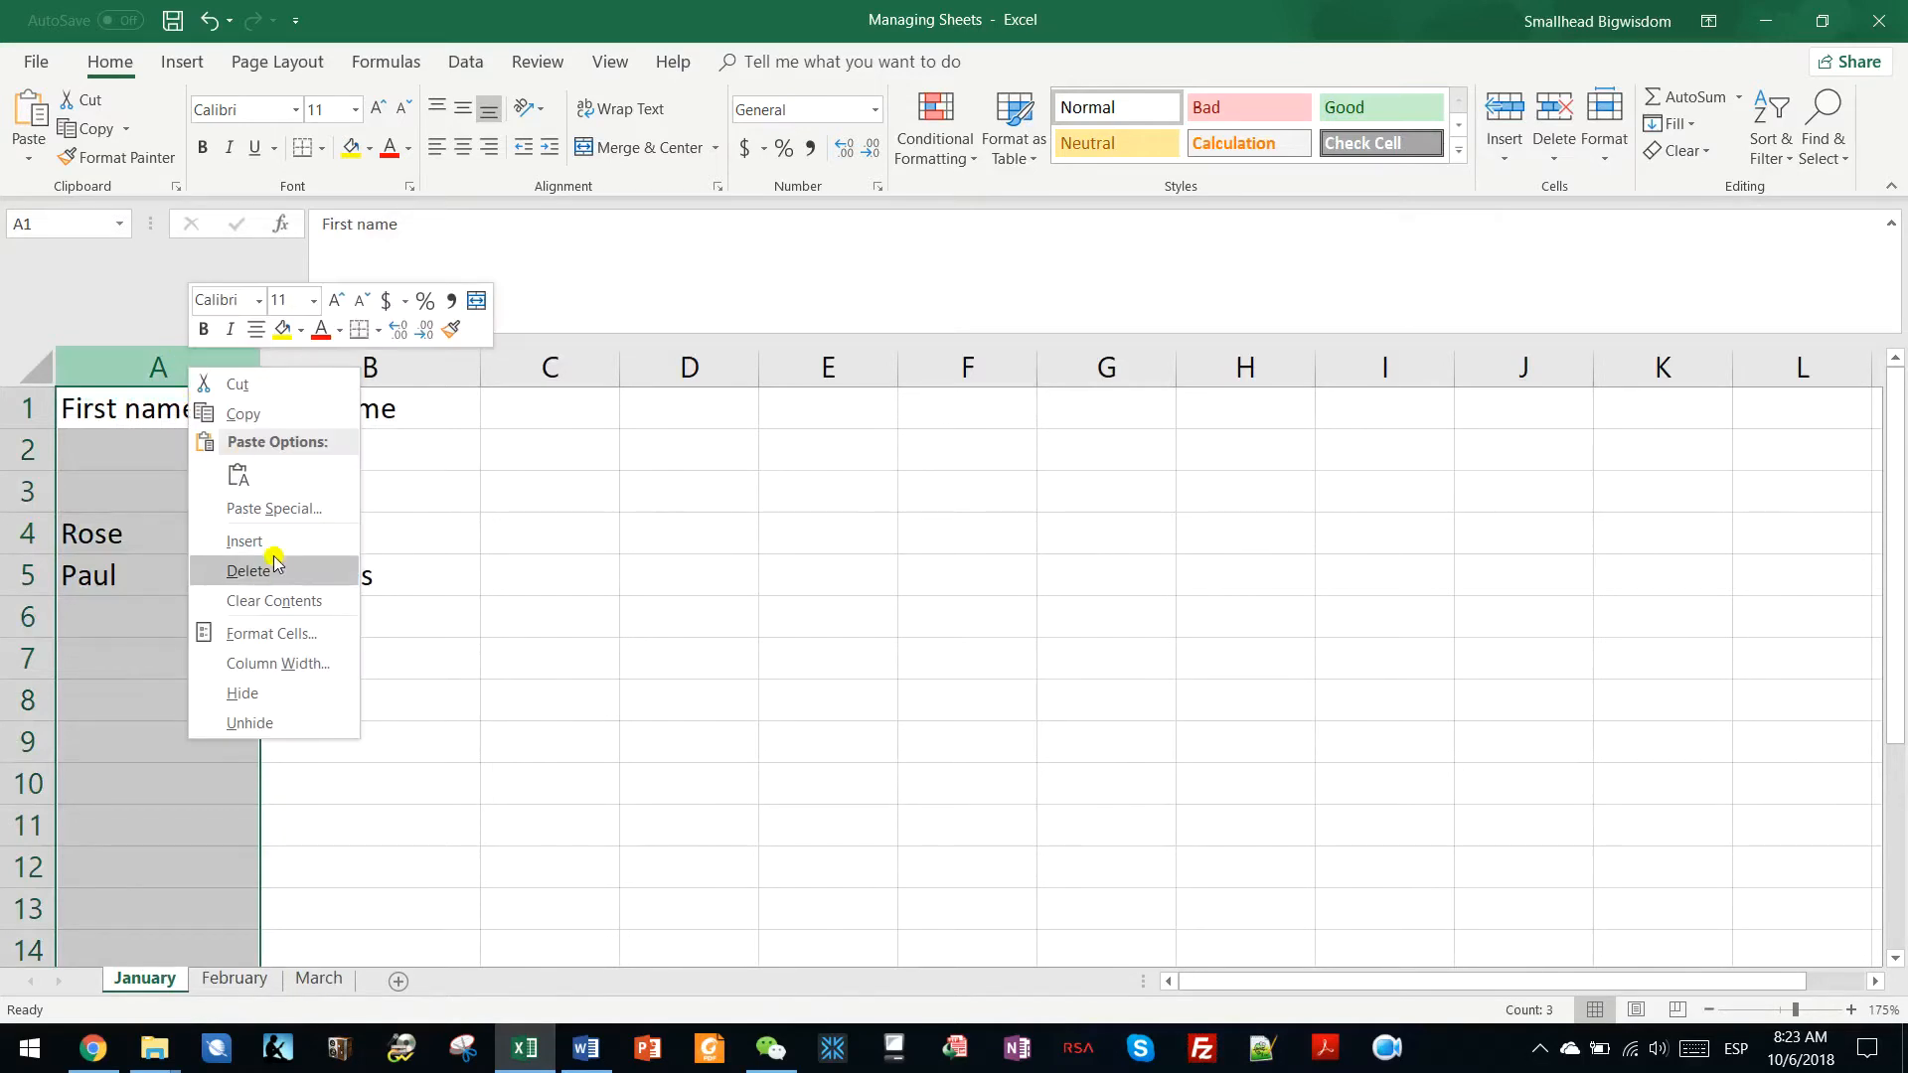
left_click(244, 541)
left_click(147, 477)
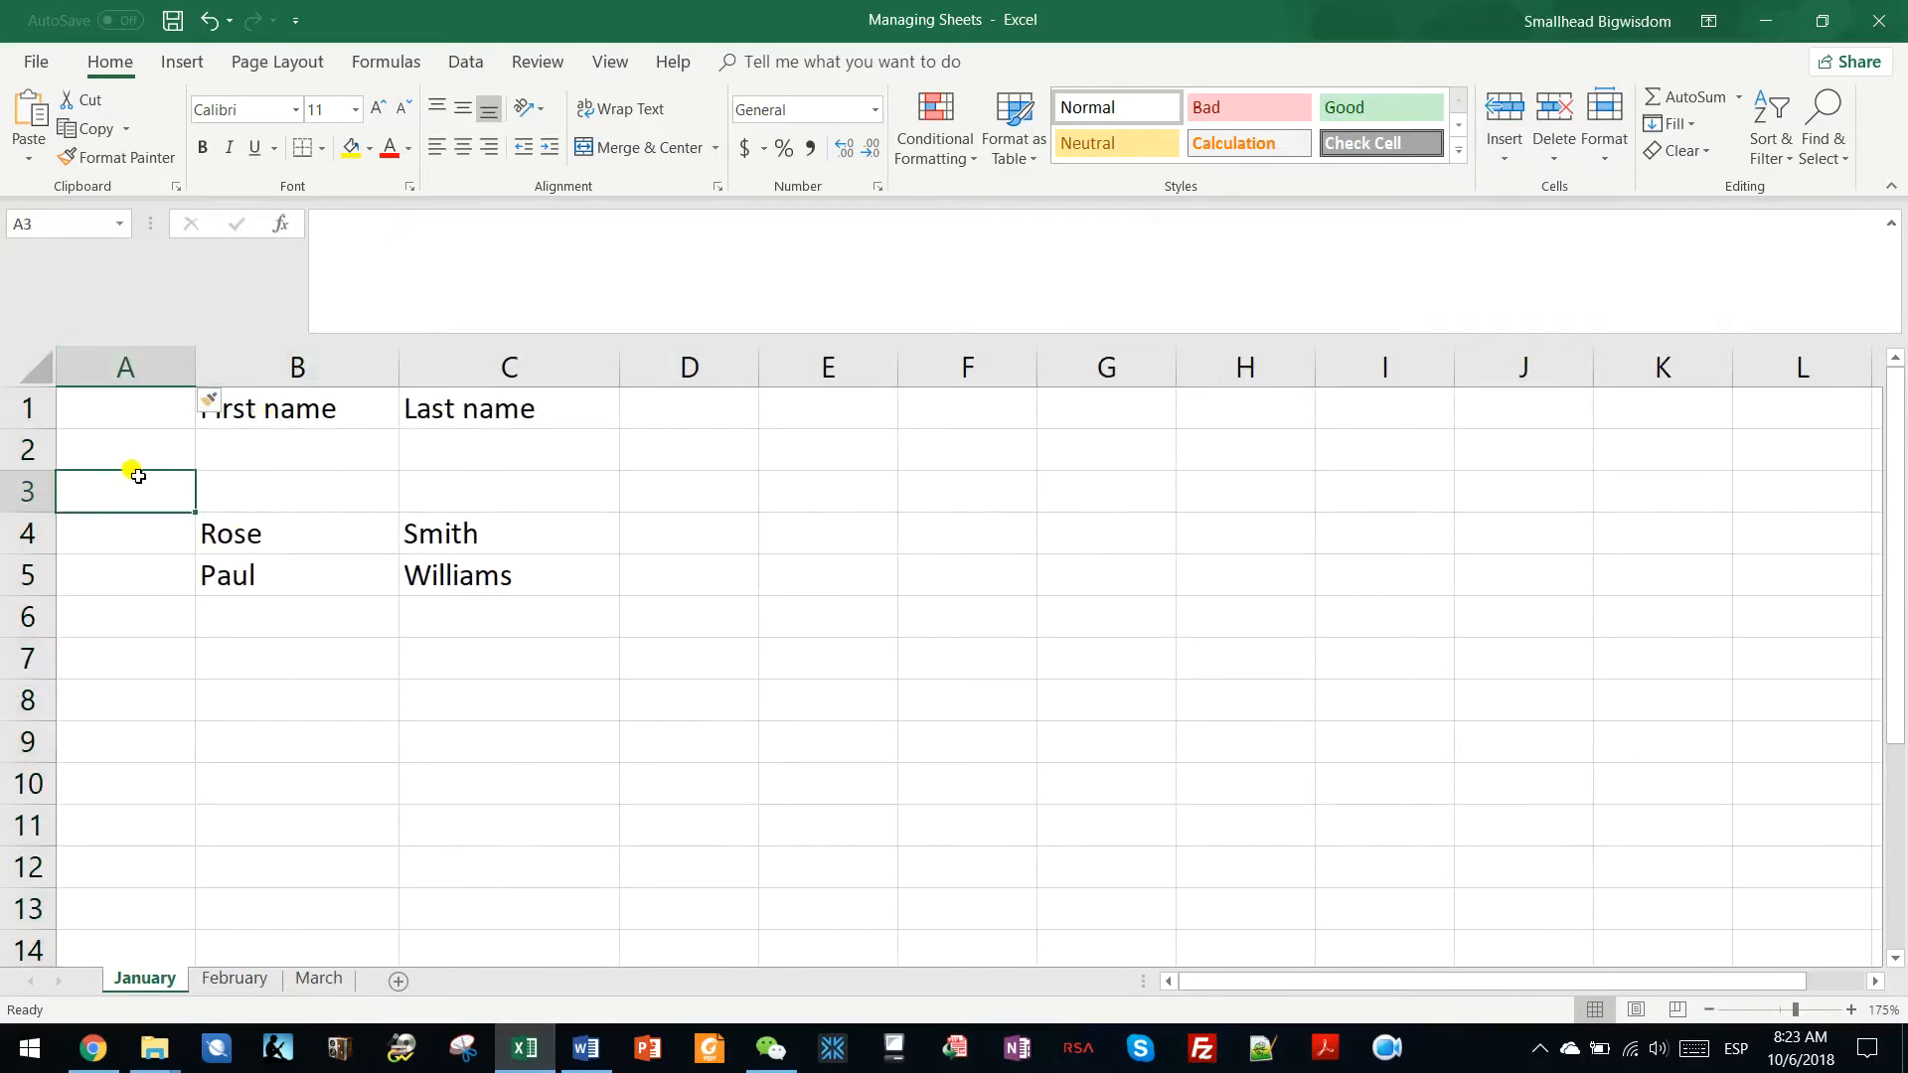
left_click(302, 430)
left_click(295, 490)
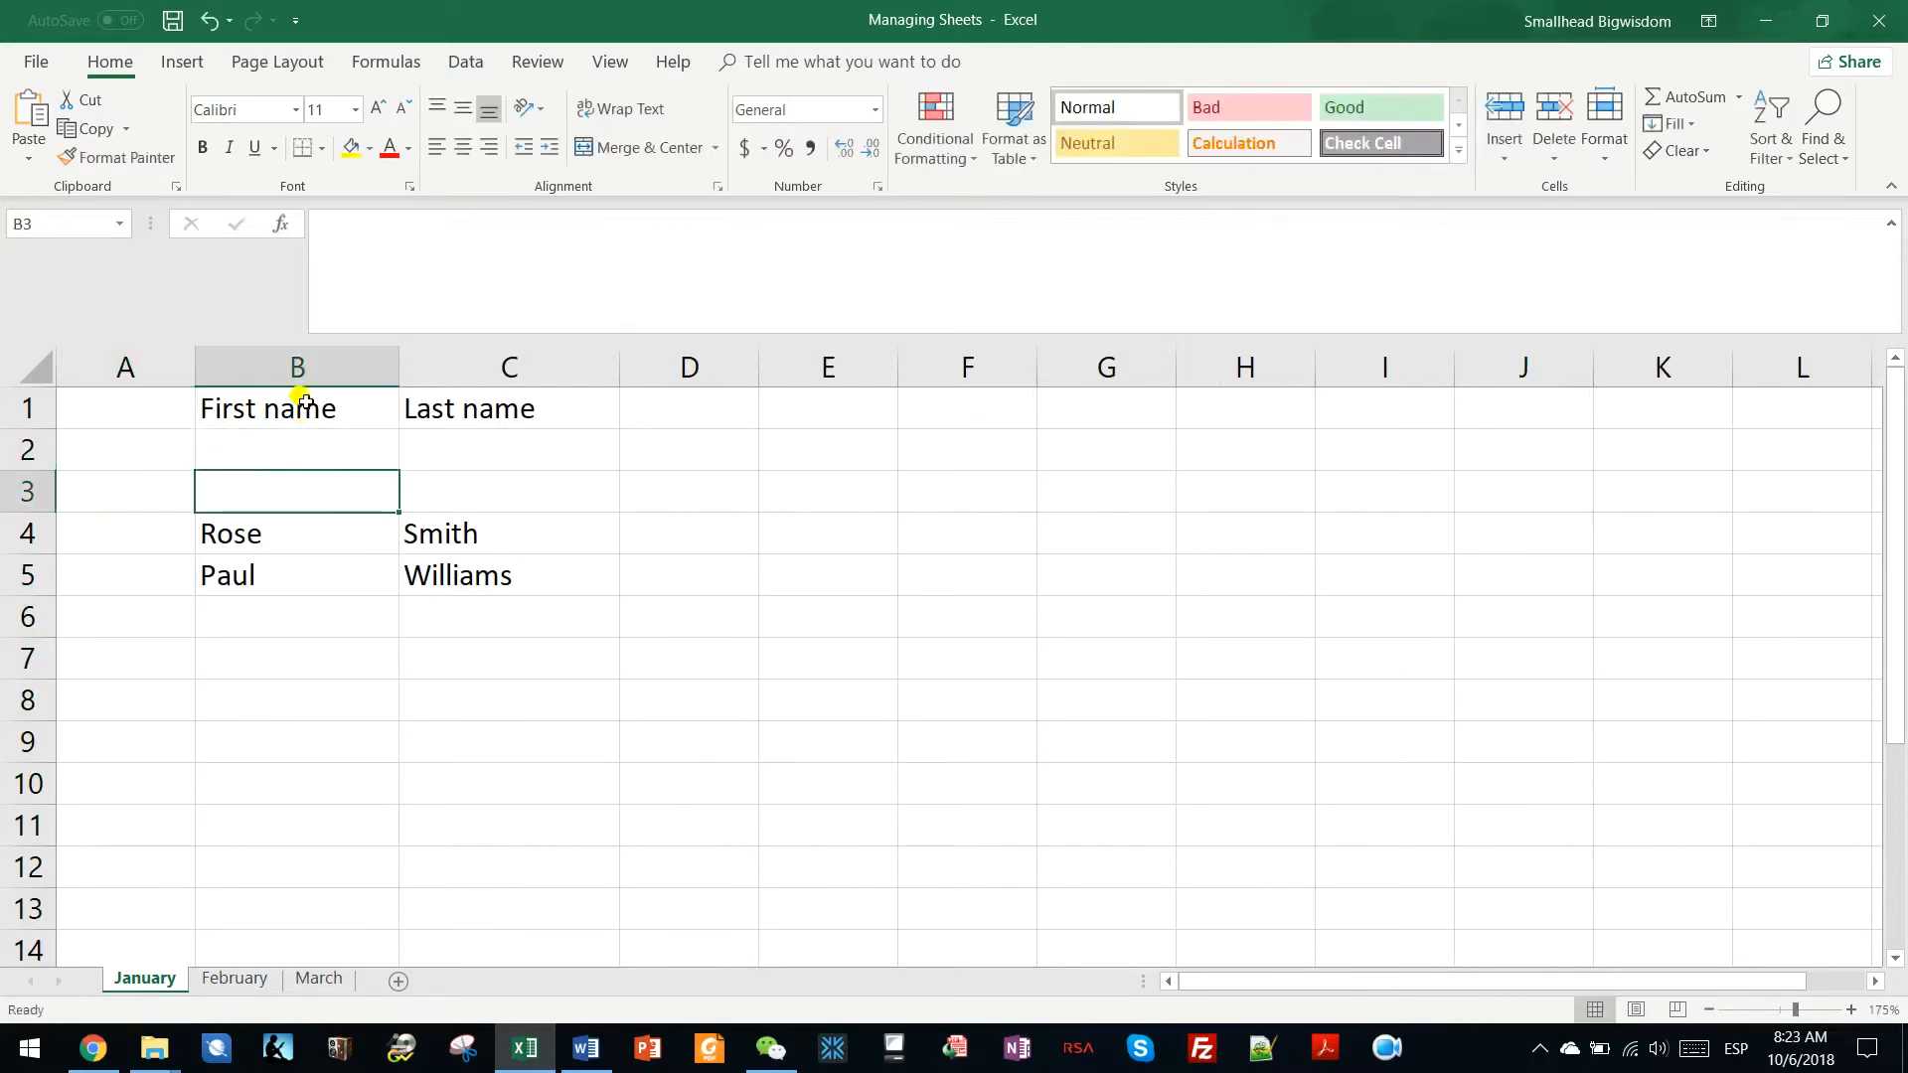
Step: Insert a blank column between the First name and Last name columns on the January sheet
right_click(484, 367)
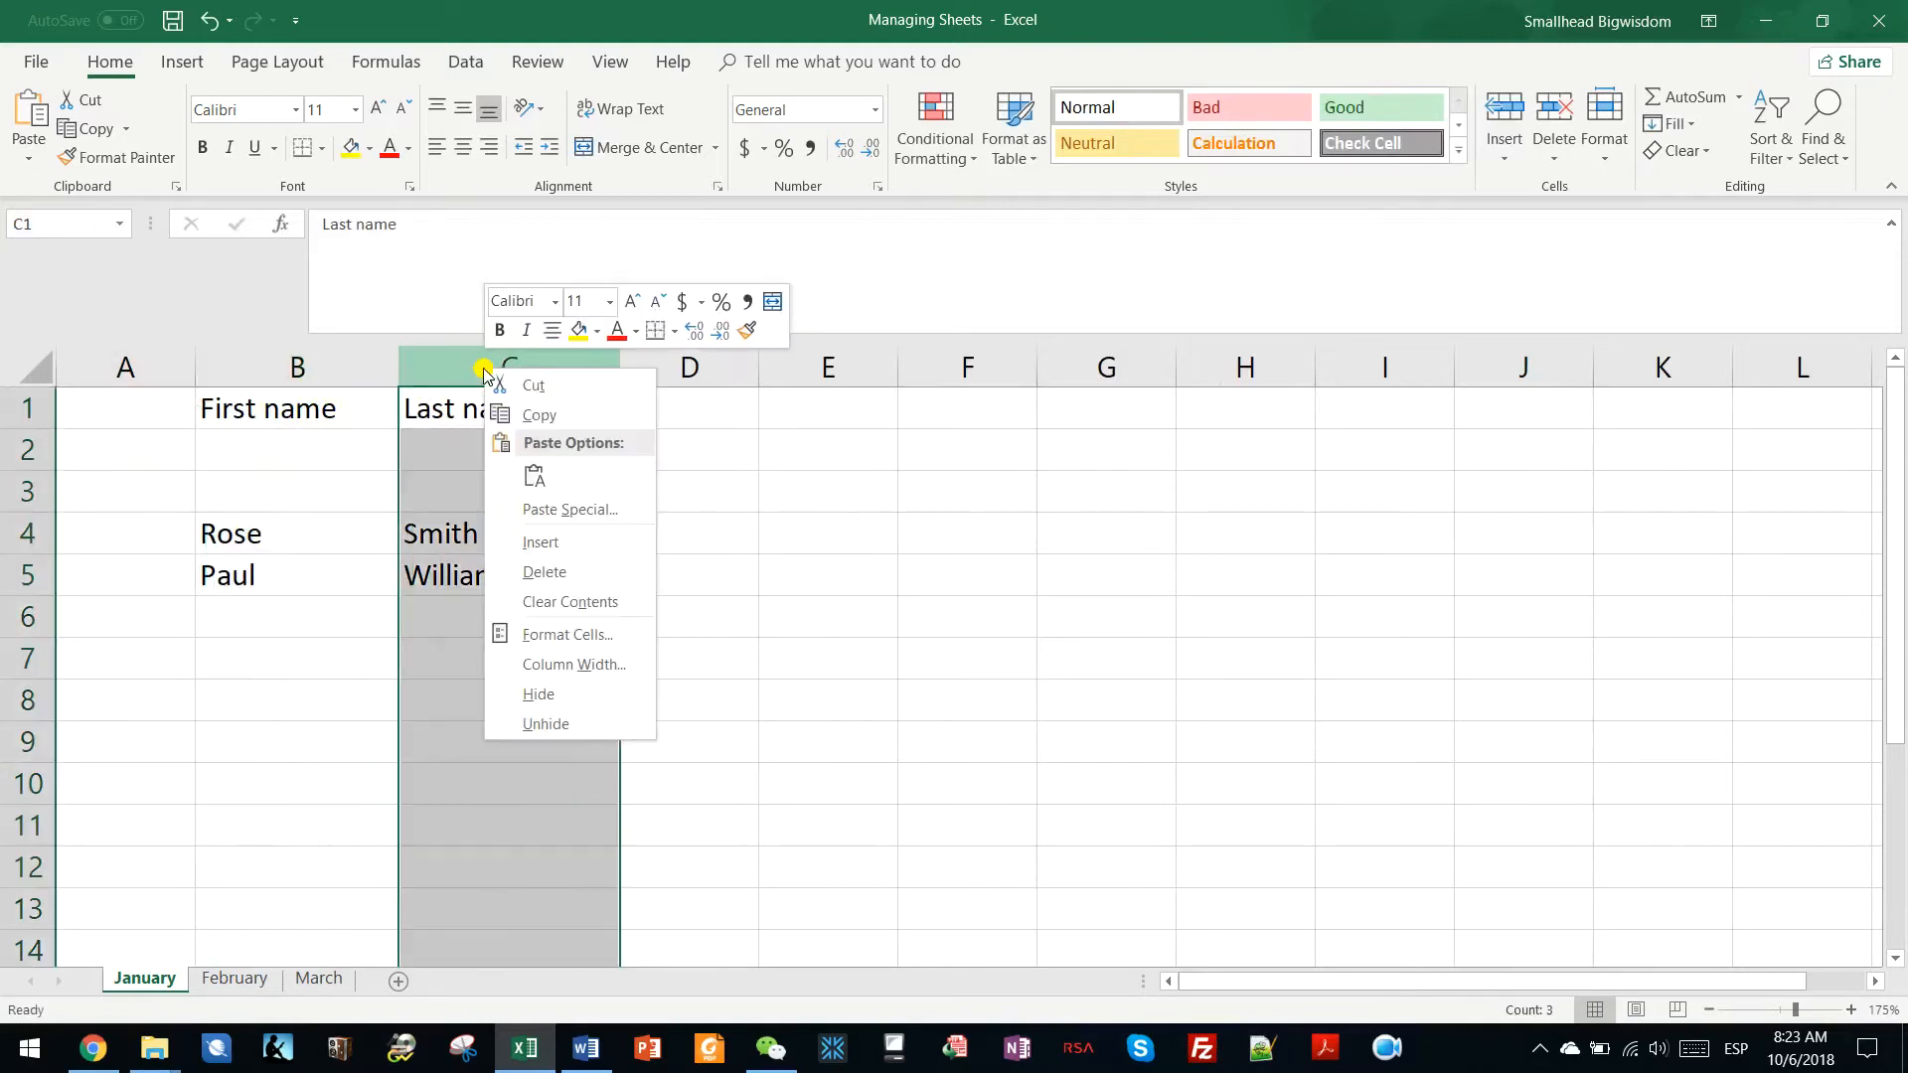
left_click(560, 544)
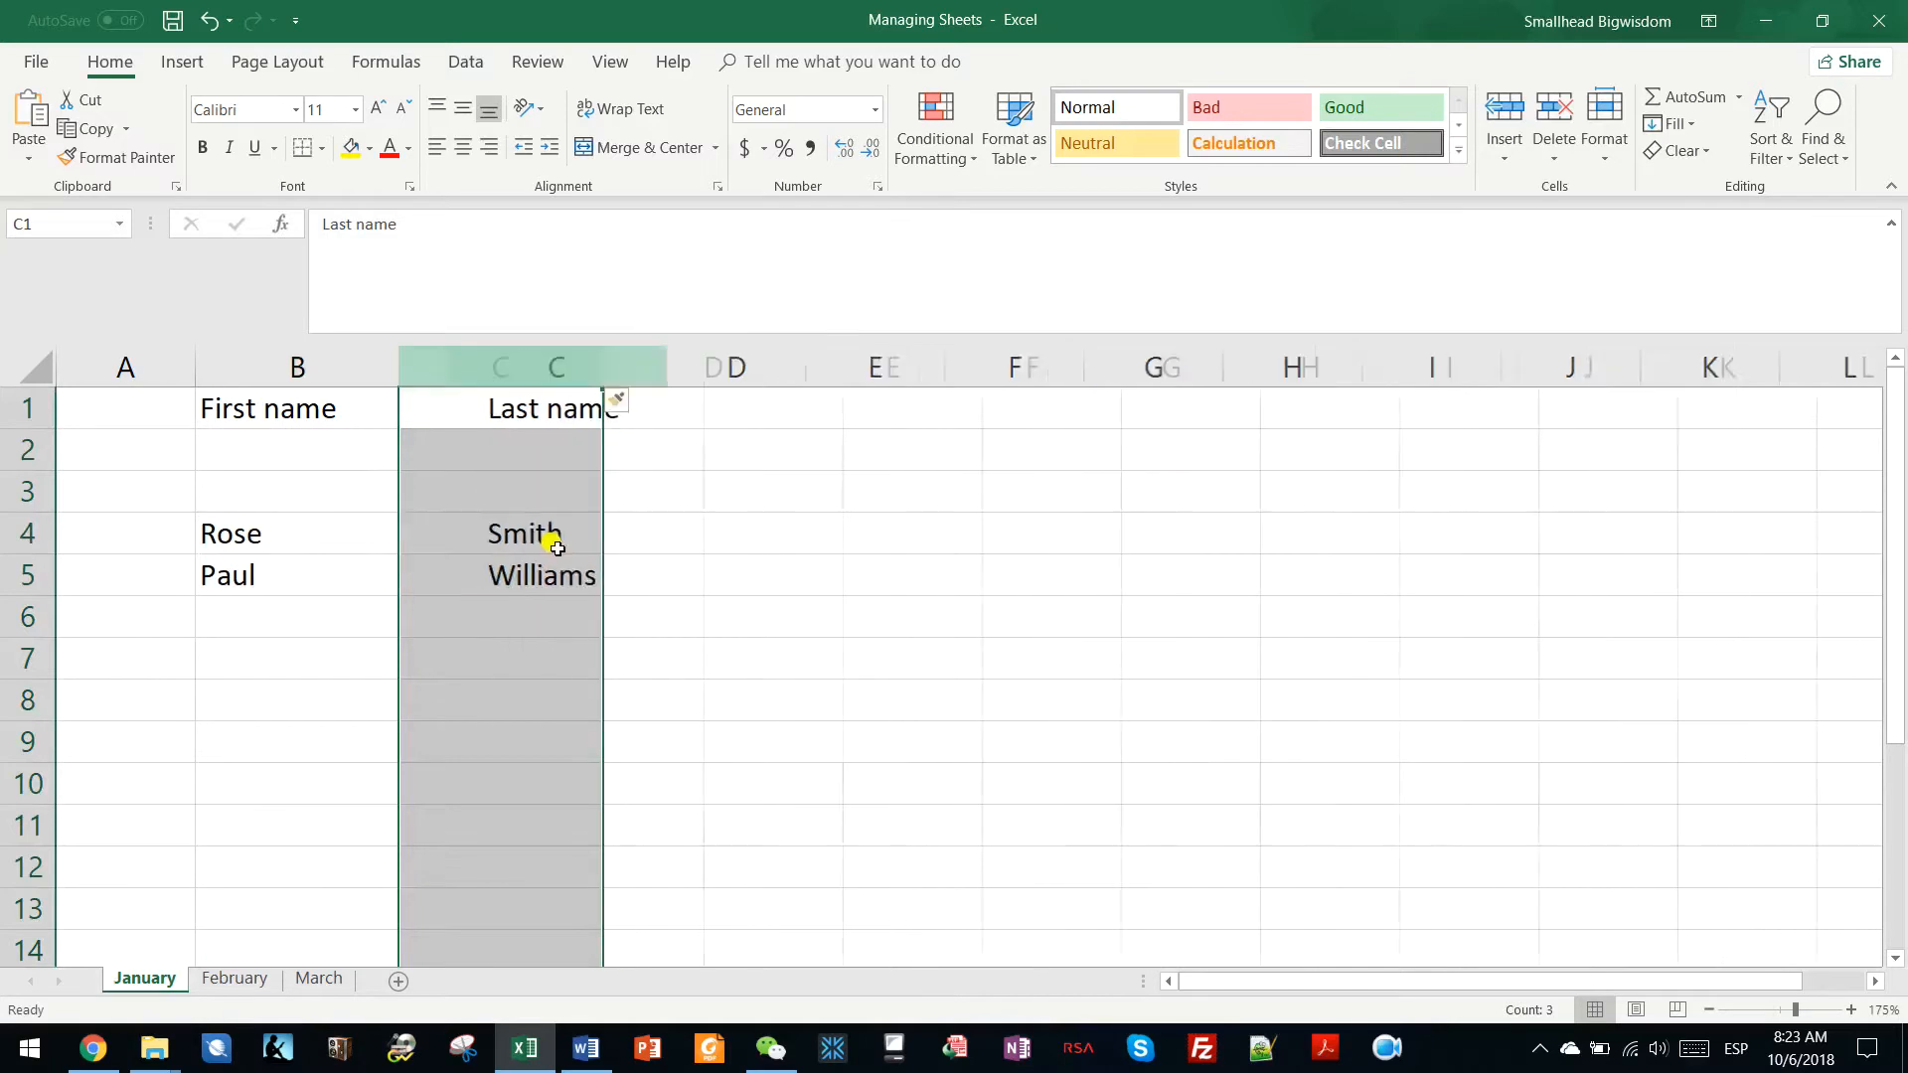
left_click(498, 528)
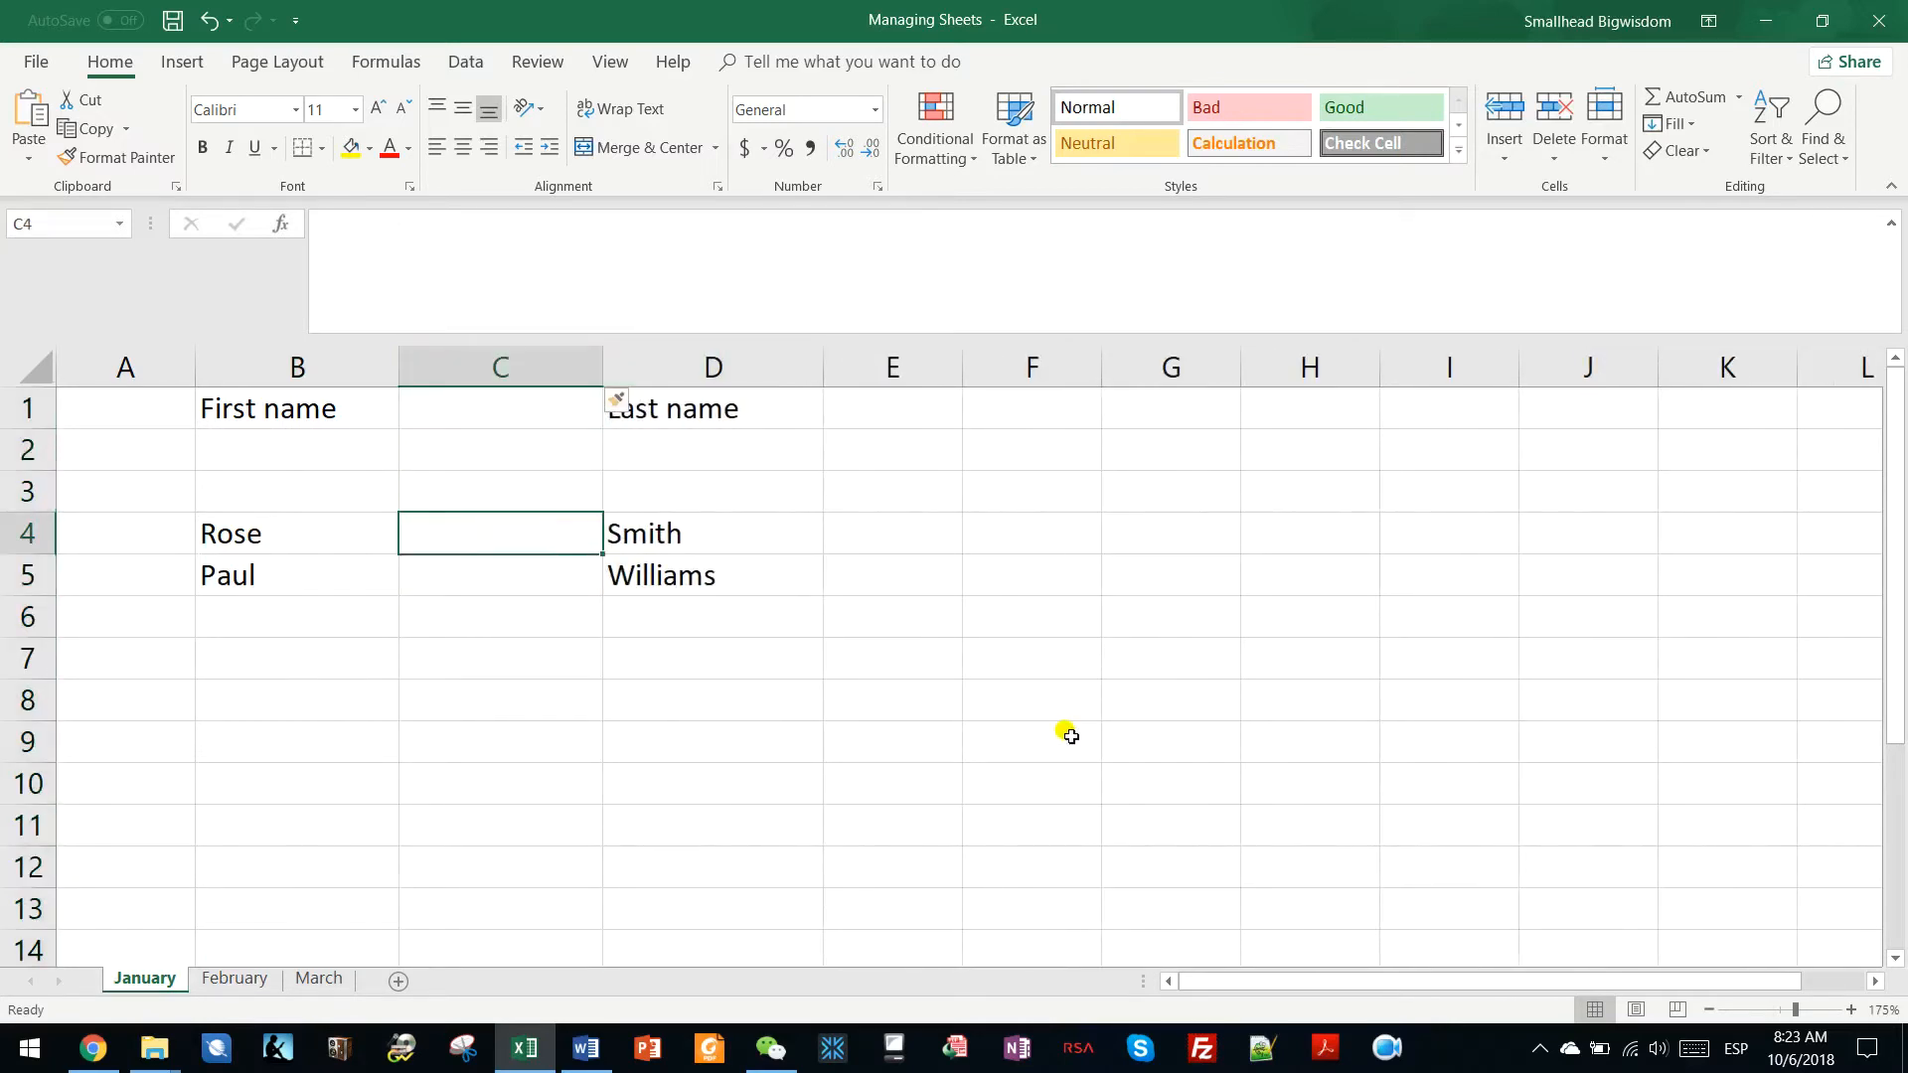
Step: Delete the blank column C between the First name and Last name columns
right_click(502, 363)
left_click(597, 566)
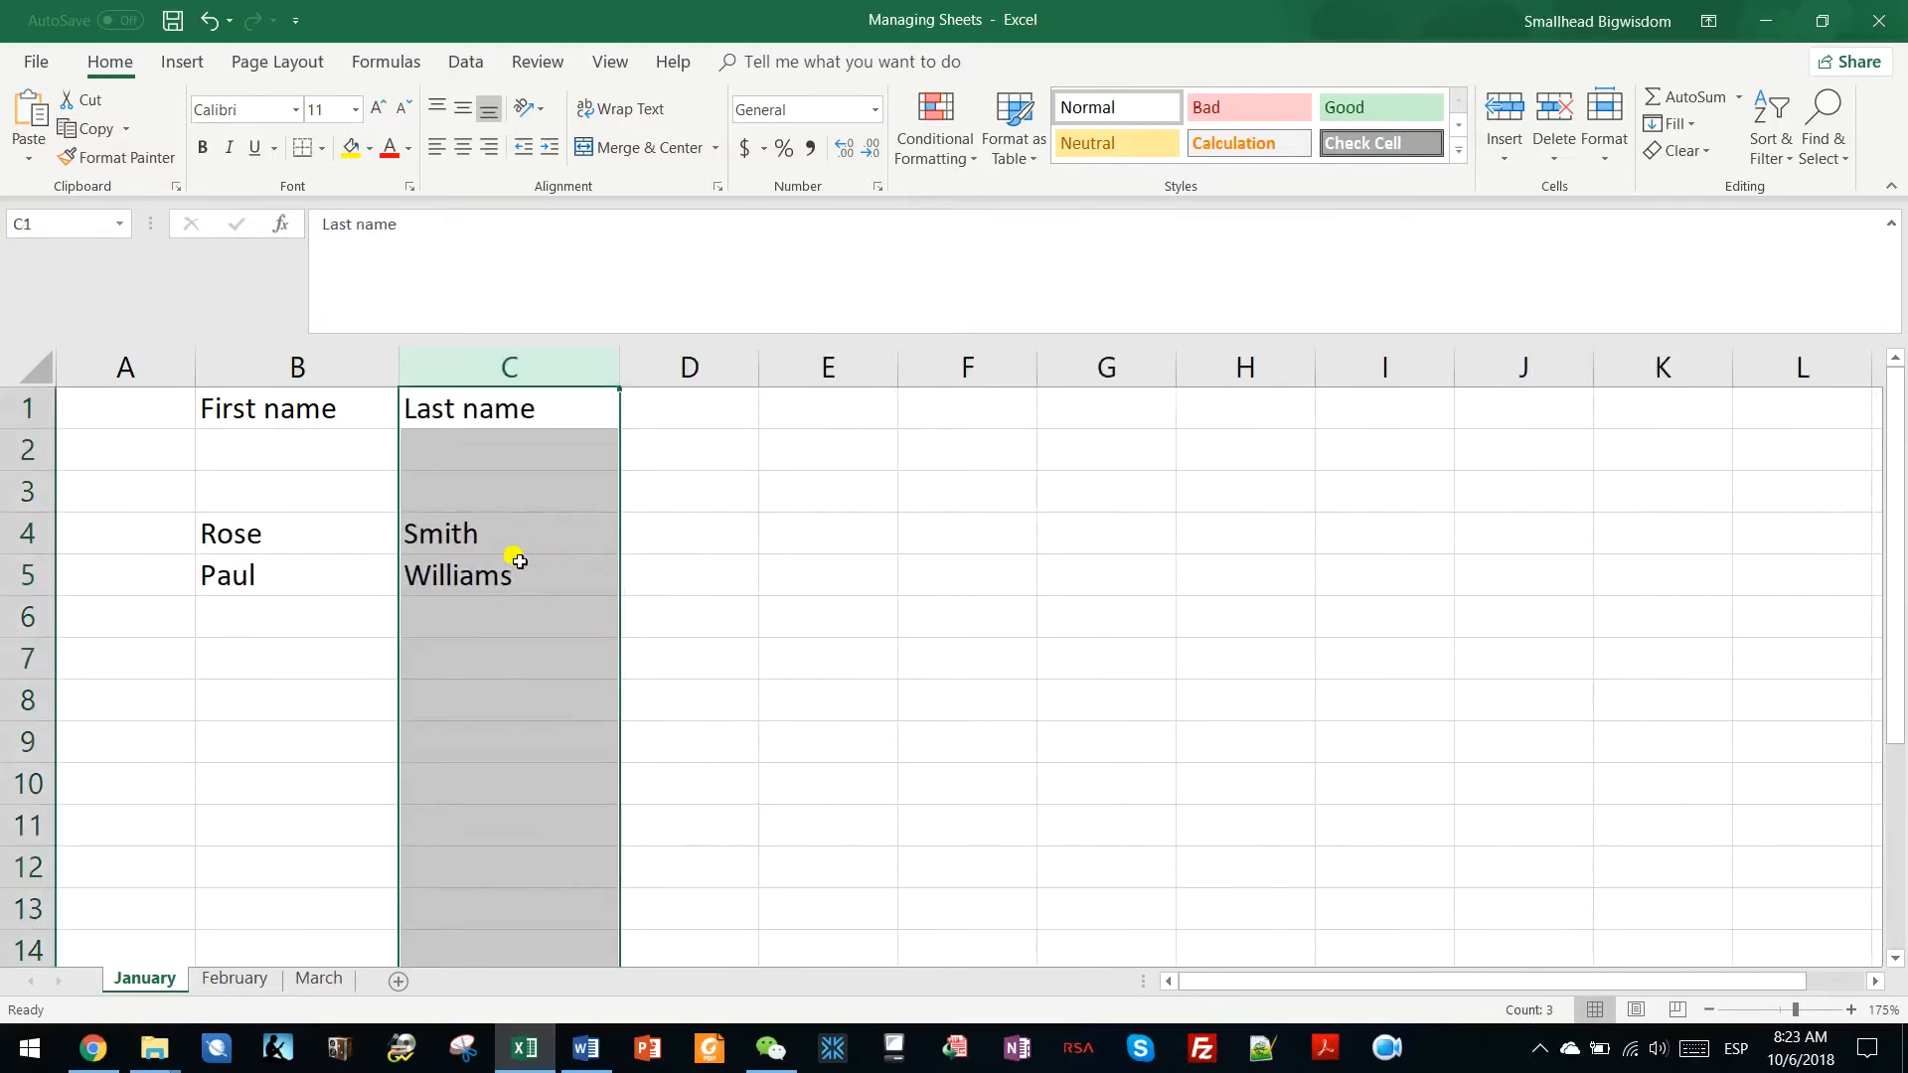
left_click(518, 561)
Step: Delete the blank rows 2 and 3 below the header row of the January sheet
left_click(16, 459)
left_click_drag(16, 459, 19, 494)
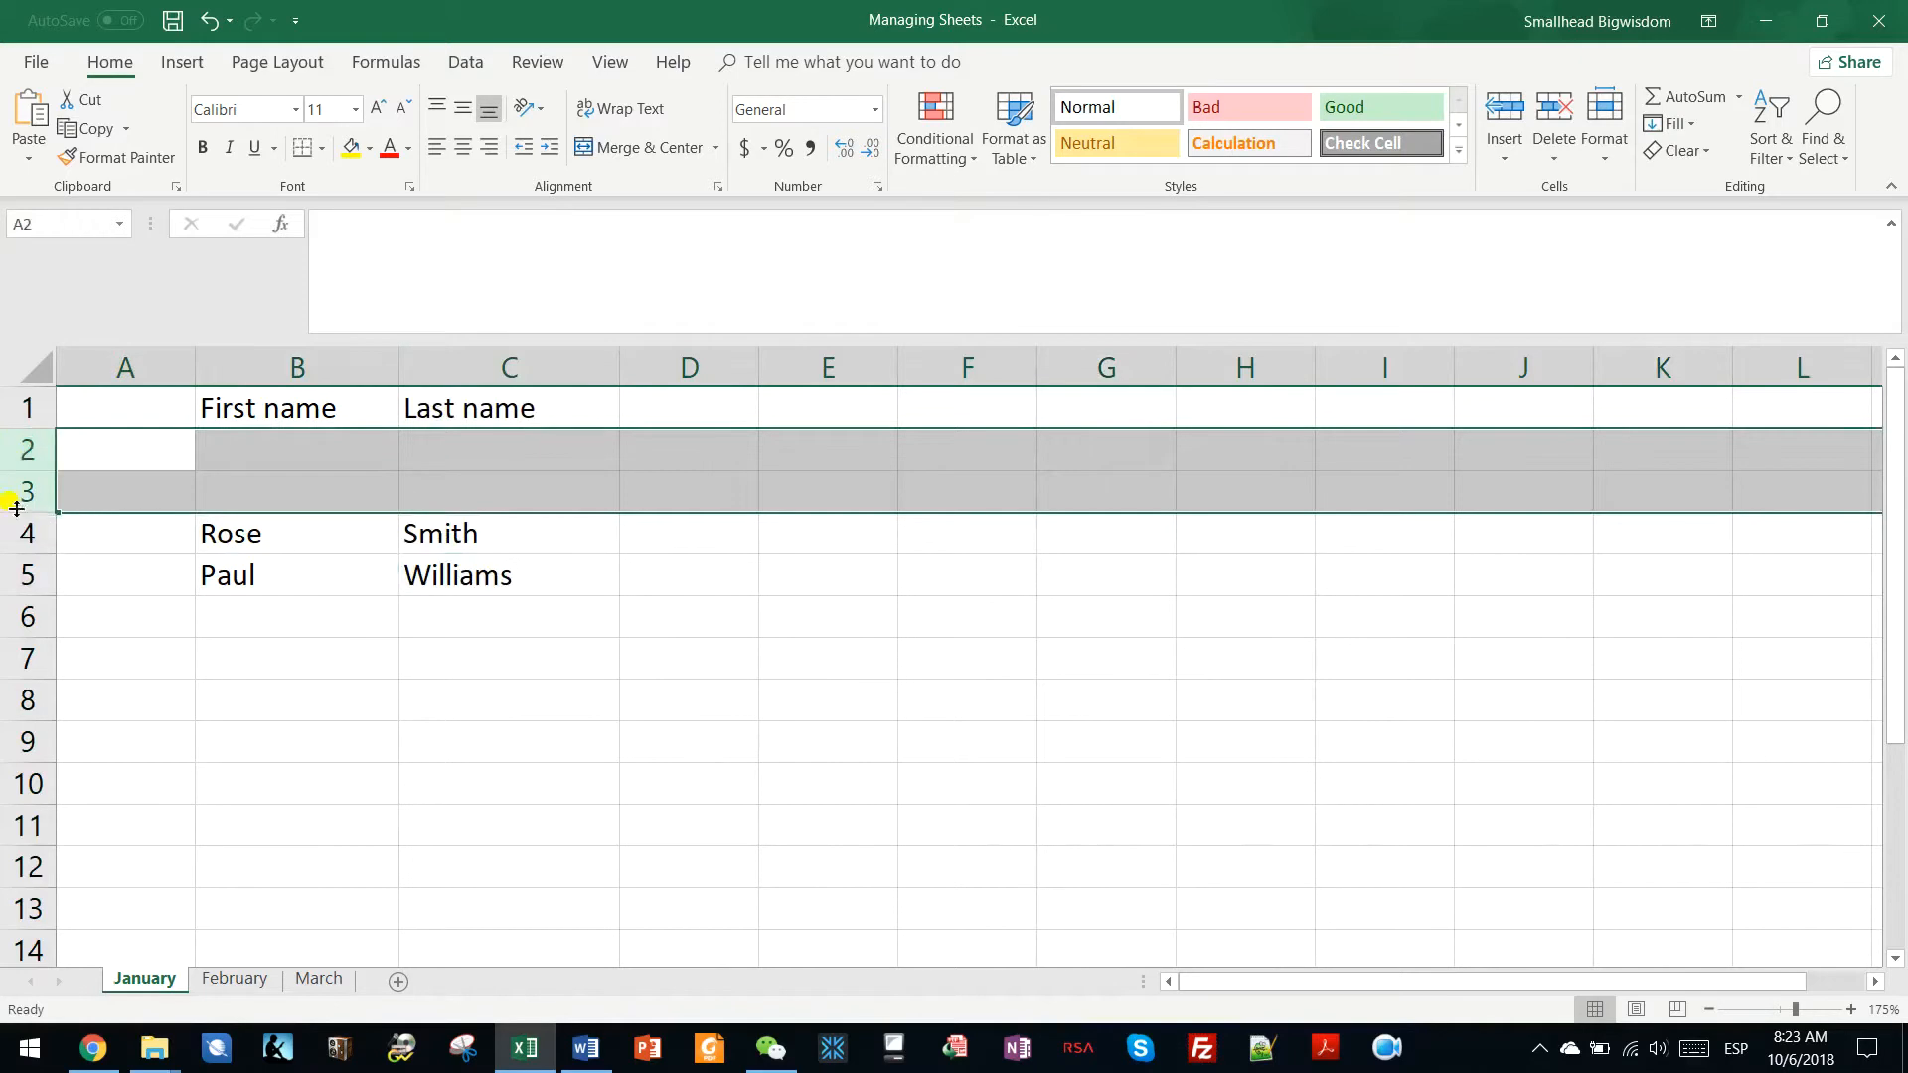
right_click(27, 450)
left_click(112, 664)
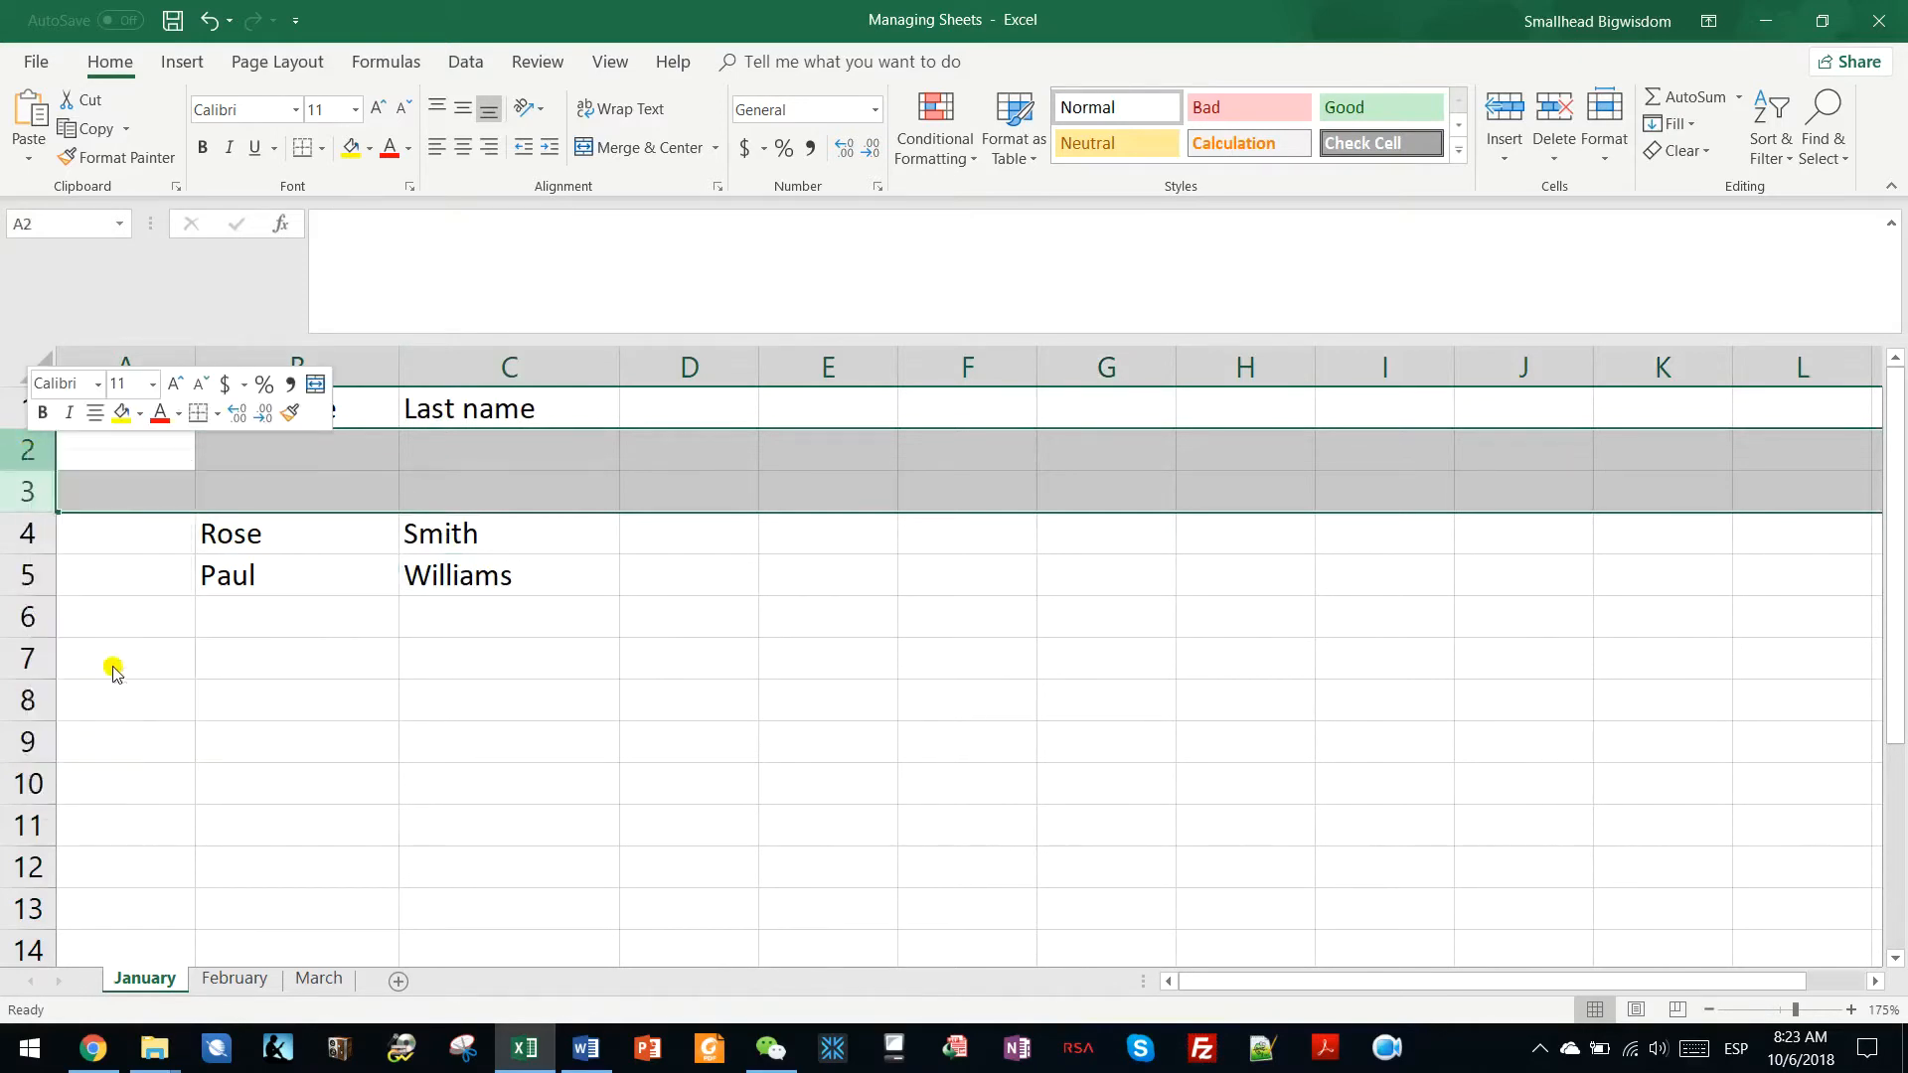
left_click(188, 581)
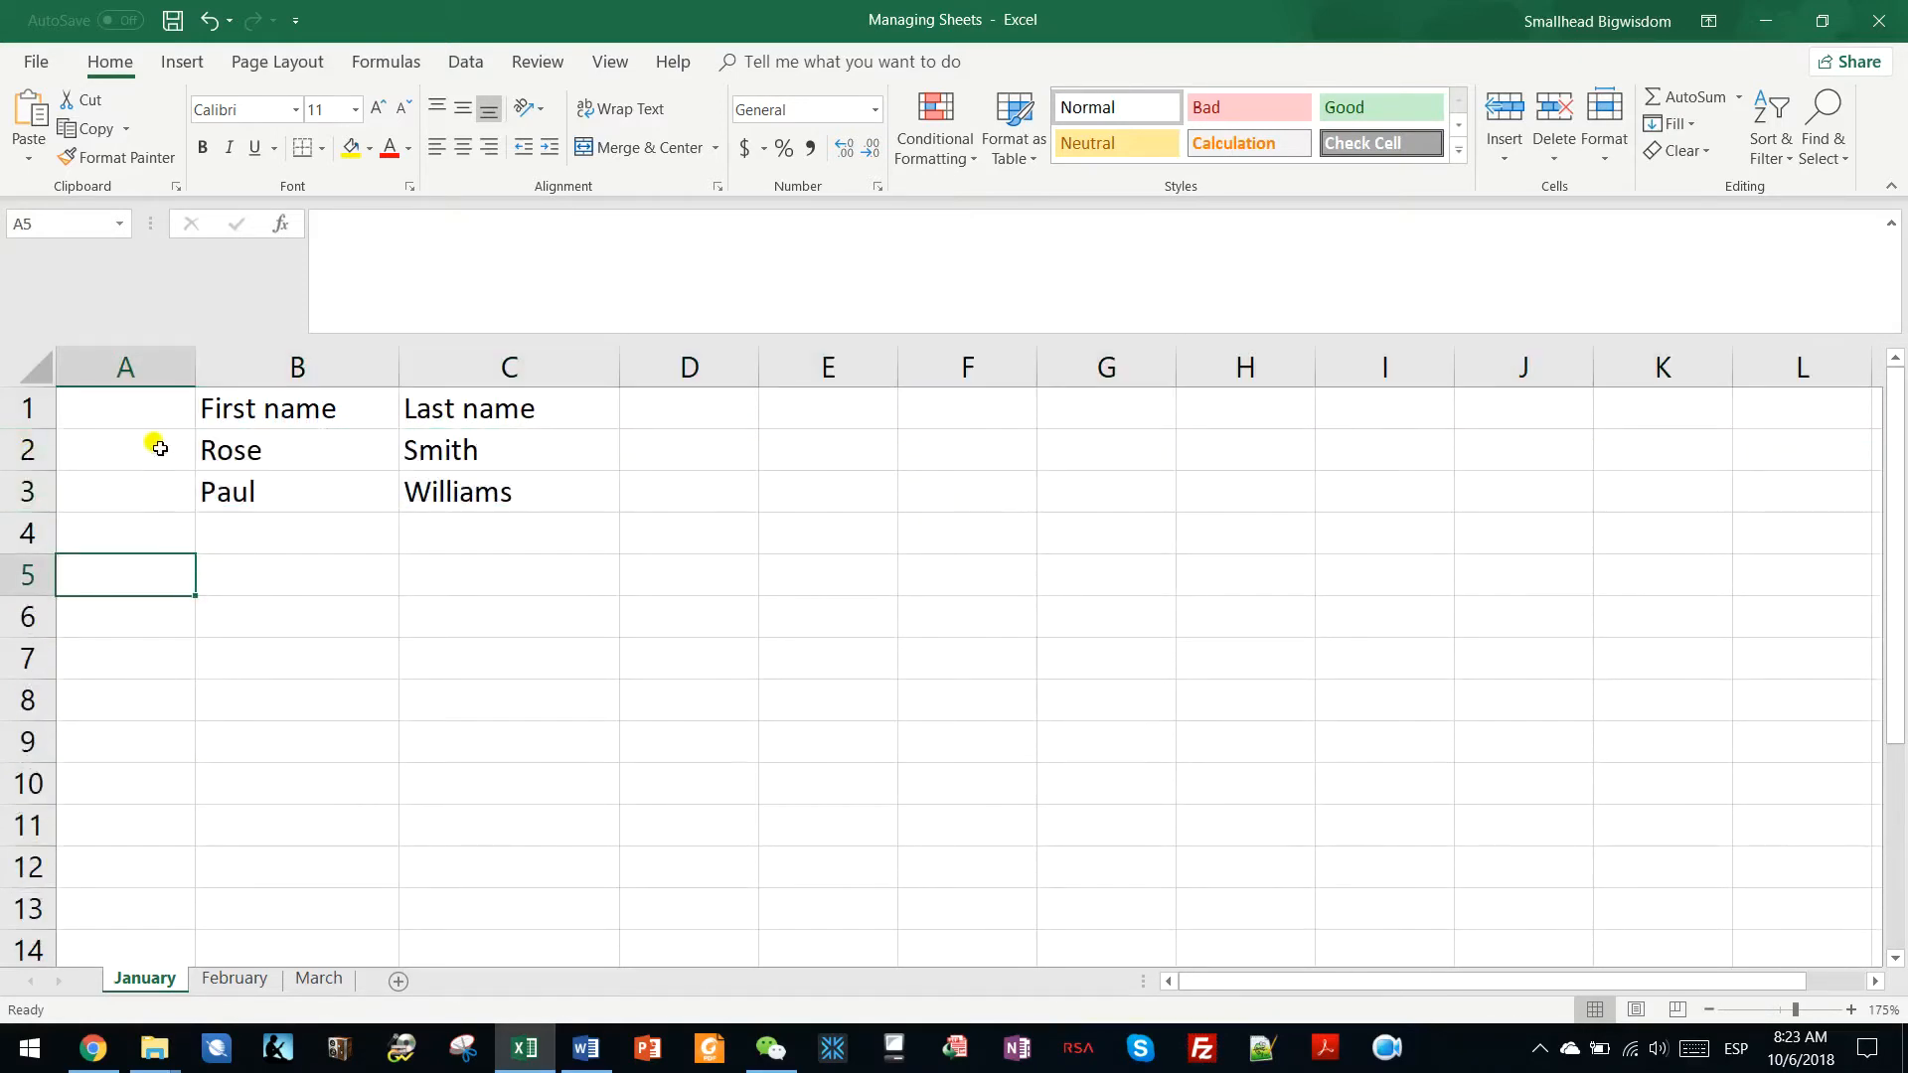
Step: Delete the blank column A before the First name column on the January sheet
right_click(139, 366)
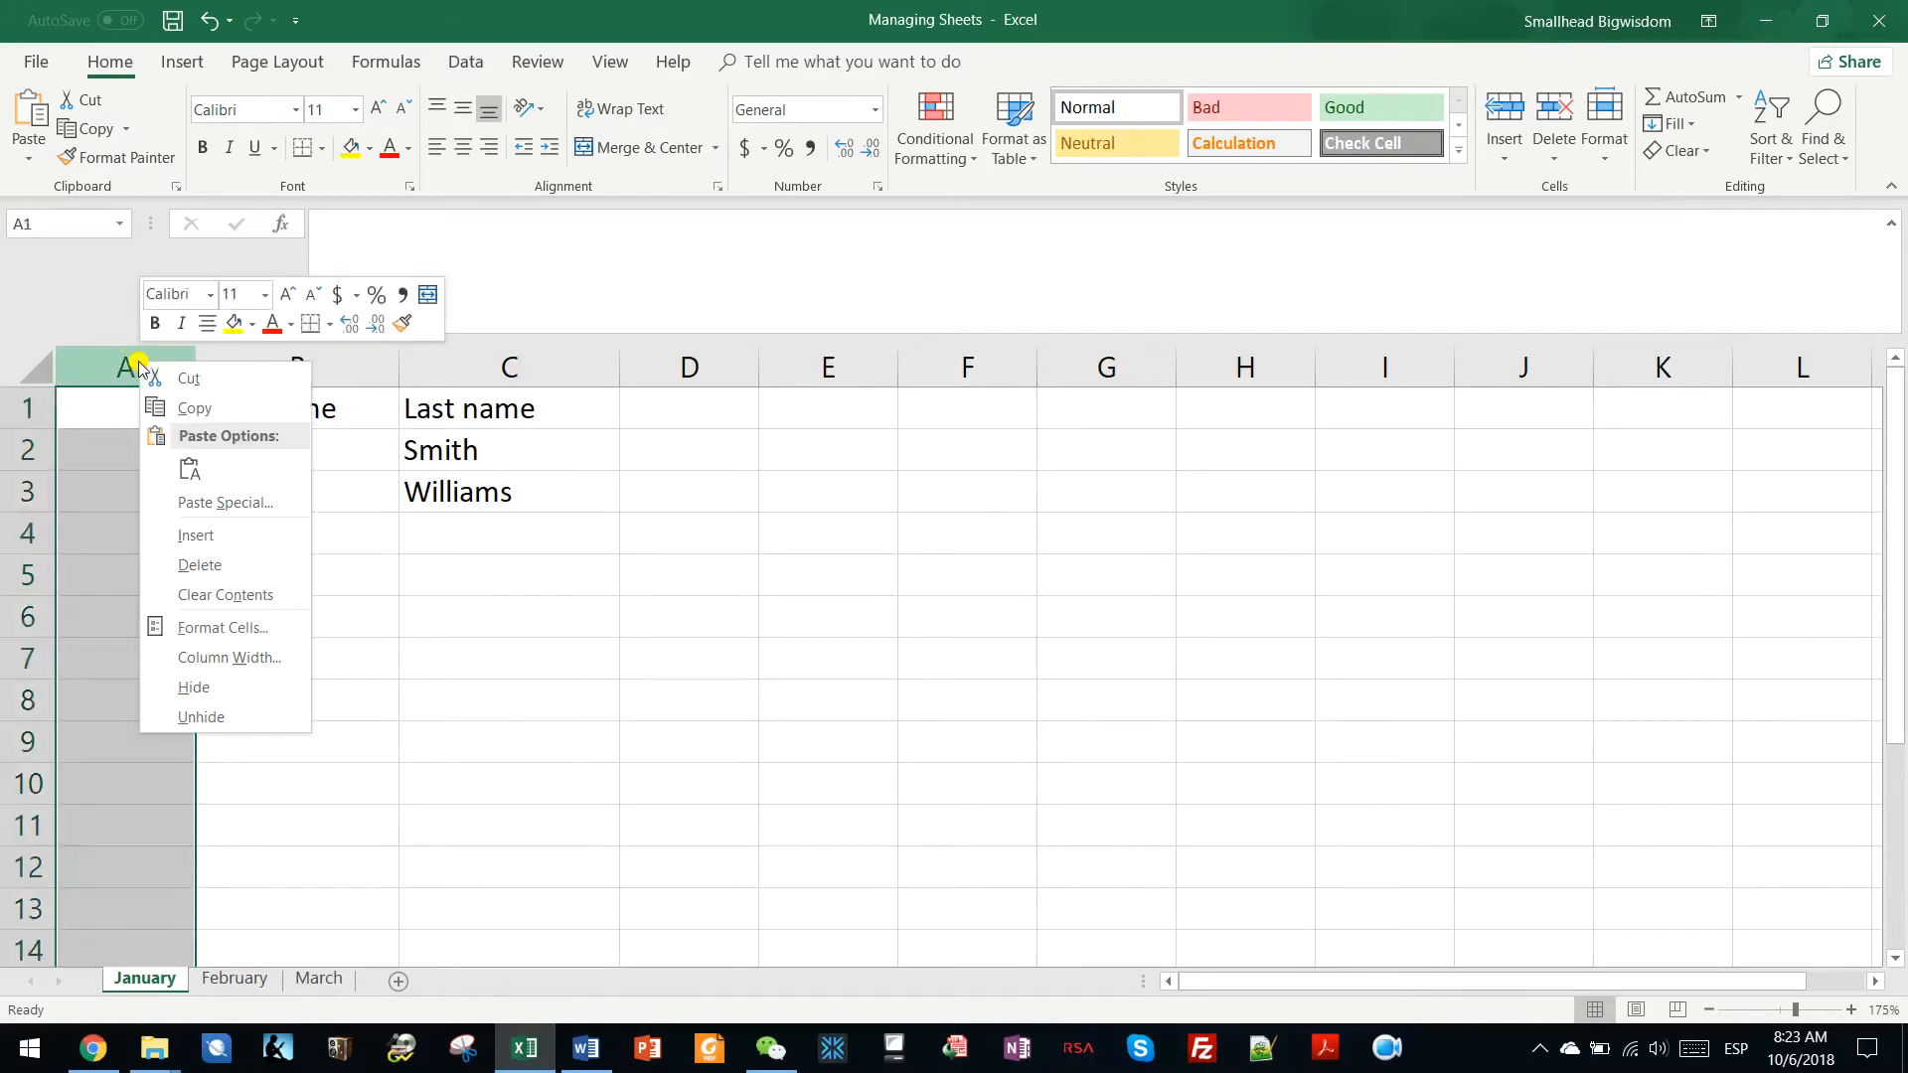
left_click(213, 565)
left_click(181, 558)
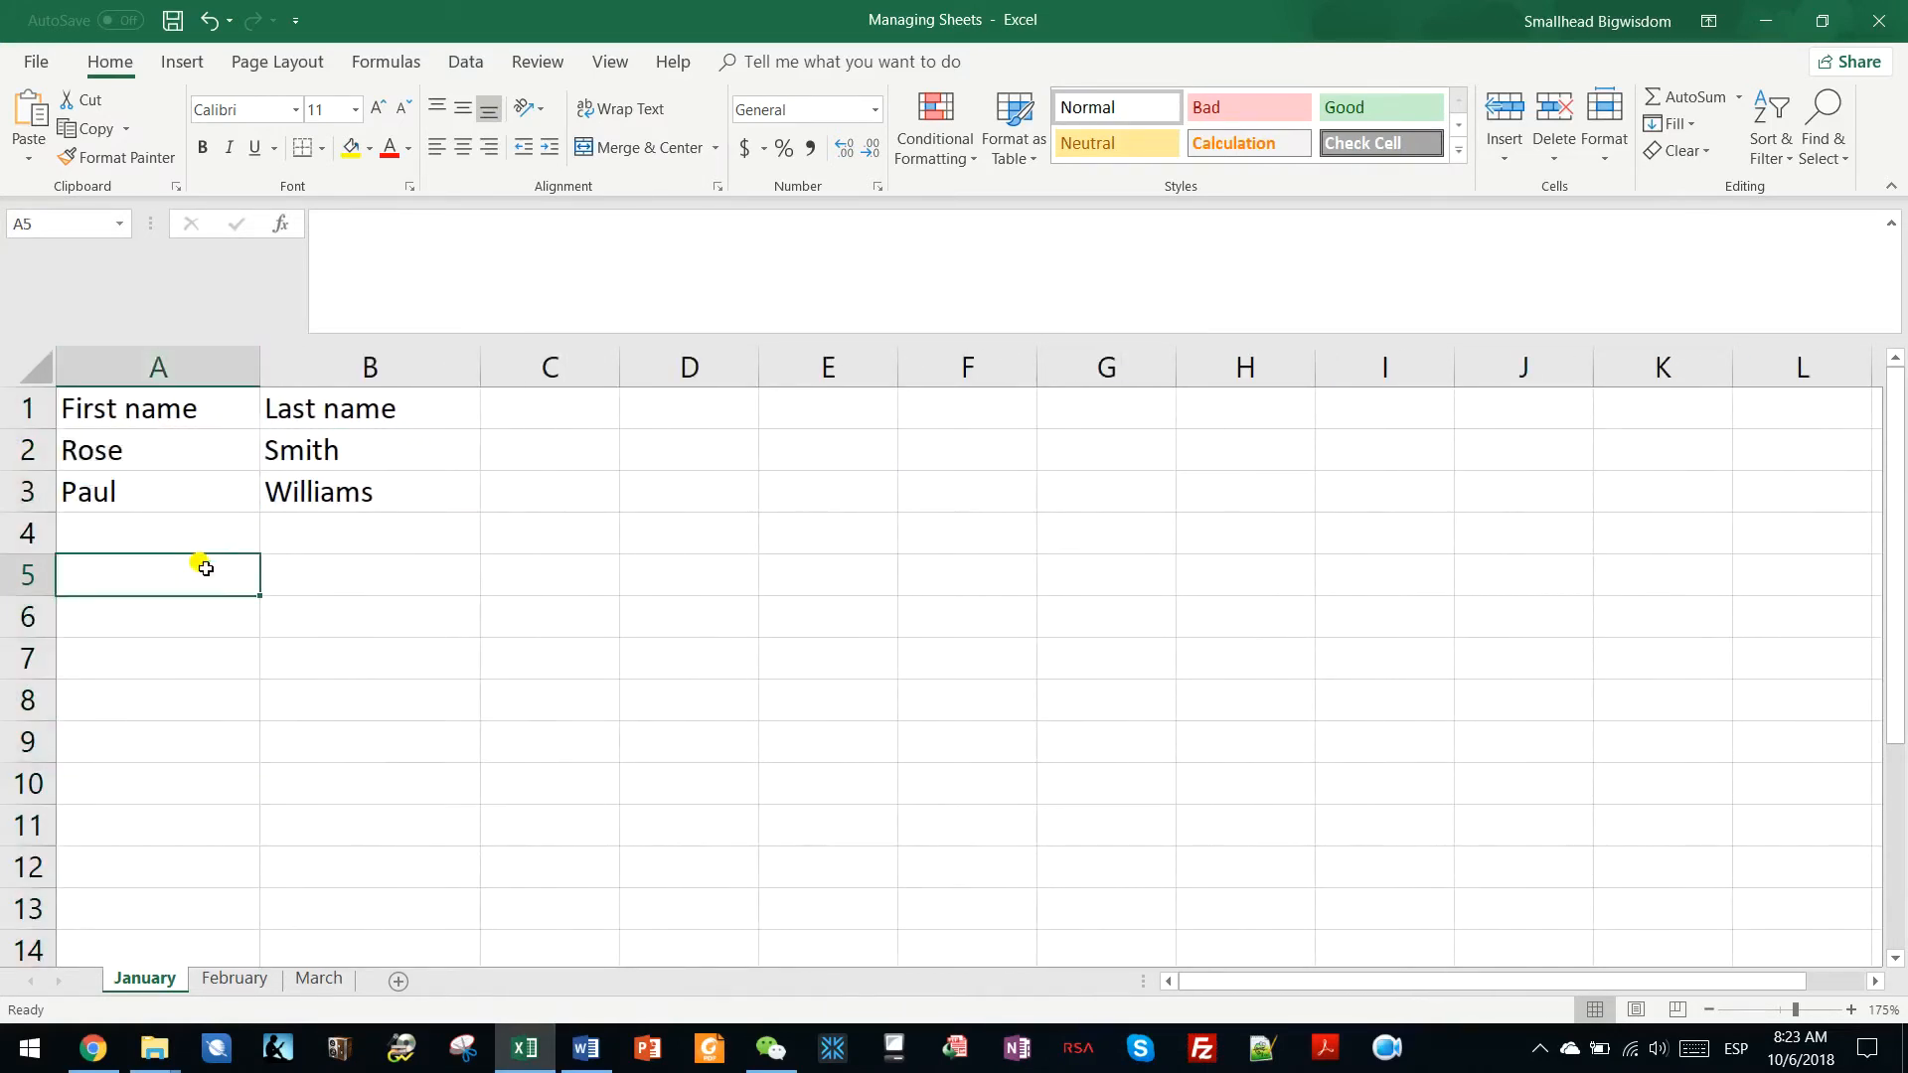
Step: Clear the contents of A1:B6 on the February sheet and A1:B5 on the March sheet
left_click(234, 979)
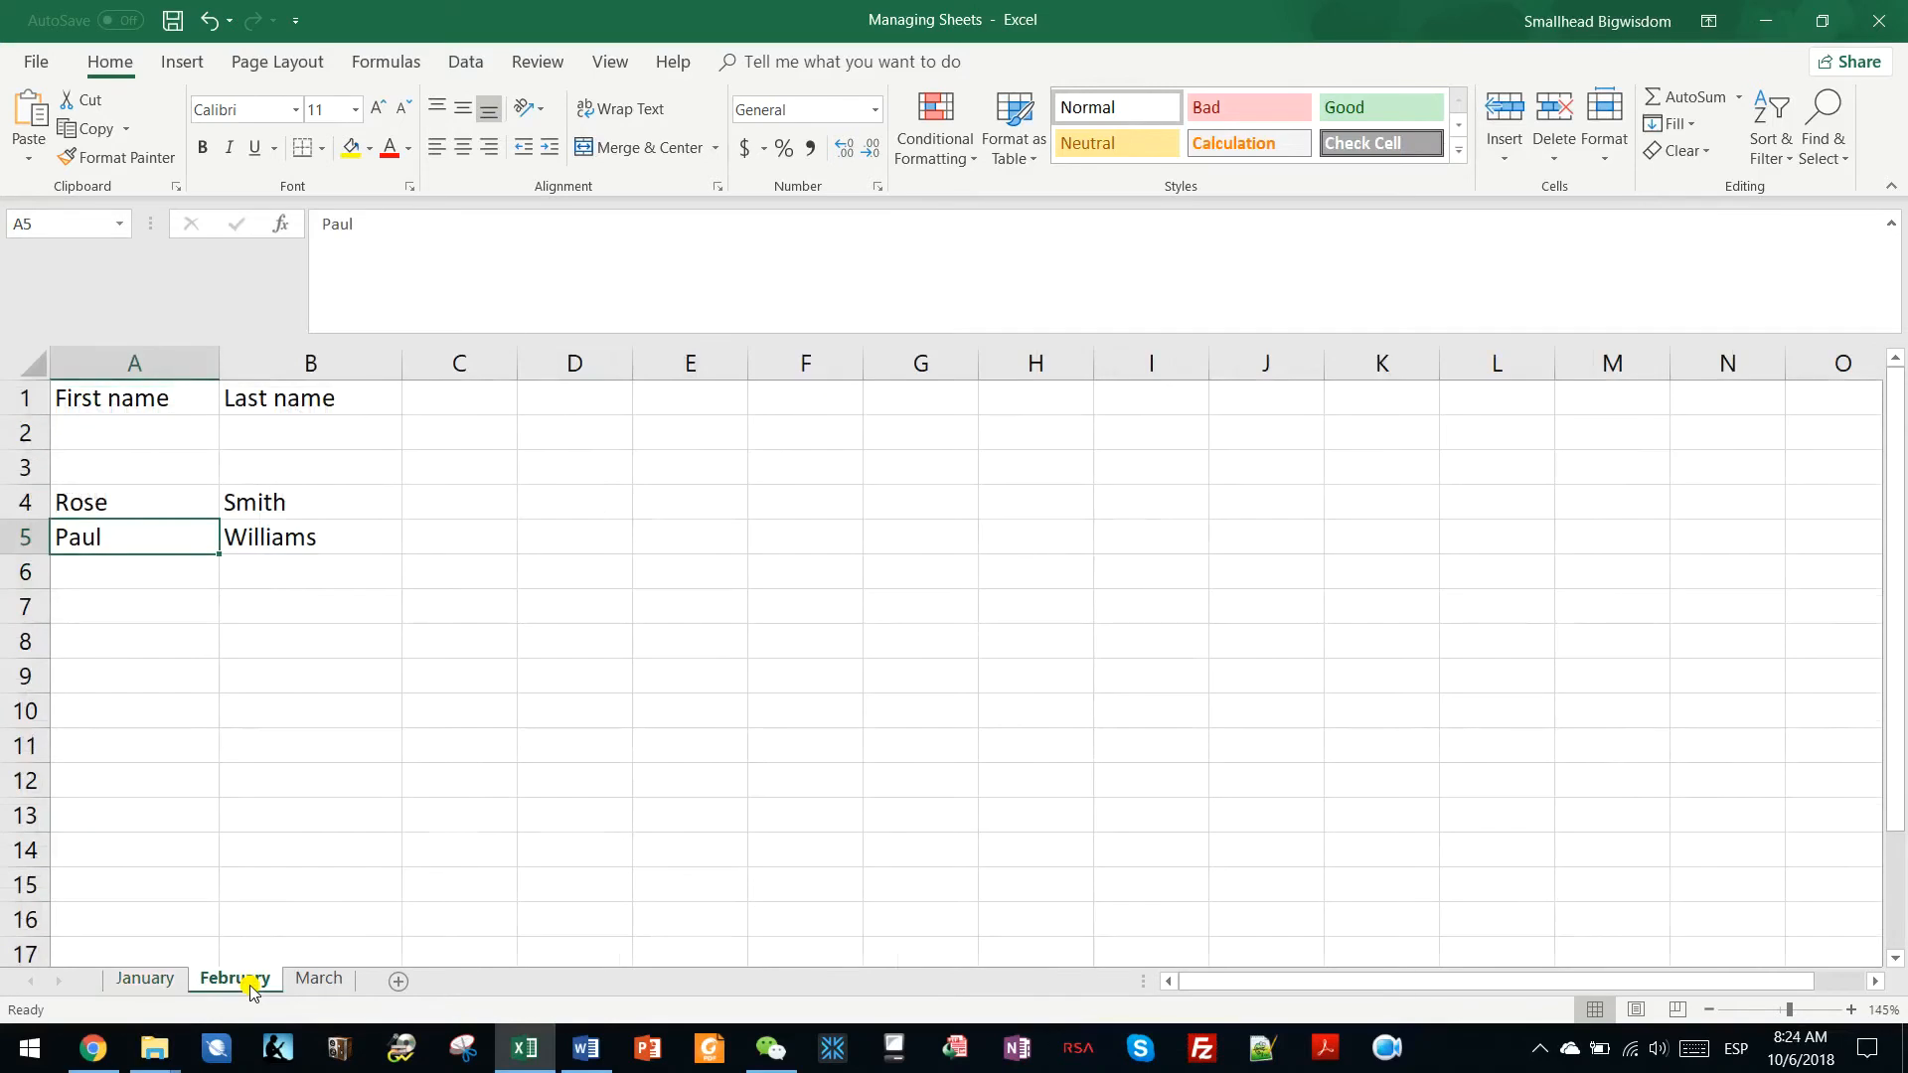
left_click_drag(140, 392, 326, 575)
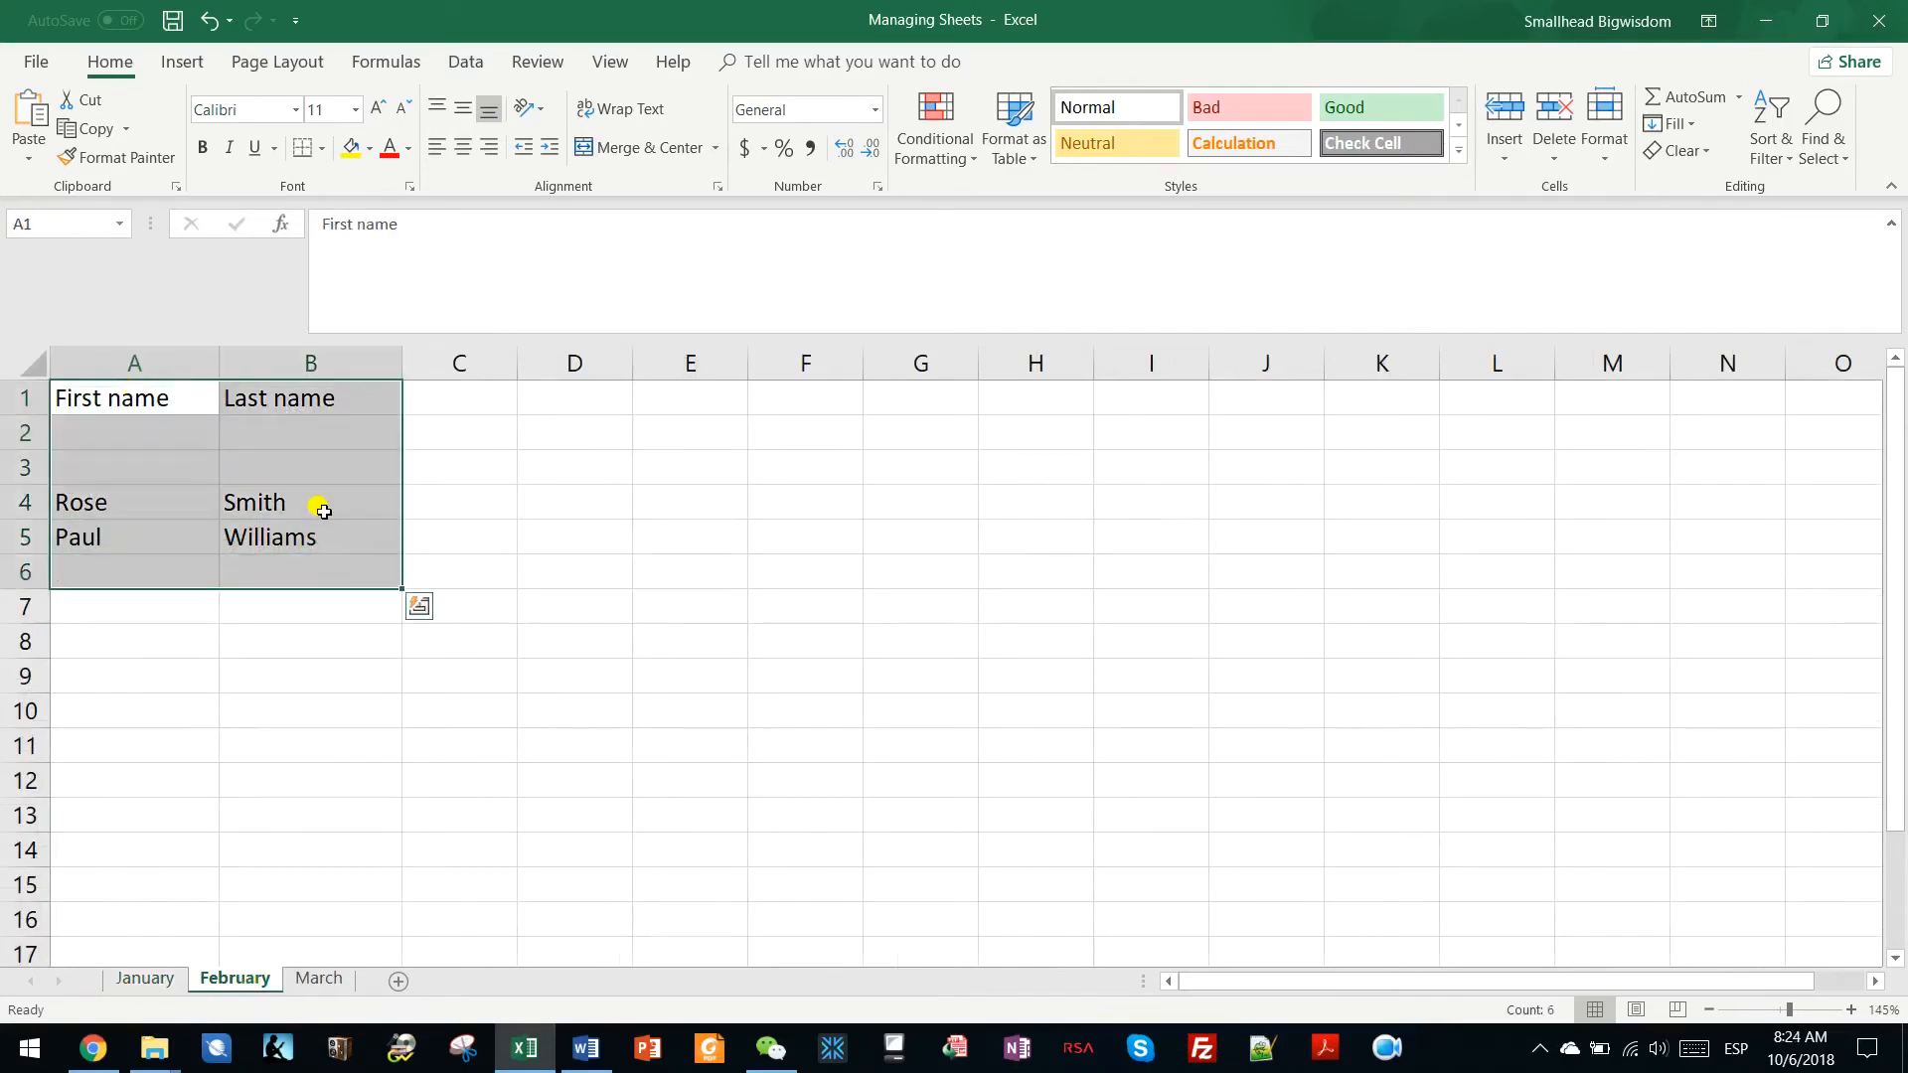
key("Delete")
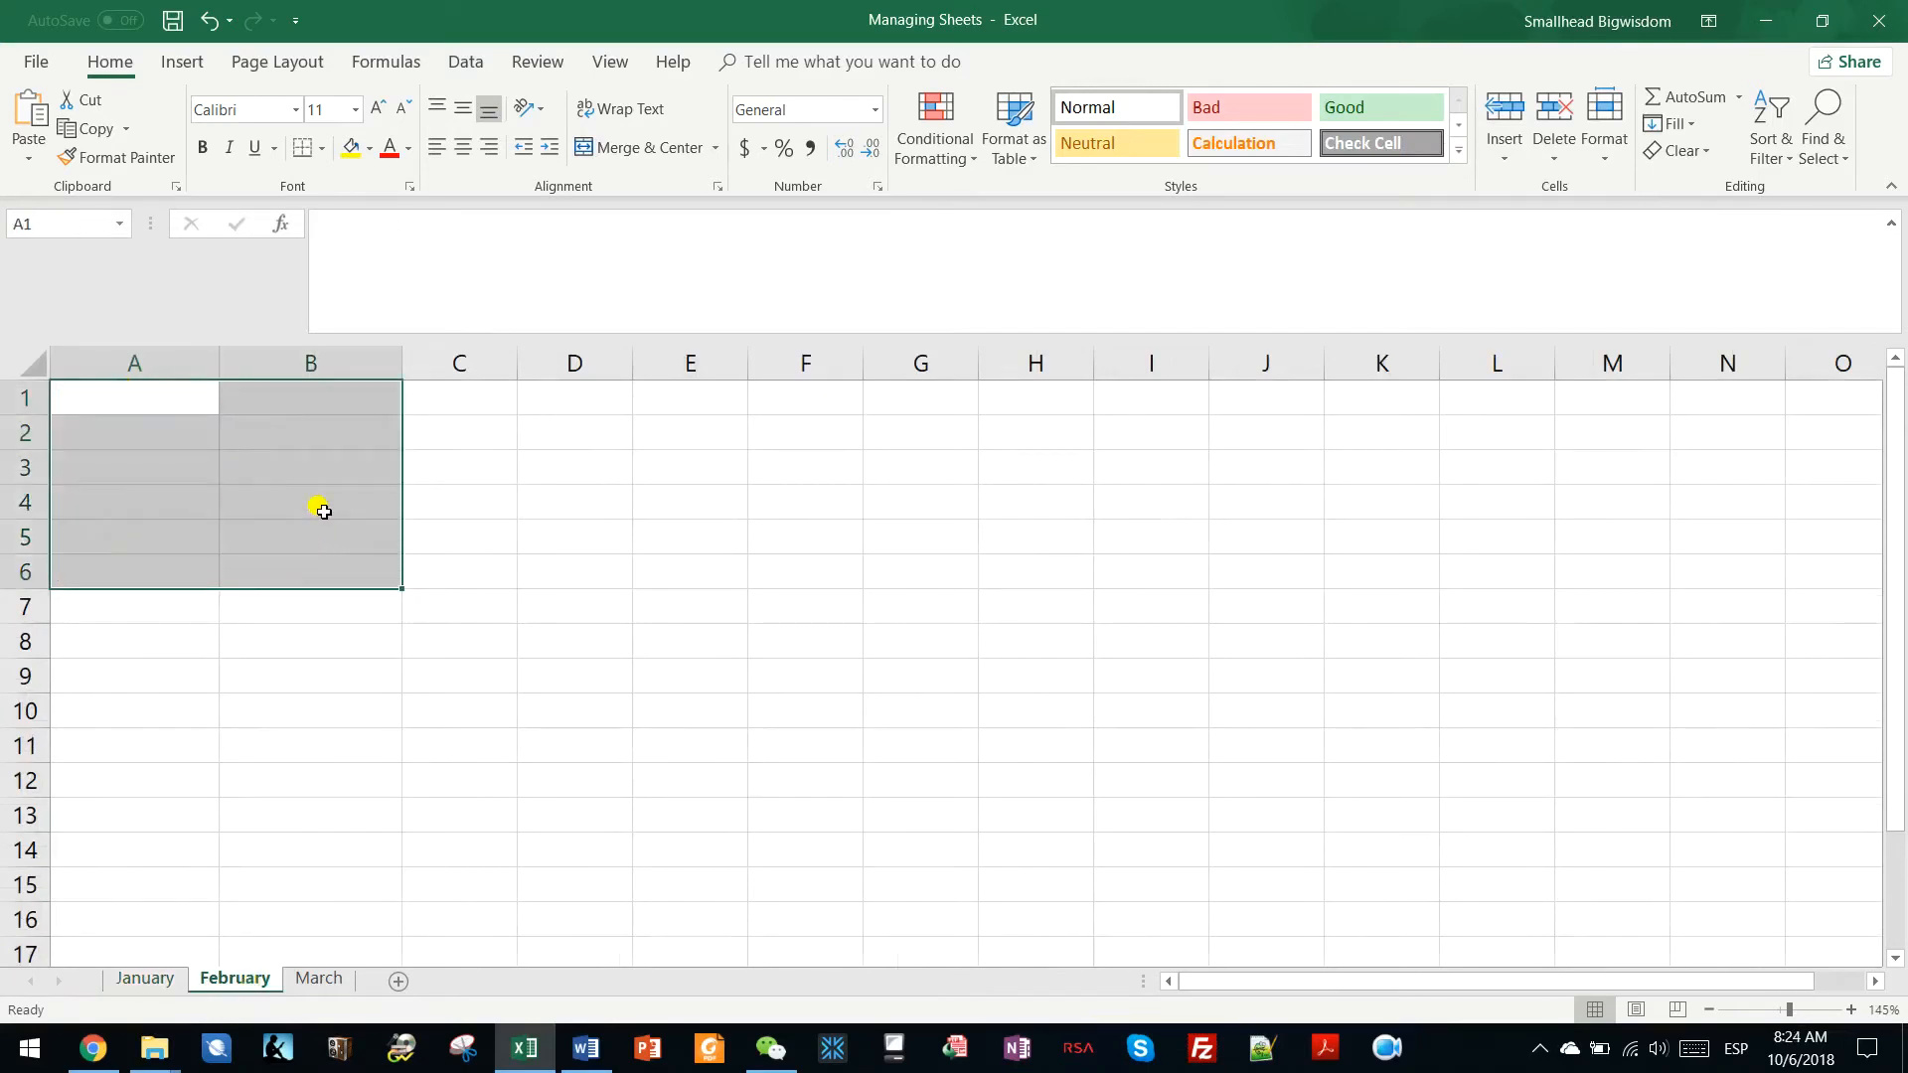
left_click(316, 978)
left_click_drag(140, 392, 299, 537)
key("Delete")
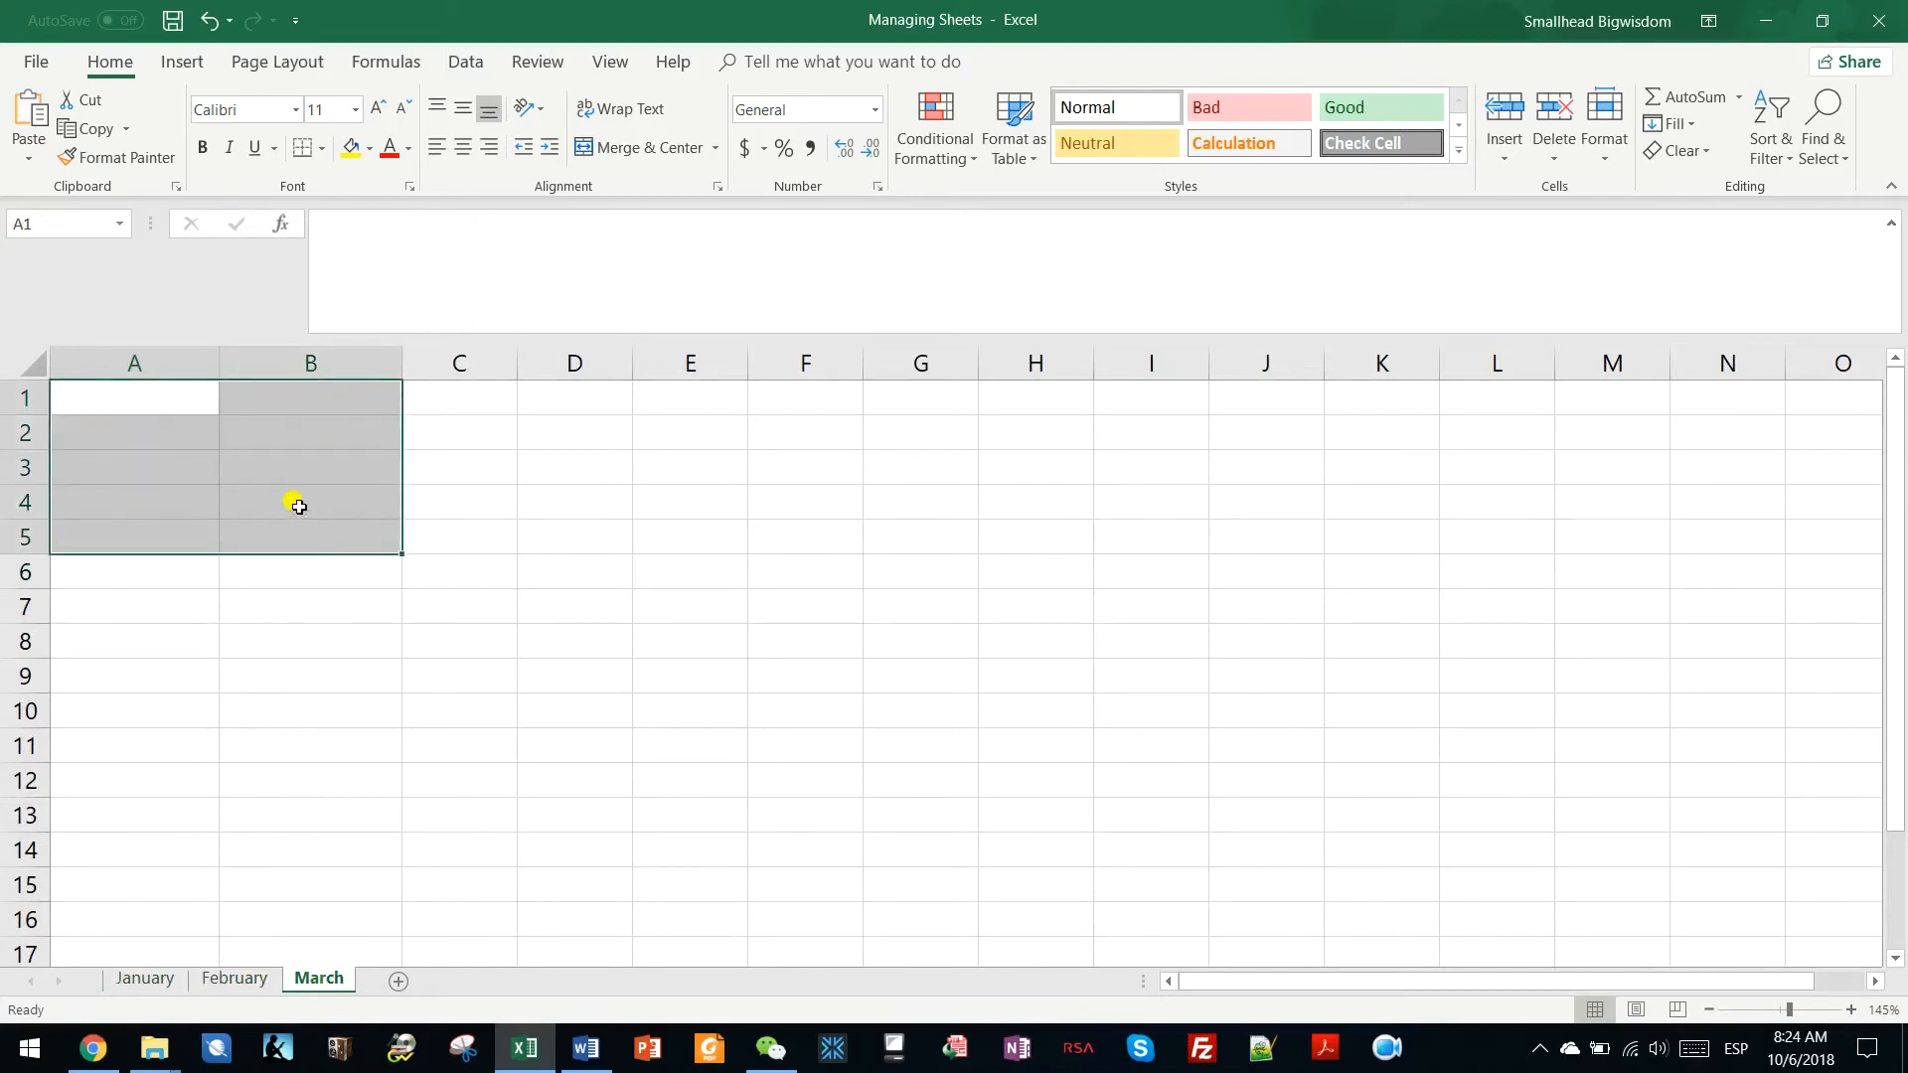
left_click(137, 398)
Step: Copy the name table A1:B3 from the January sheet and paste it at cell A1 of the February sheet
left_click(247, 984)
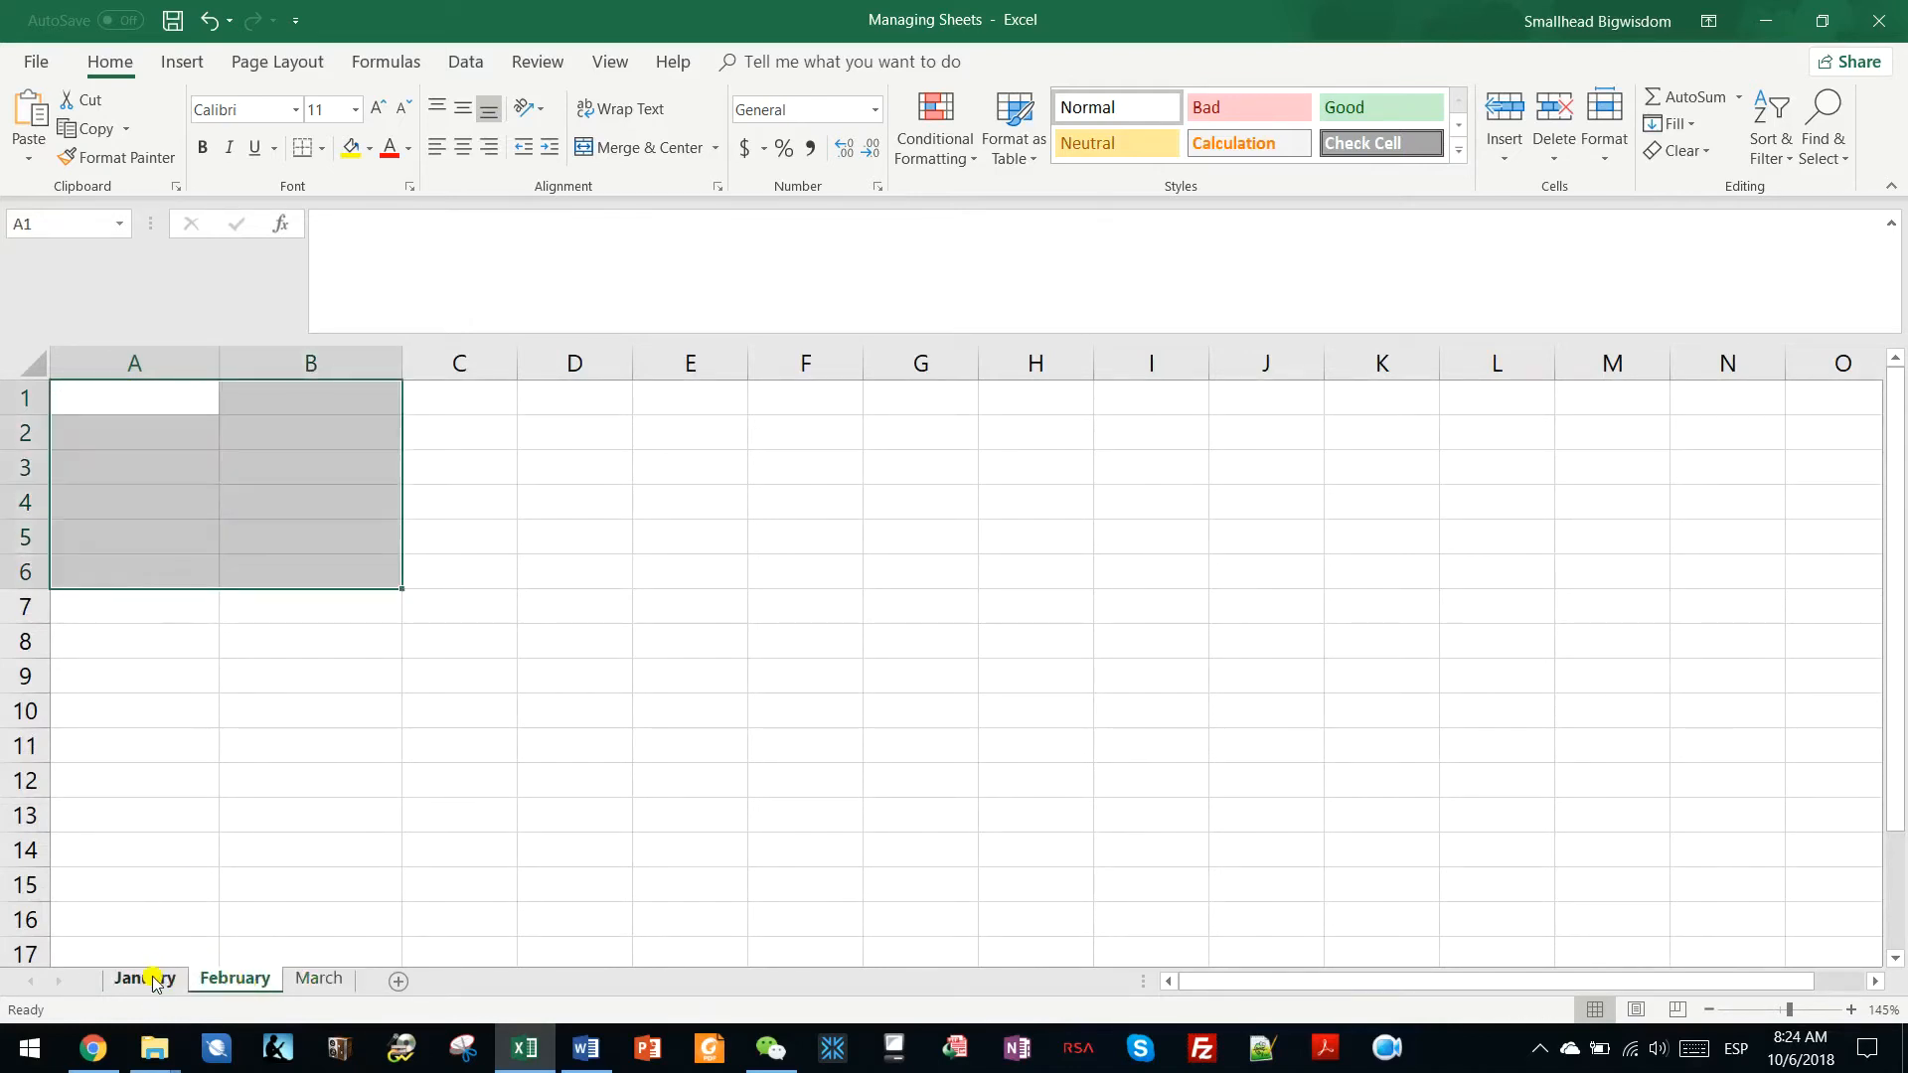
left_click(147, 977)
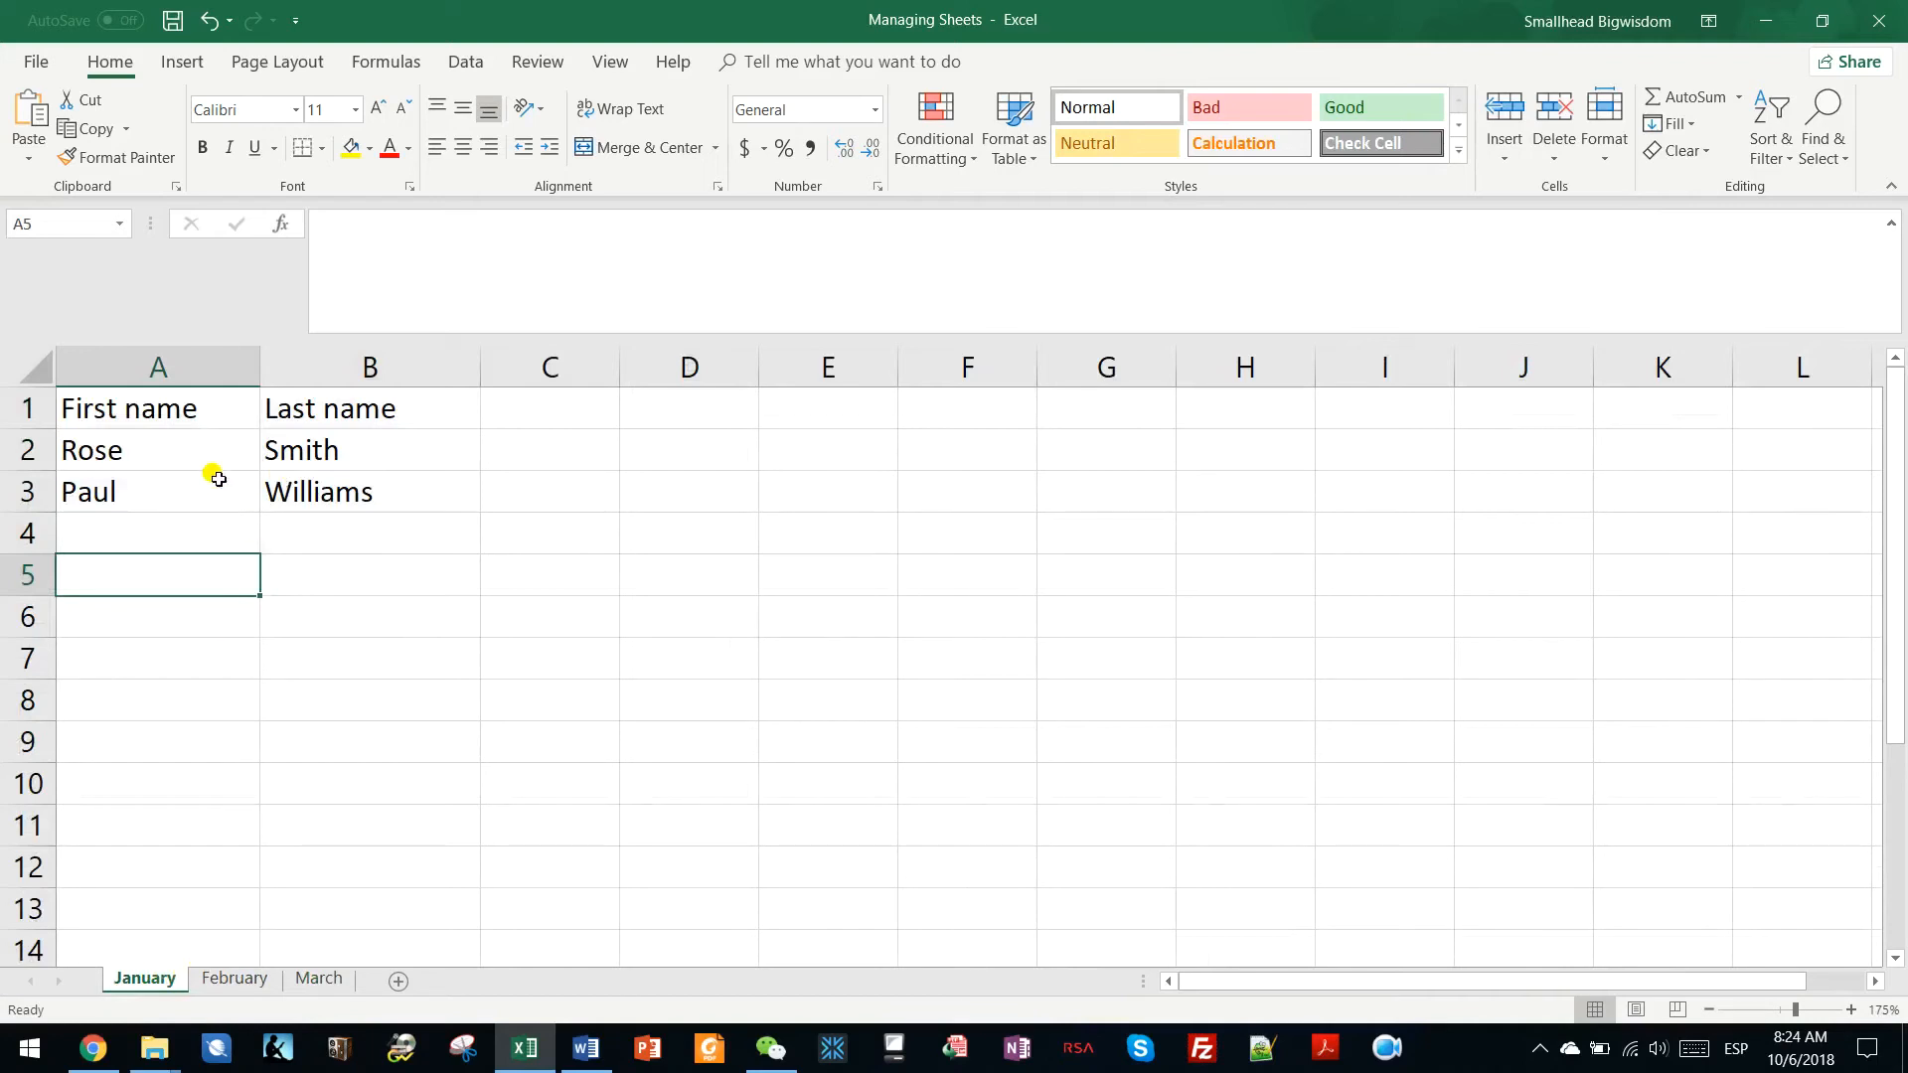
left_click(165, 459)
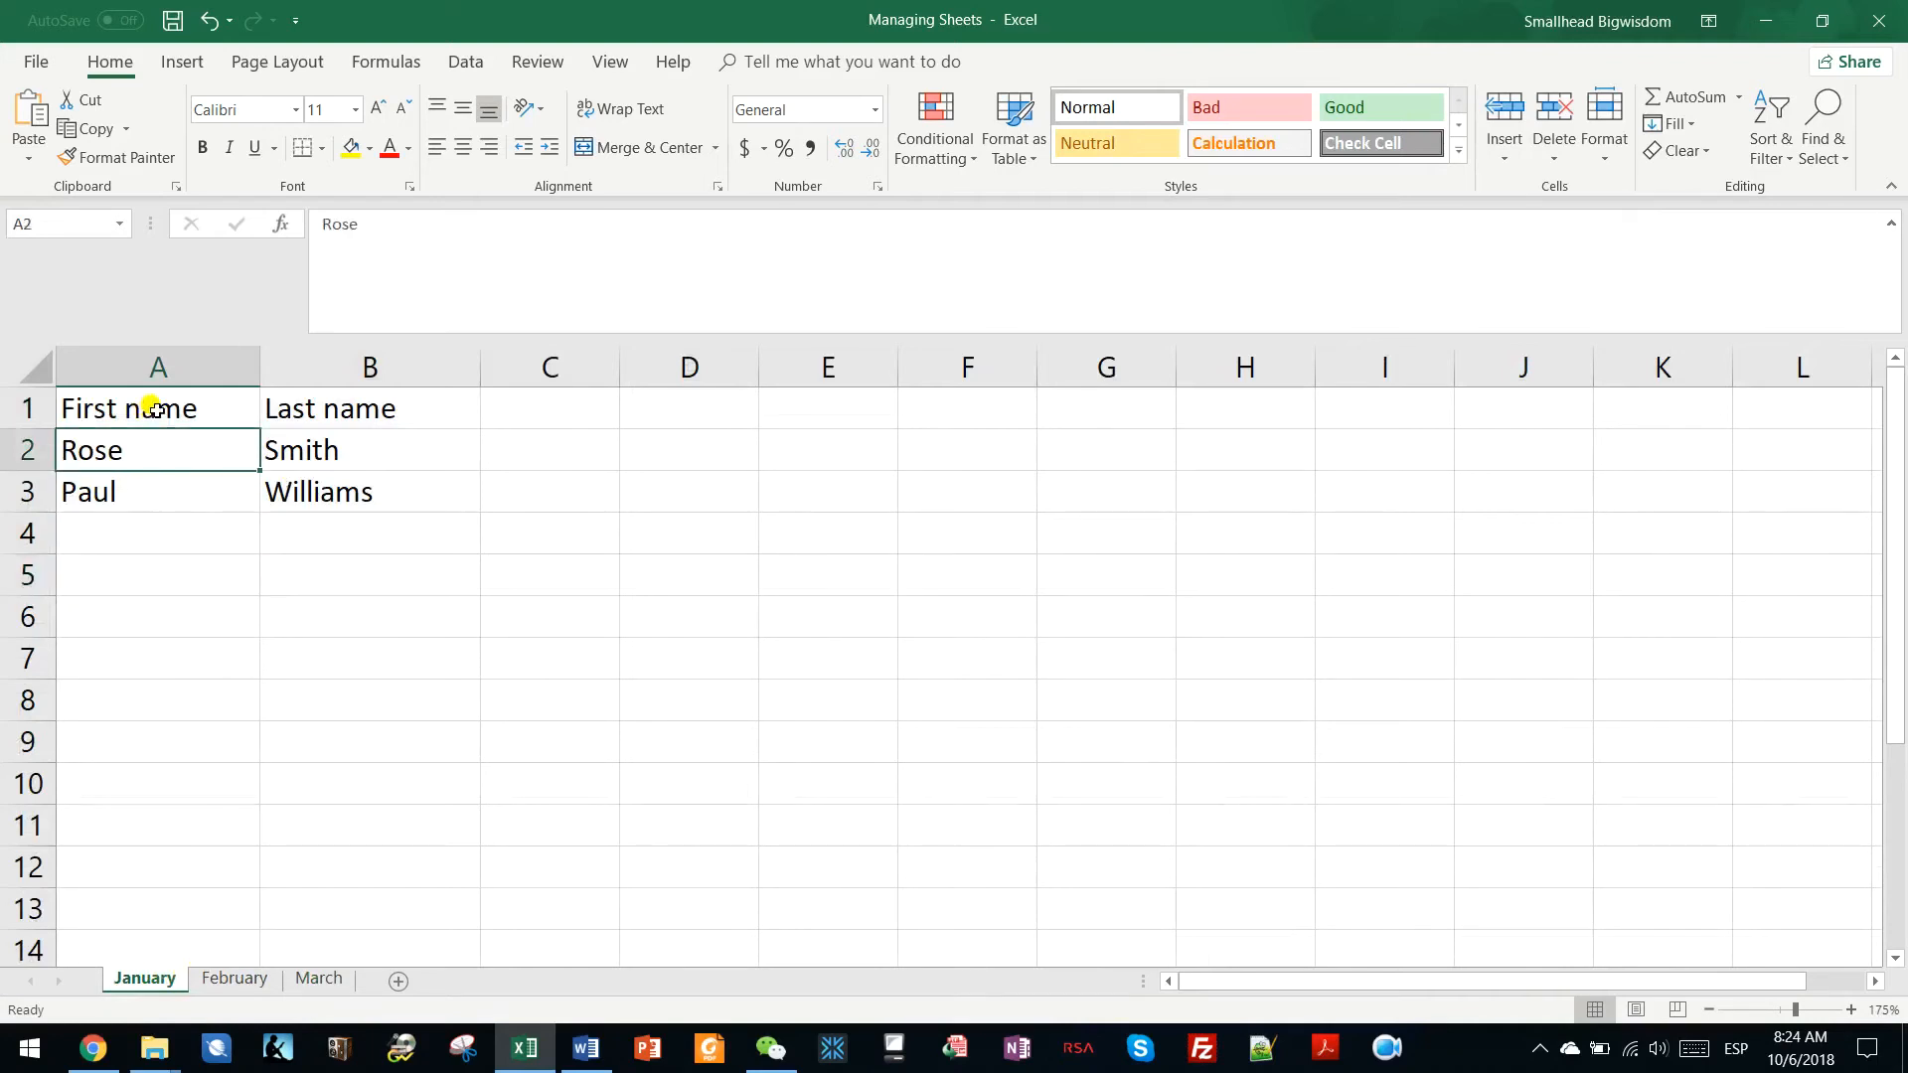
left_click_drag(154, 408, 300, 490)
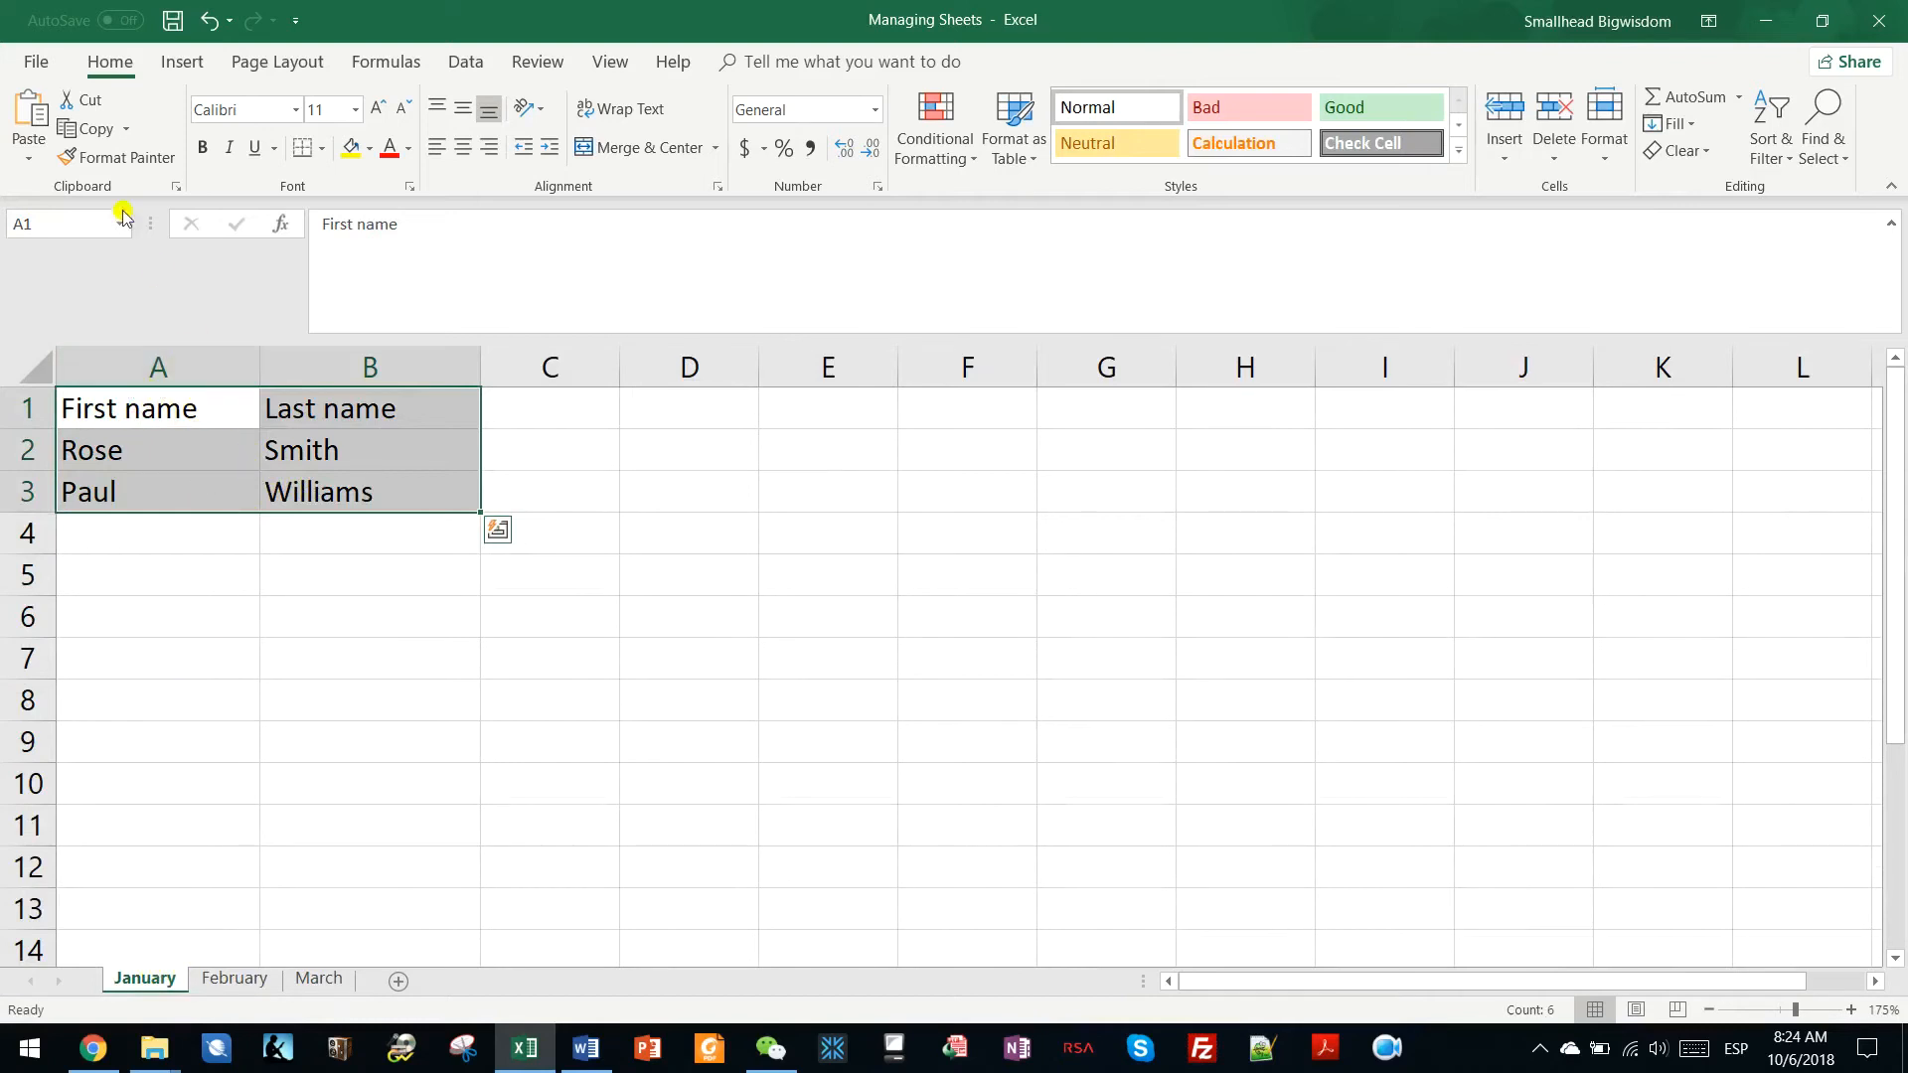
left_click(95, 133)
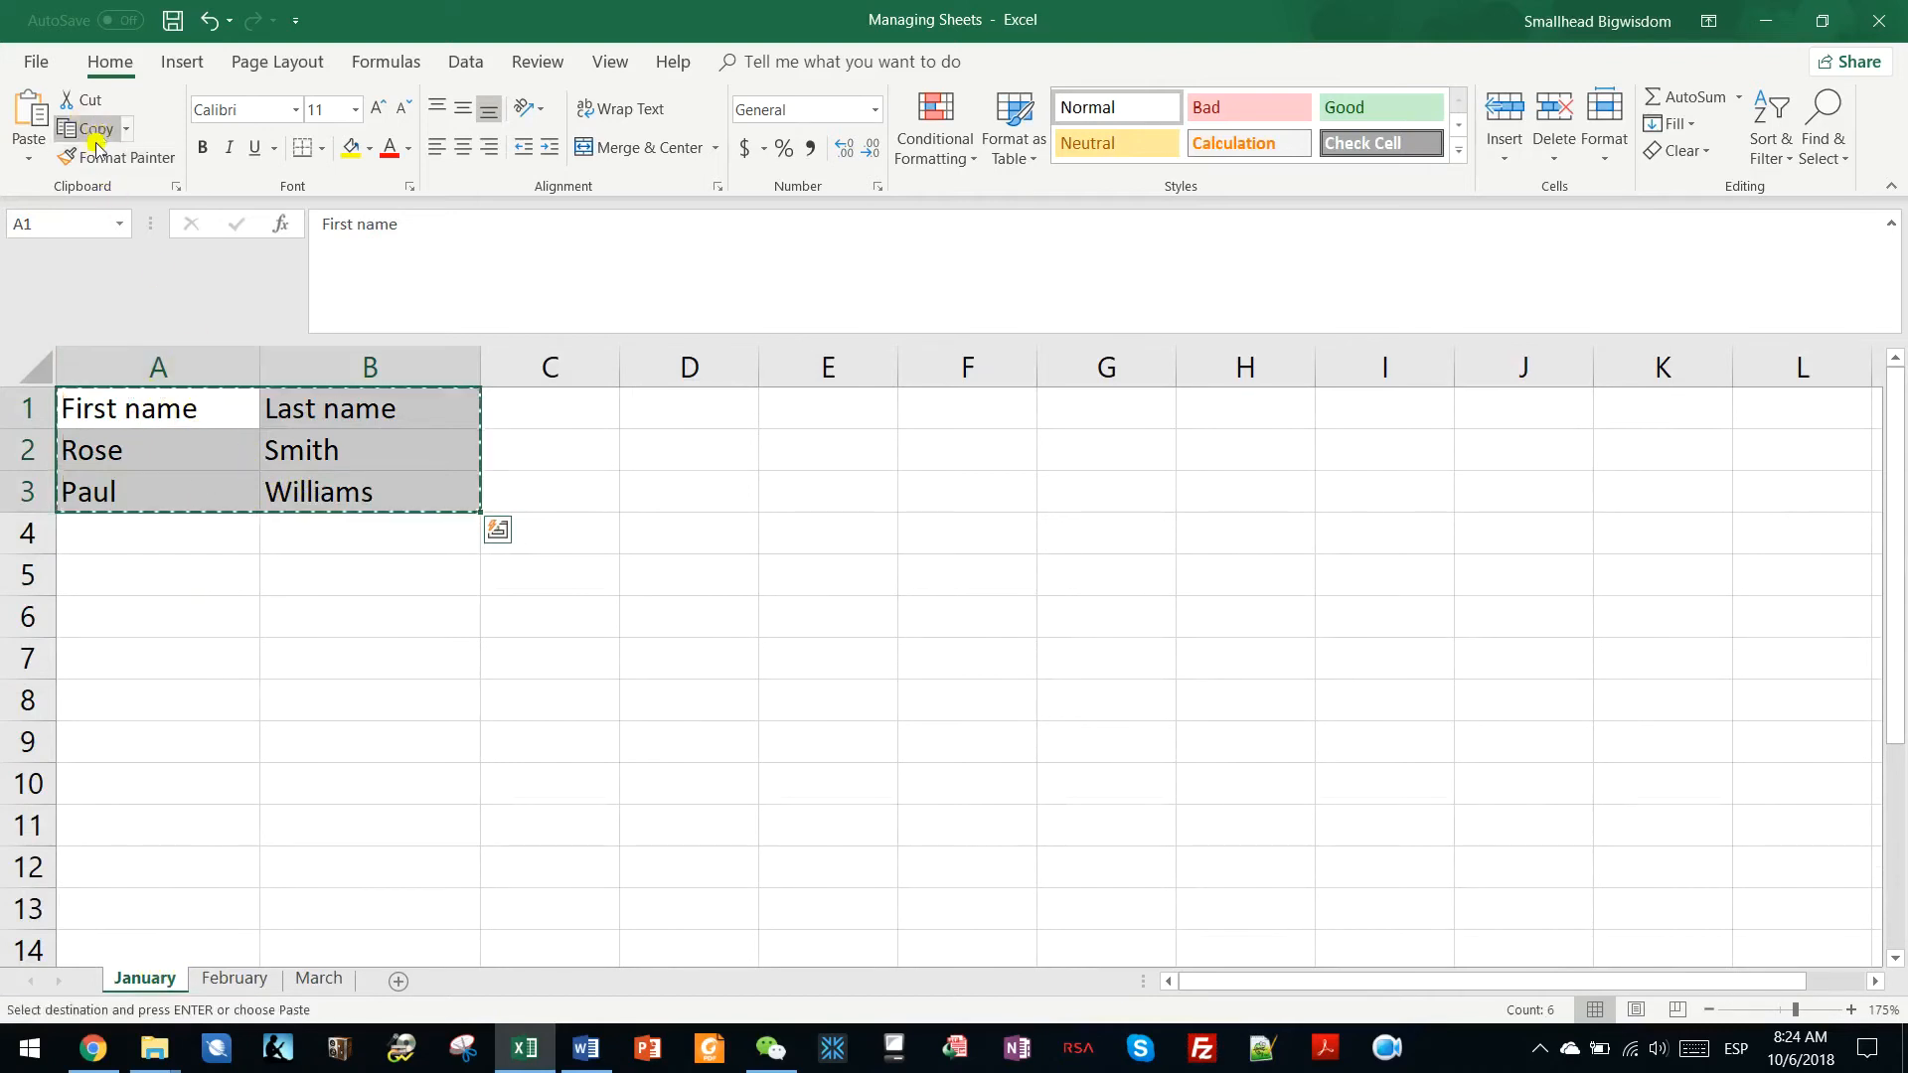
left_click(238, 977)
left_click(134, 398)
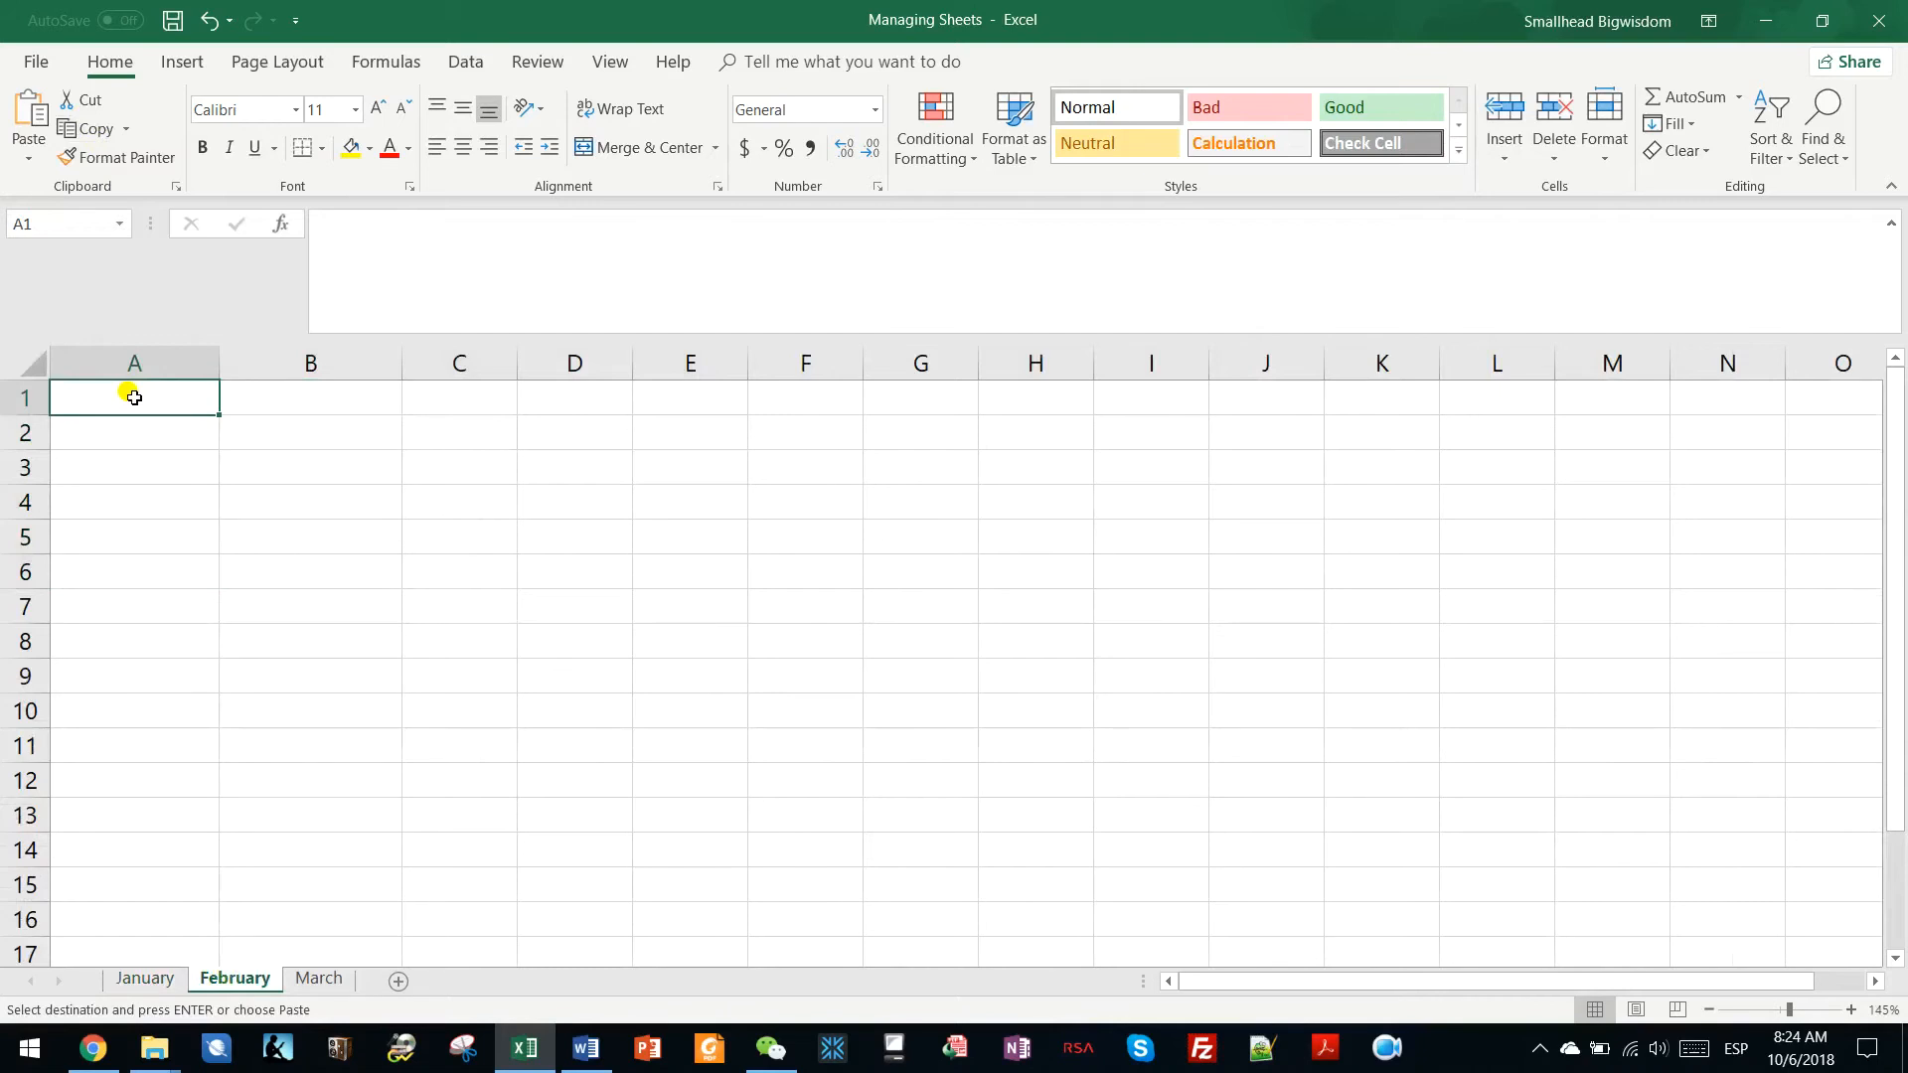
key("Return")
left_click(129, 397)
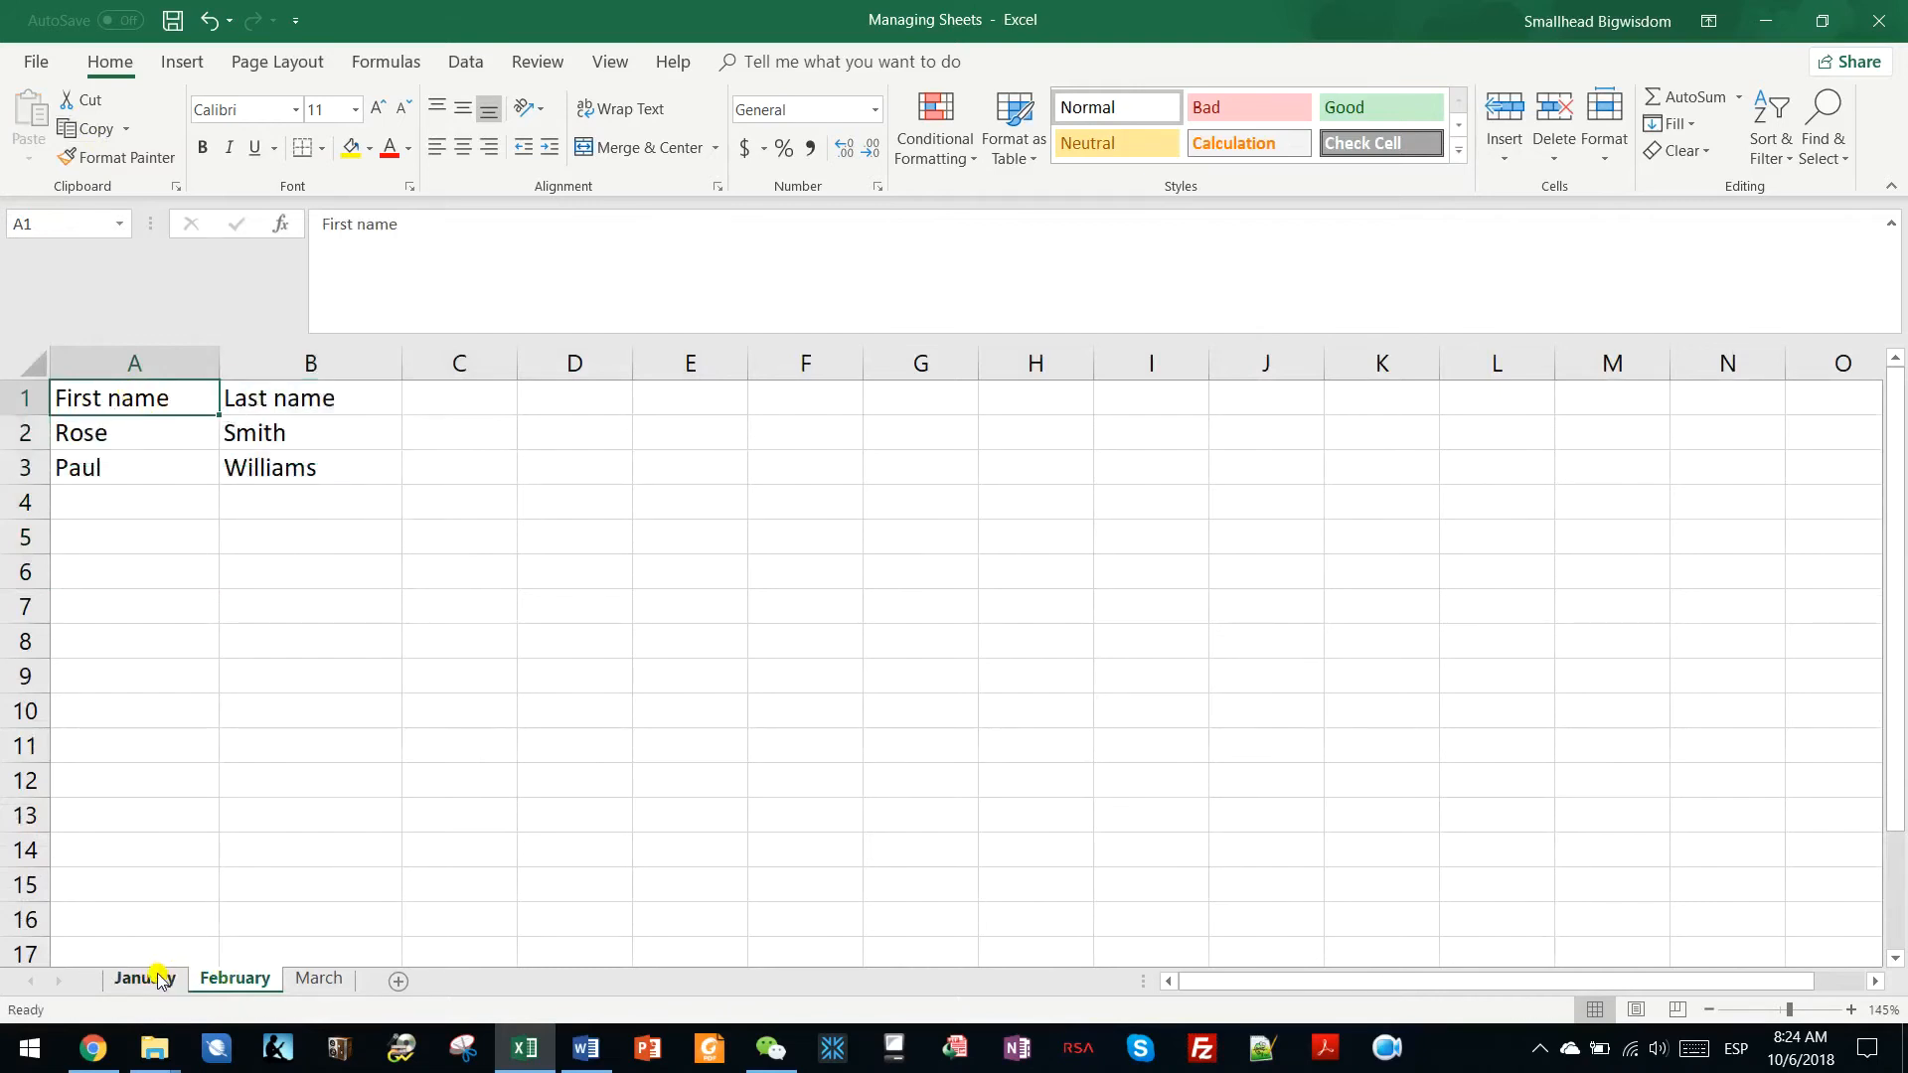
Step: Compare the contents and display size of the January, February and March sheets, ending on January
left_click(159, 977)
left_click(234, 977)
left_click(319, 978)
left_click(246, 980)
left_click(151, 979)
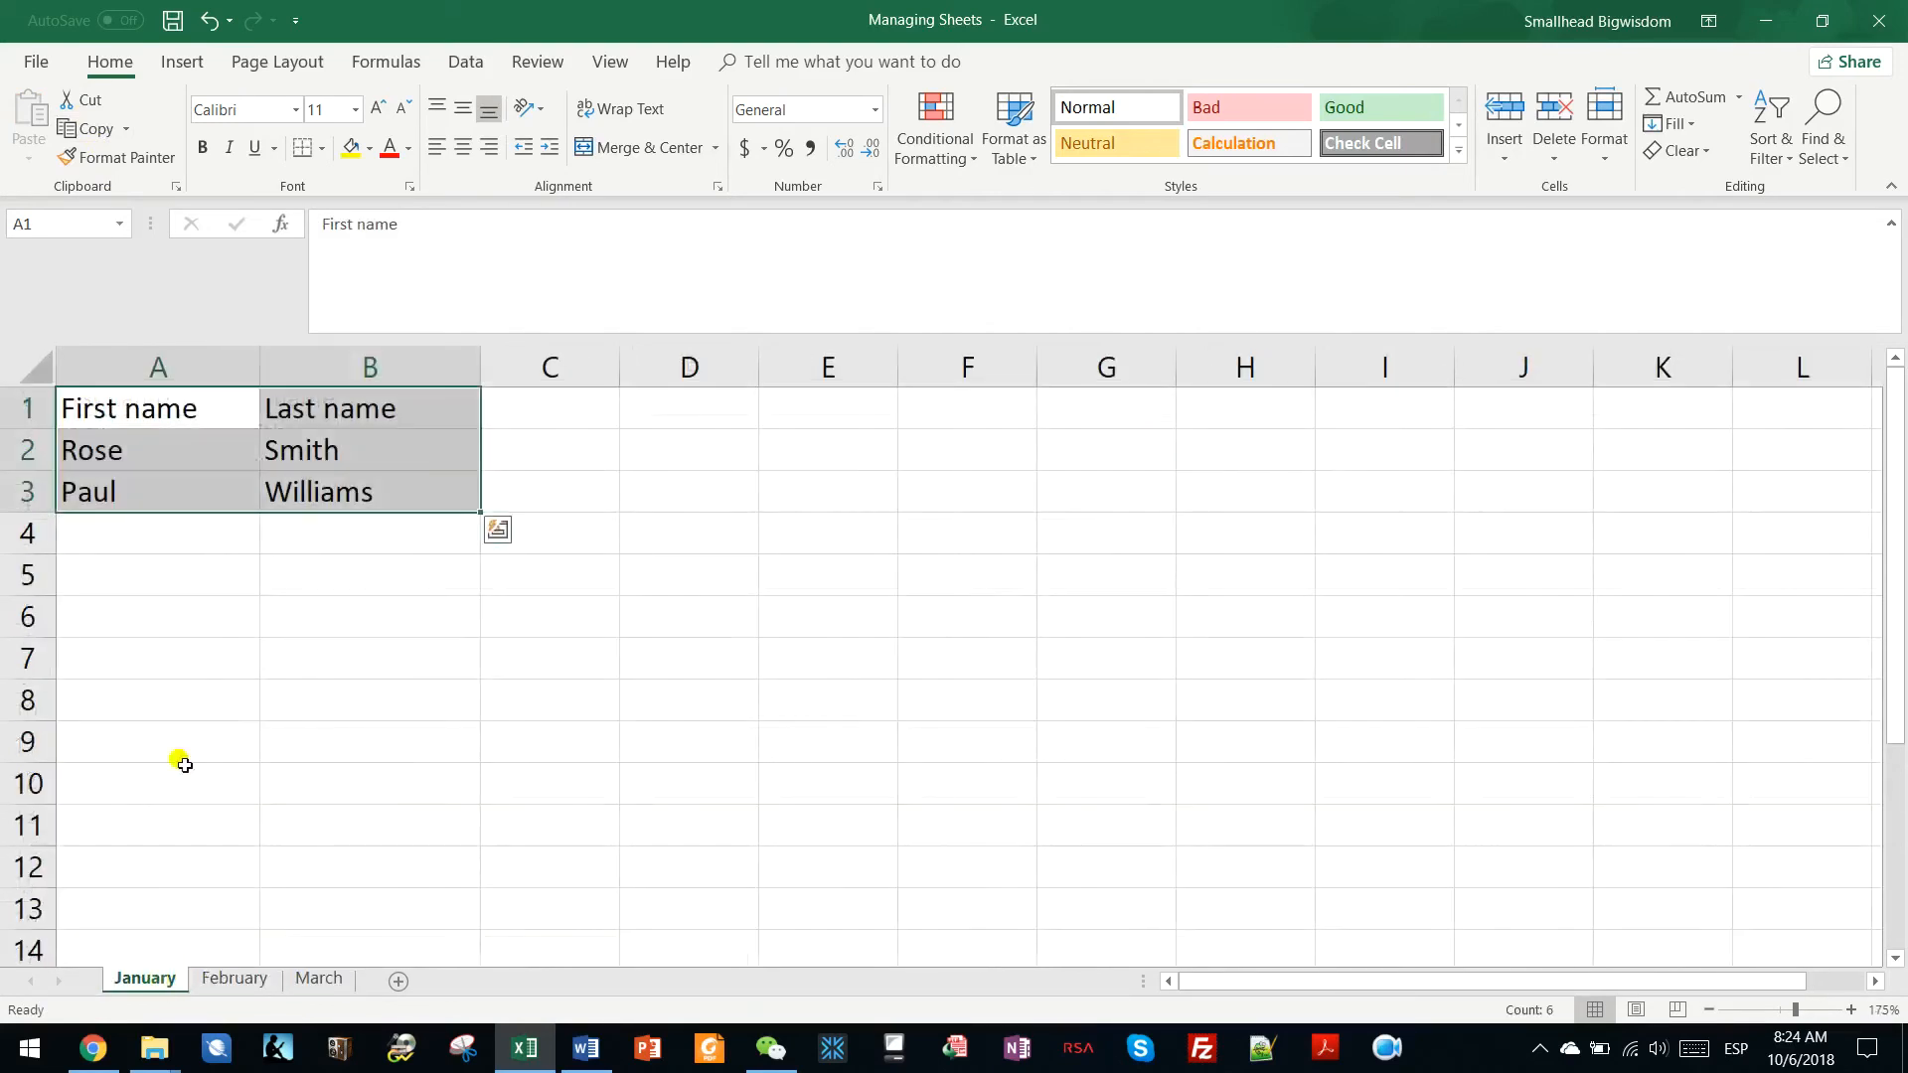
left_click(159, 458)
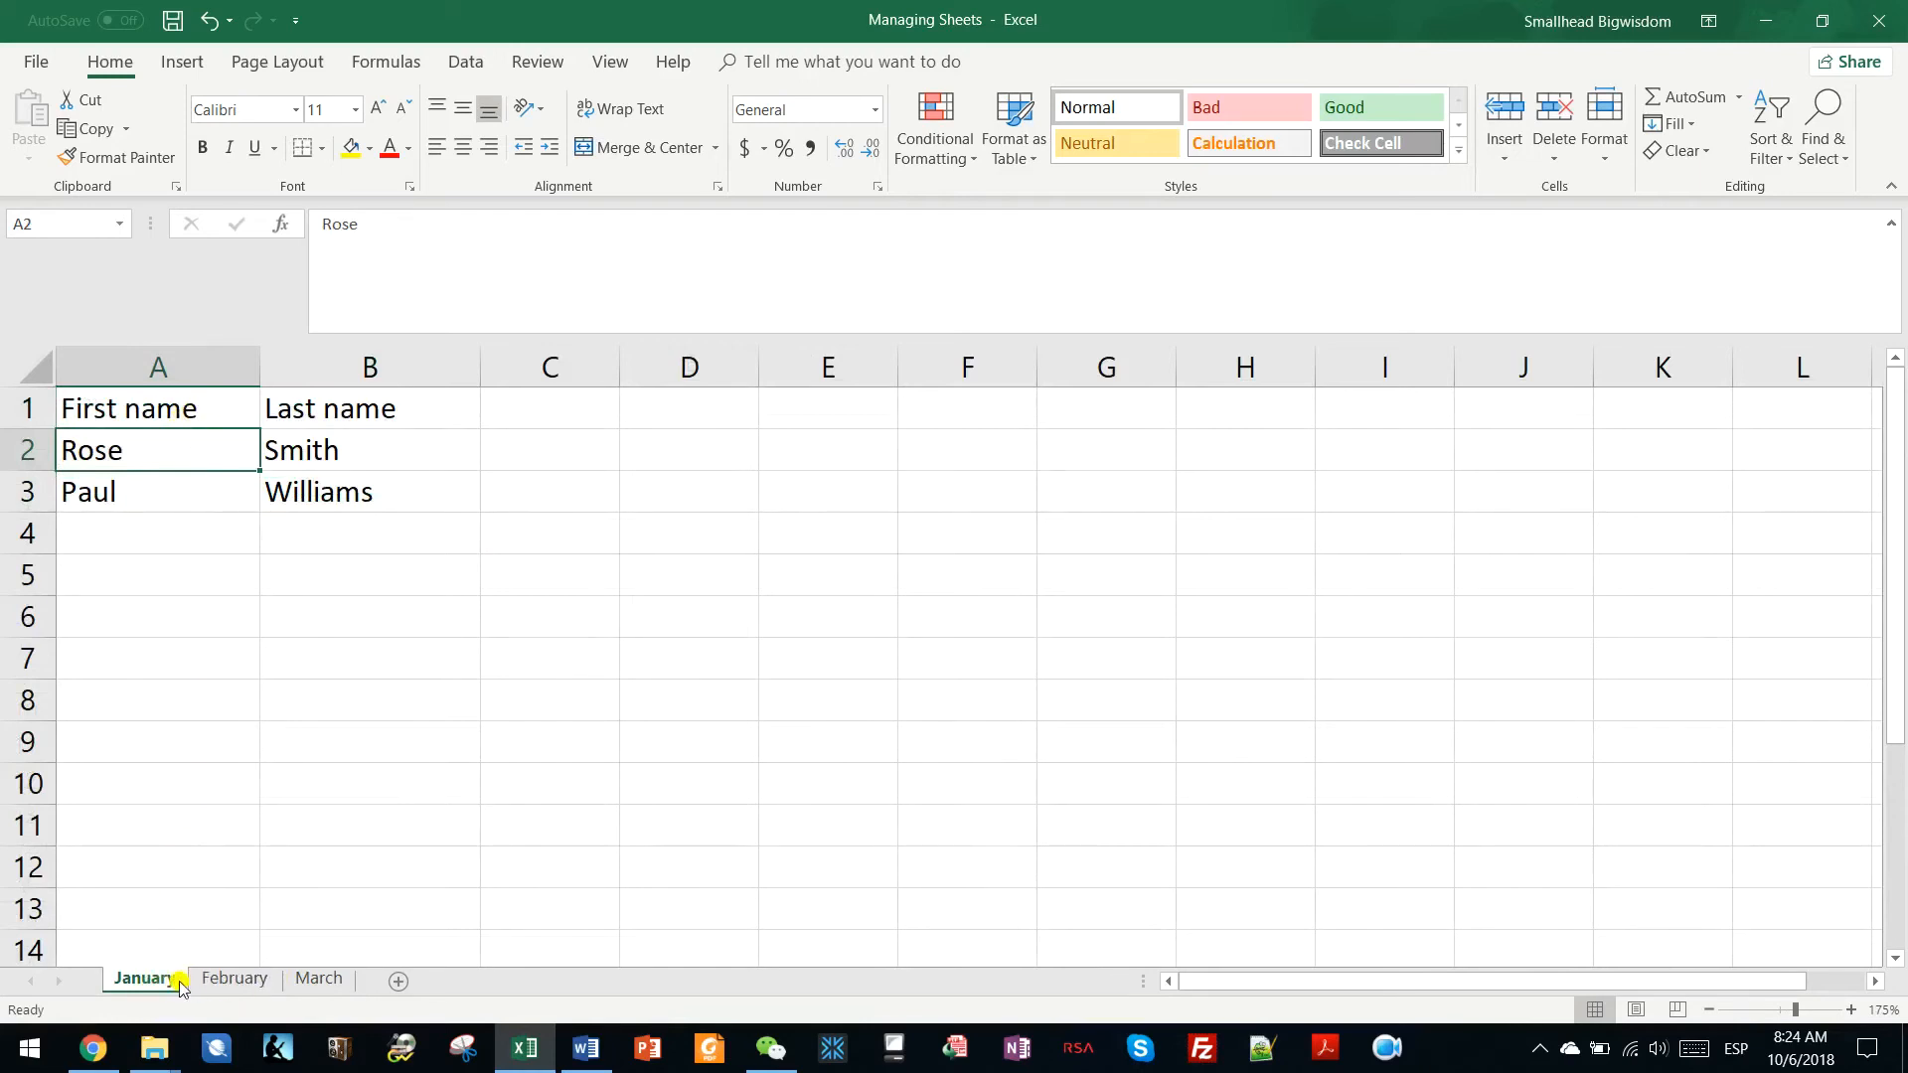
left_click(183, 520)
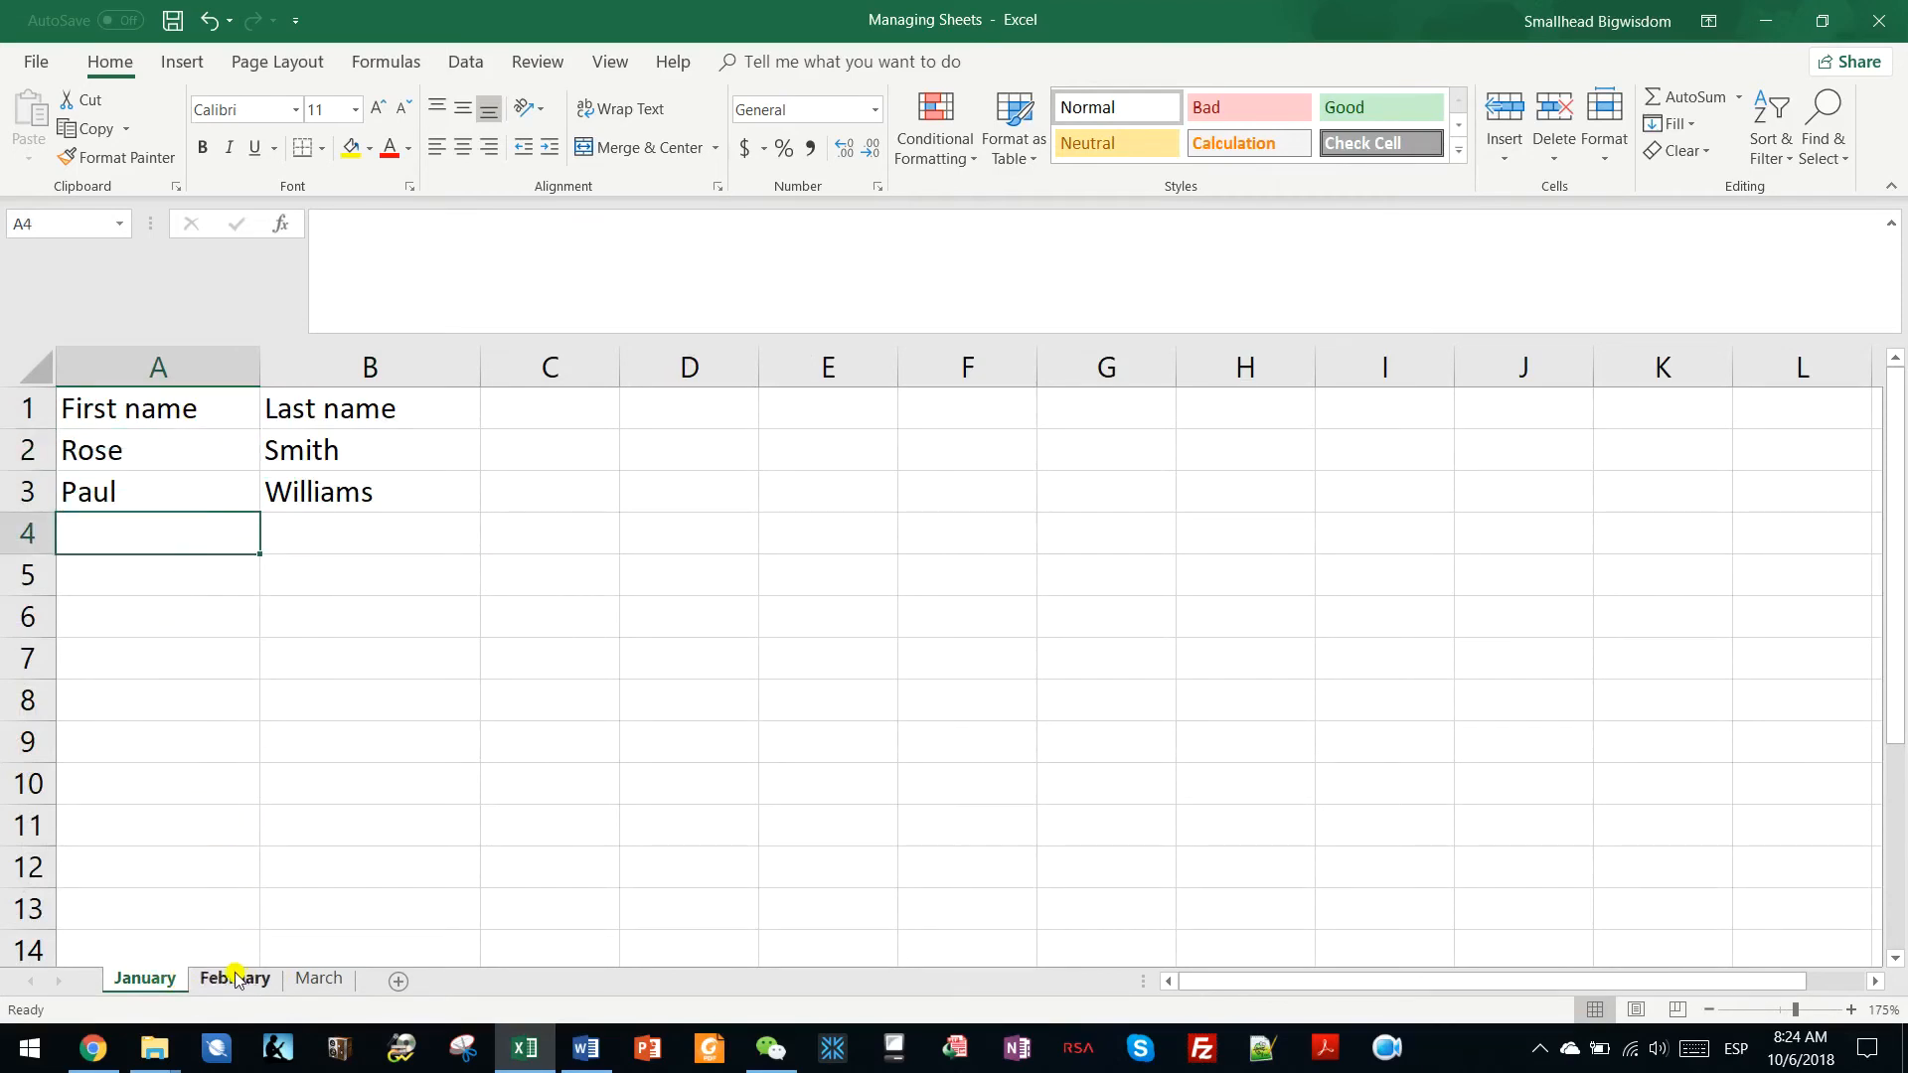
scroll(282, 894, "down", 1)
scroll(284, 892, "up", 1)
Step: Group the February and March sheets and permanently delete both, leaving the January sheet
left_click(263, 989)
left_click(332, 979, "ctrl")
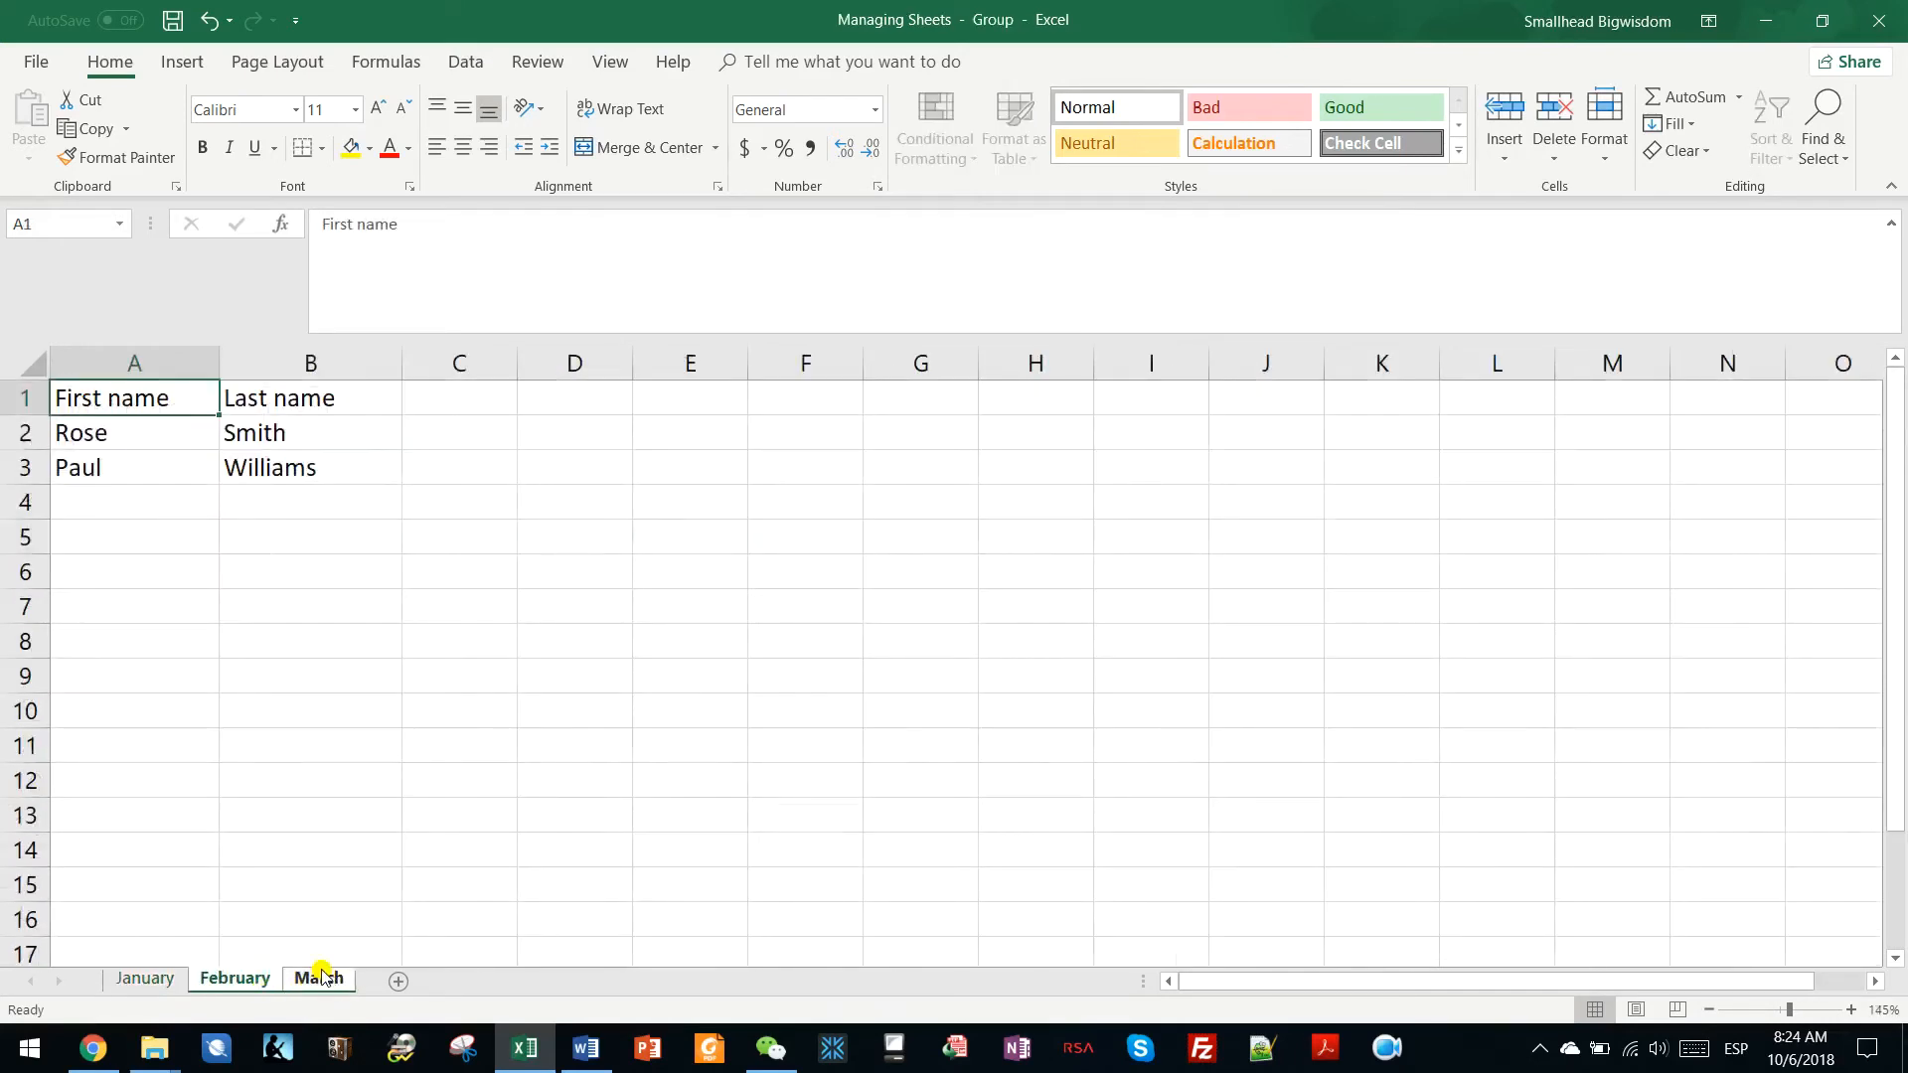
right_click(319, 979)
left_click(394, 684)
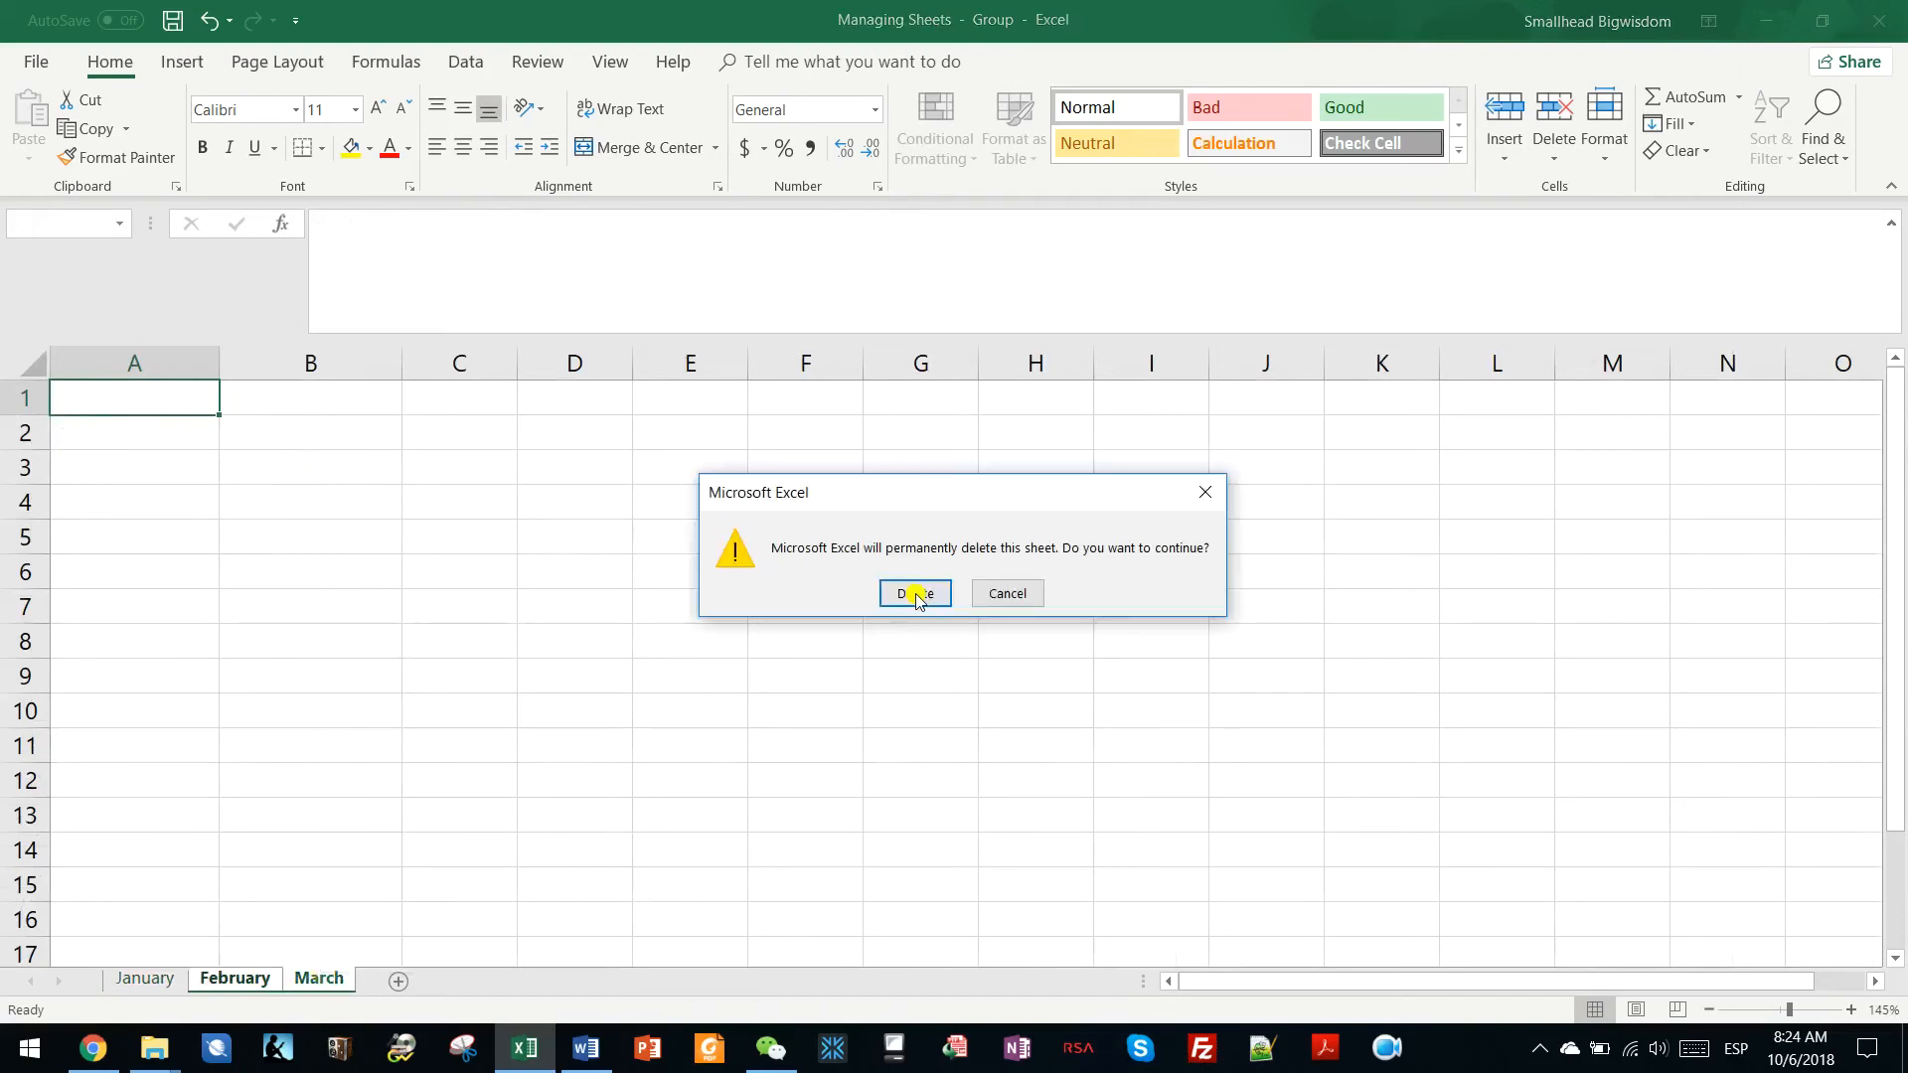
left_click(915, 593)
left_click(188, 713)
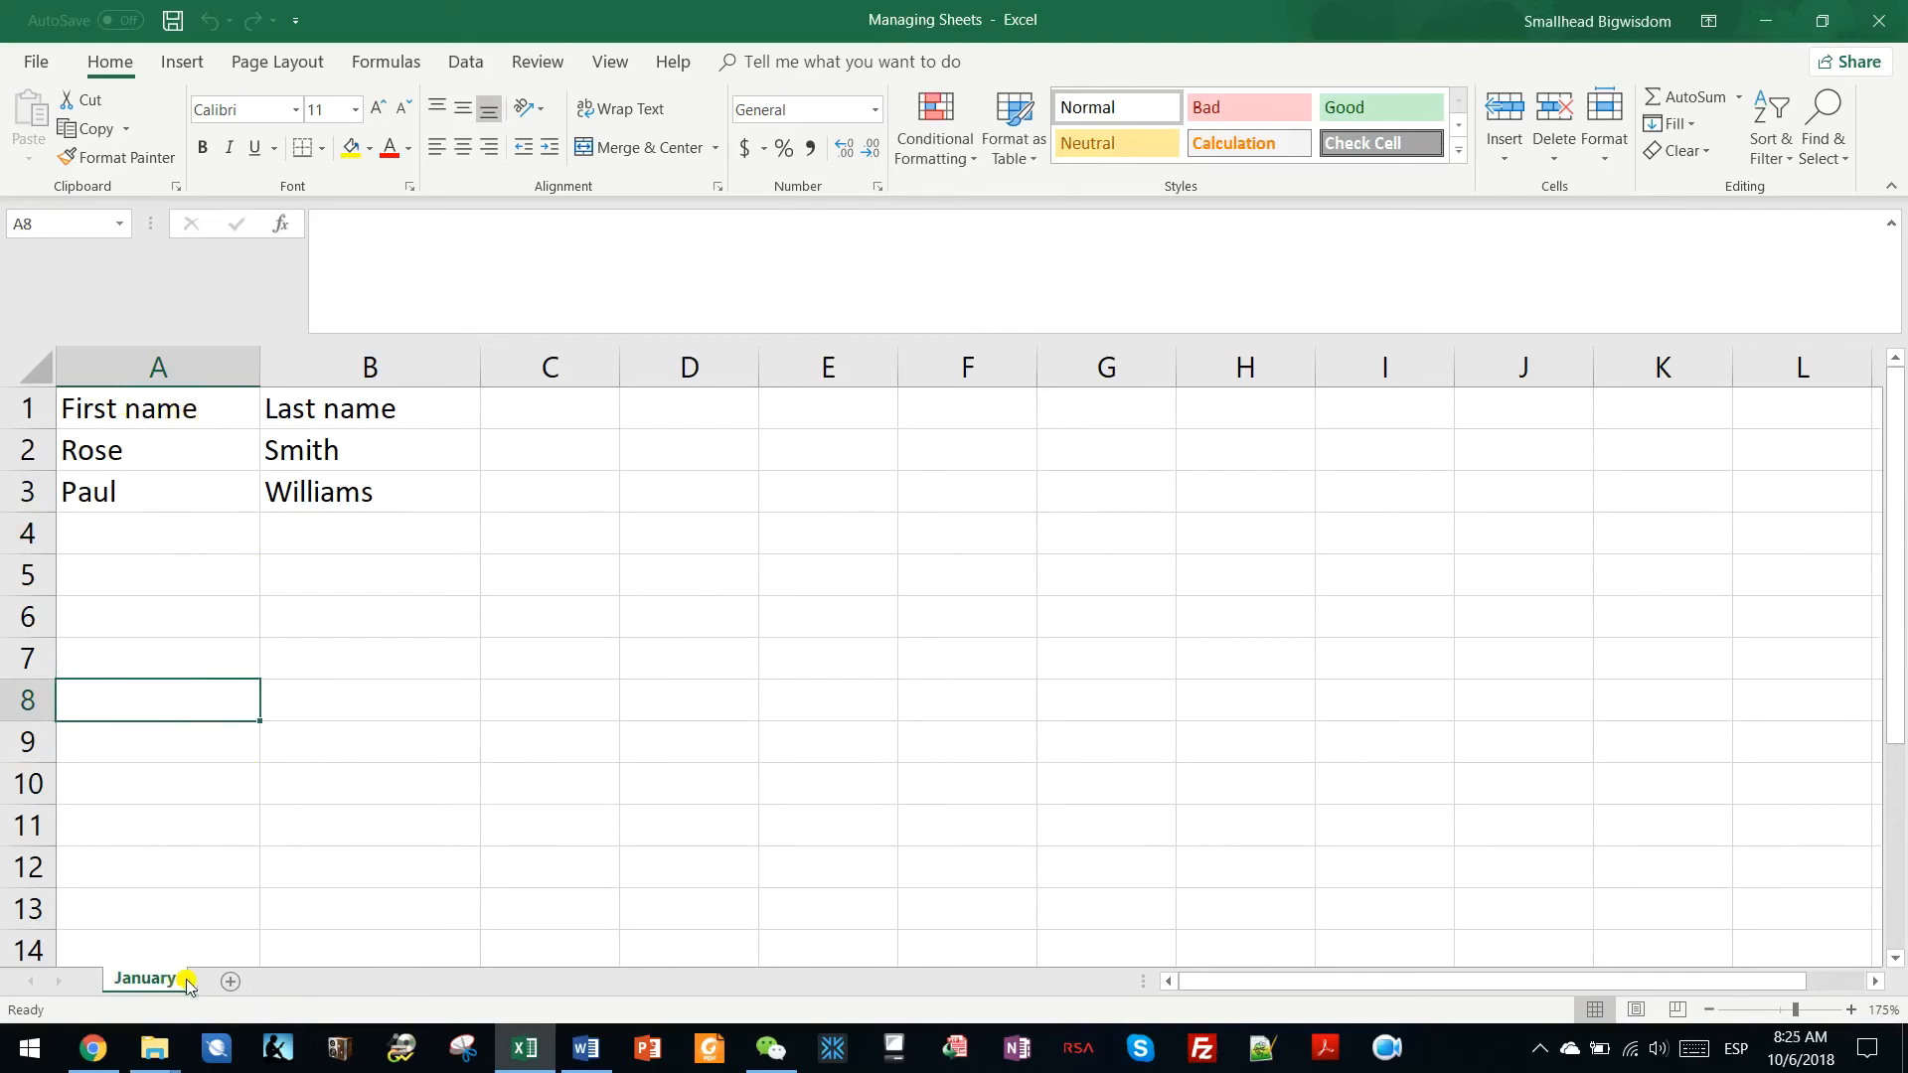
Step: Duplicate the January sheet directly after itself and rename the copy April
left_click_drag(230, 984, 234, 981)
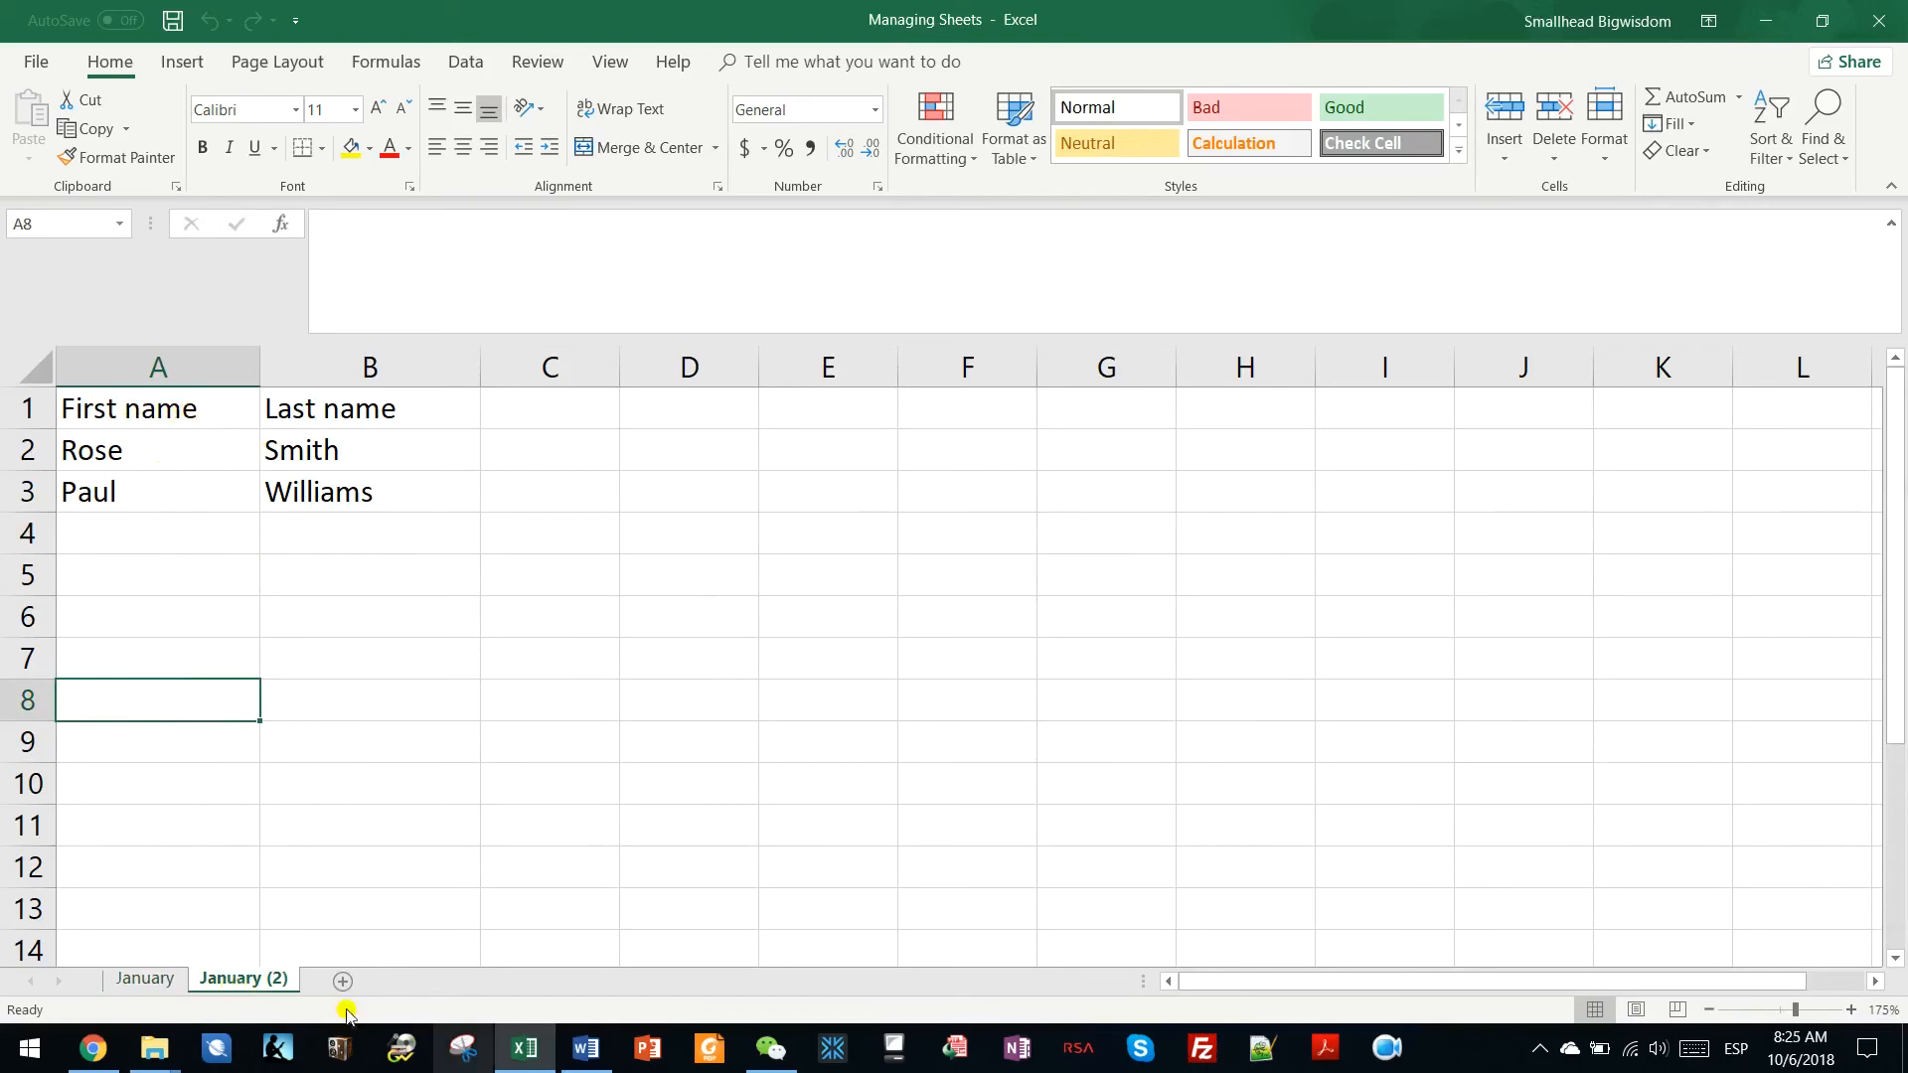
double_click(249, 982)
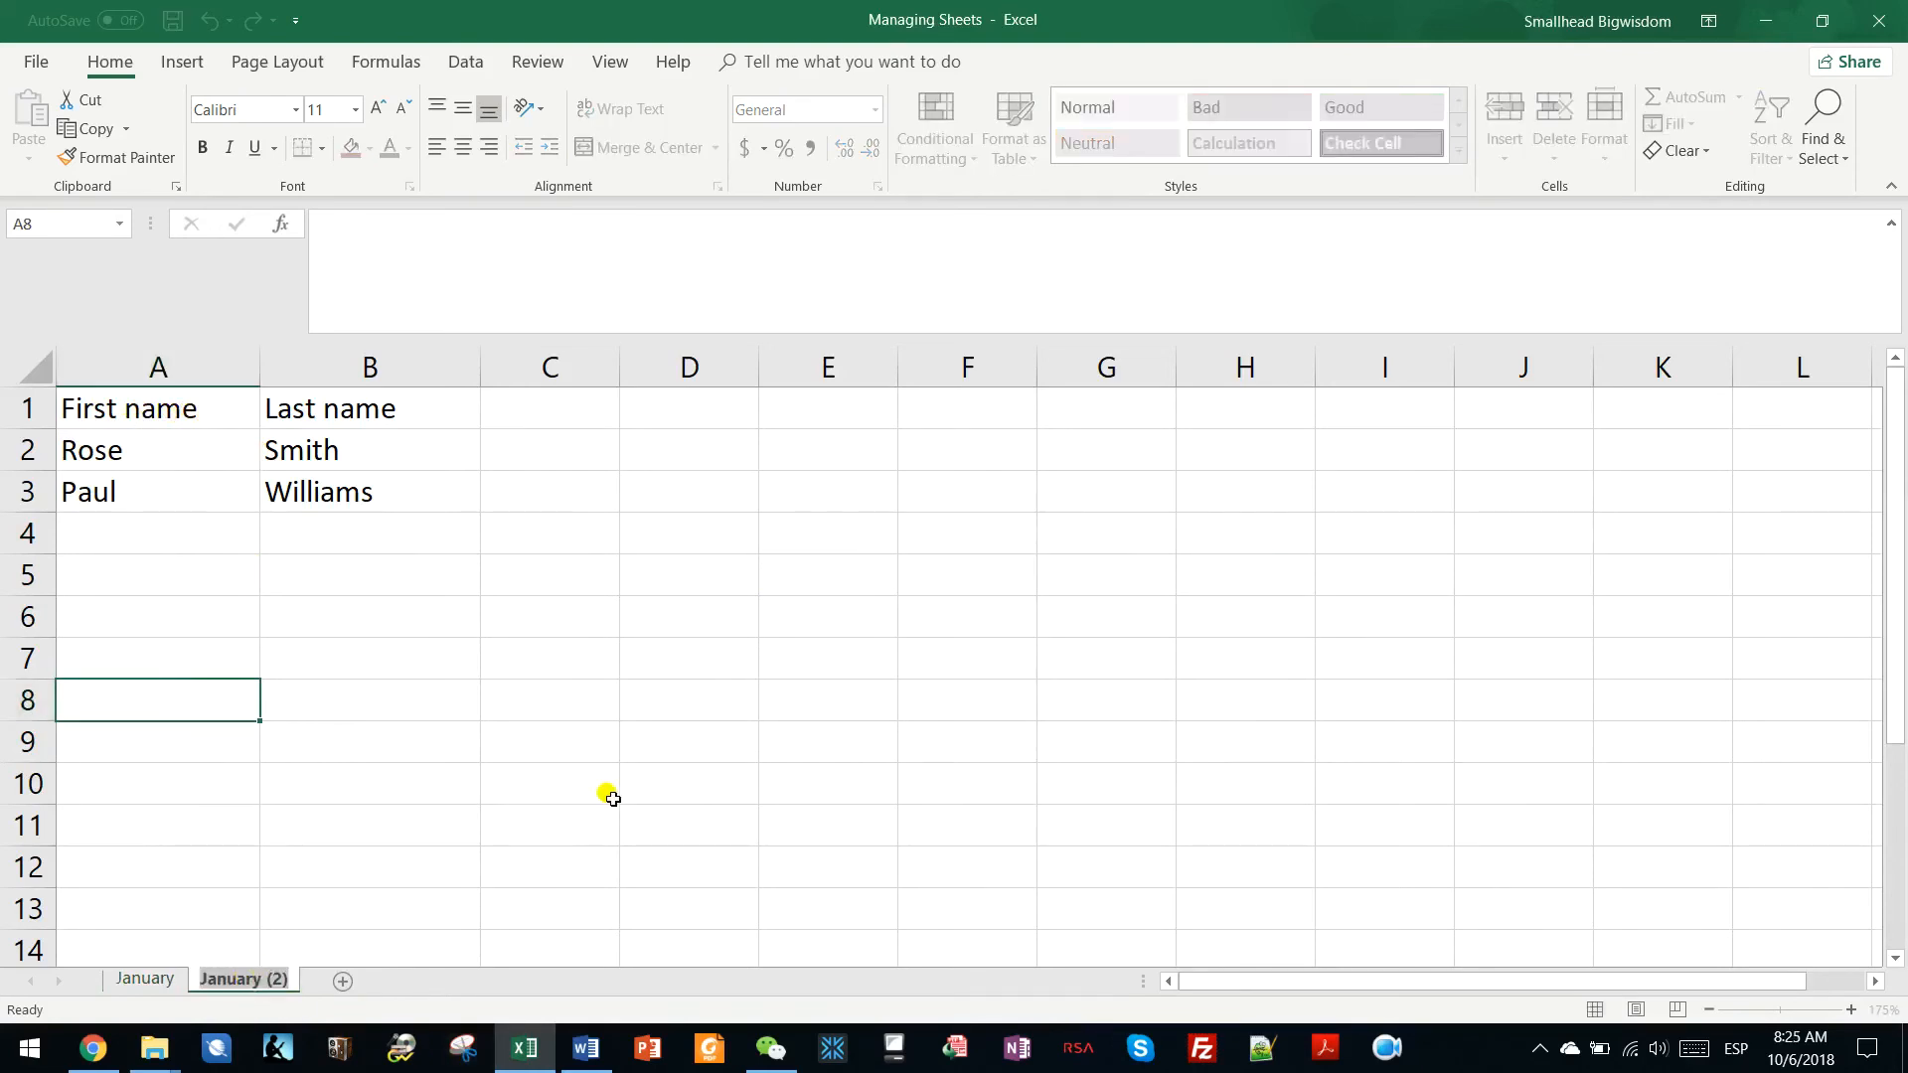
type("April")
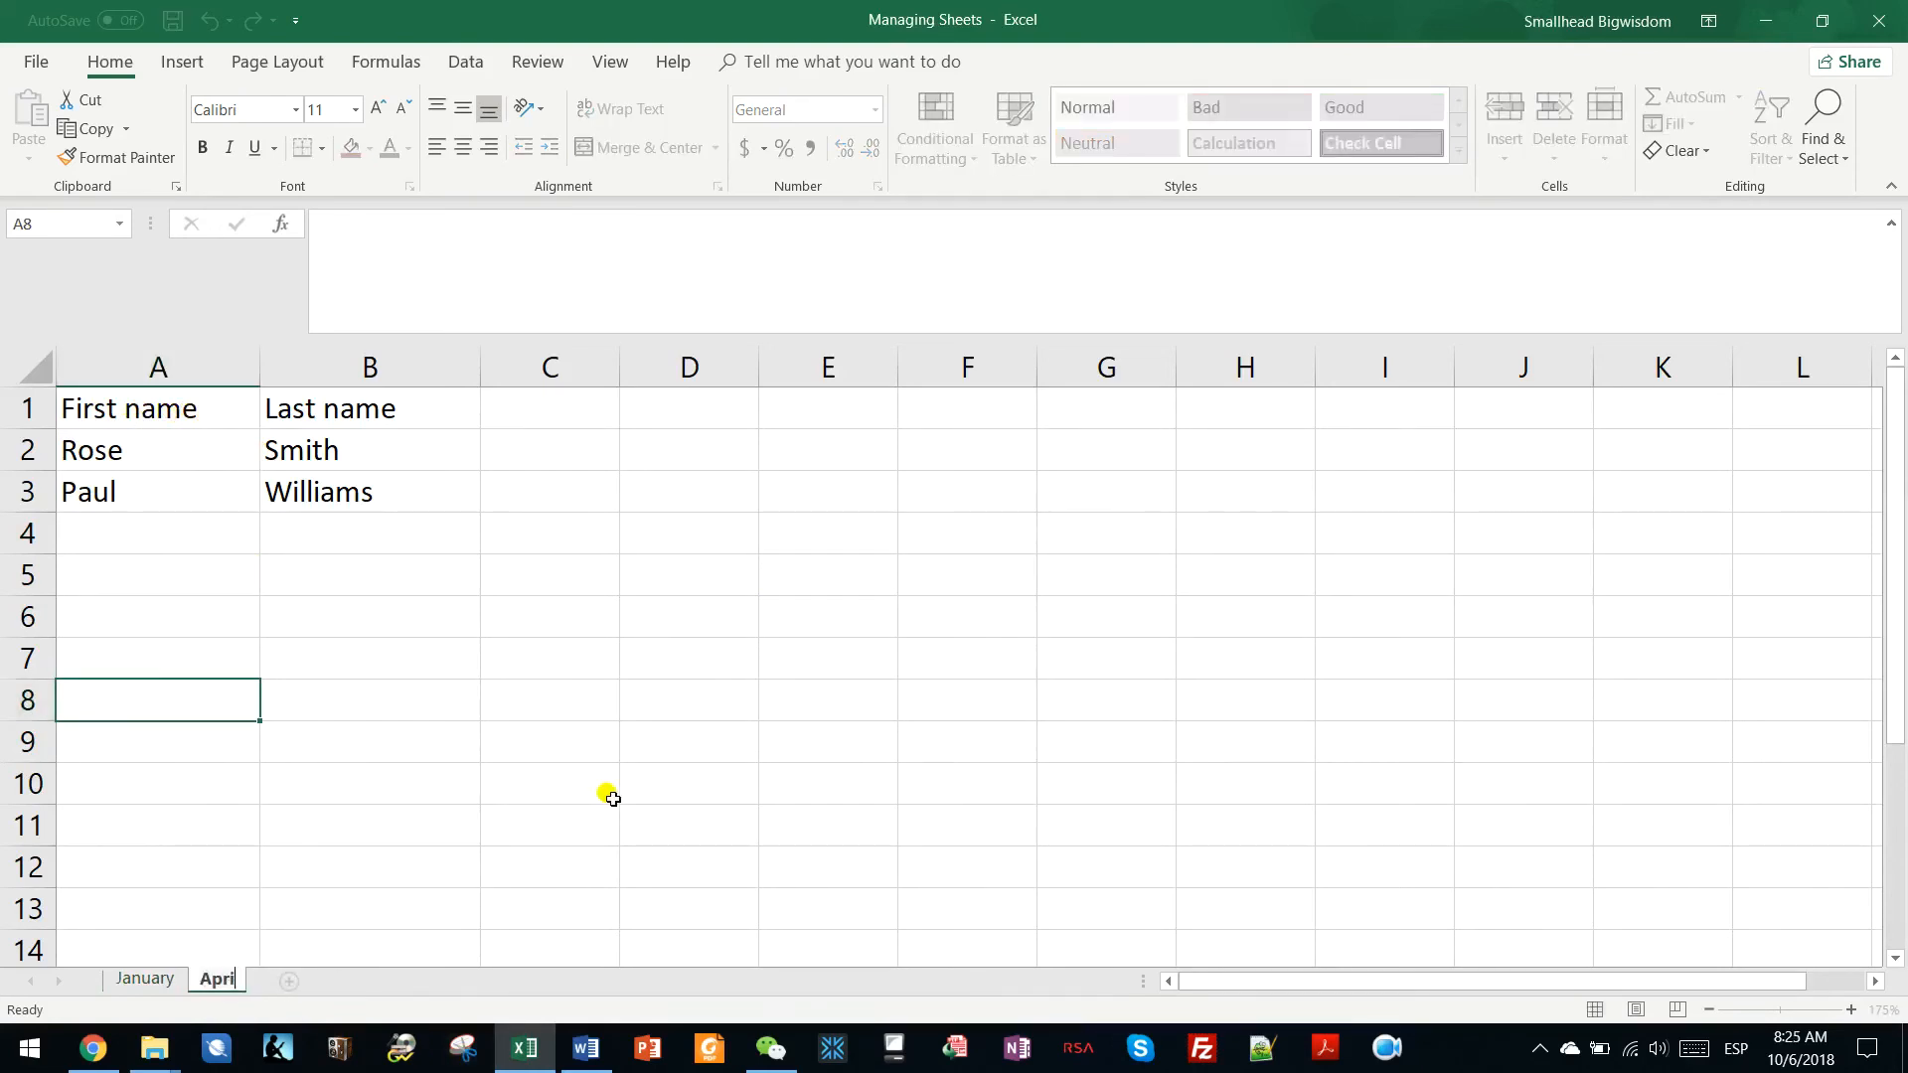
key("Return")
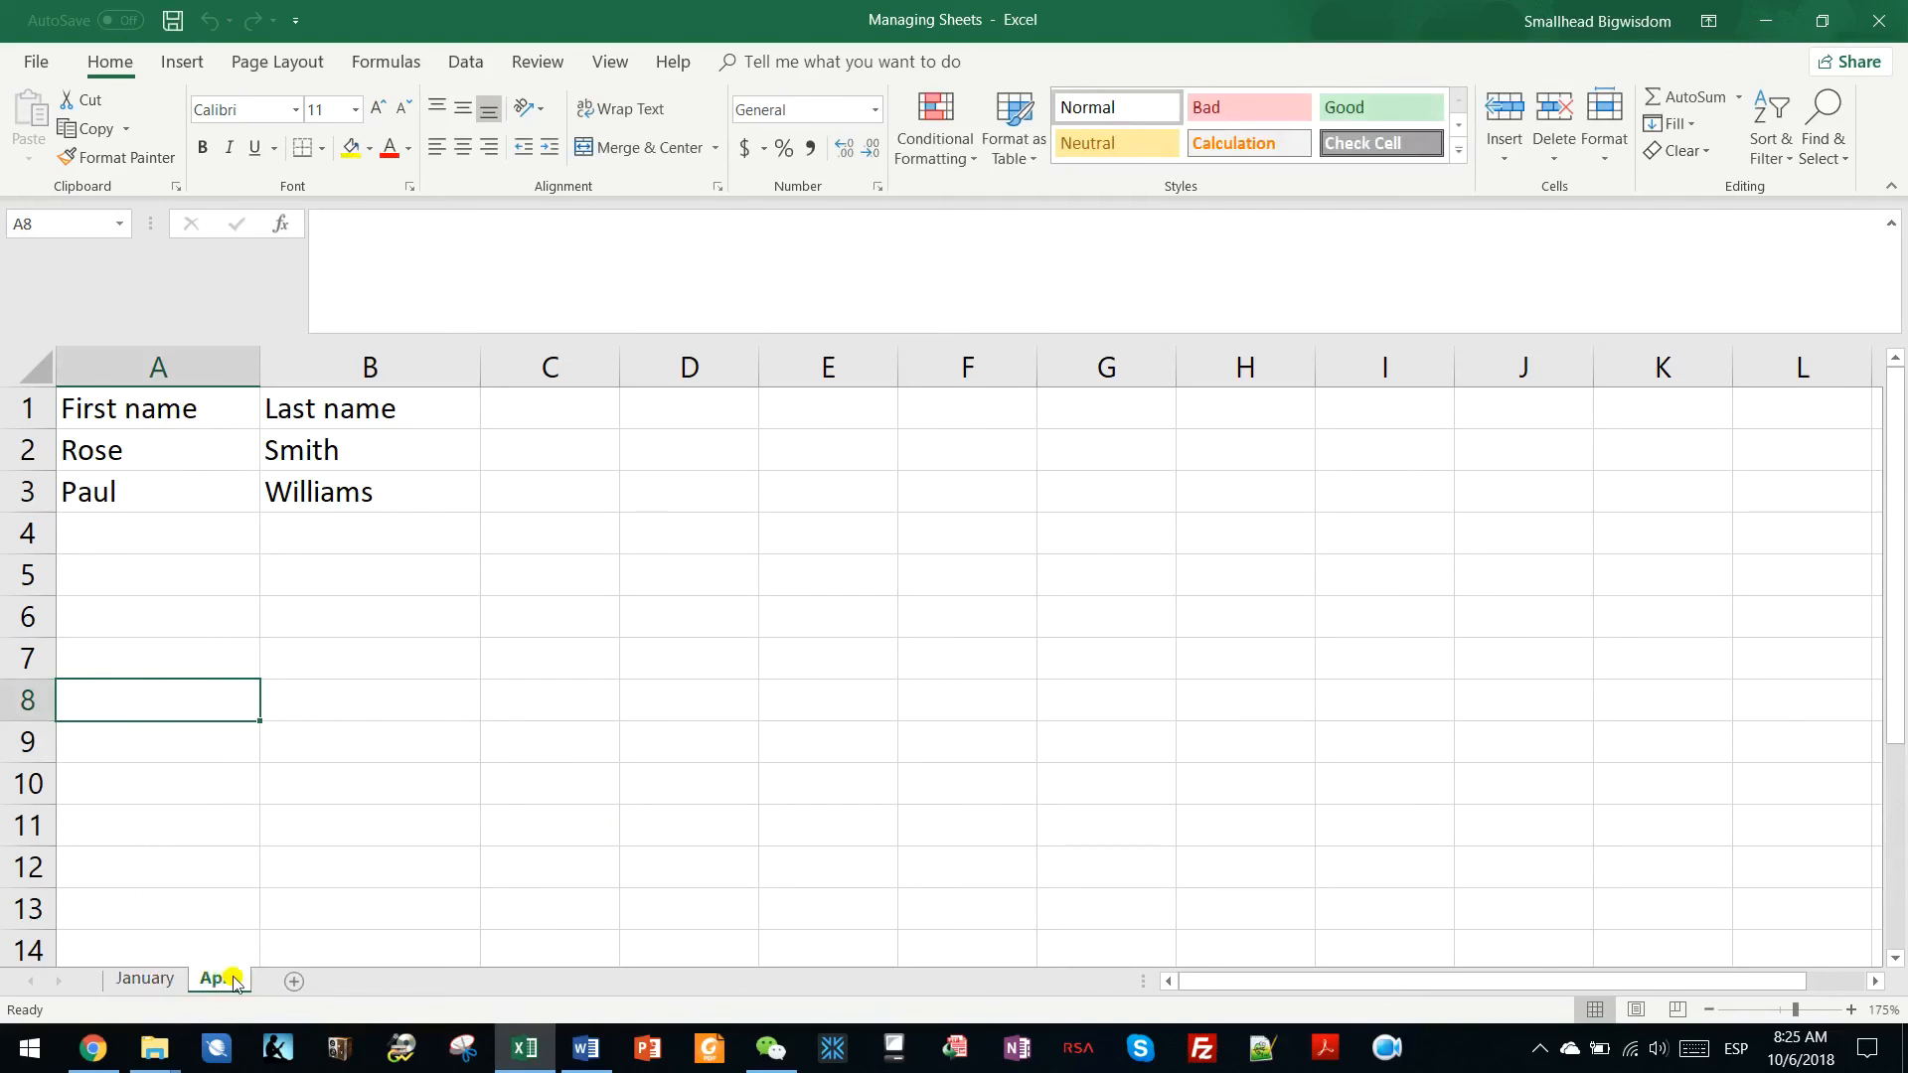
Step: Compare the January sheet with its duplicate, the April sheet, ending on April
left_click(154, 978)
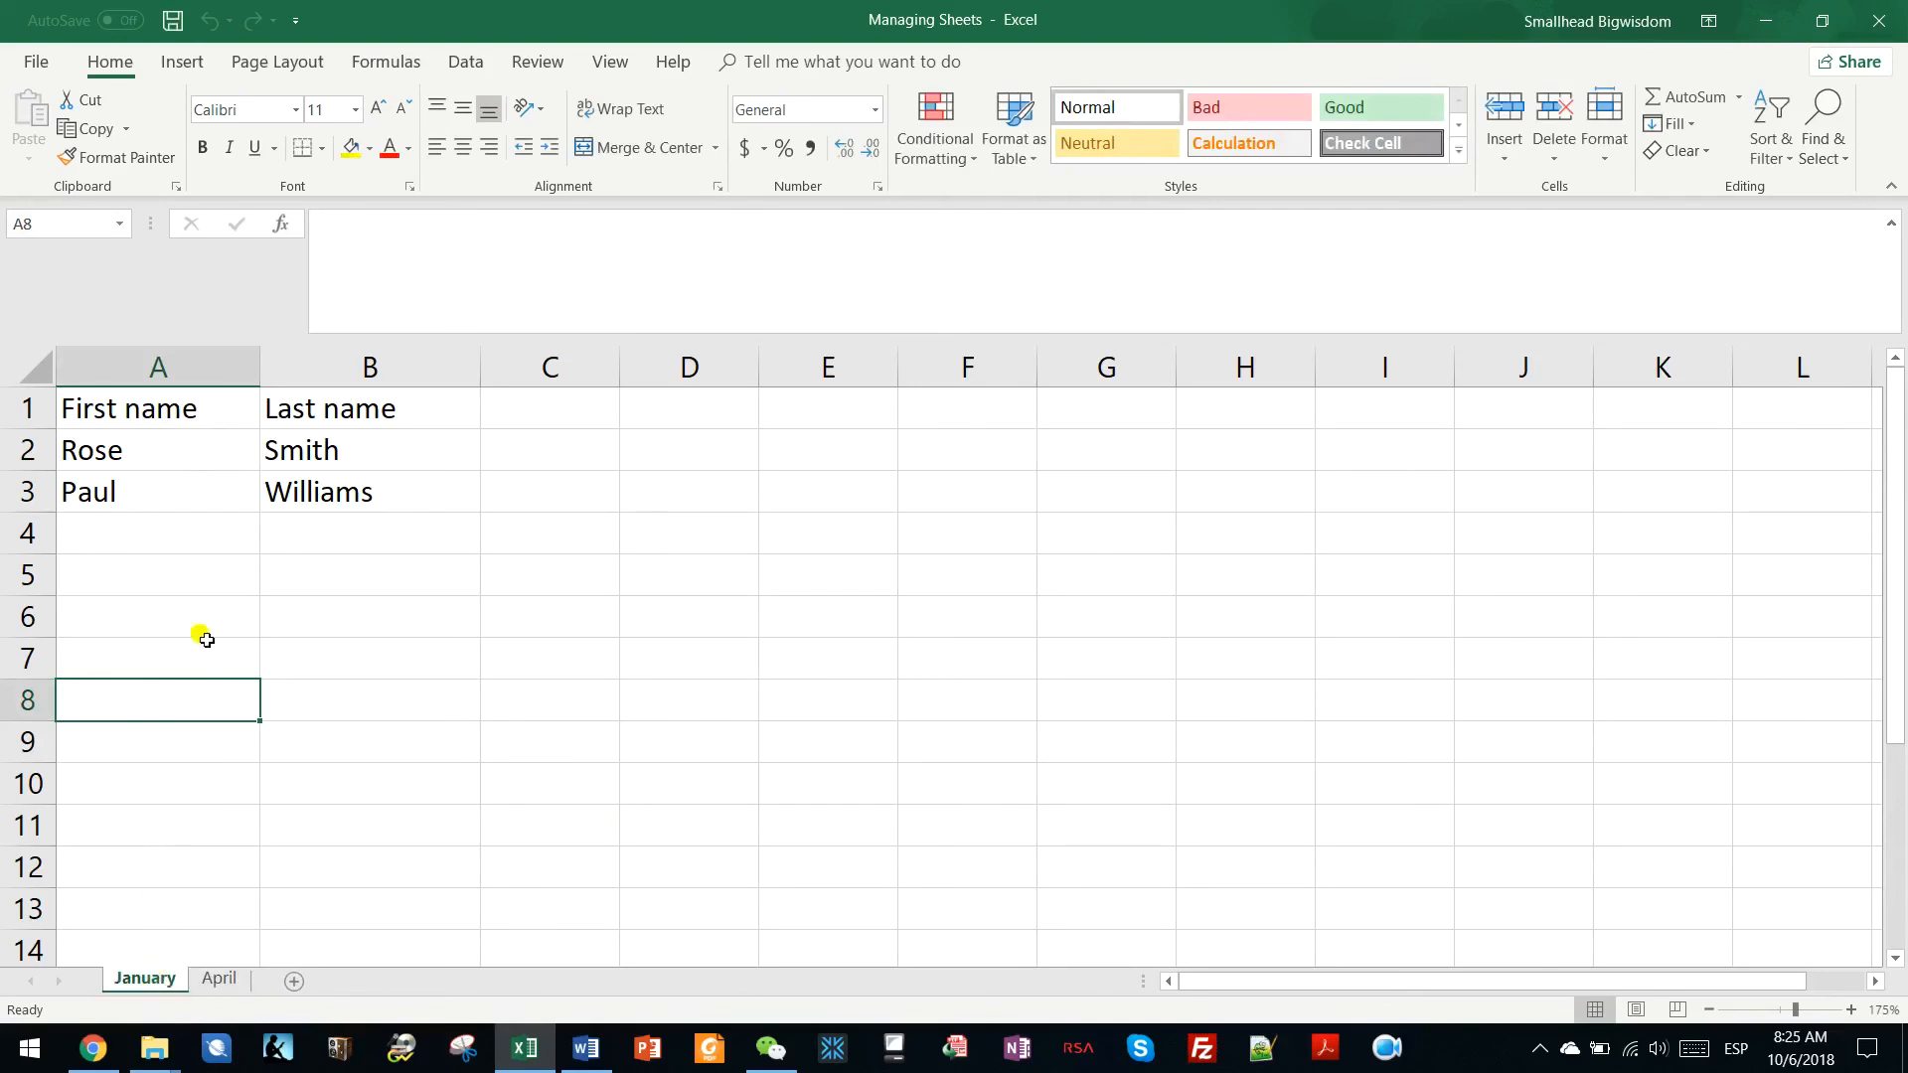
left_click(149, 415)
left_click(217, 978)
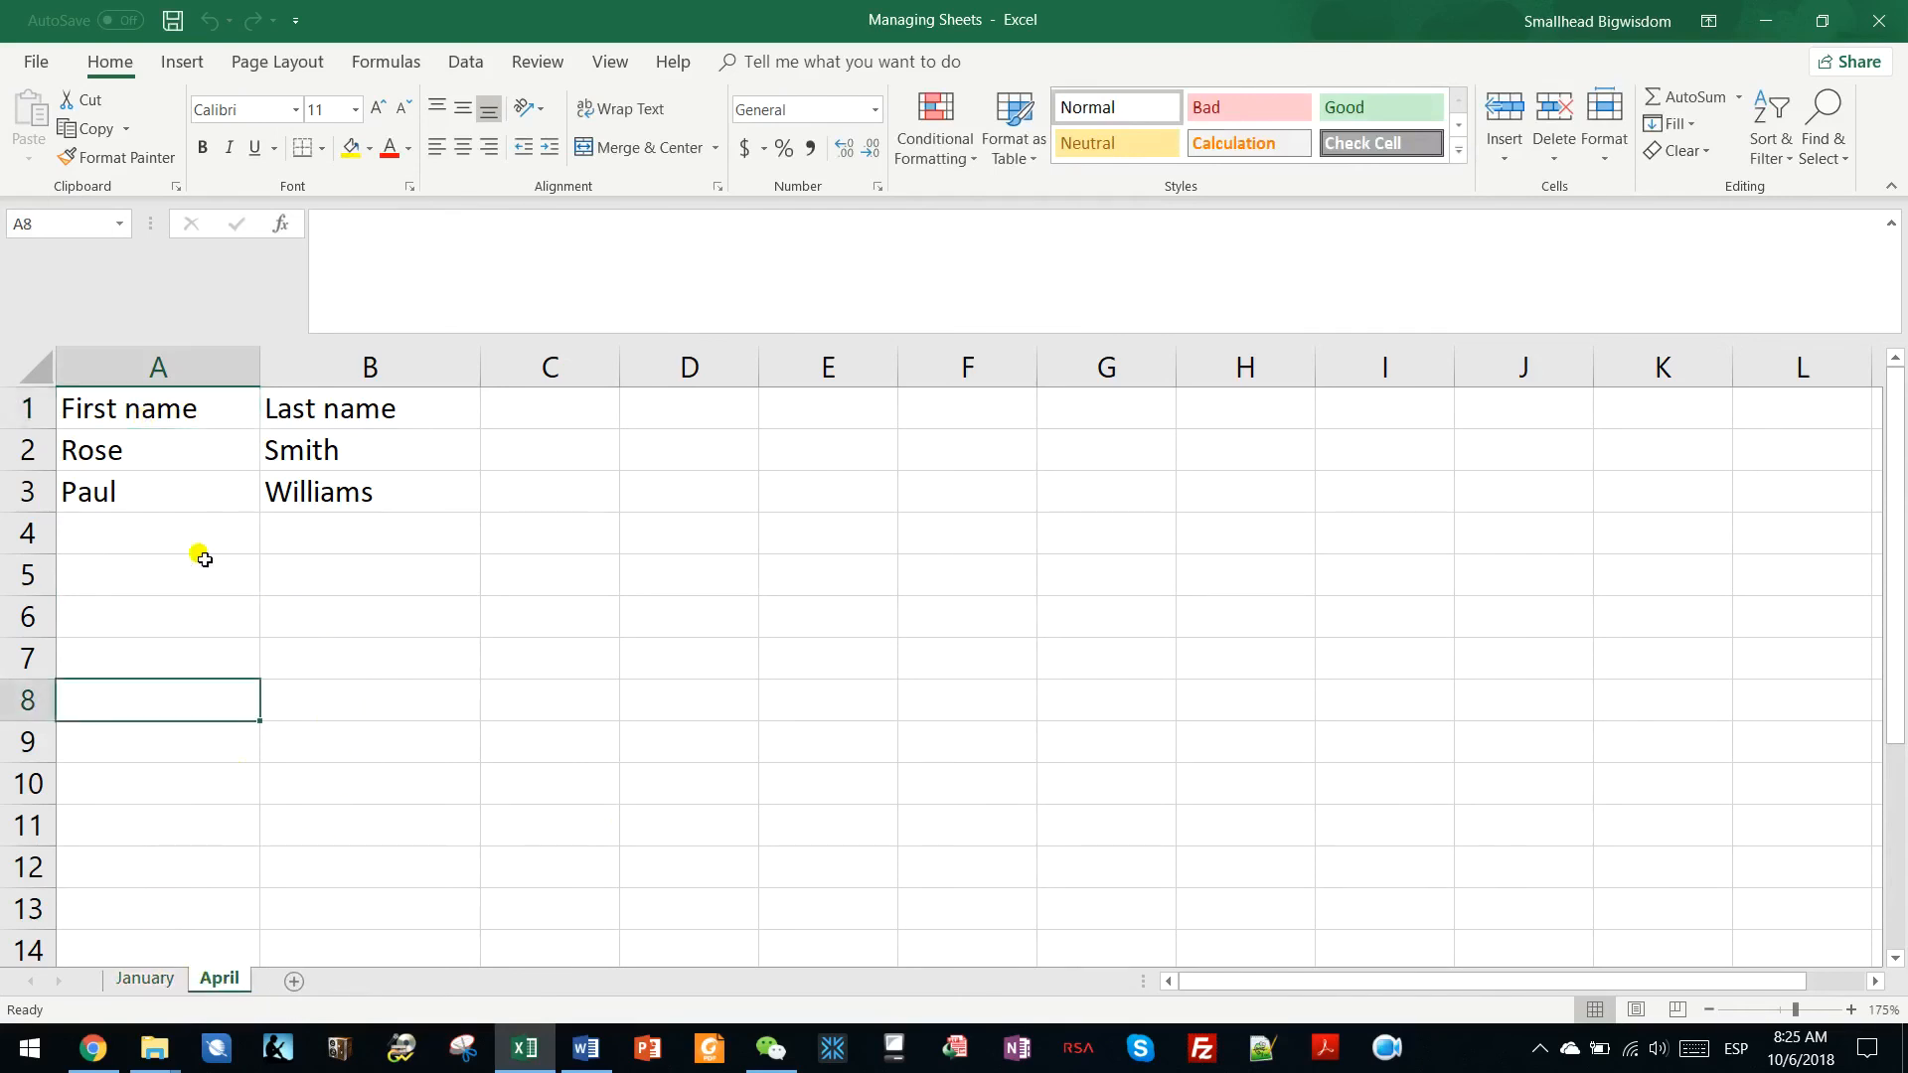
left_click(188, 463)
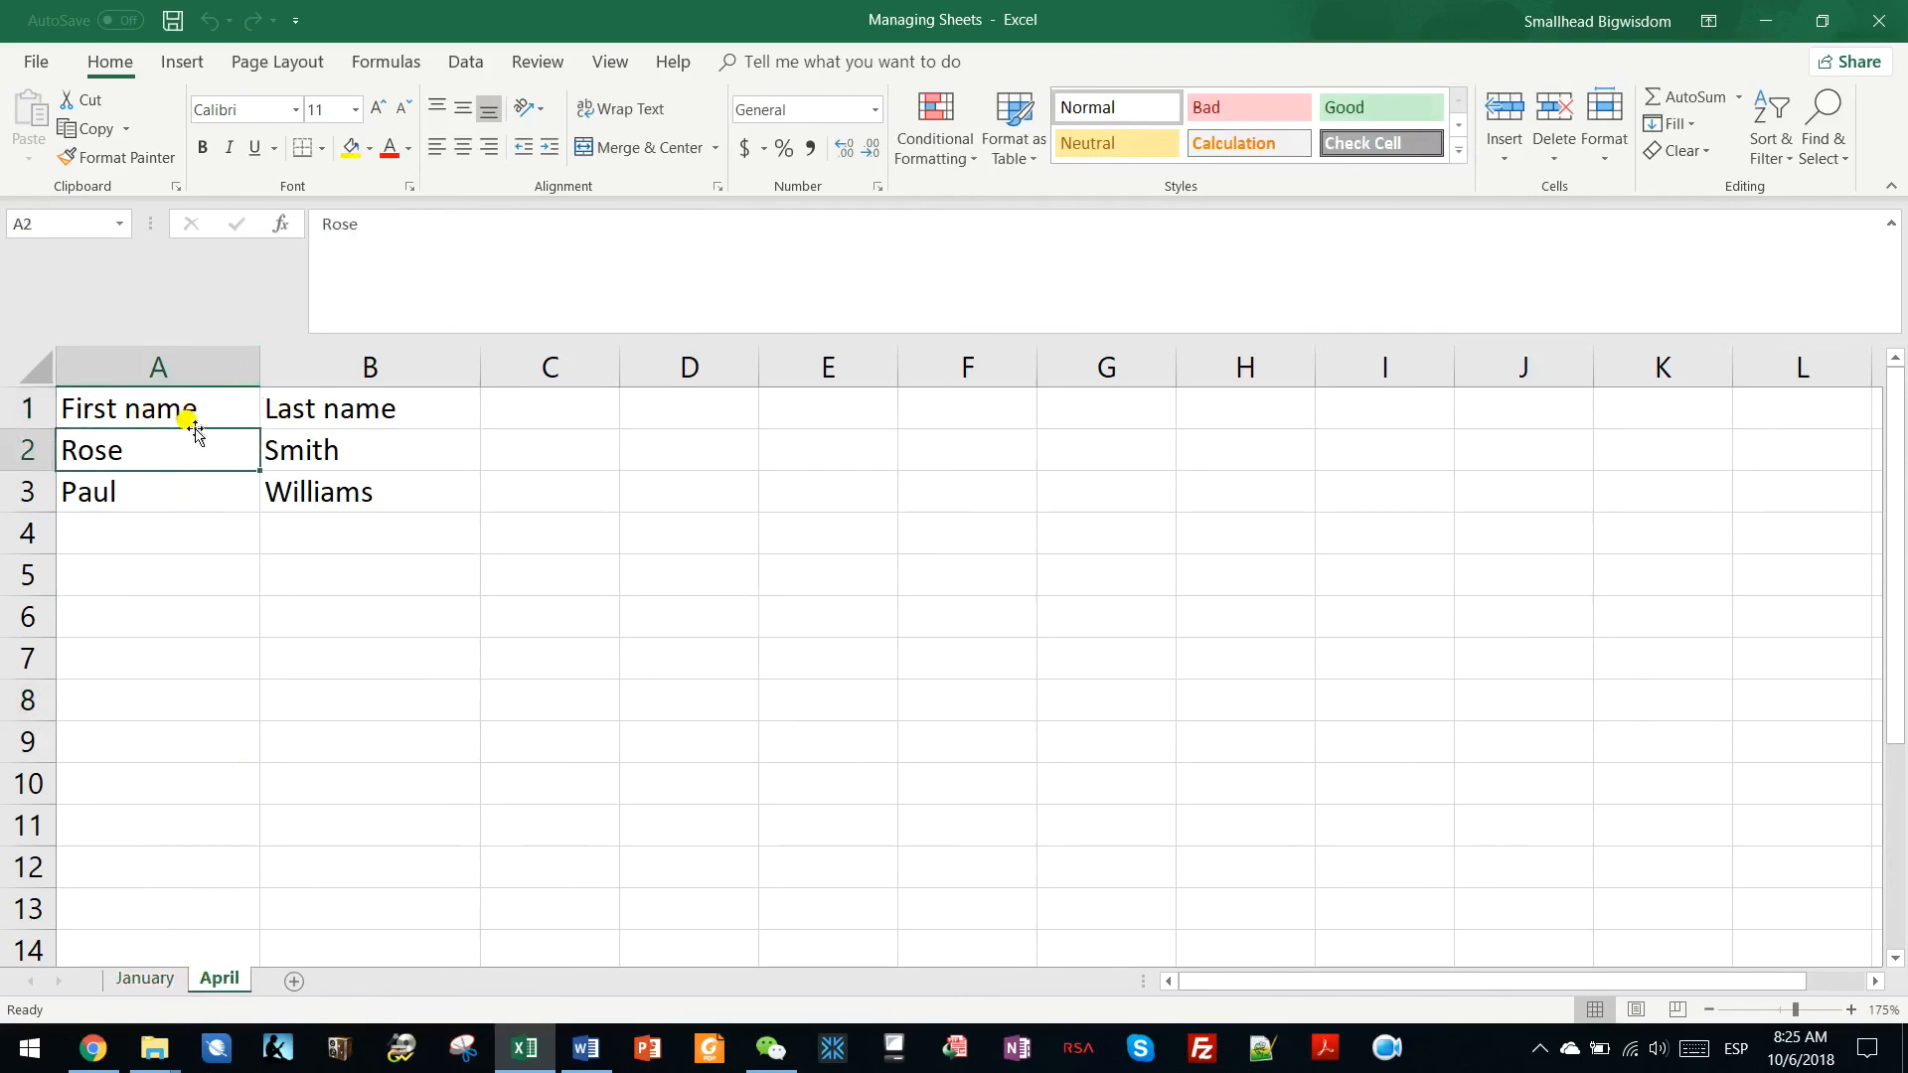